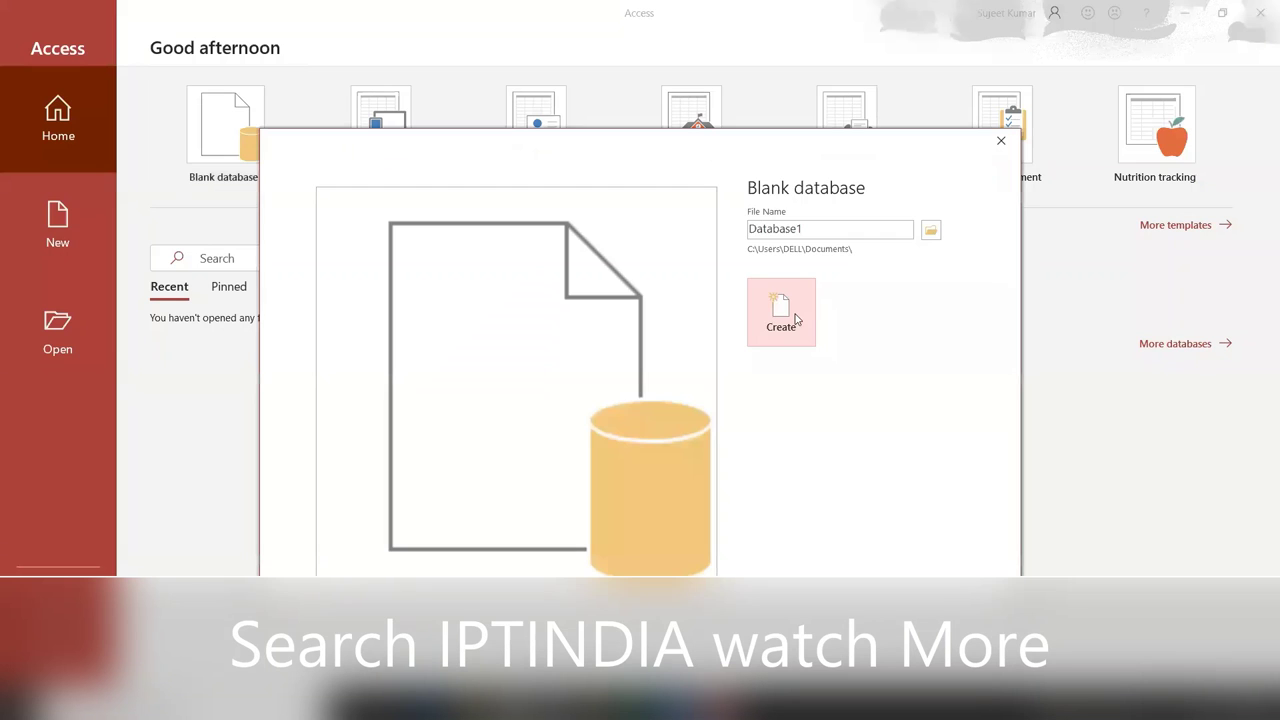
Create blank Database1, then relaunch Access from Windows search
left_click(796, 318)
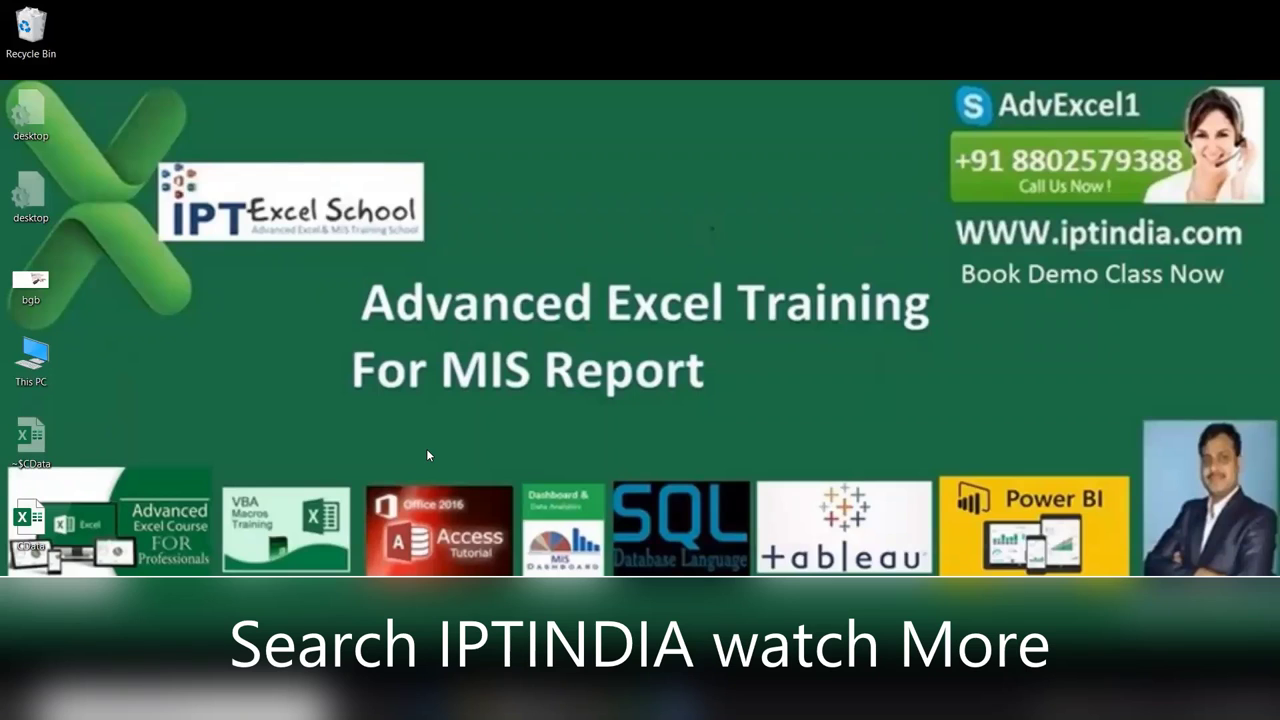
key("super")
type("ac")
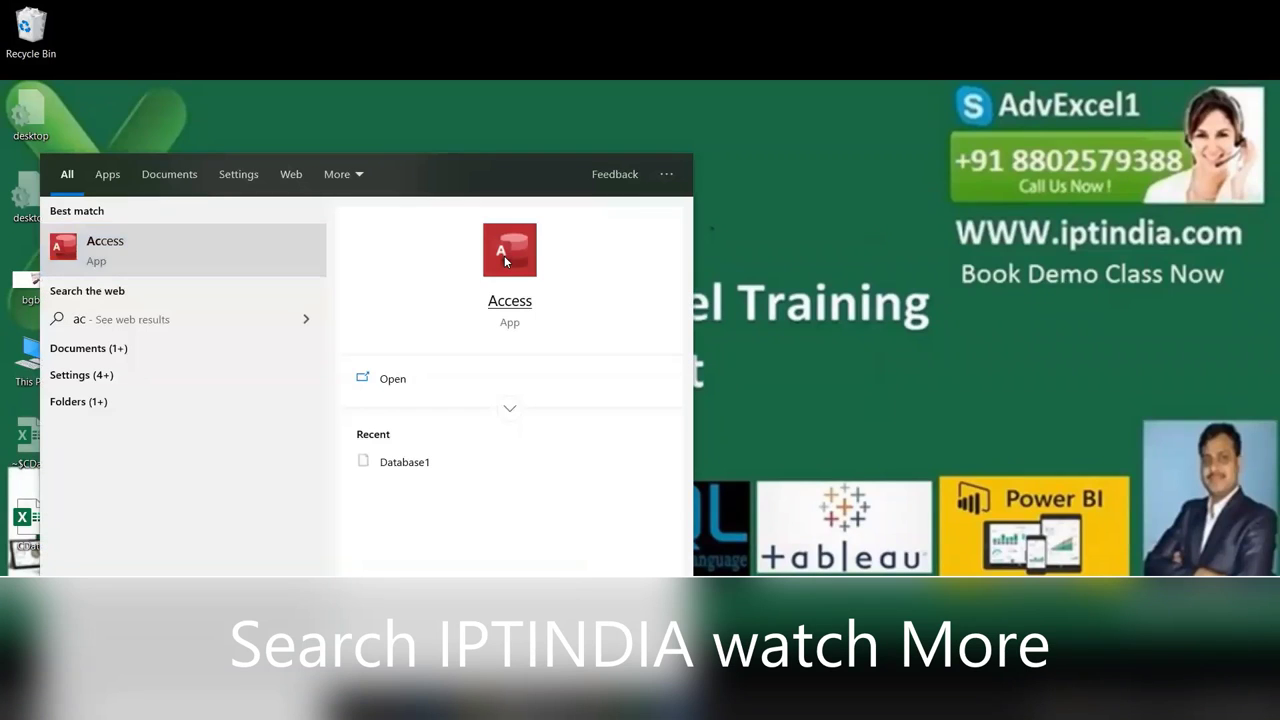
left_click(504, 257)
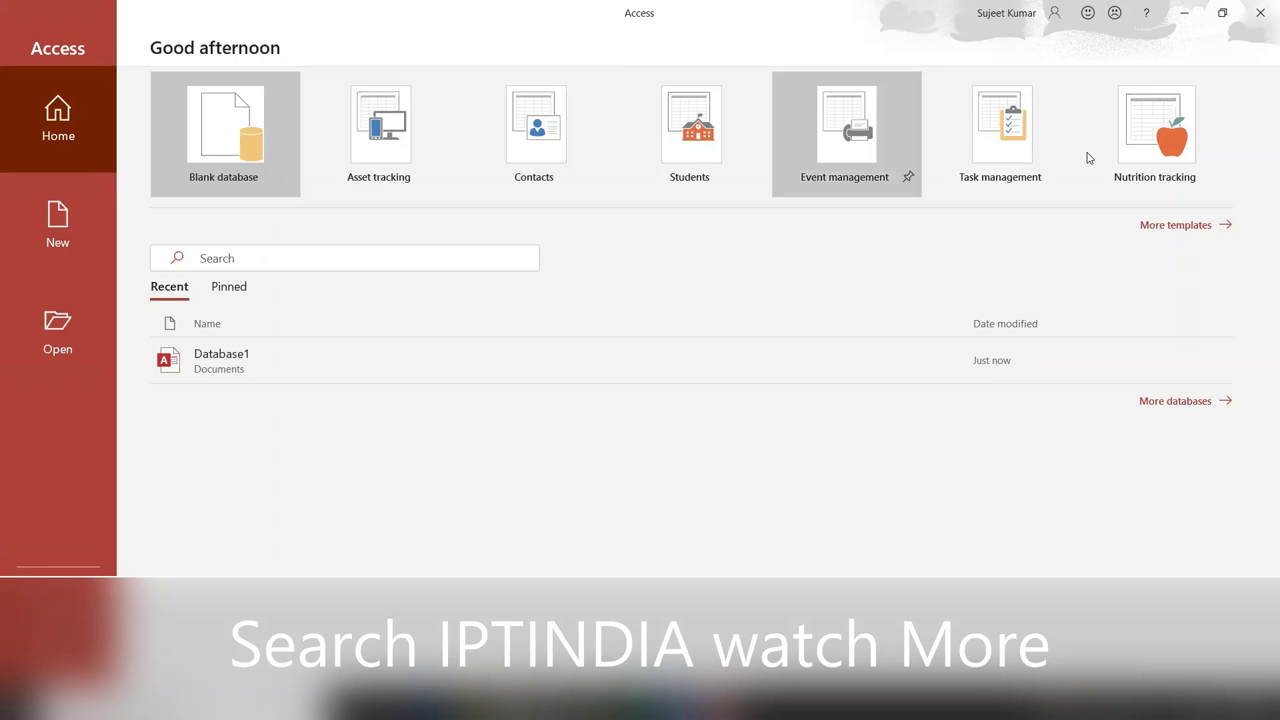
Browse the full gallery of new-database templates and select the Call tracker template
left_click(1205, 229)
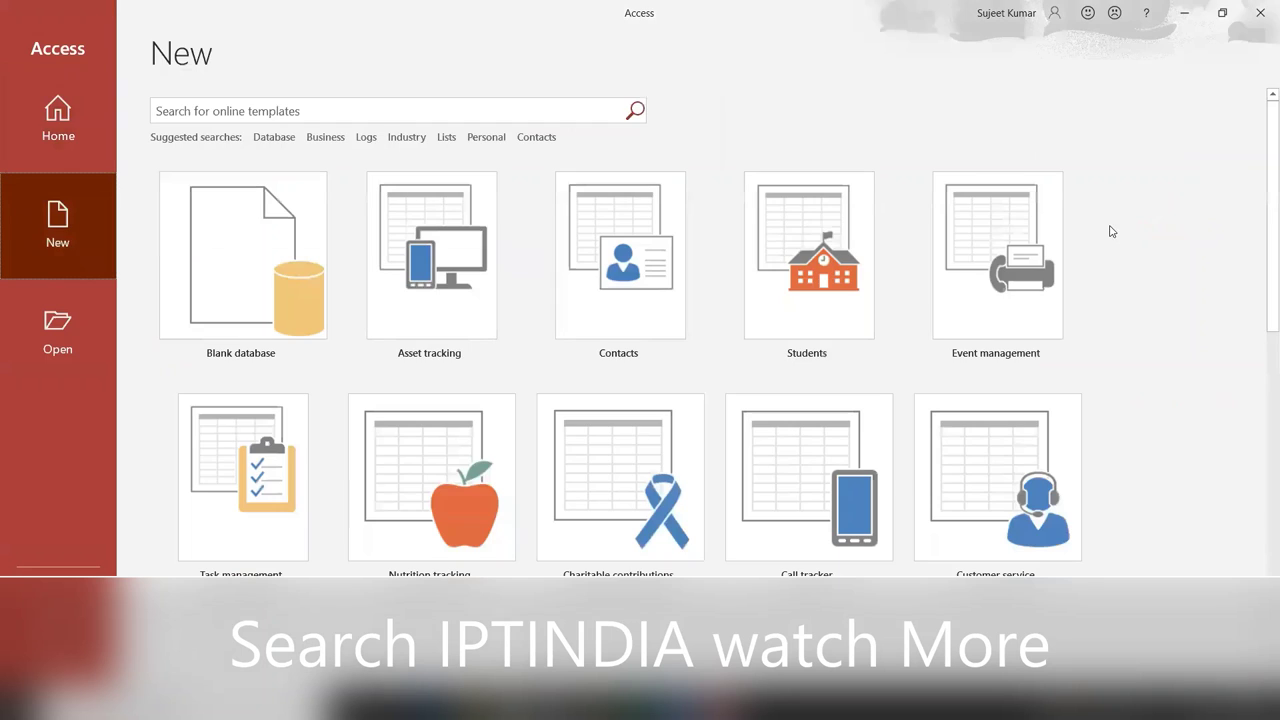
scroll(918, 413, "down", 2)
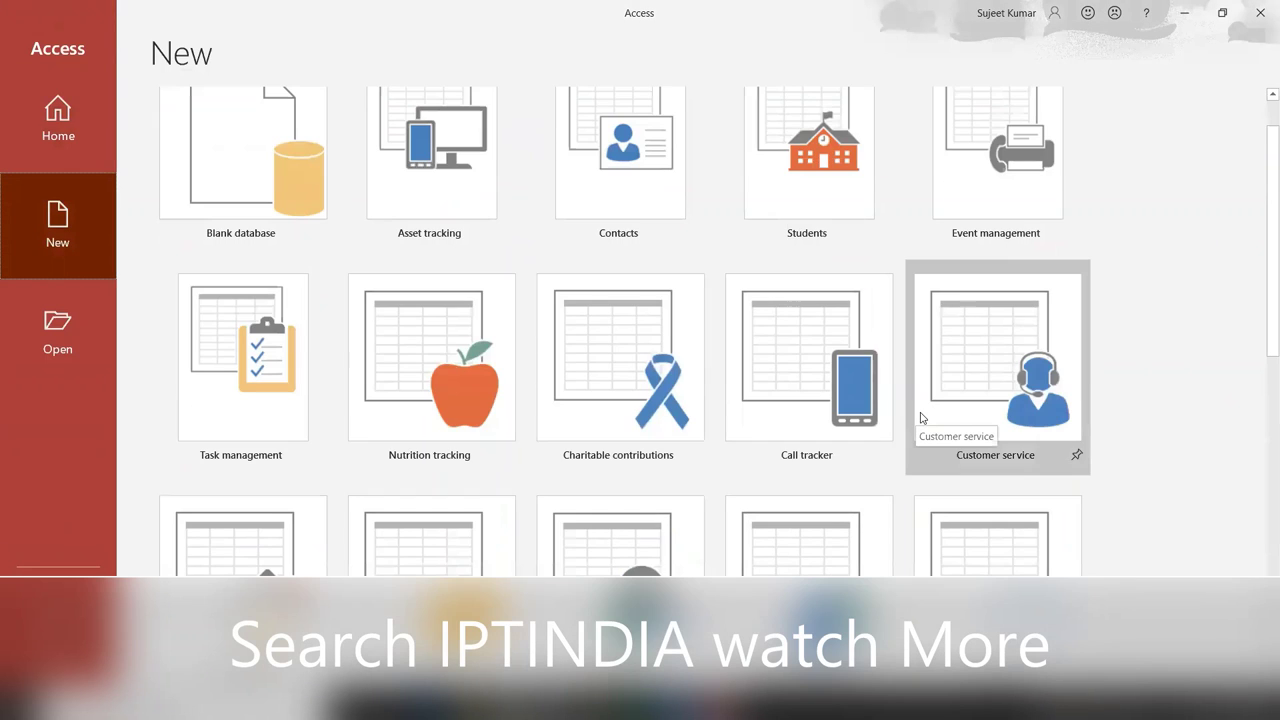
scroll(920, 416, "down", 2)
scroll(924, 420, "down", 3)
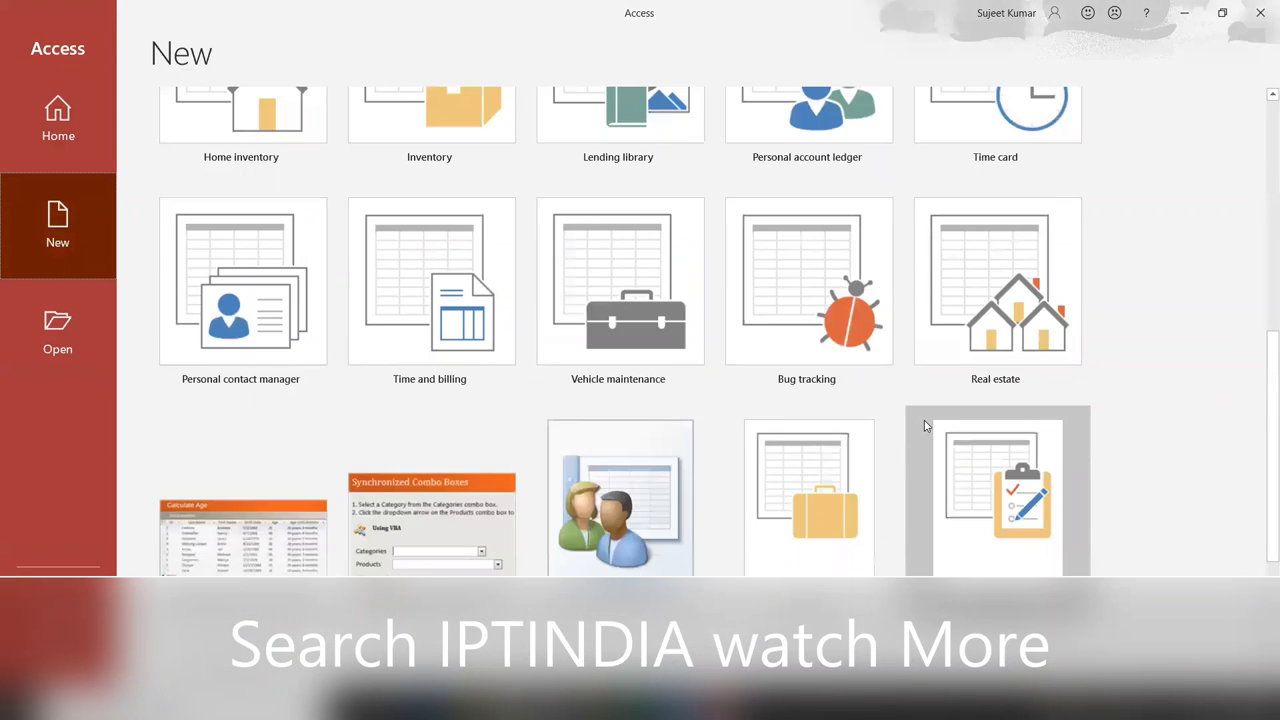
scroll(924, 420, "down", 2)
scroll(924, 426, "up", 1)
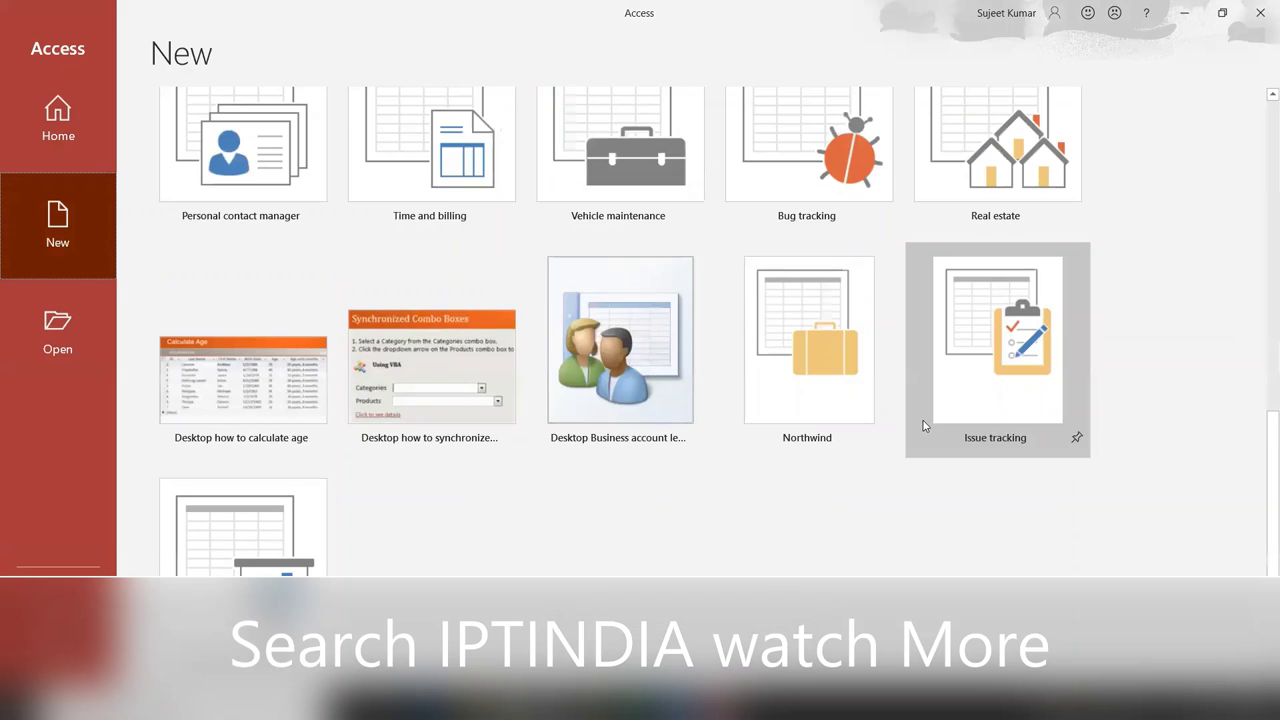
scroll(920, 416, "up", 3)
scroll(920, 416, "up", 3)
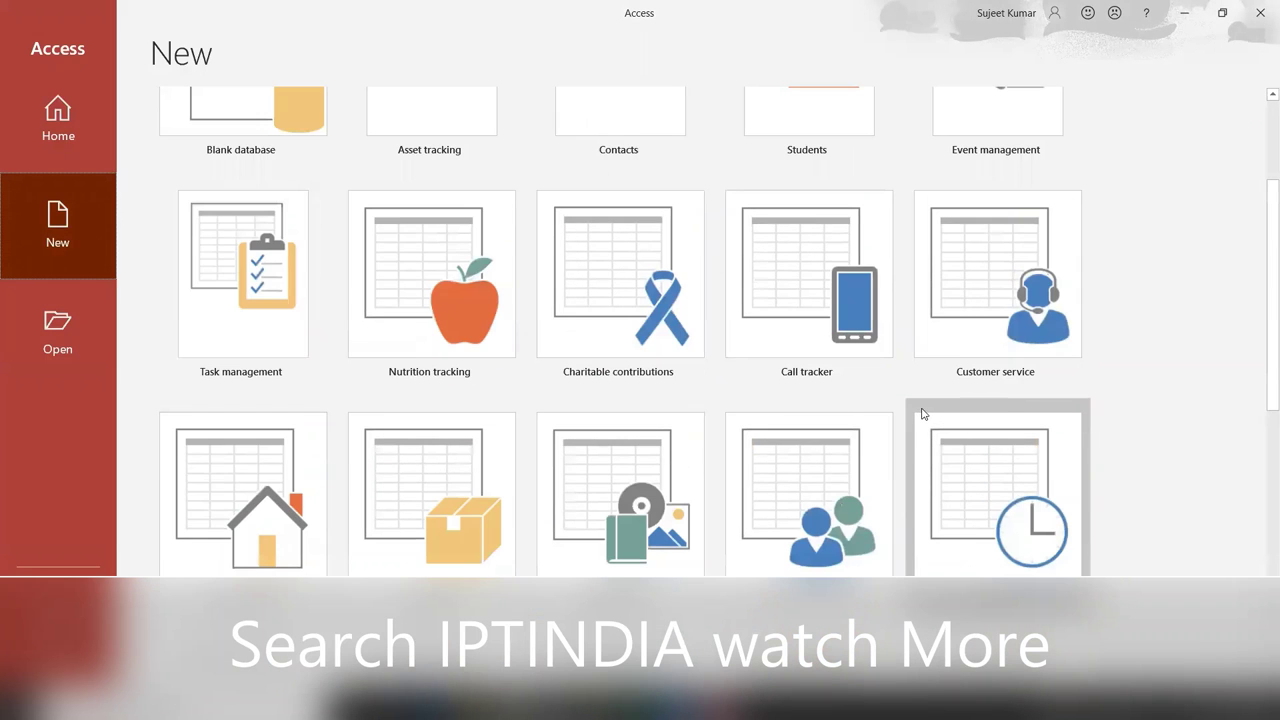
scroll(922, 410, "up", 2)
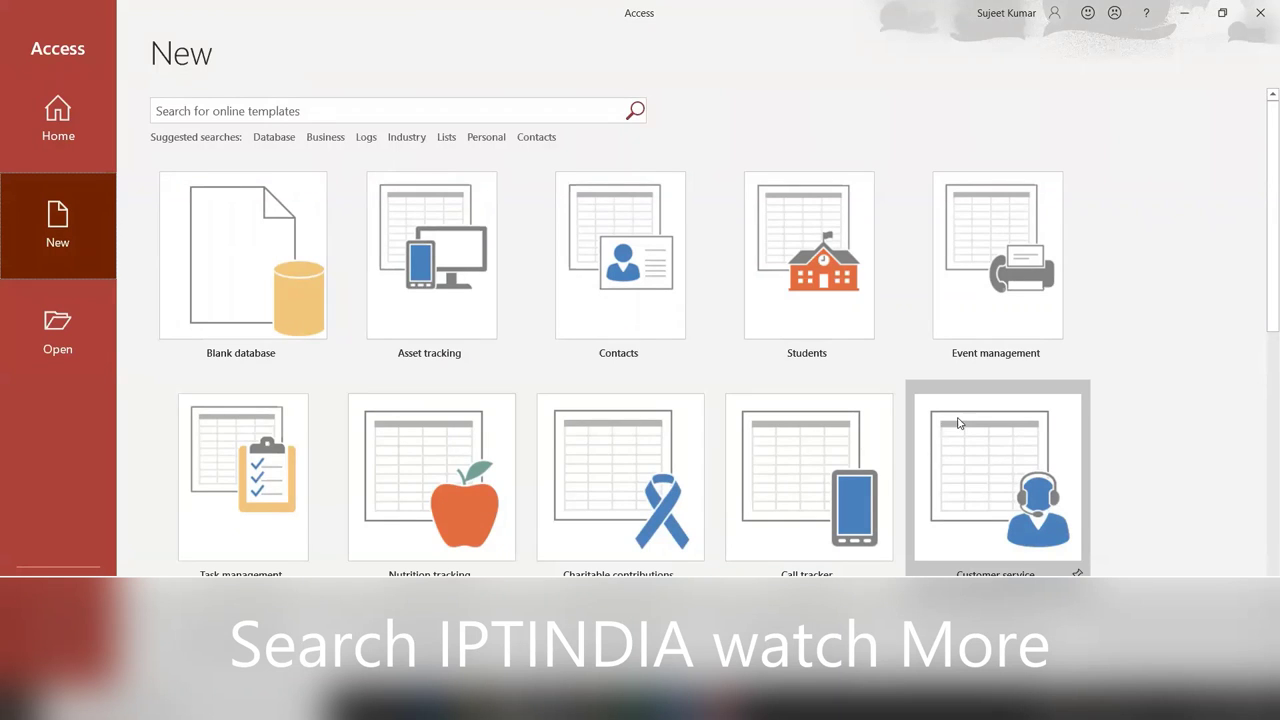
scroll(959, 426, "down", 3)
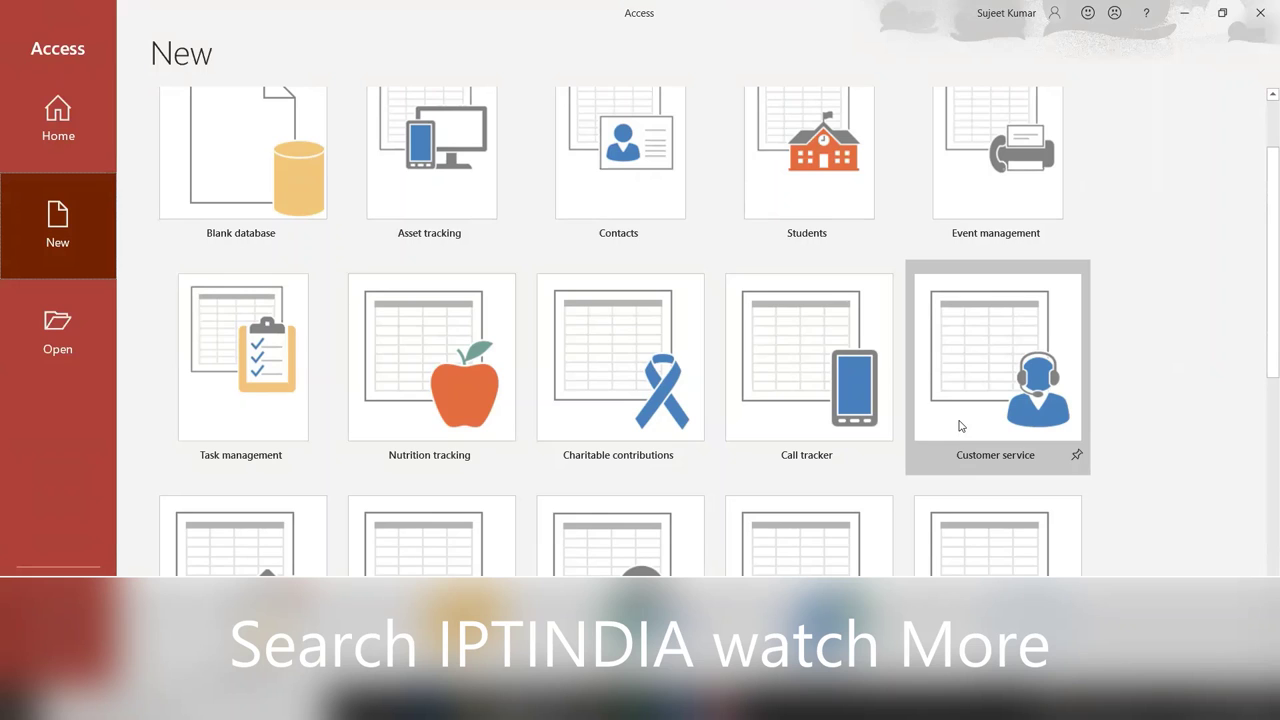
left_click(840, 365)
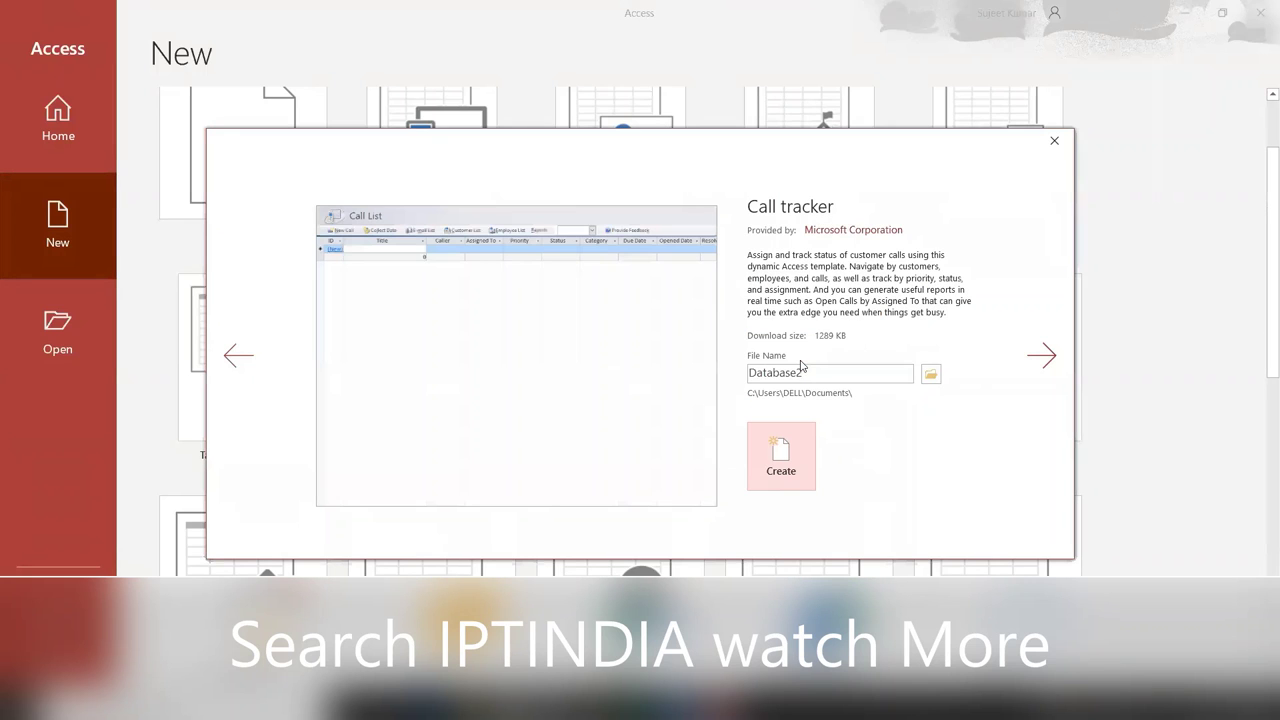
Create Database2 from the Call tracker template, then open and close Customers and Call List
left_click(810, 452)
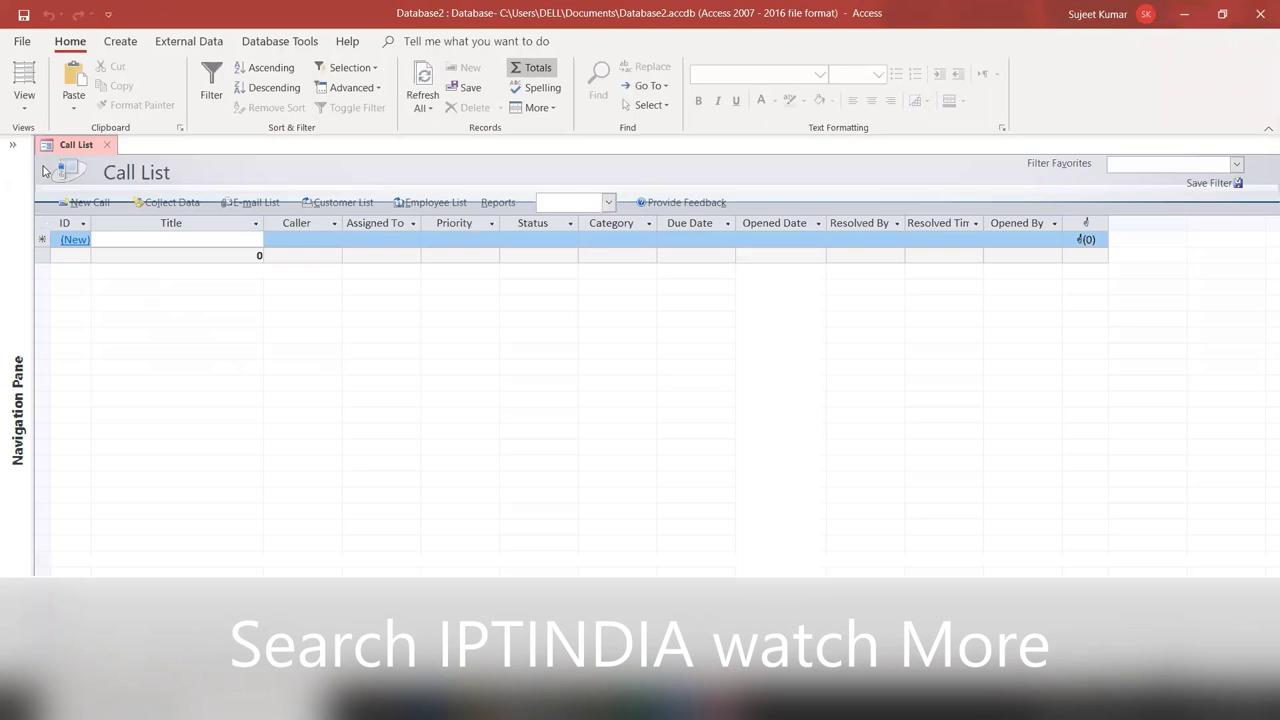
left_click(13, 145)
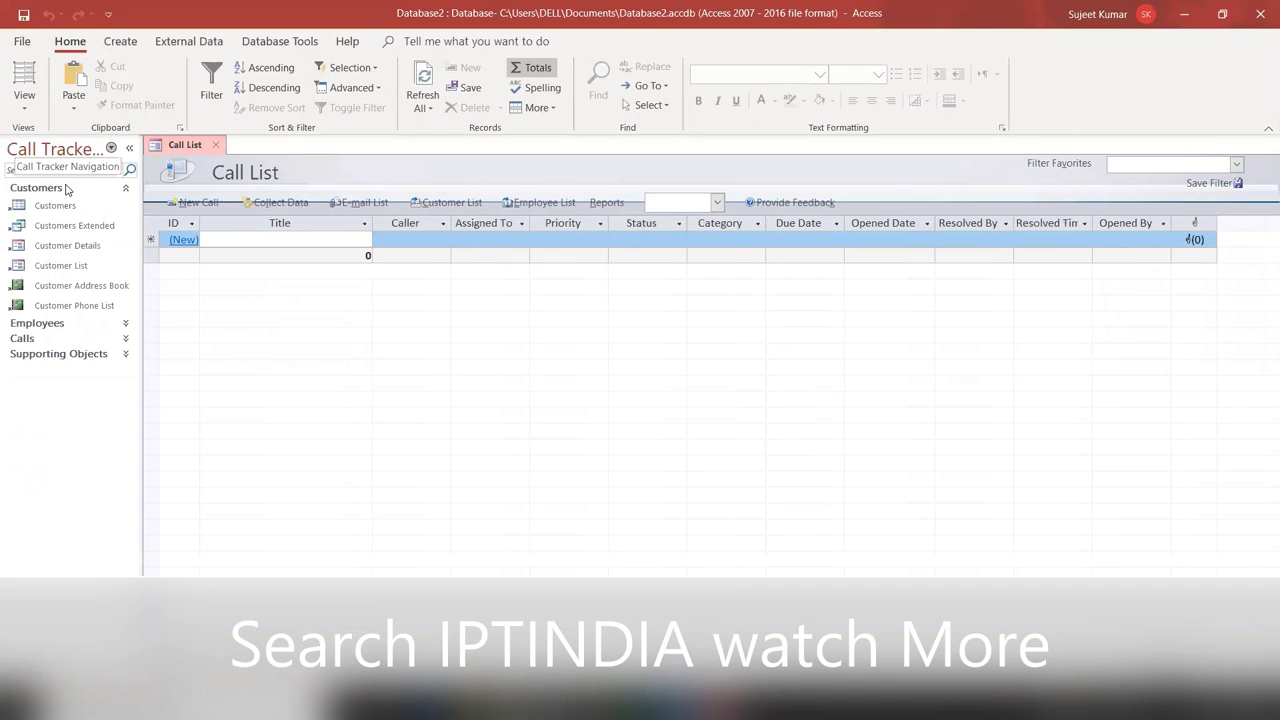
double_click(57, 206)
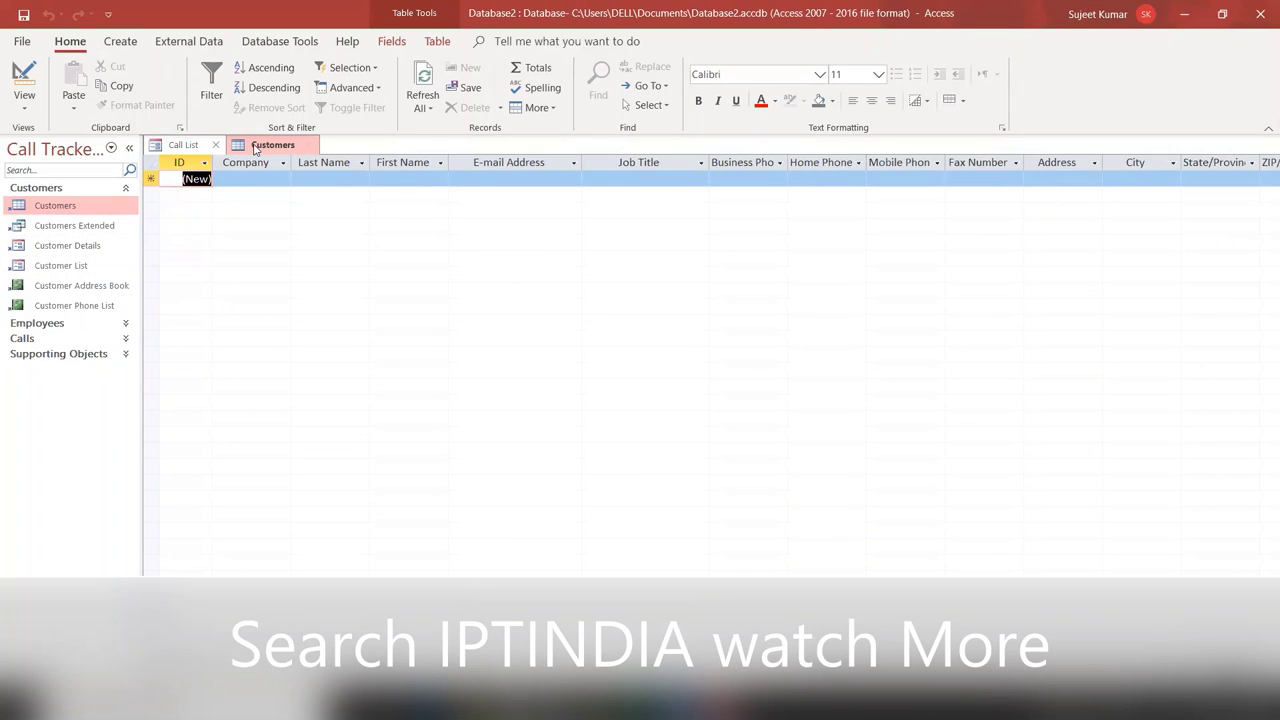
left_click(216, 146)
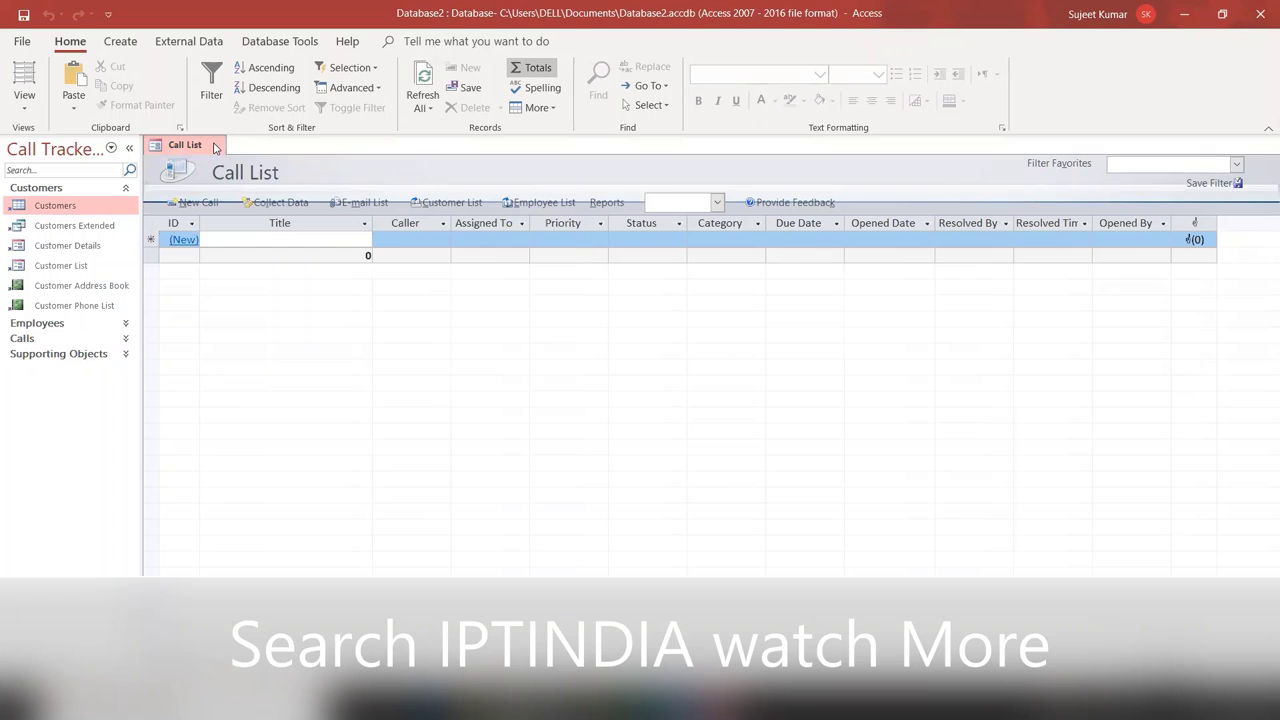
left_click(214, 147)
Expand the Calls and Supporting Objects groups and open then close the Calls table
left_click(63, 338)
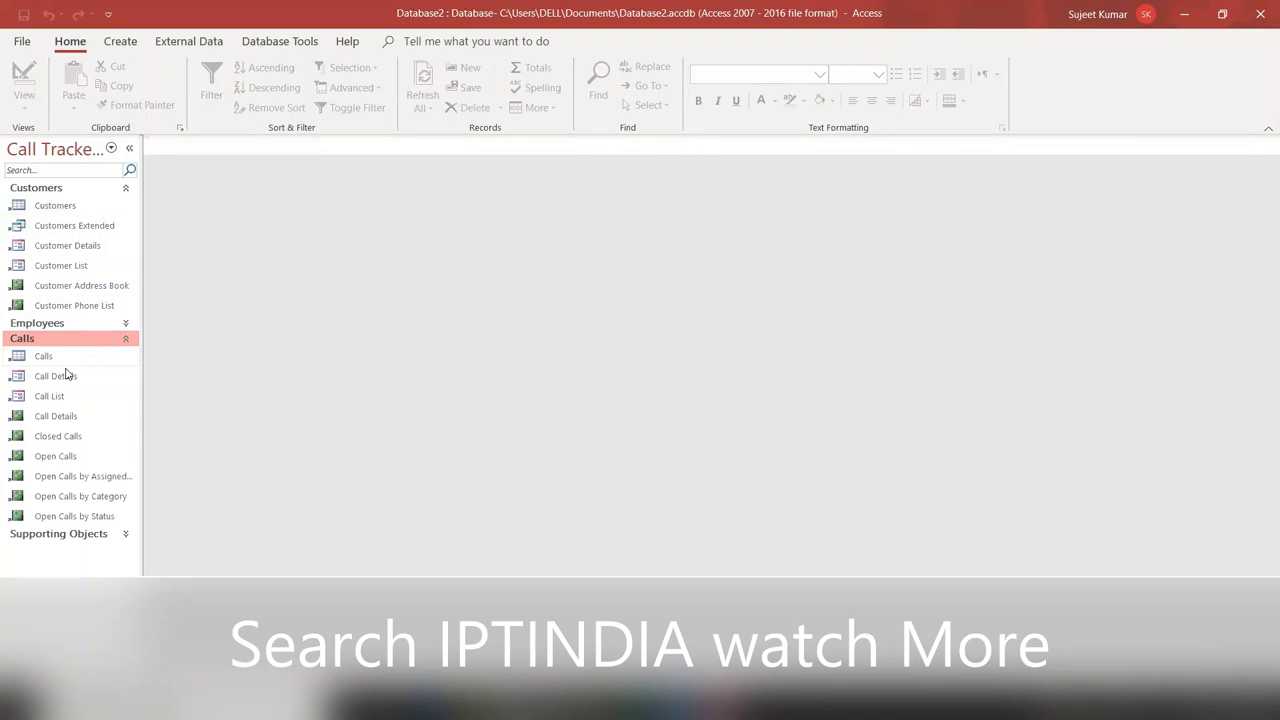
left_click(78, 533)
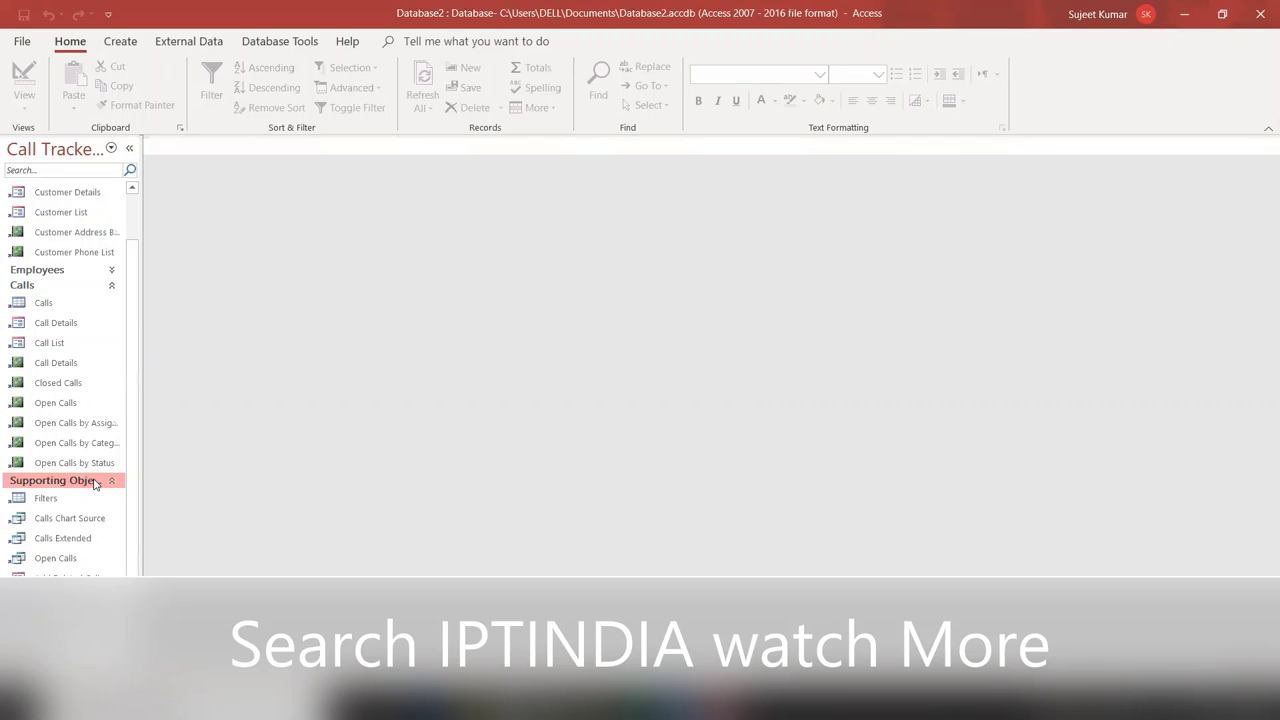
scroll(106, 475, "up", 2)
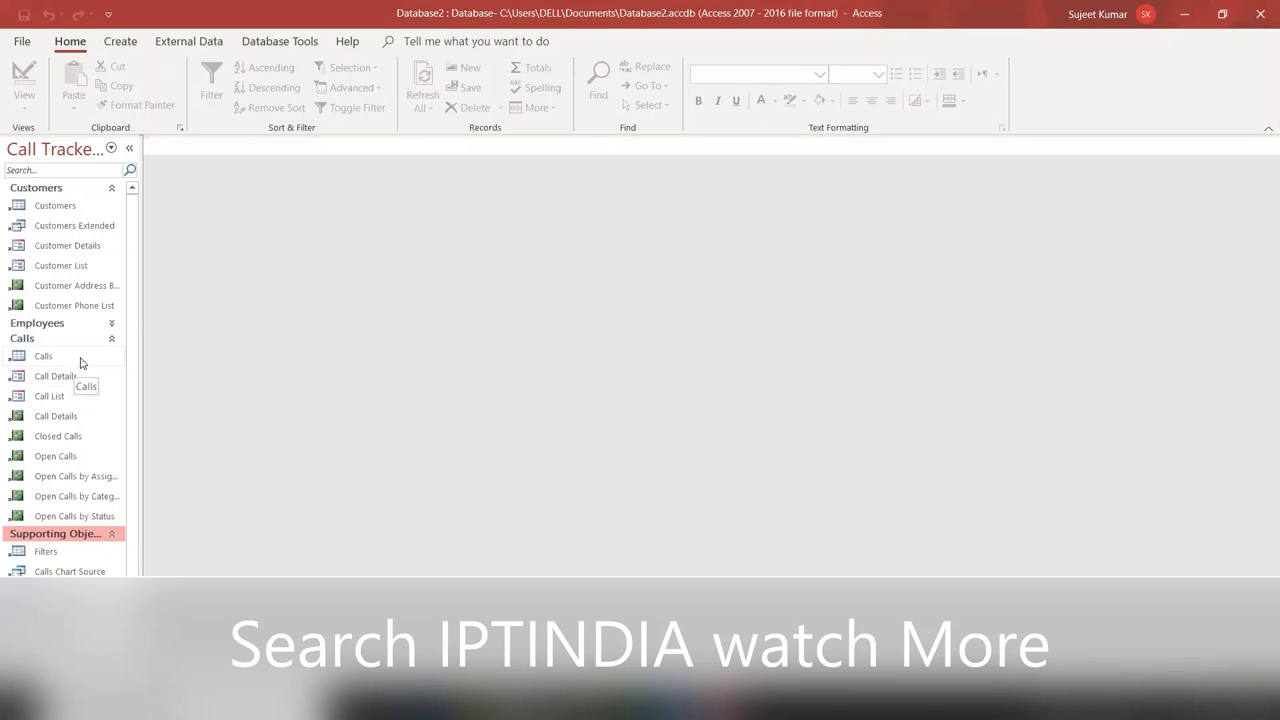
double_click(82, 362)
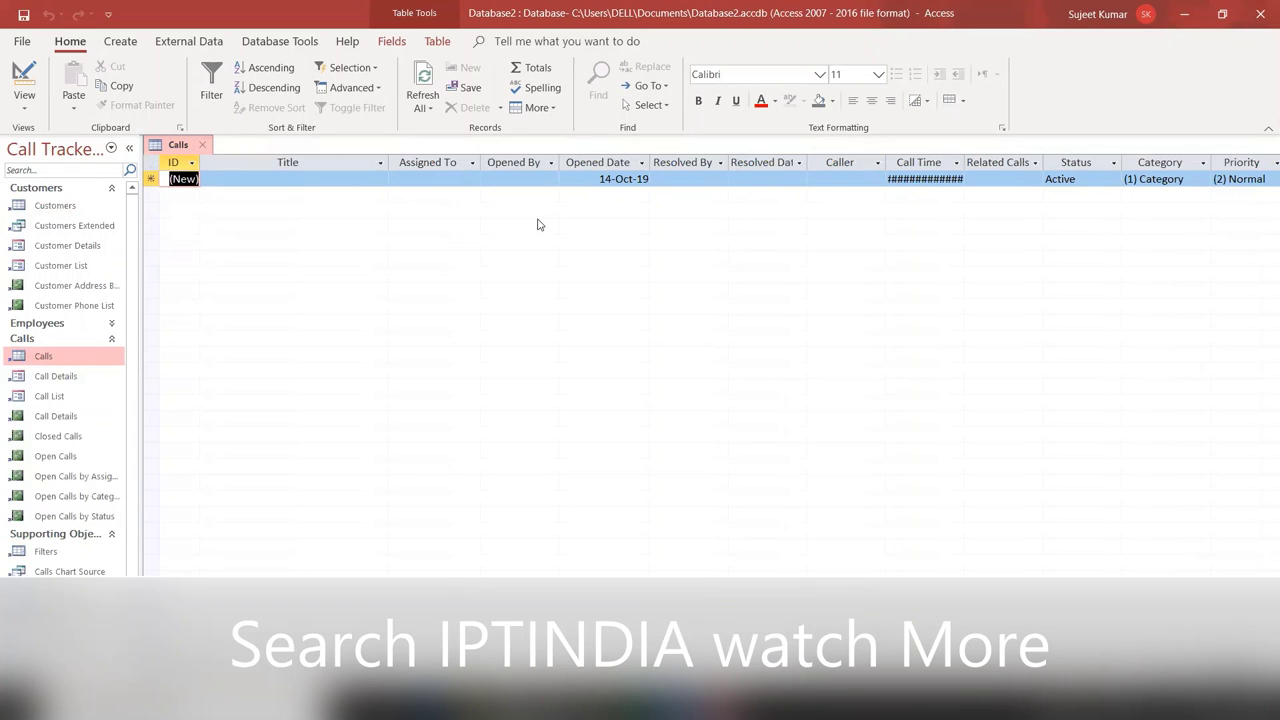
left_click(202, 144)
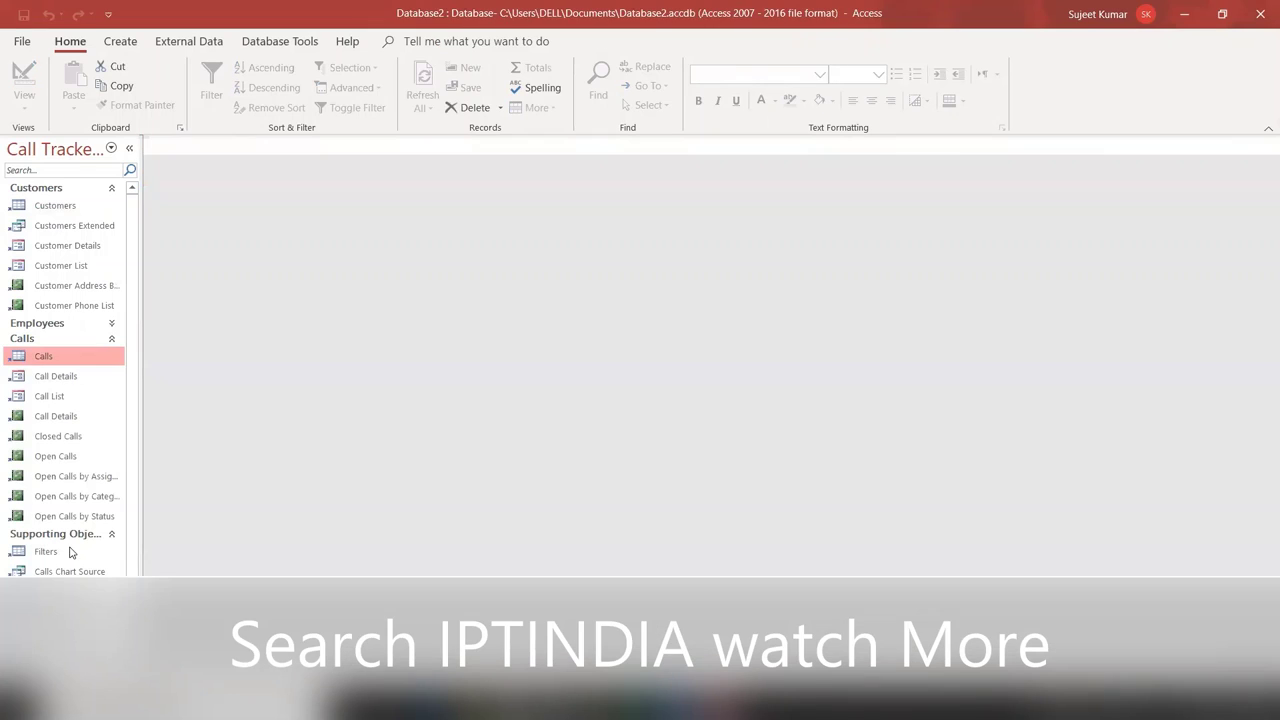
scroll(72, 567, "down", 1)
Set the current database's Application Title to 'Calls Data' in Access Options
left_click(22, 41)
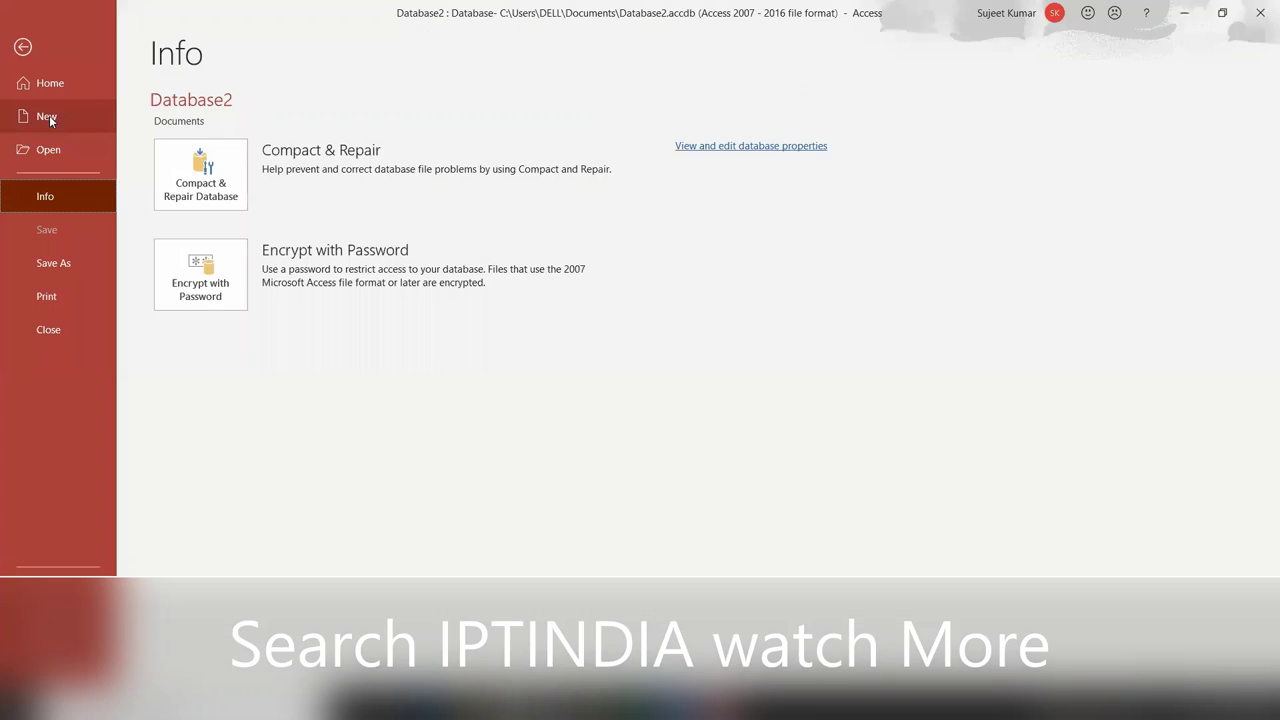
left_click(49, 117)
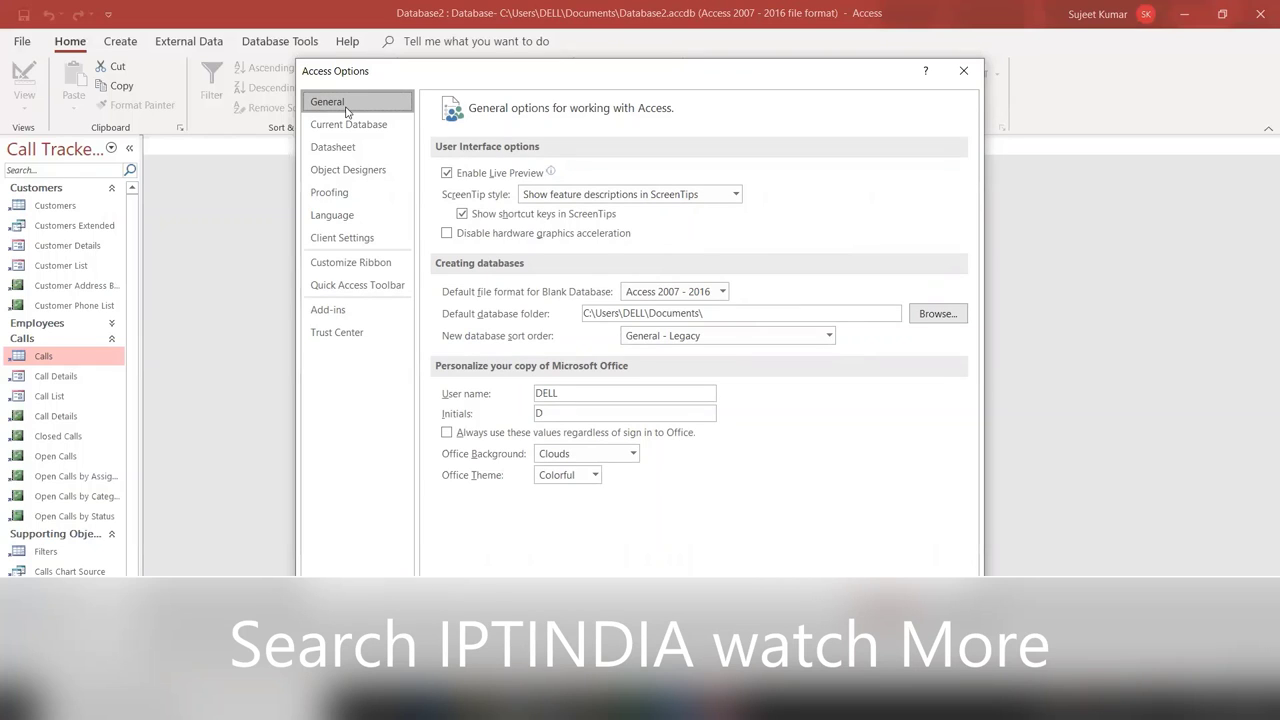
left_click(350, 331)
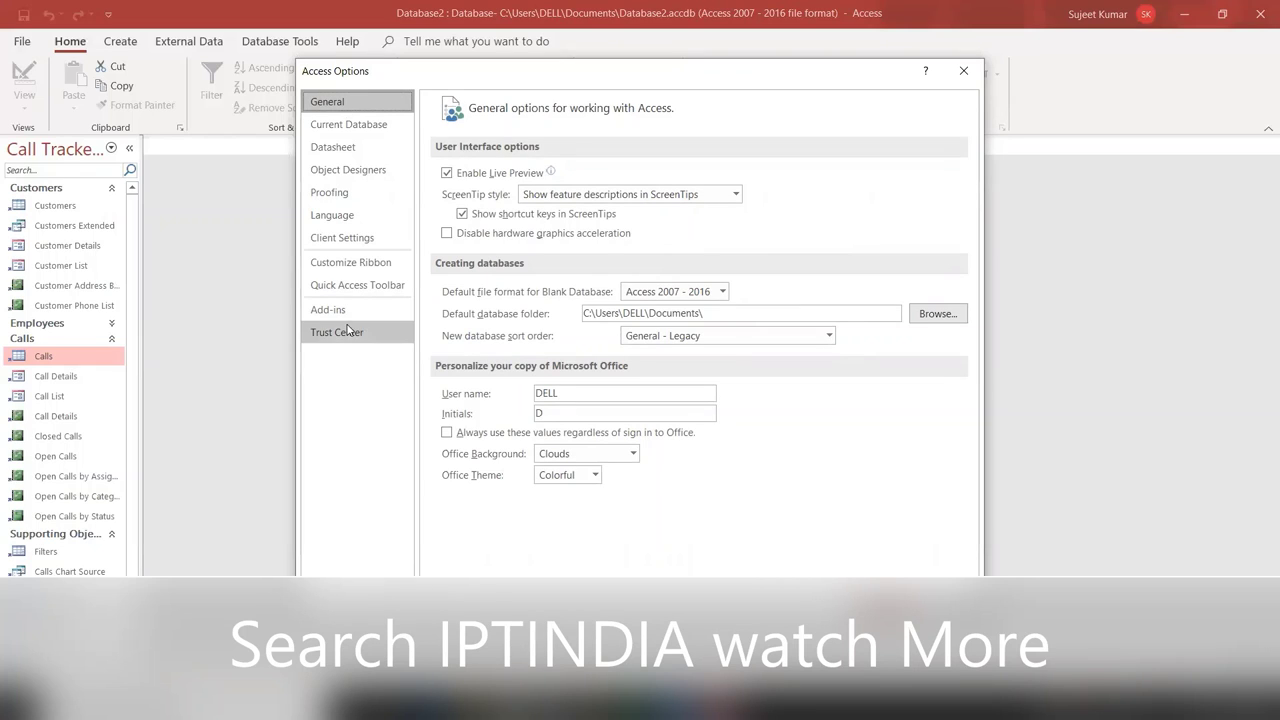
left_click(368, 128)
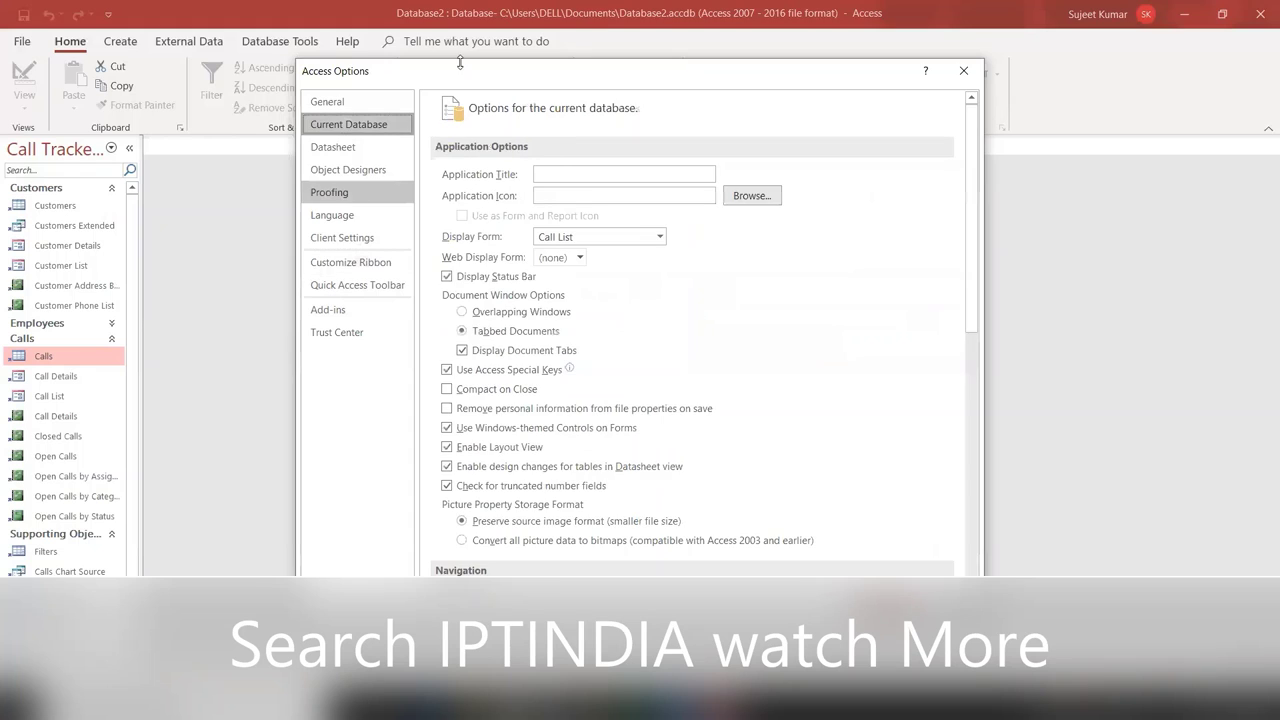
left_click(557, 177)
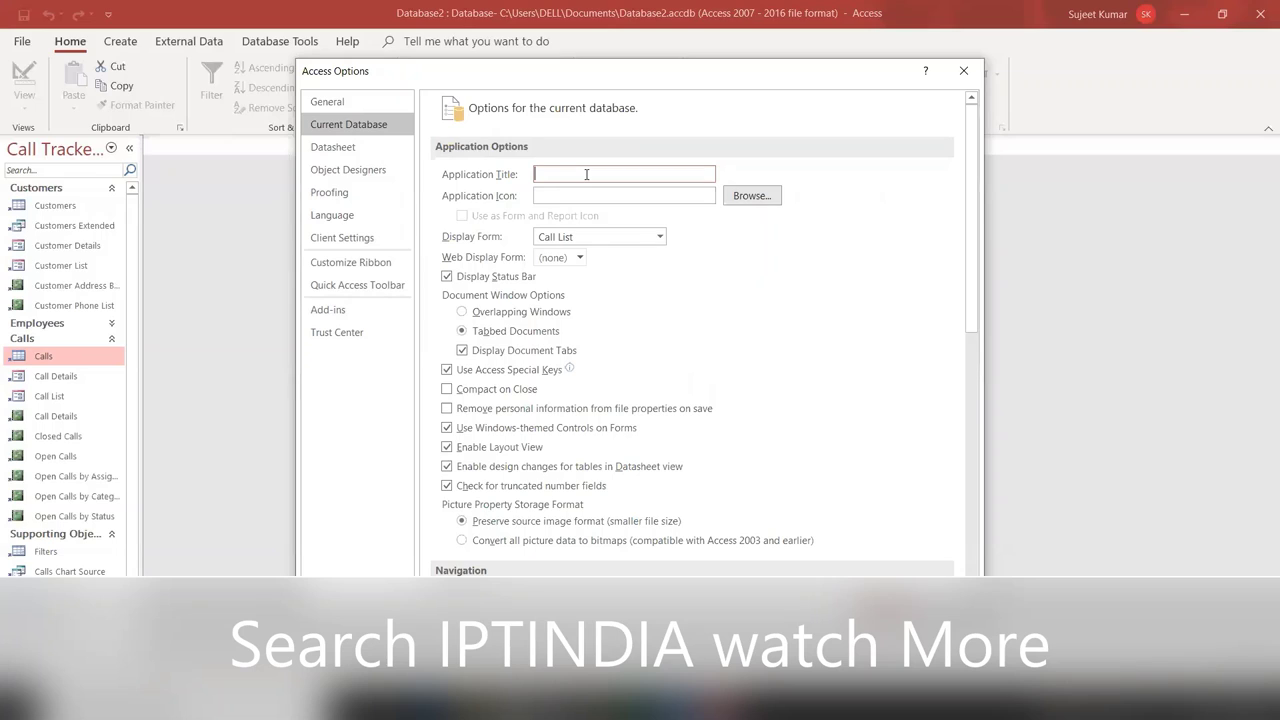
type("Call")
type("s ")
type("Data")
key("Tab")
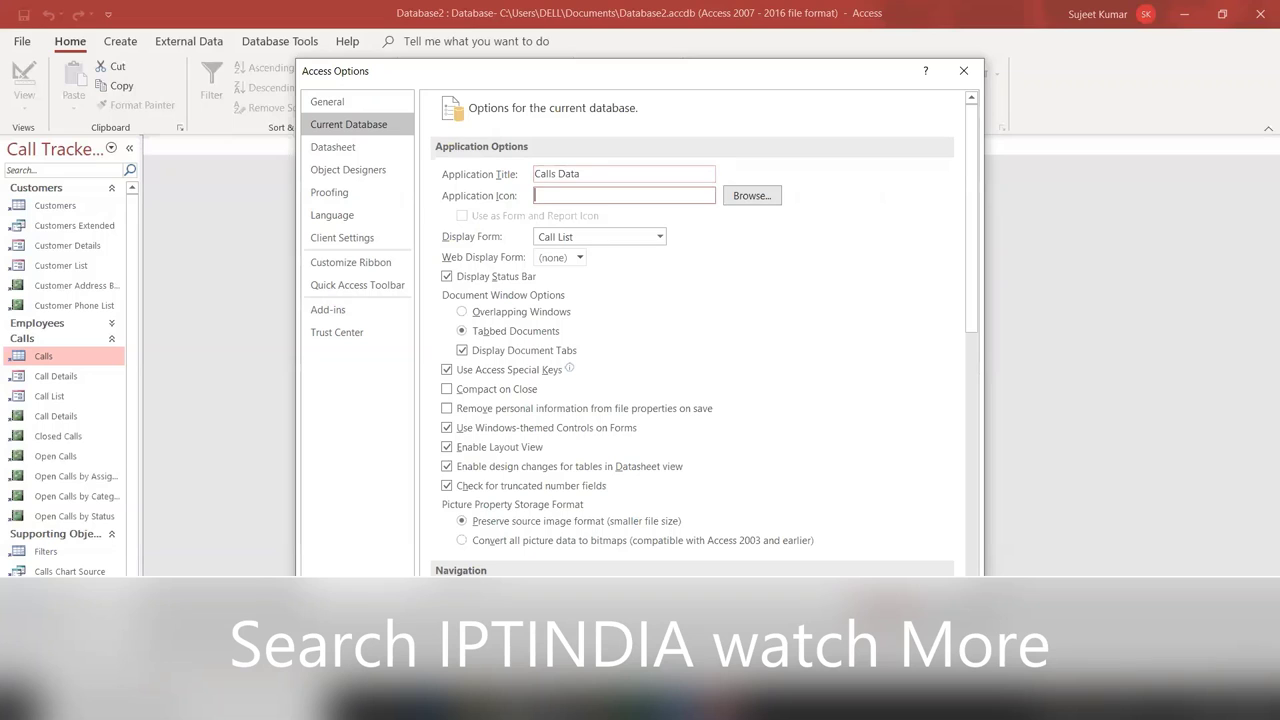
Browse to the Desktop, show All Files, and choose bgb.jpg as the application icon
left_click(743, 203)
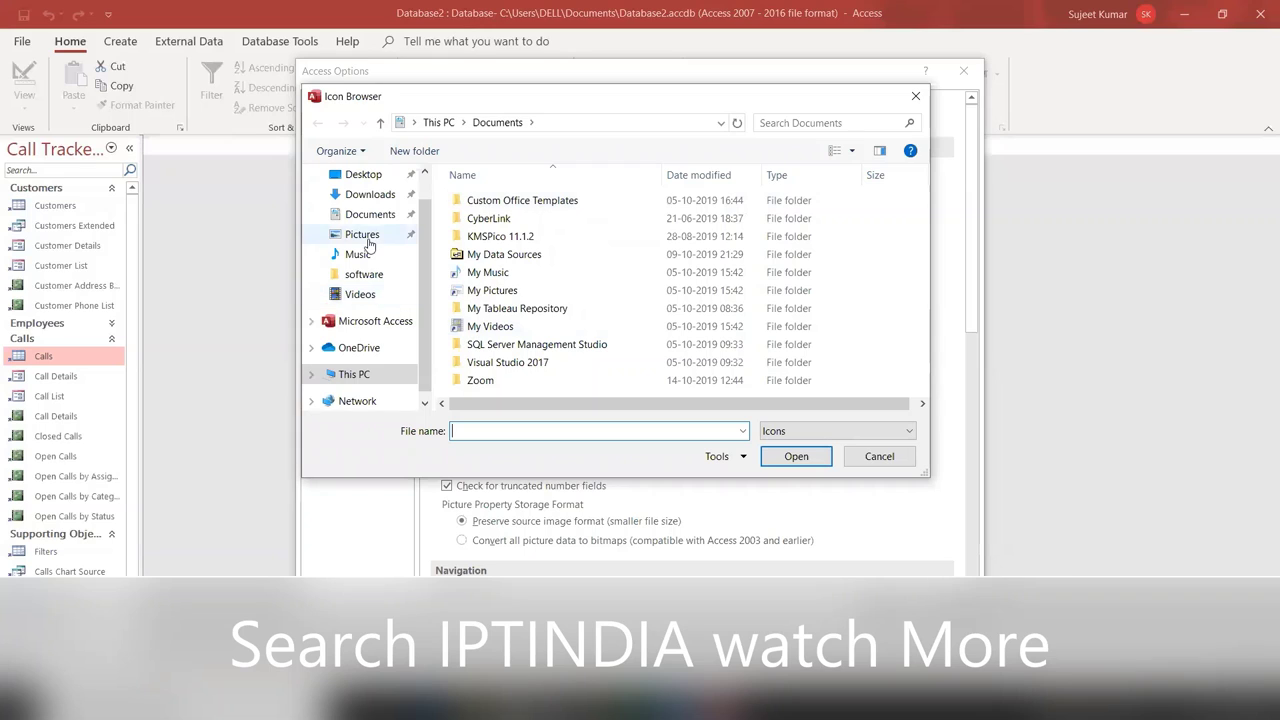
left_click(365, 232)
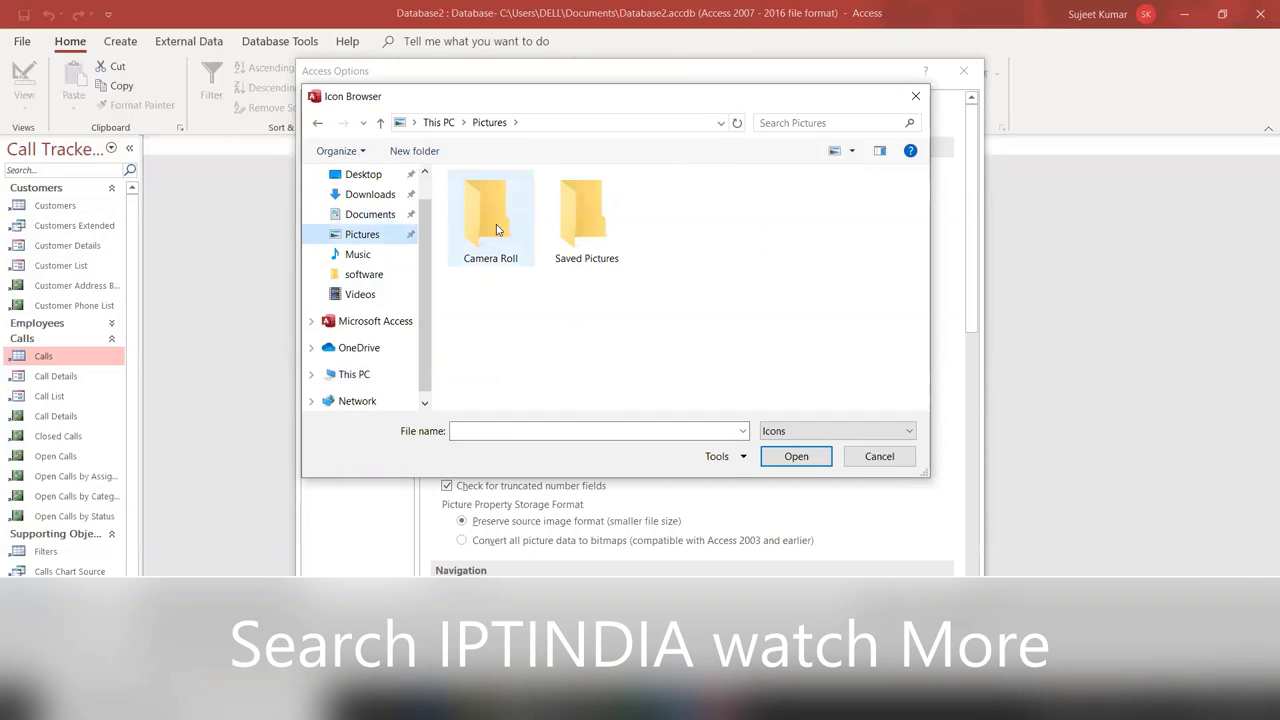
double_click(573, 229)
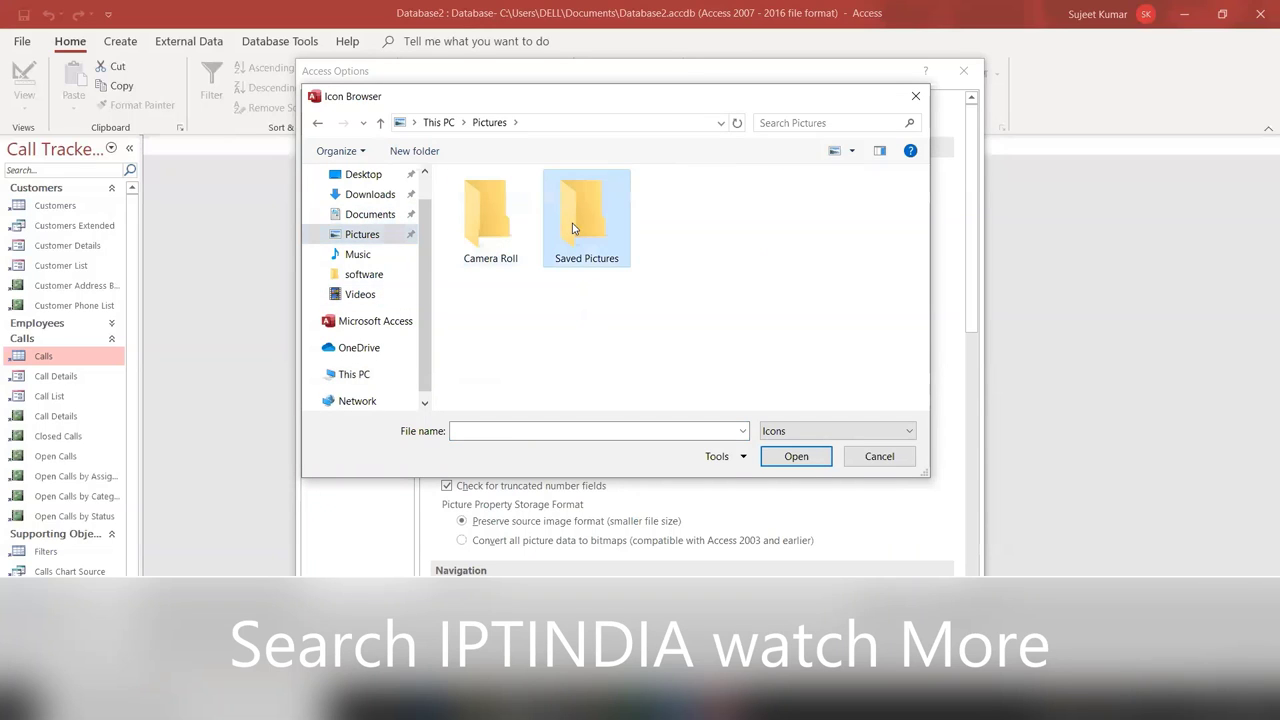
left_click(378, 184)
left_click(379, 180)
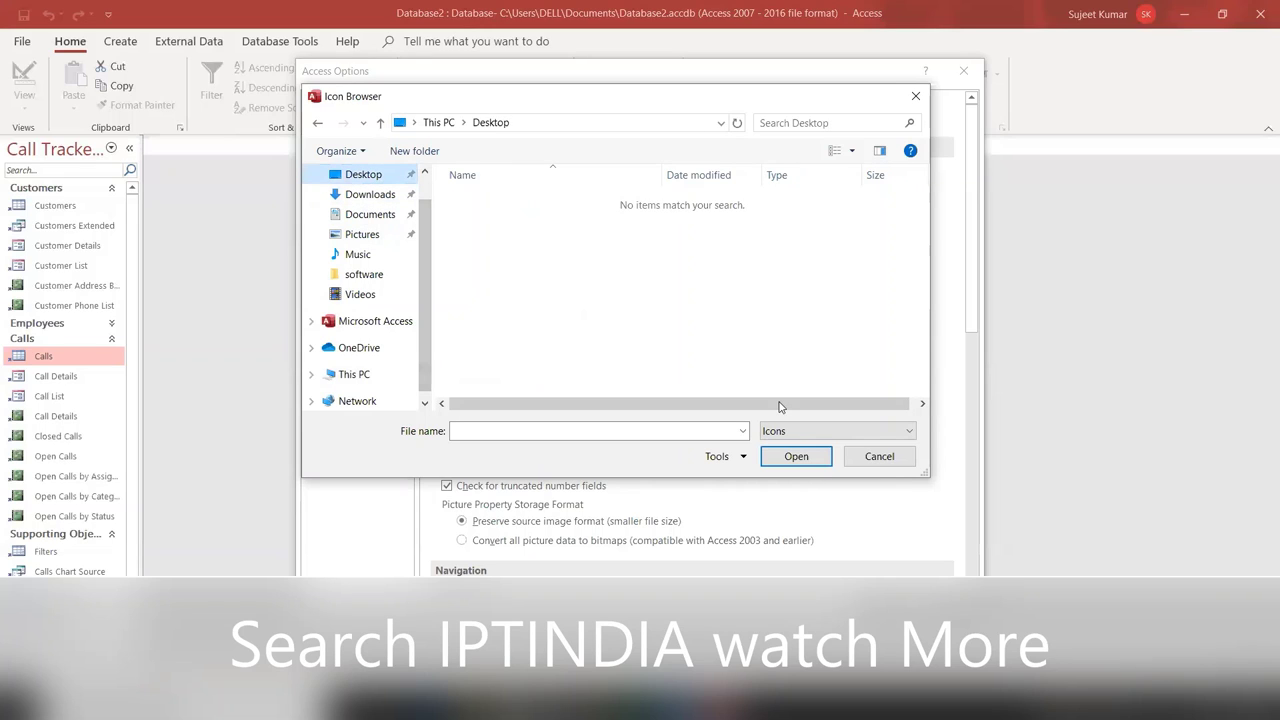
left_click(785, 437)
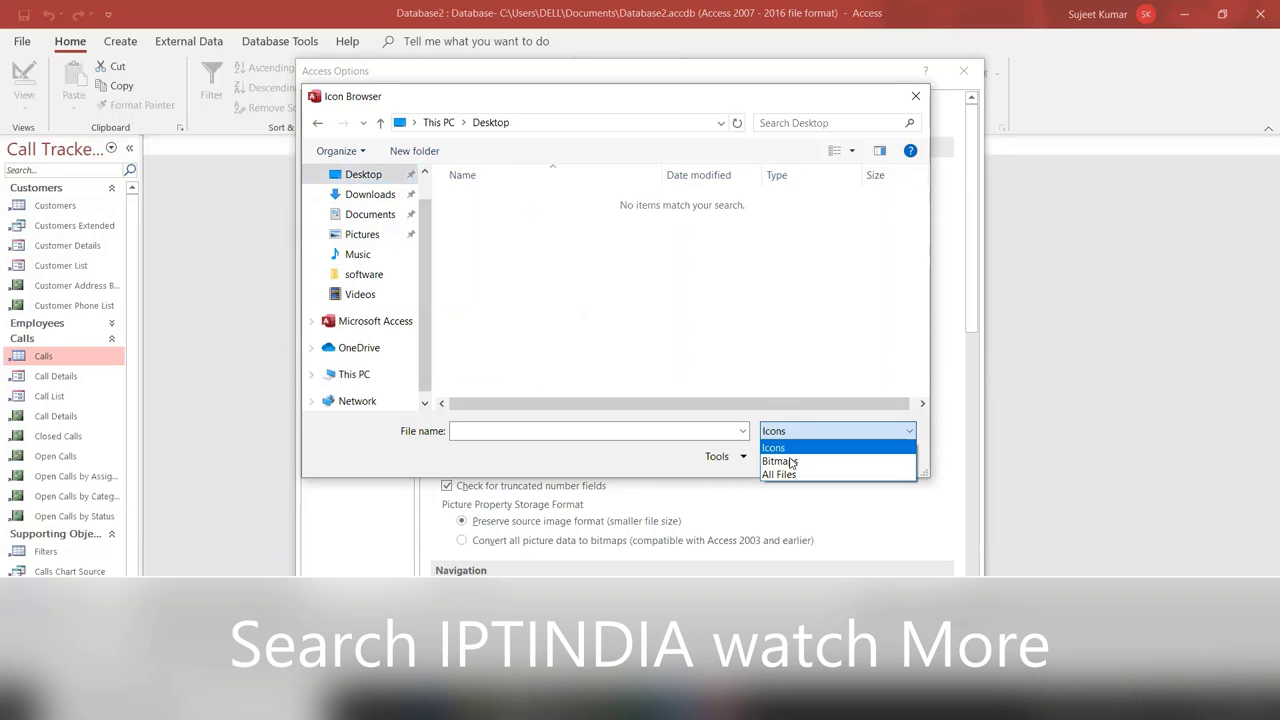
left_click(790, 461)
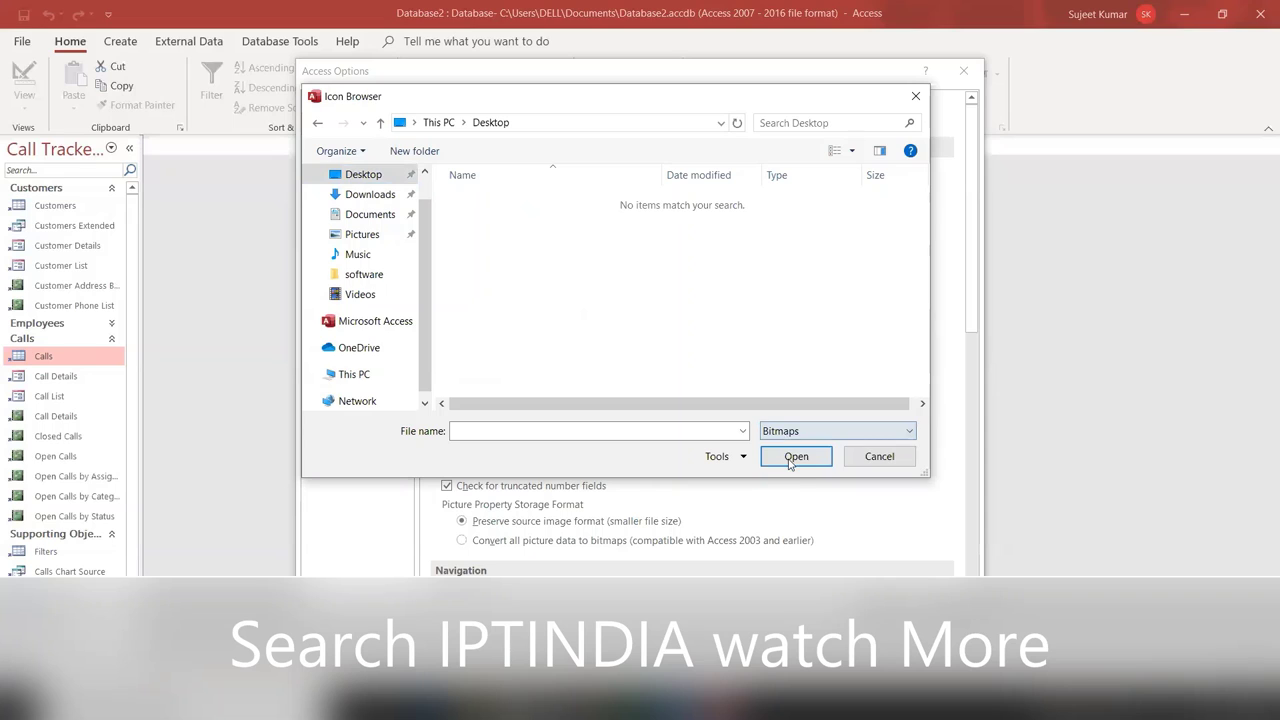
left_click(787, 431)
left_click(790, 473)
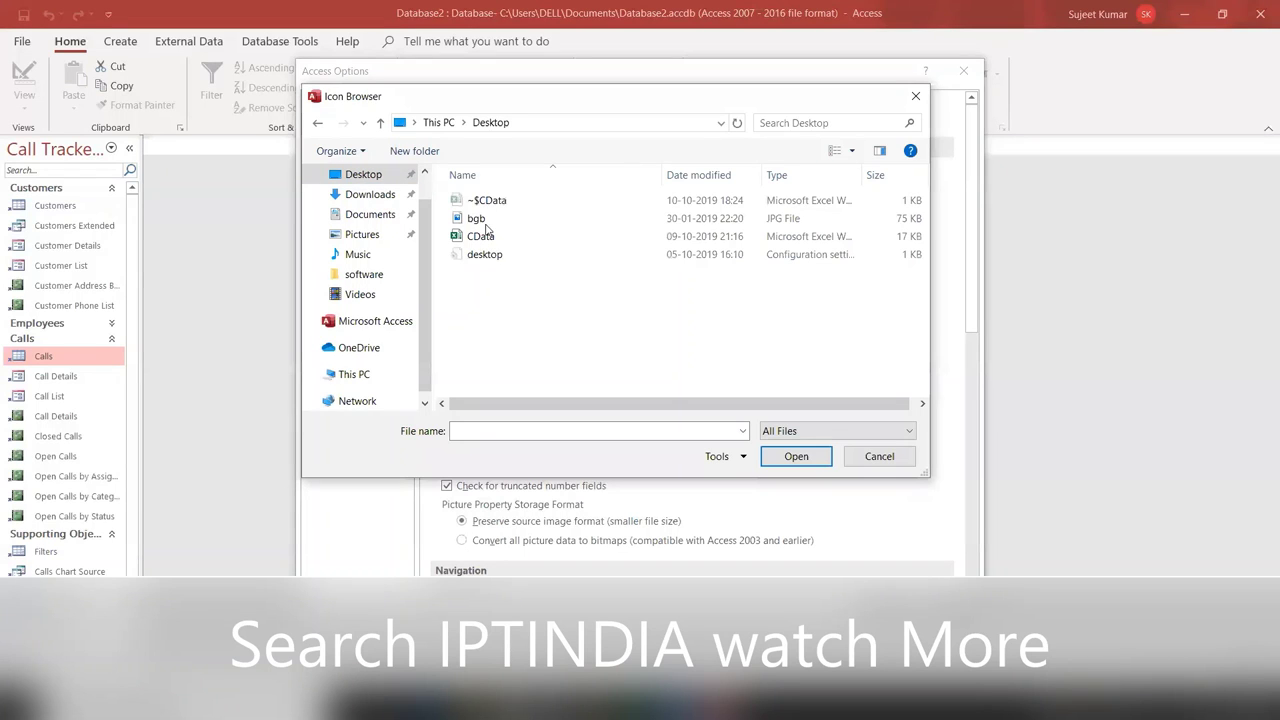
left_click(802, 464)
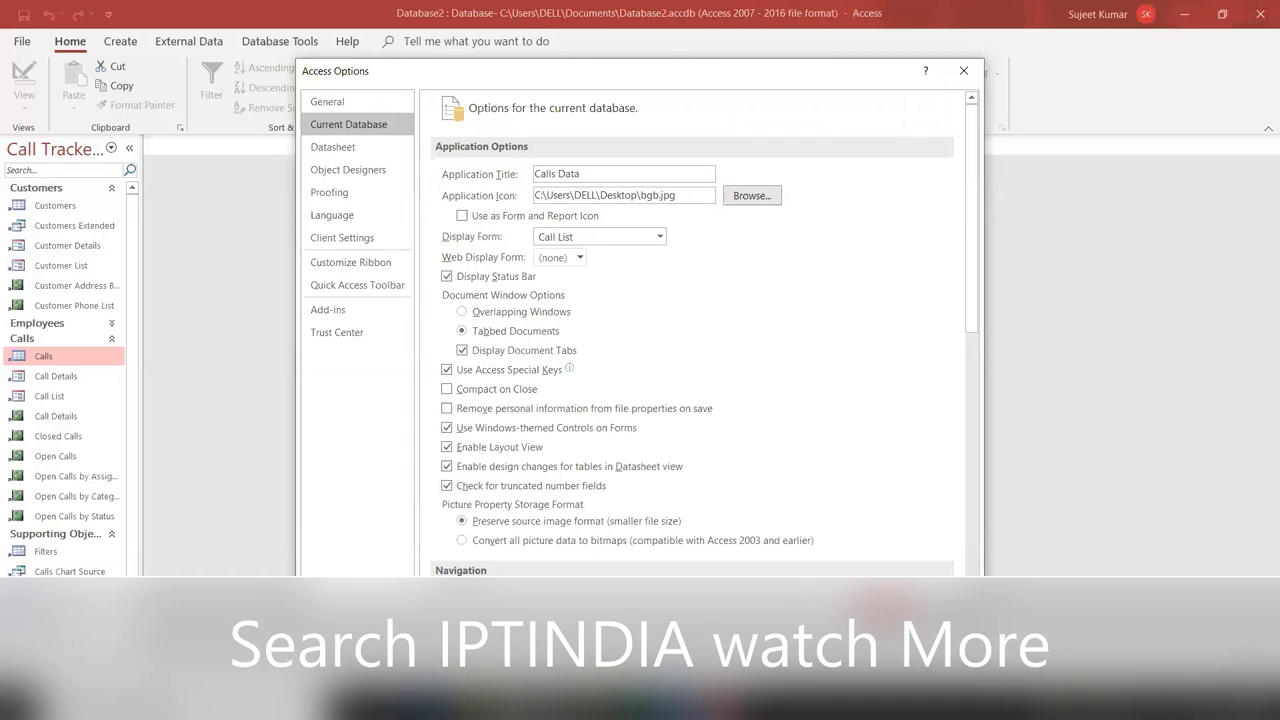
Apply the options, dismiss the invalid-icon error and reopen notice, and restore the window smaller
left_click(858, 640)
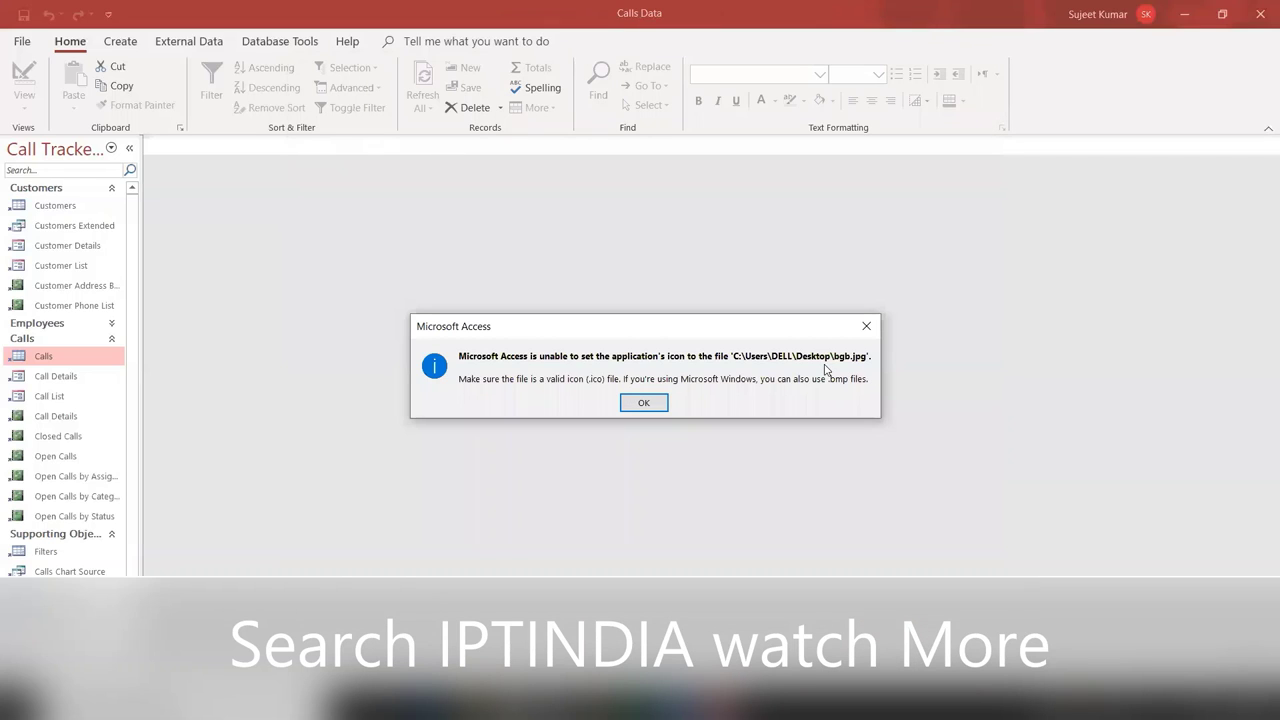
key("Return")
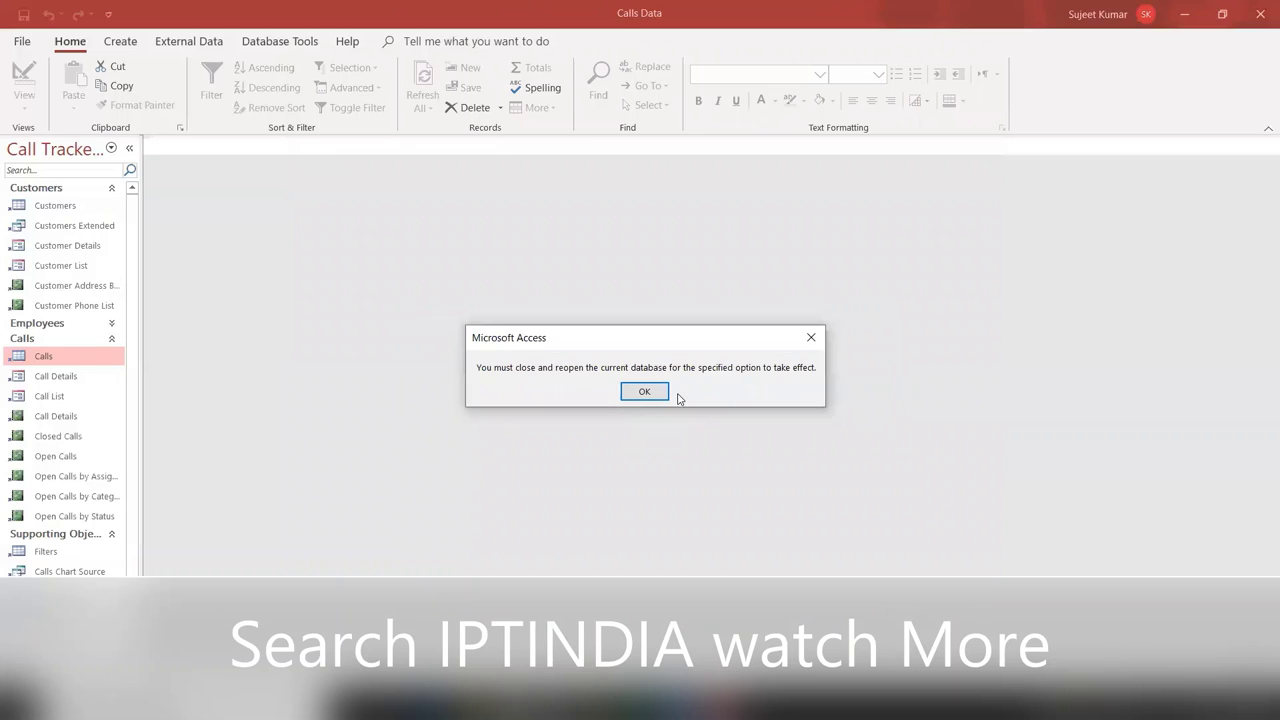
key("Return")
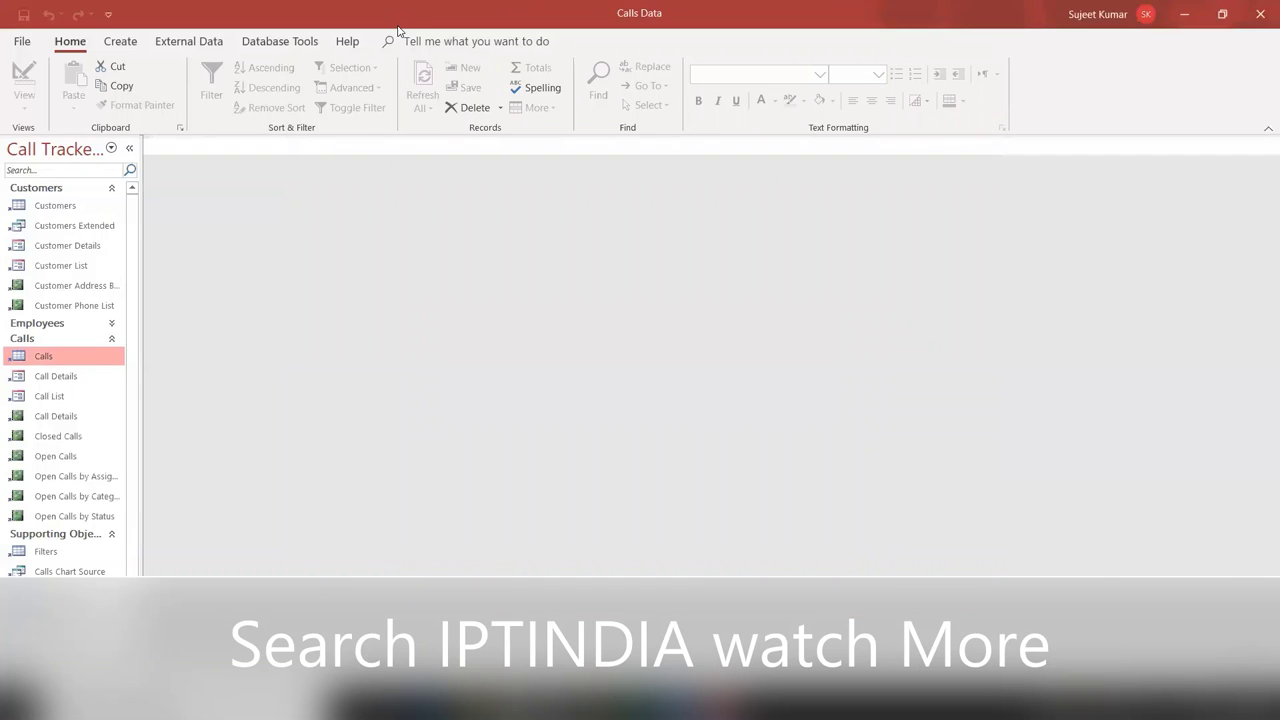
left_click_drag(600, 12, 594, 100)
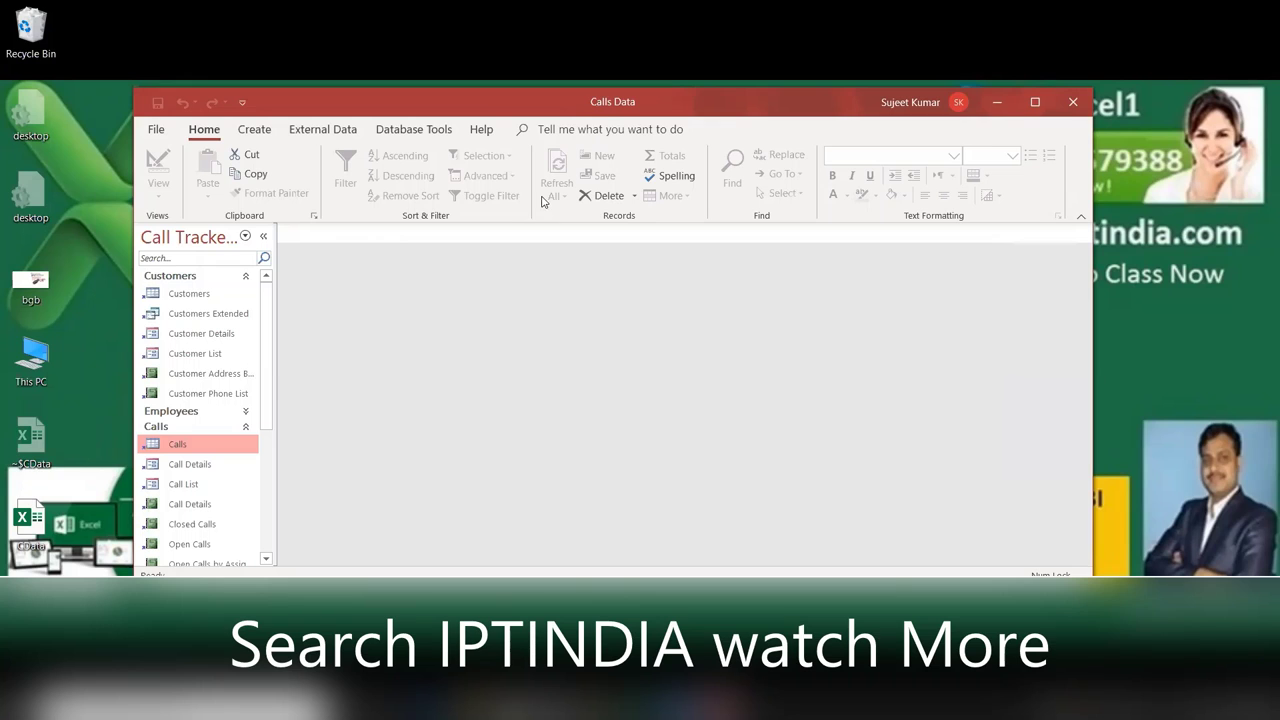
Reopen the Current Database options to check the Calls Data title, then close them
left_click(152, 134)
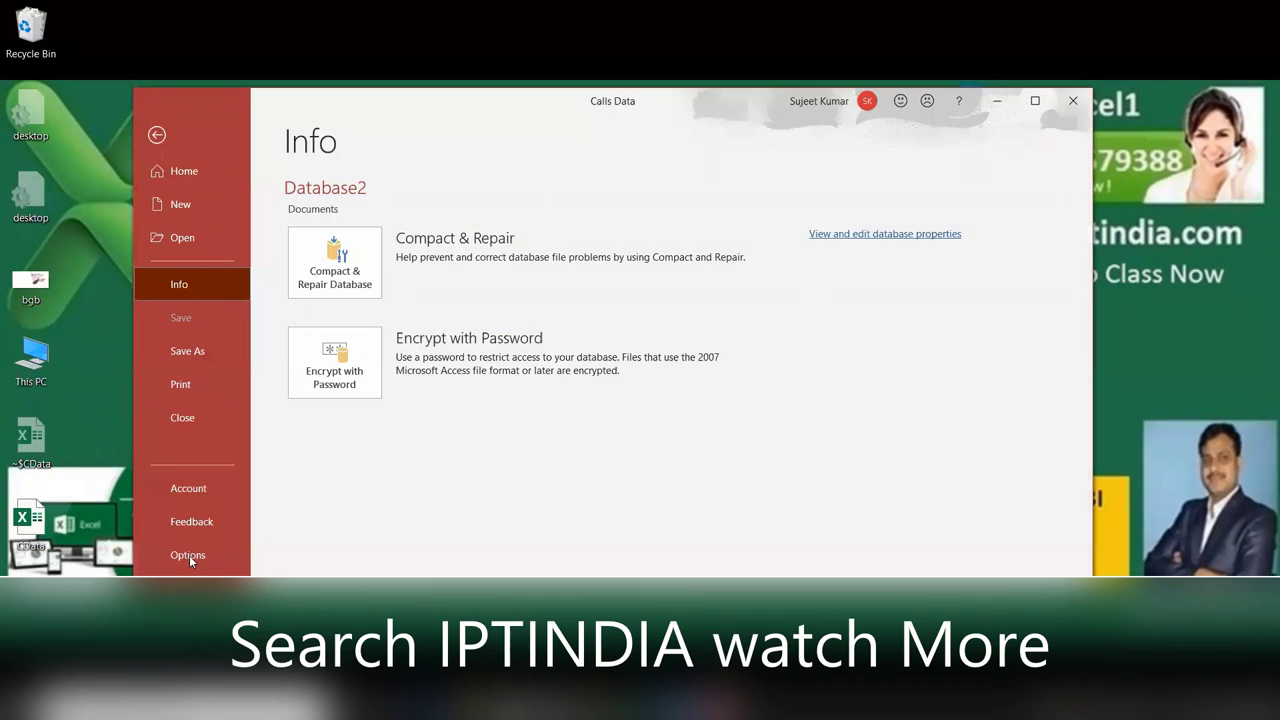
left_click(189, 555)
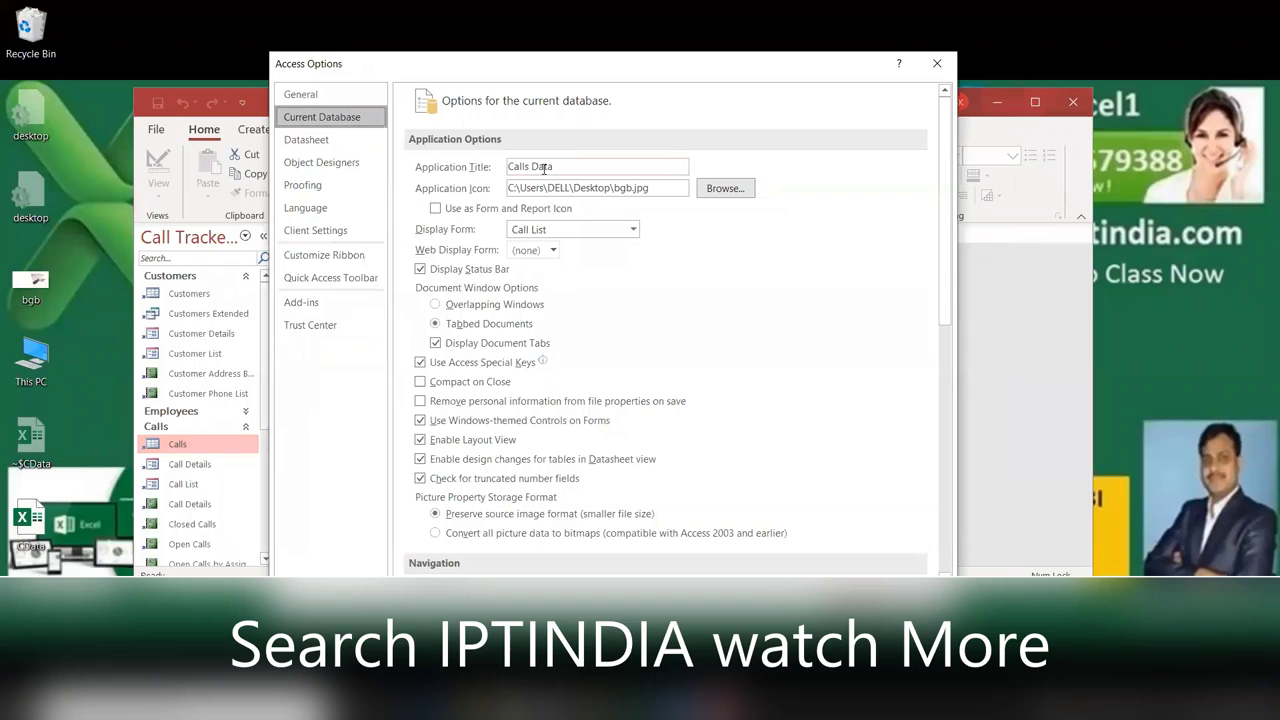
left_click(544, 168)
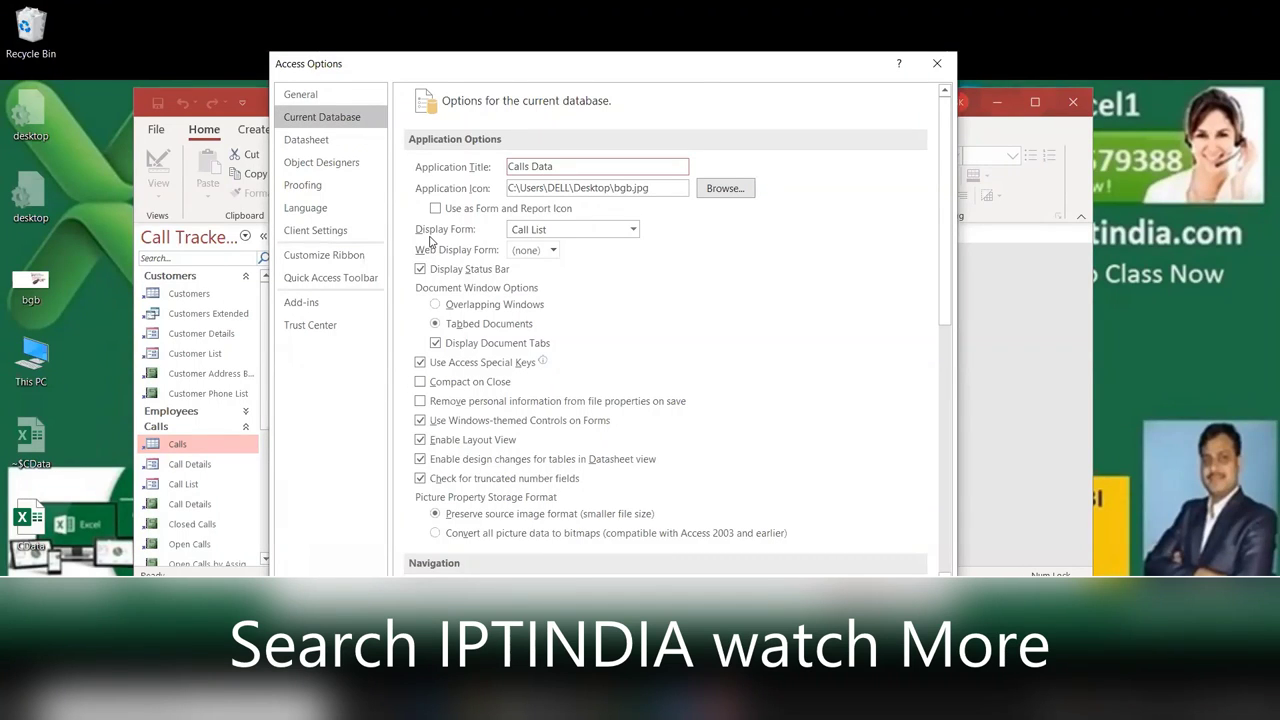
left_click_drag(697, 84, 854, 78)
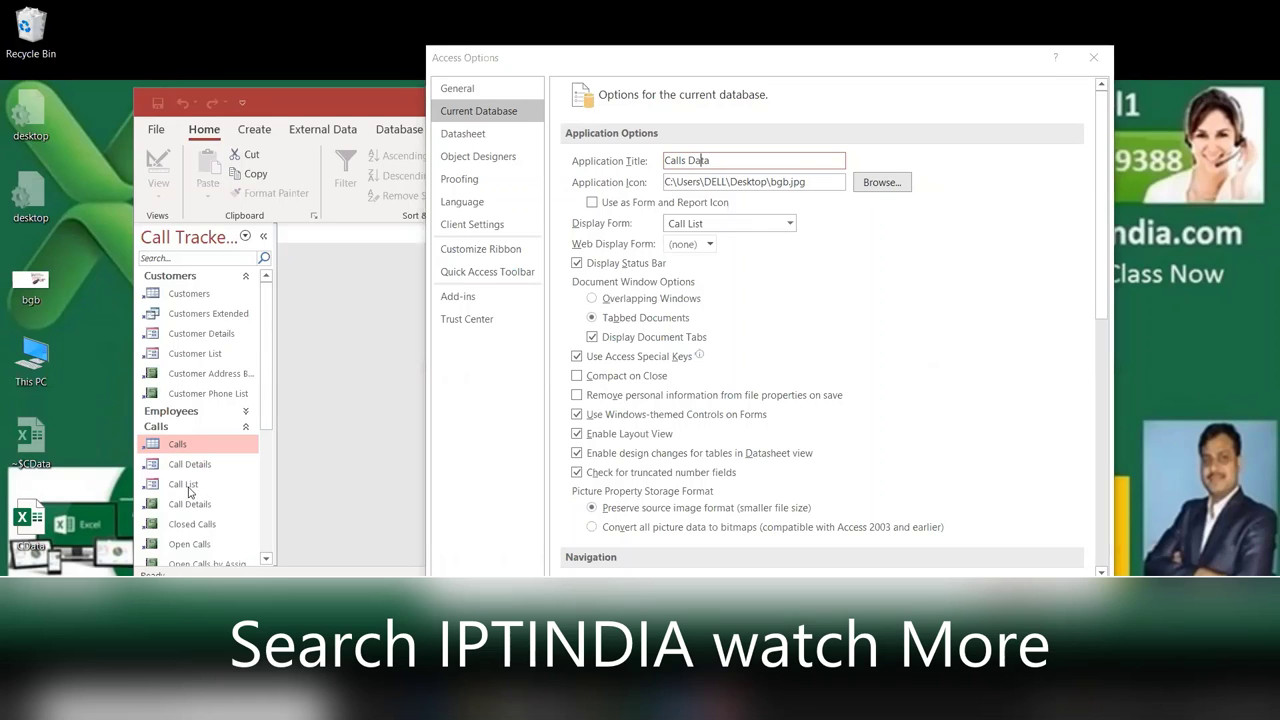
key("Return")
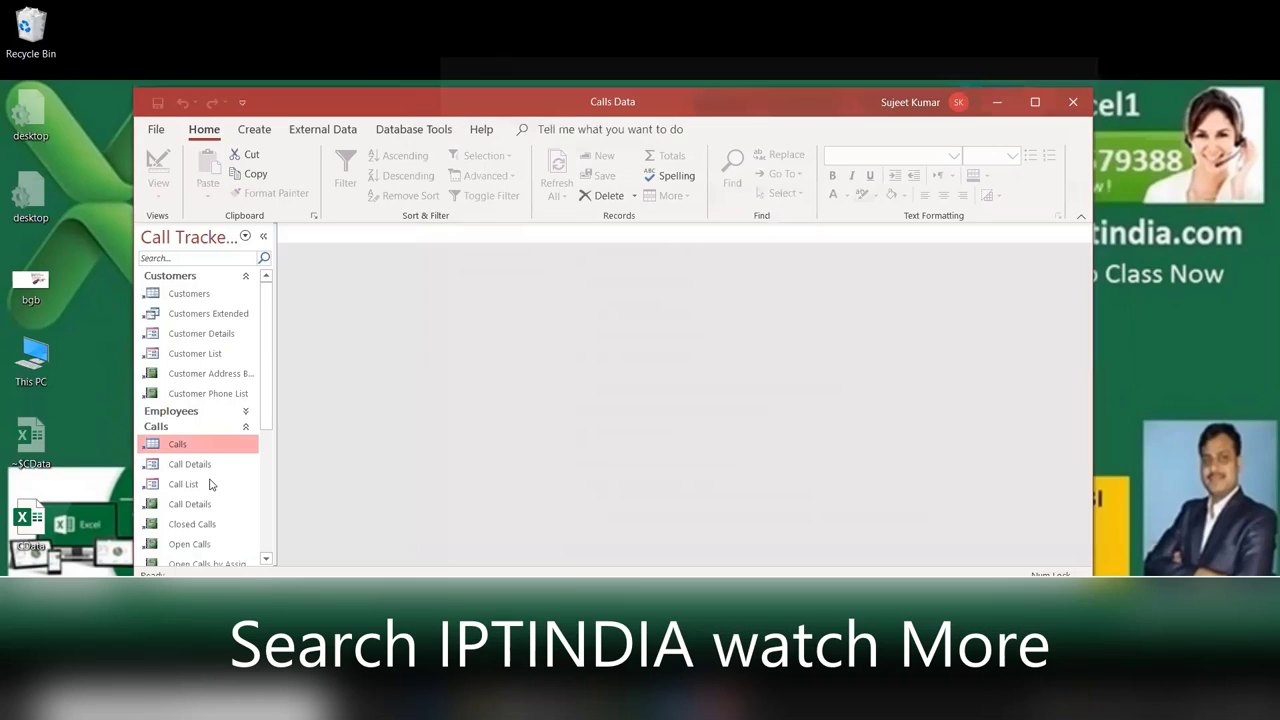
Open the Call List form and confirm Call List is the Display Form in Current Database options
left_click(207, 489)
double_click(207, 489)
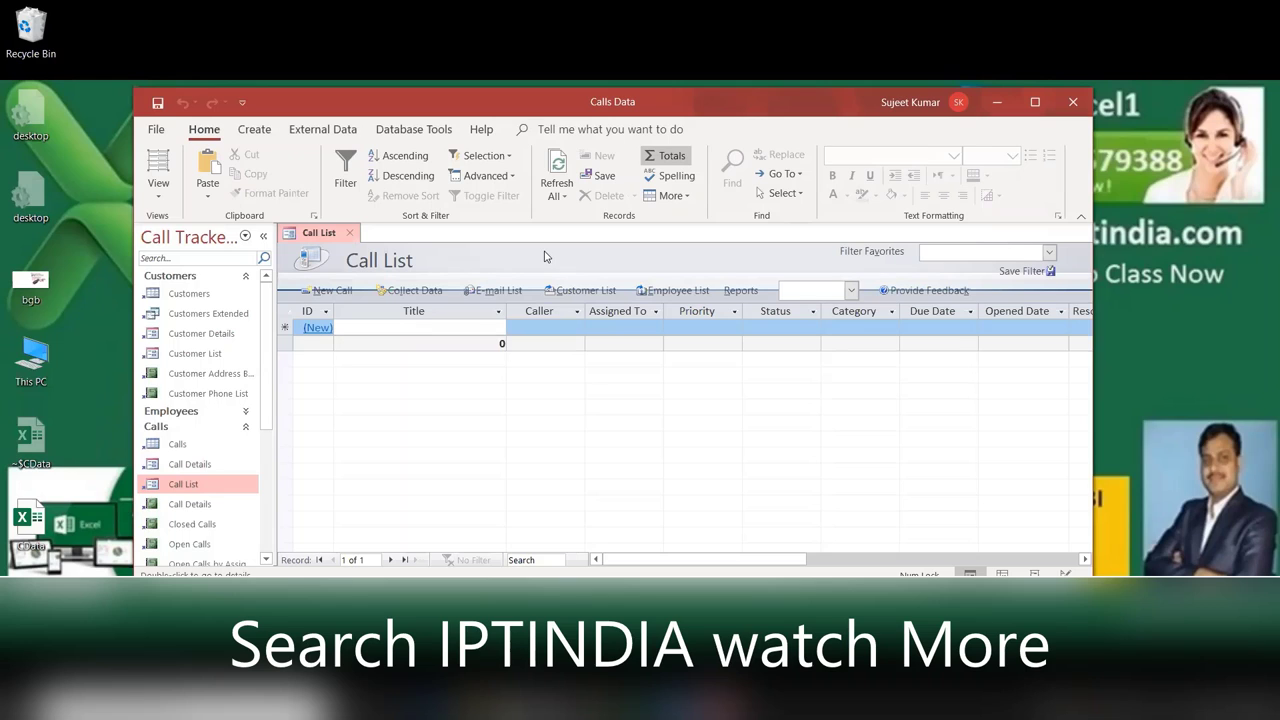
left_click(157, 135)
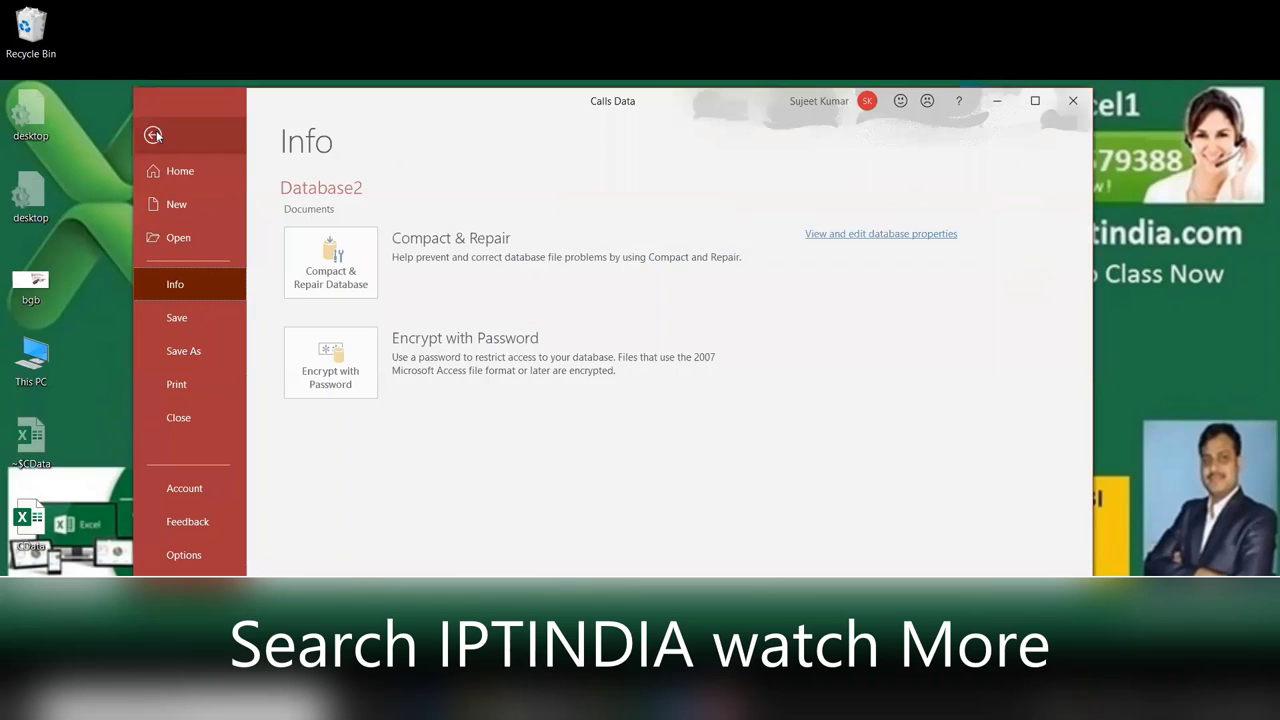
left_click(204, 557)
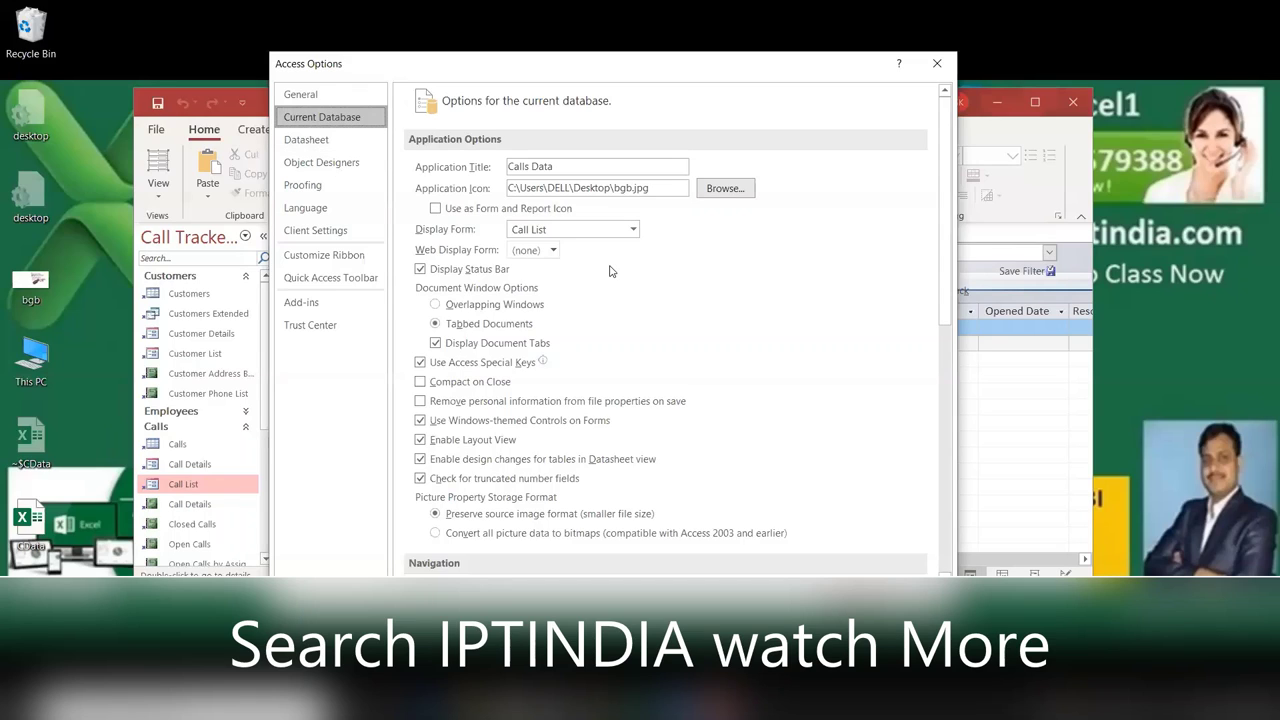
left_click(634, 230)
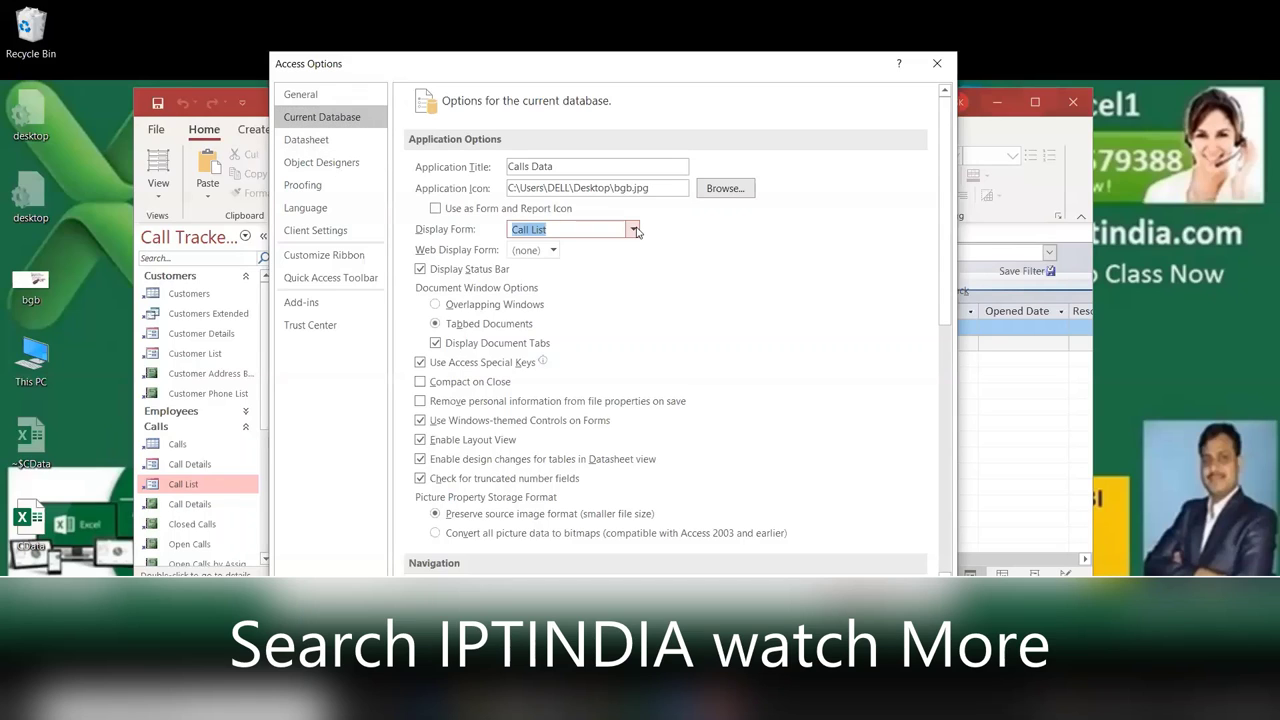
left_click(634, 230)
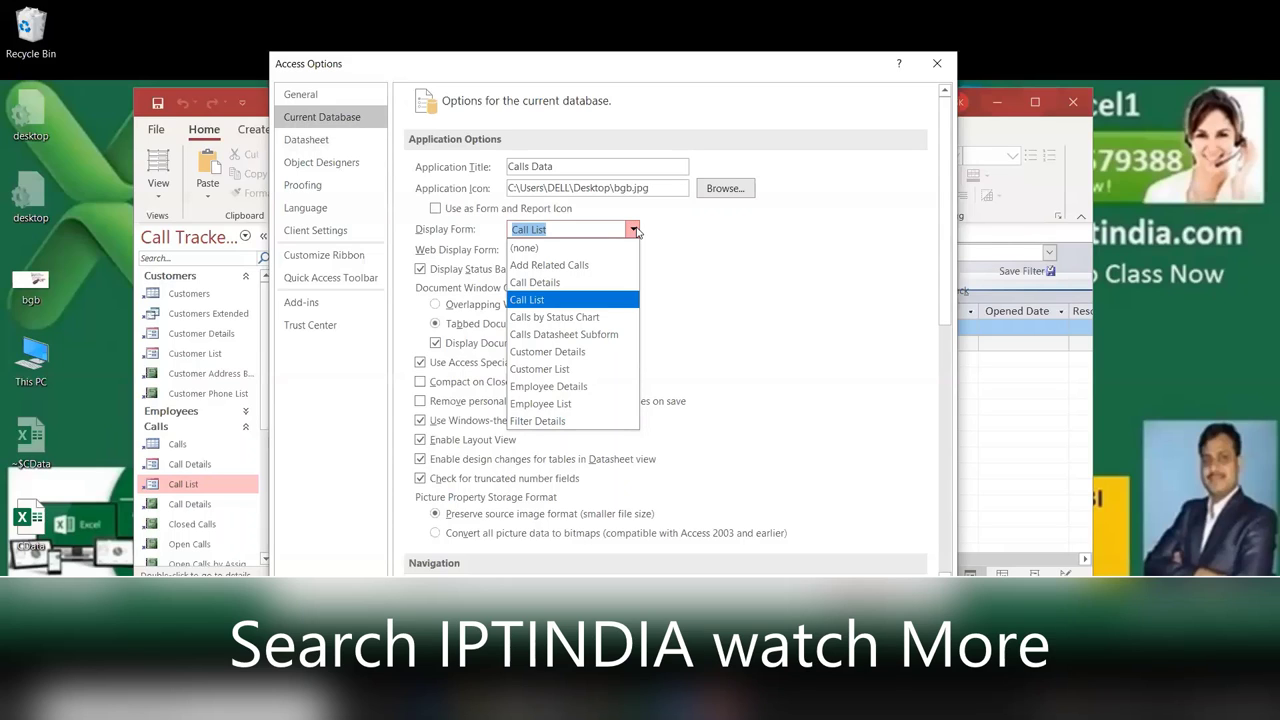
left_click(491, 319)
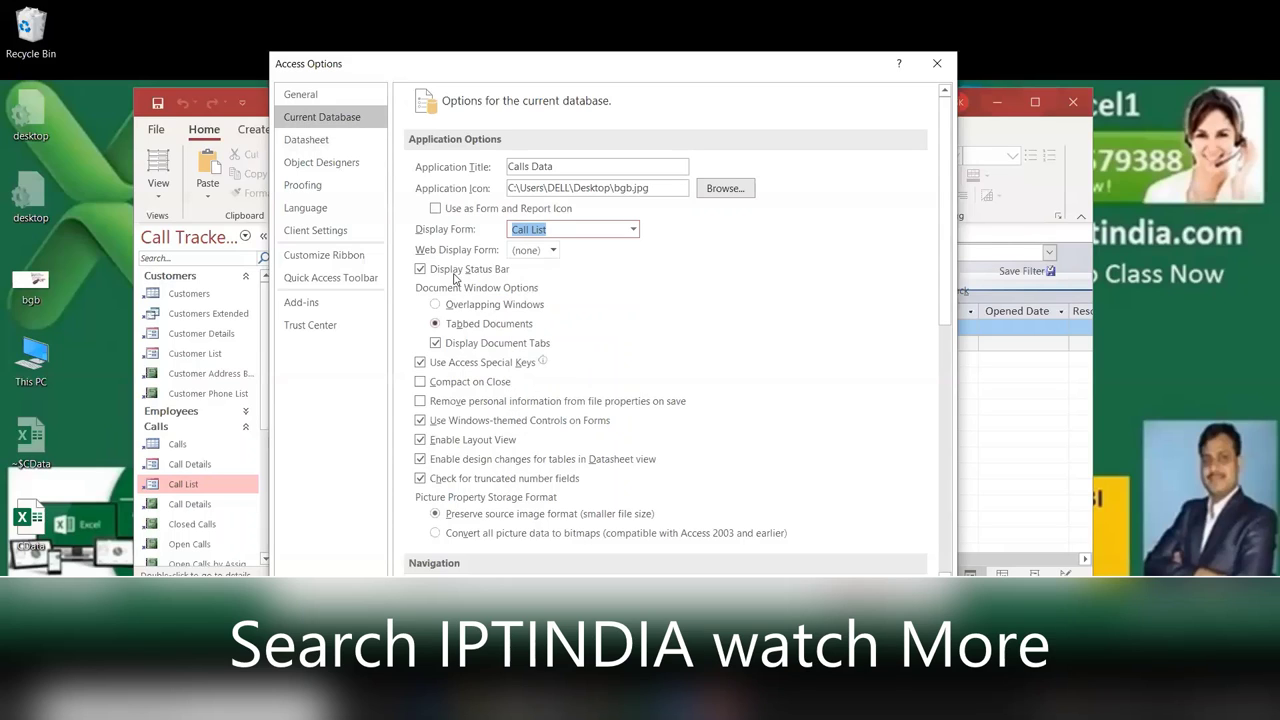
left_click(455, 279)
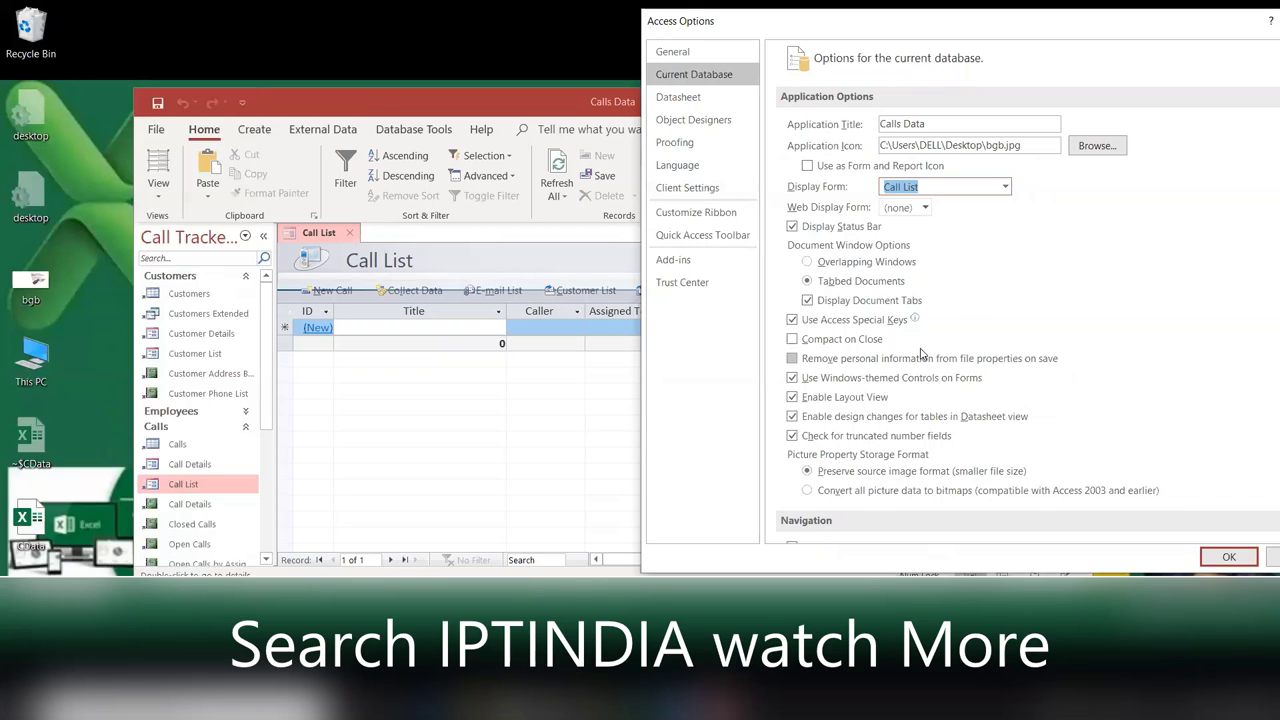
scroll(1000, 350, "down", 1)
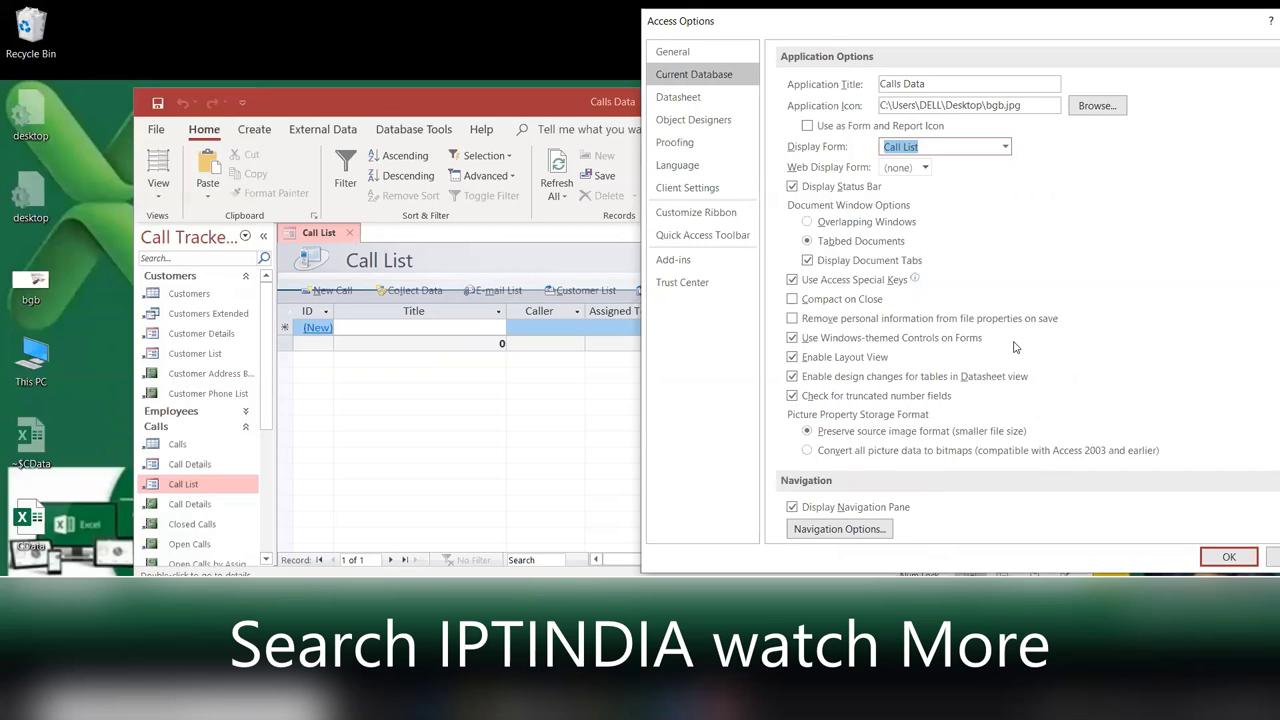
scroll(1015, 346, "down", 1)
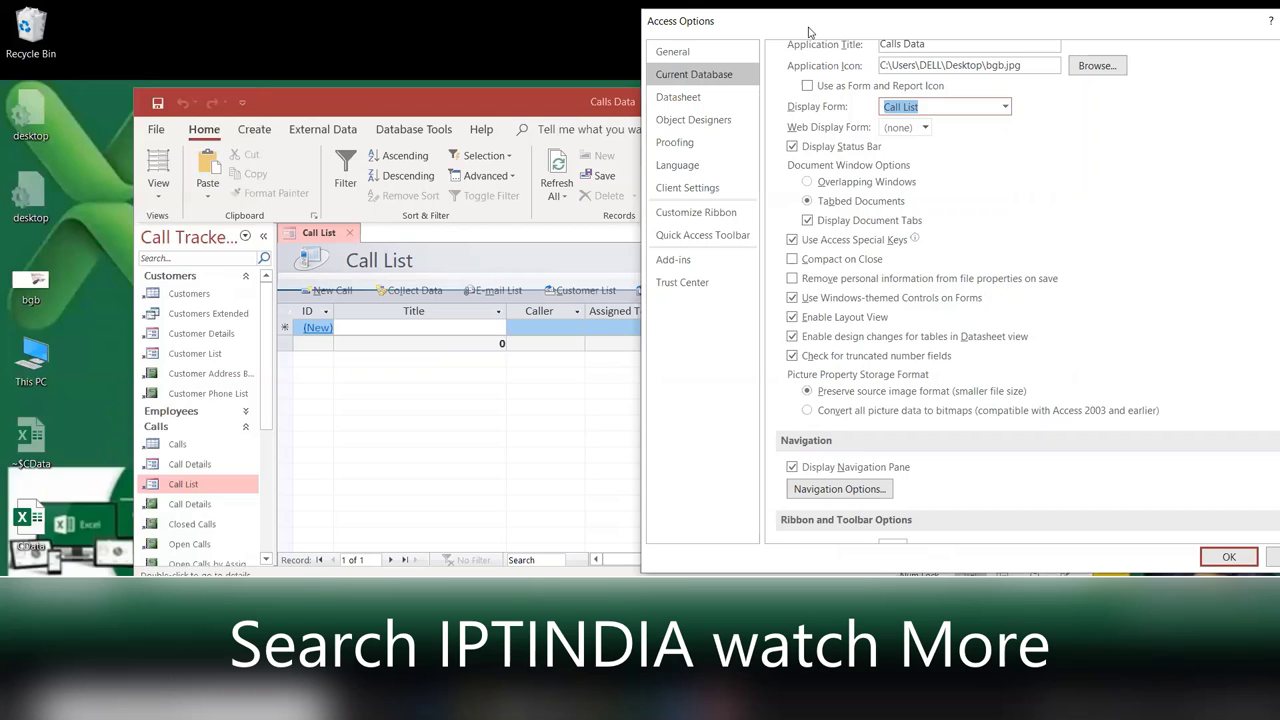
left_click_drag(810, 32, 593, 63)
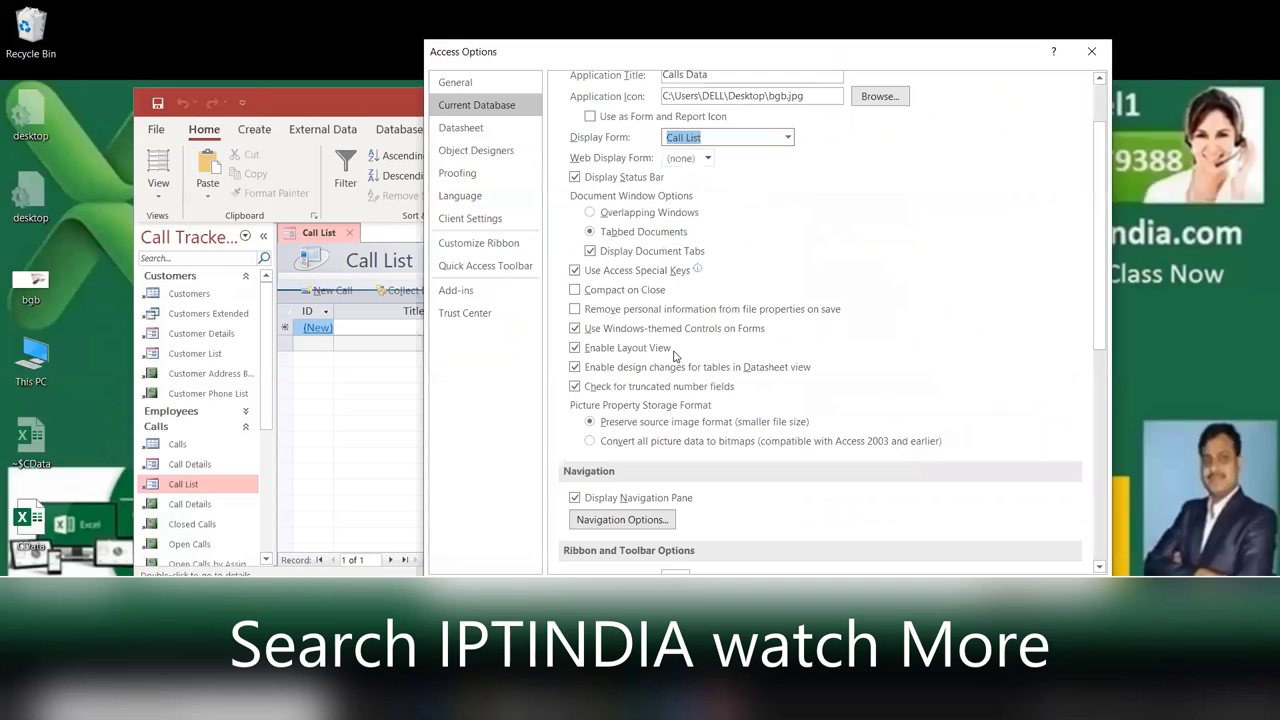
scroll(686, 318, "down", 4)
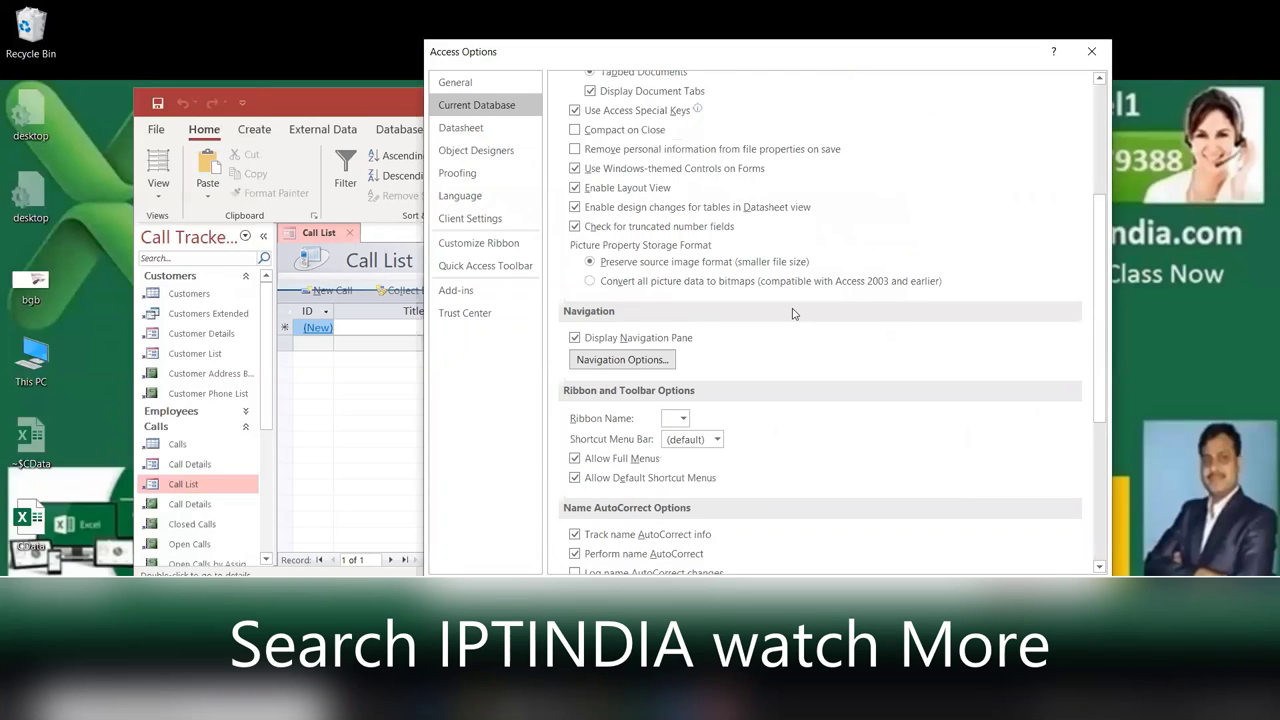
scroll(793, 314, "down", 3)
scroll(793, 314, "down", 1)
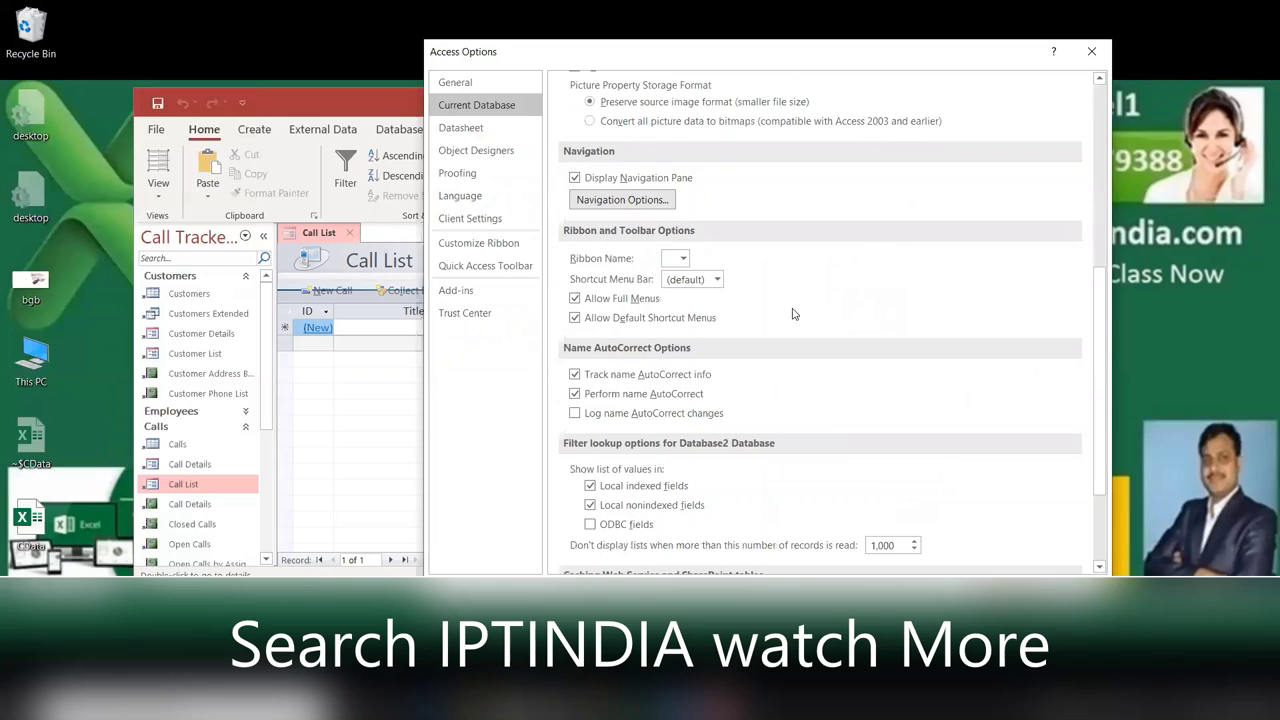
scroll(793, 314, "down", 1)
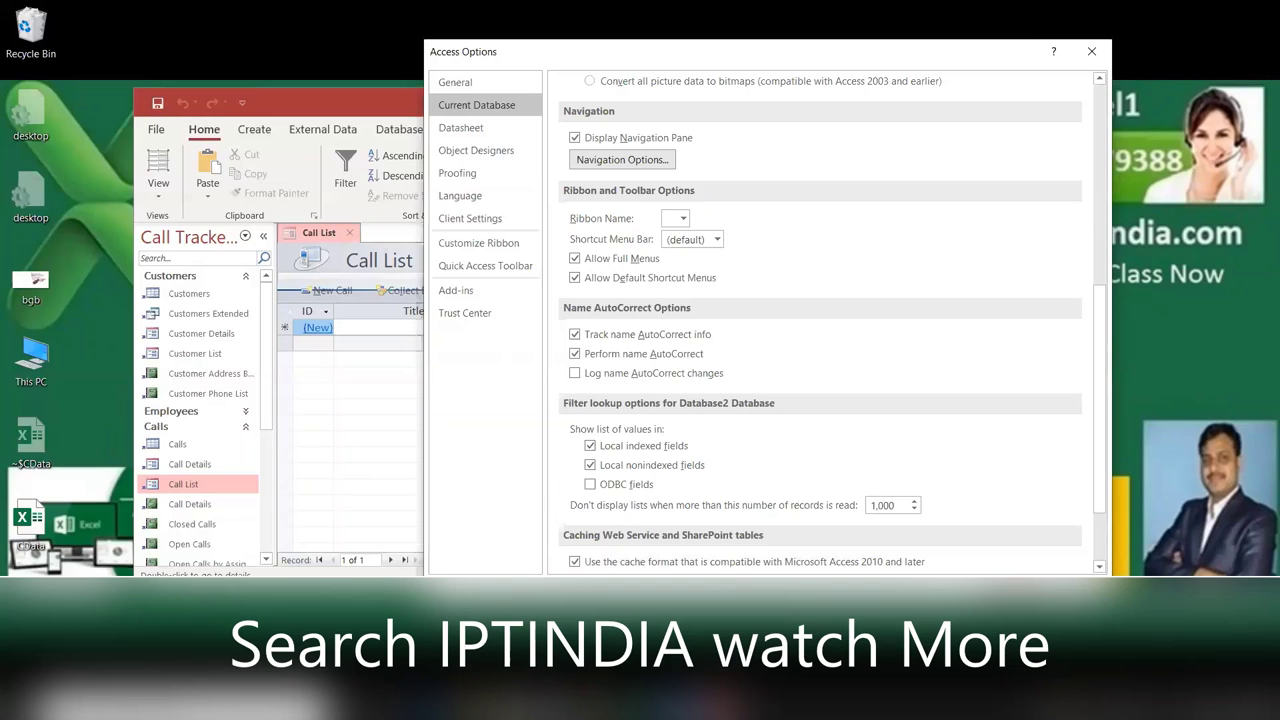
scroll(701, 367, "down", 1)
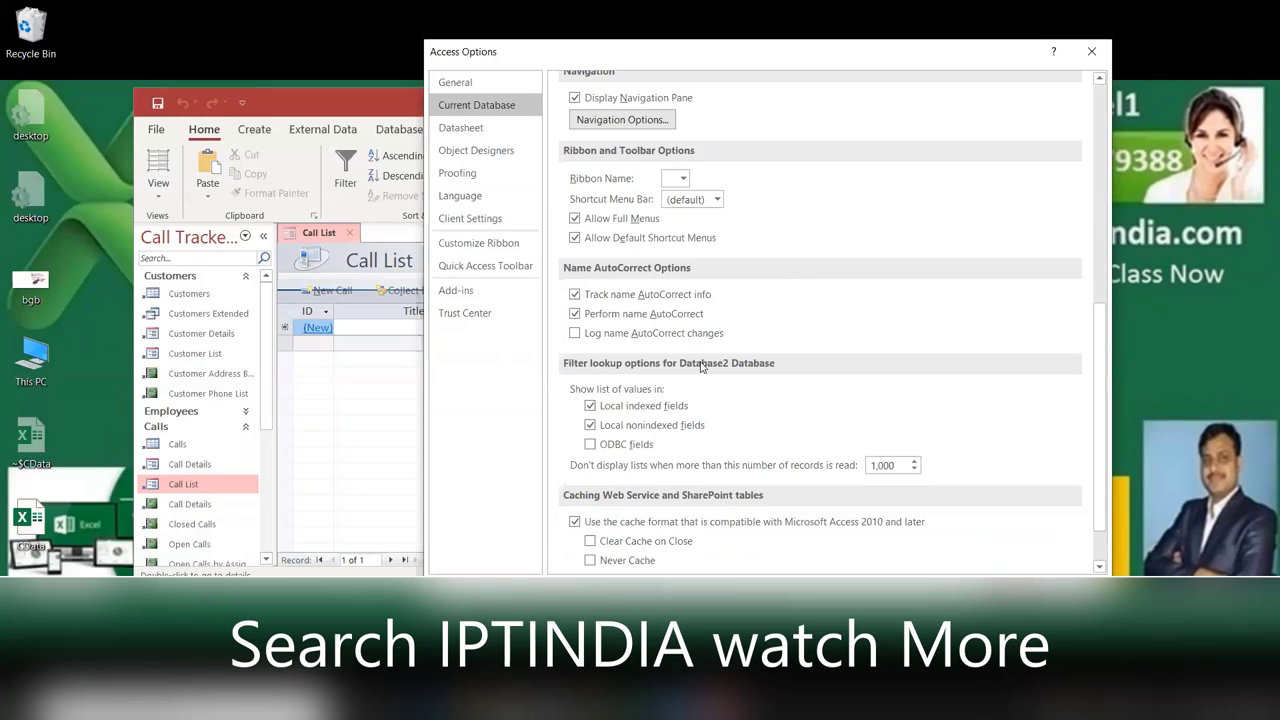
scroll(701, 367, "down", 1)
scroll(709, 357, "up", 4)
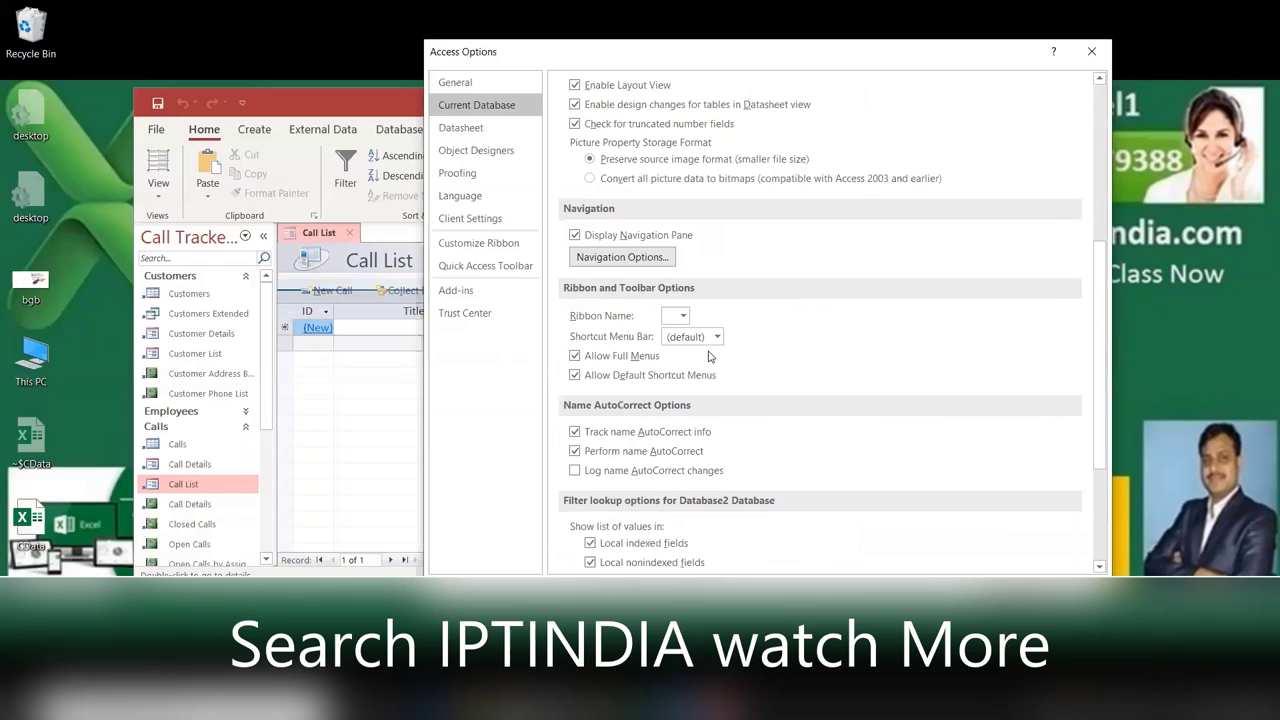
scroll(709, 357, "up", 5)
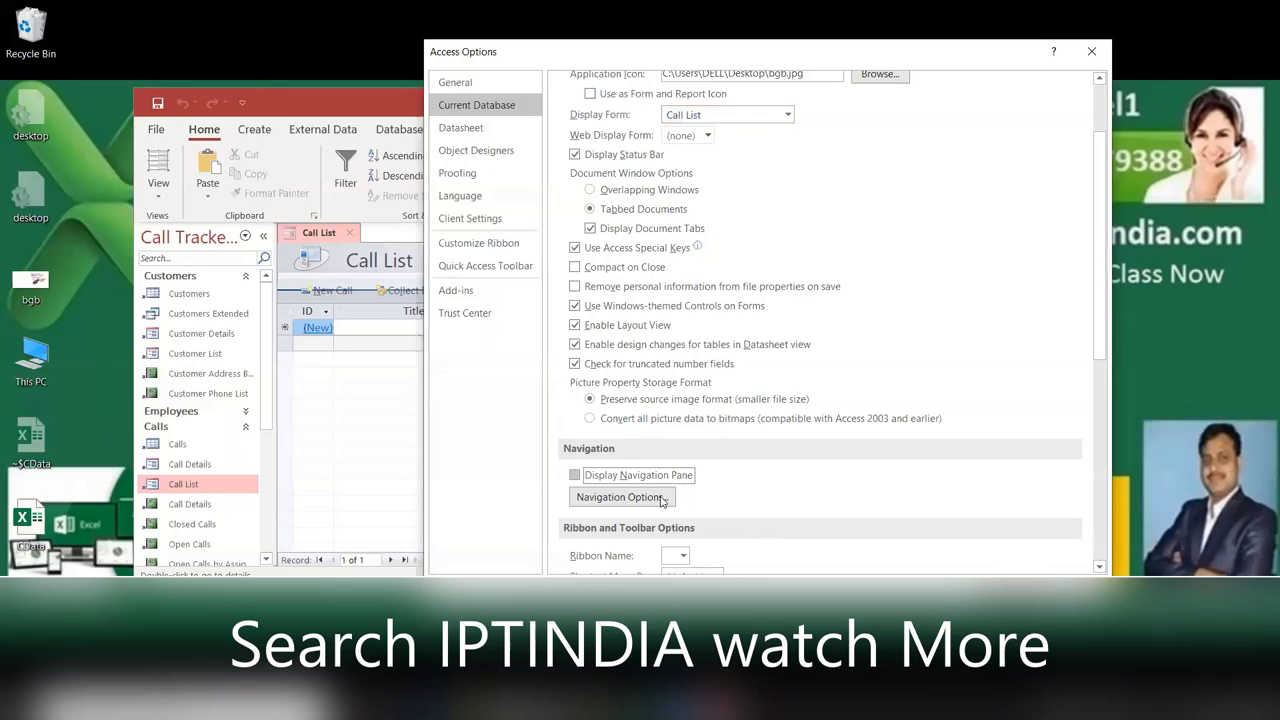
Hide the Employees group under Call Tracker Navigation in Navigation Options
left_click(663, 500)
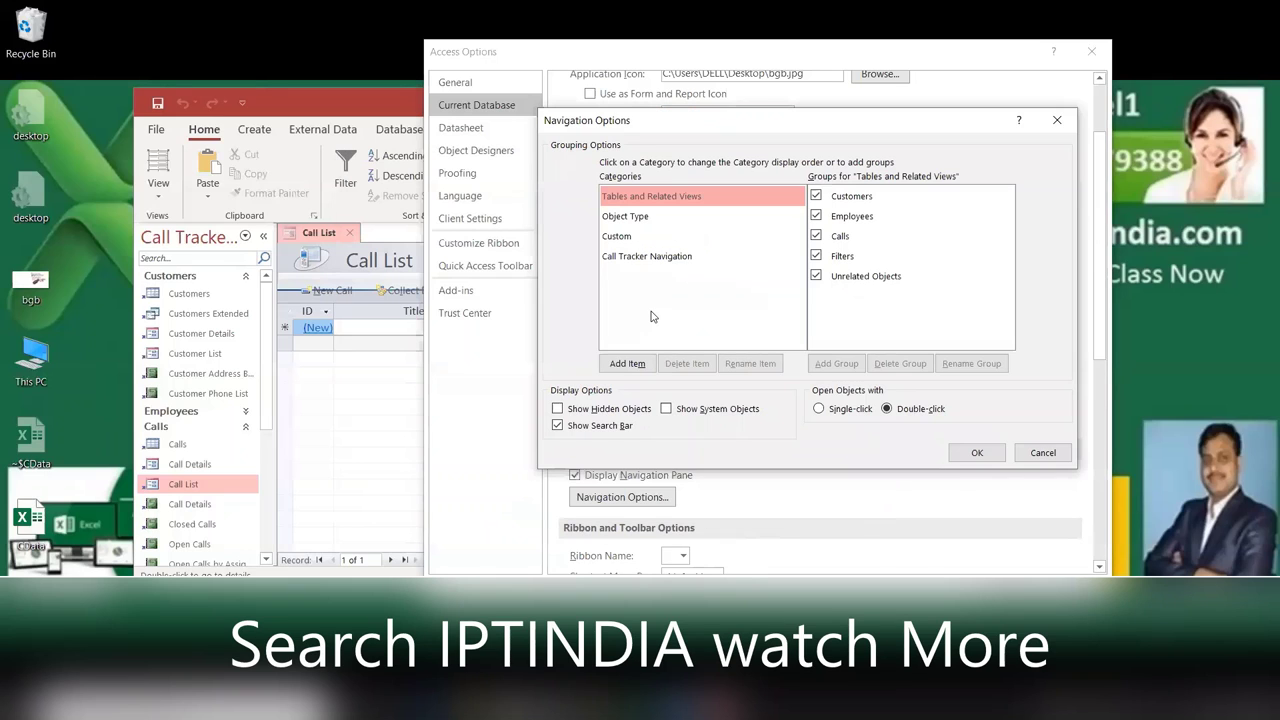
left_click(842, 280)
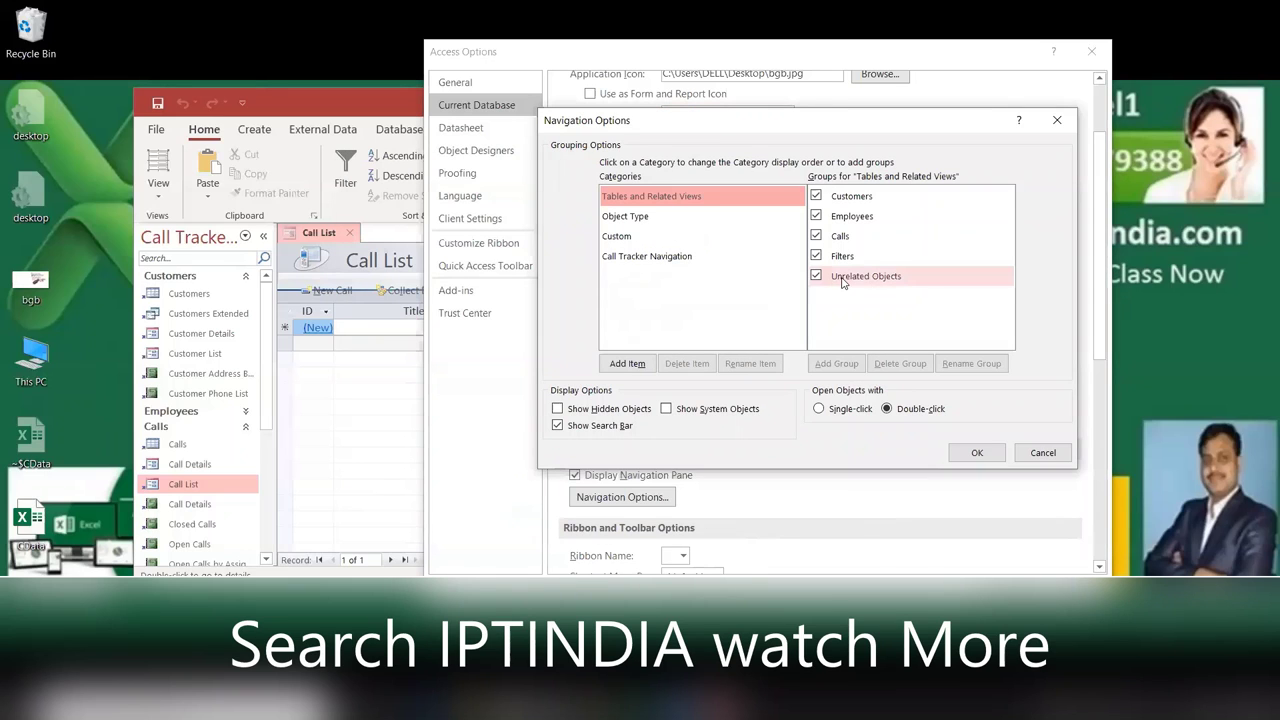
left_click(679, 259)
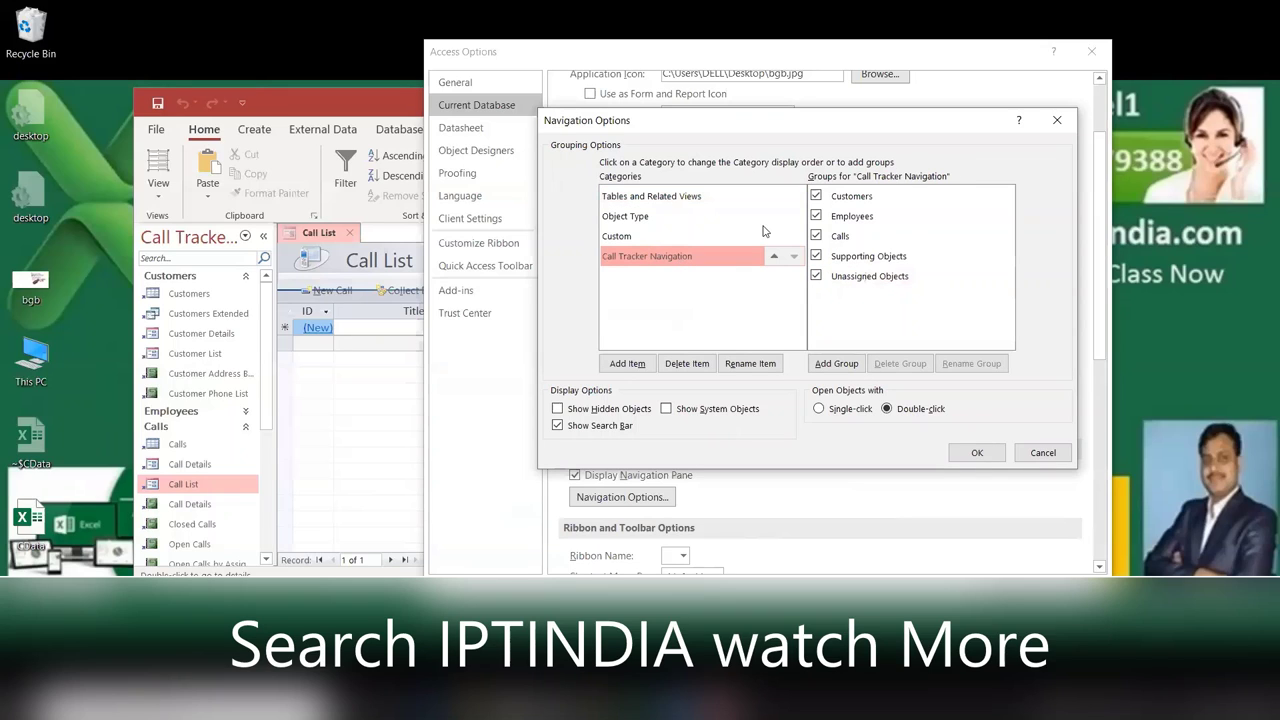
left_click(816, 216)
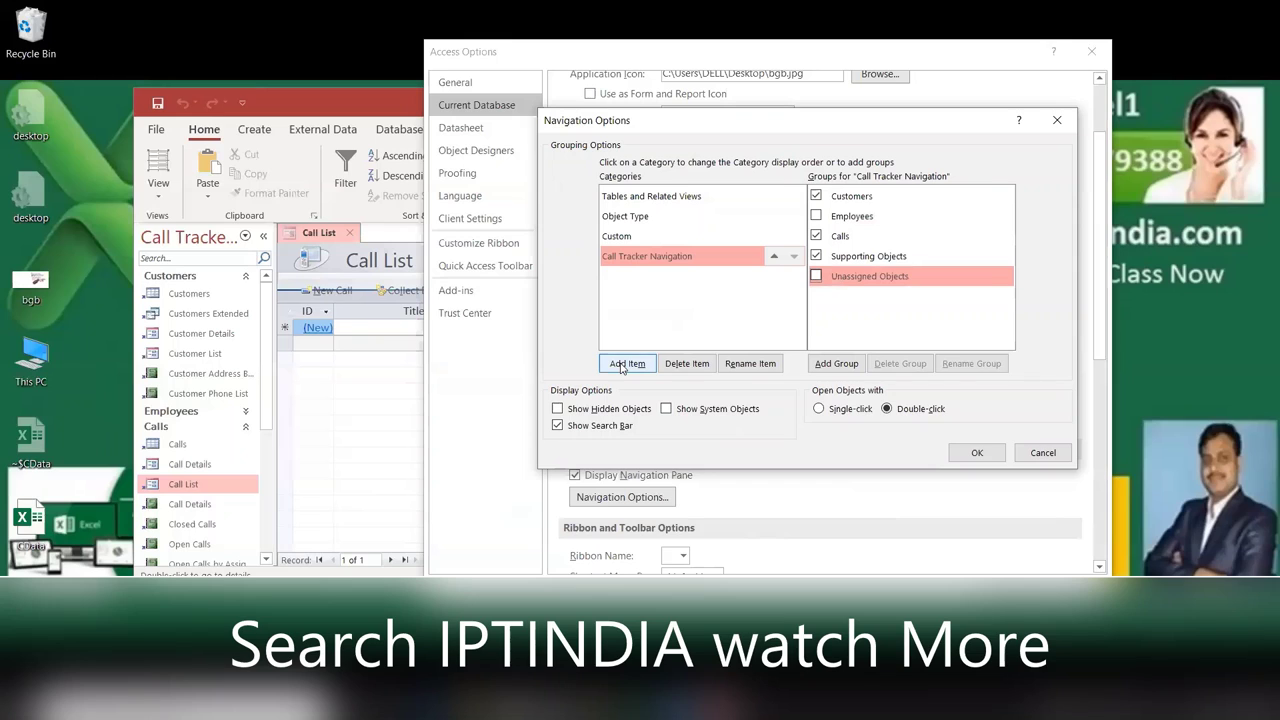
left_click(975, 455)
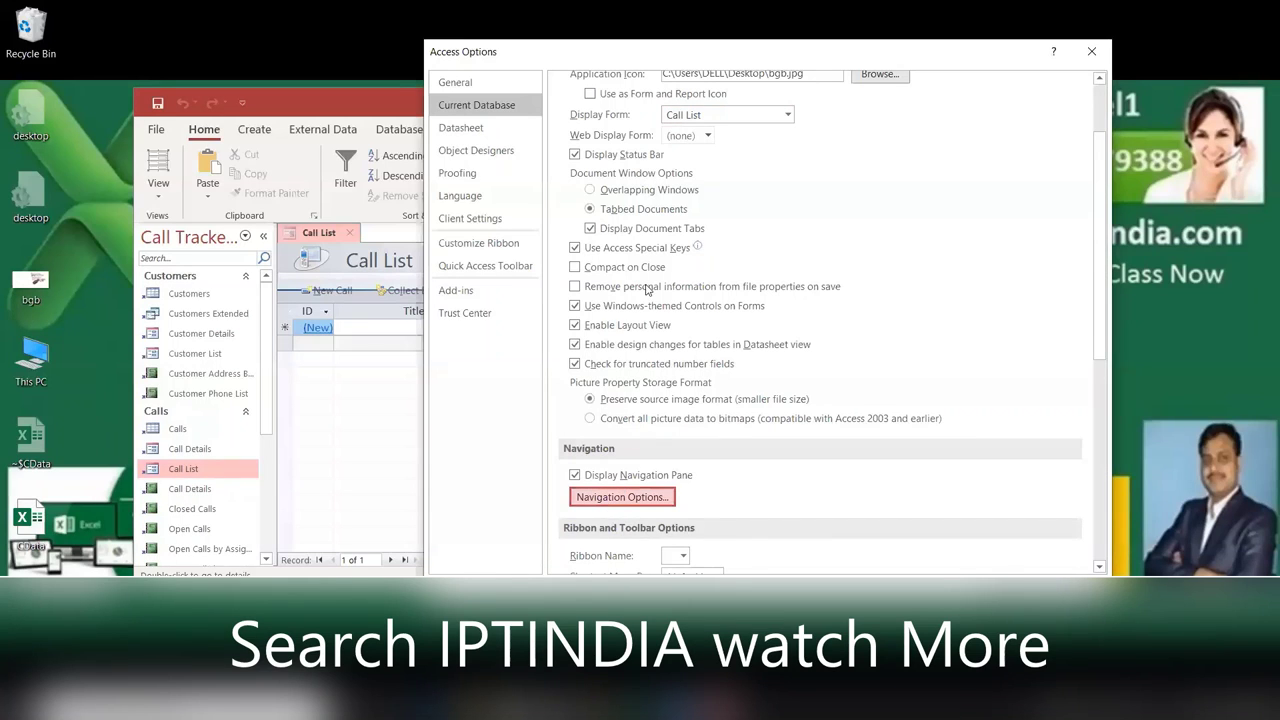
Re-check the Employees group under Call Tracker Navigation and apply the change
left_click(508, 281)
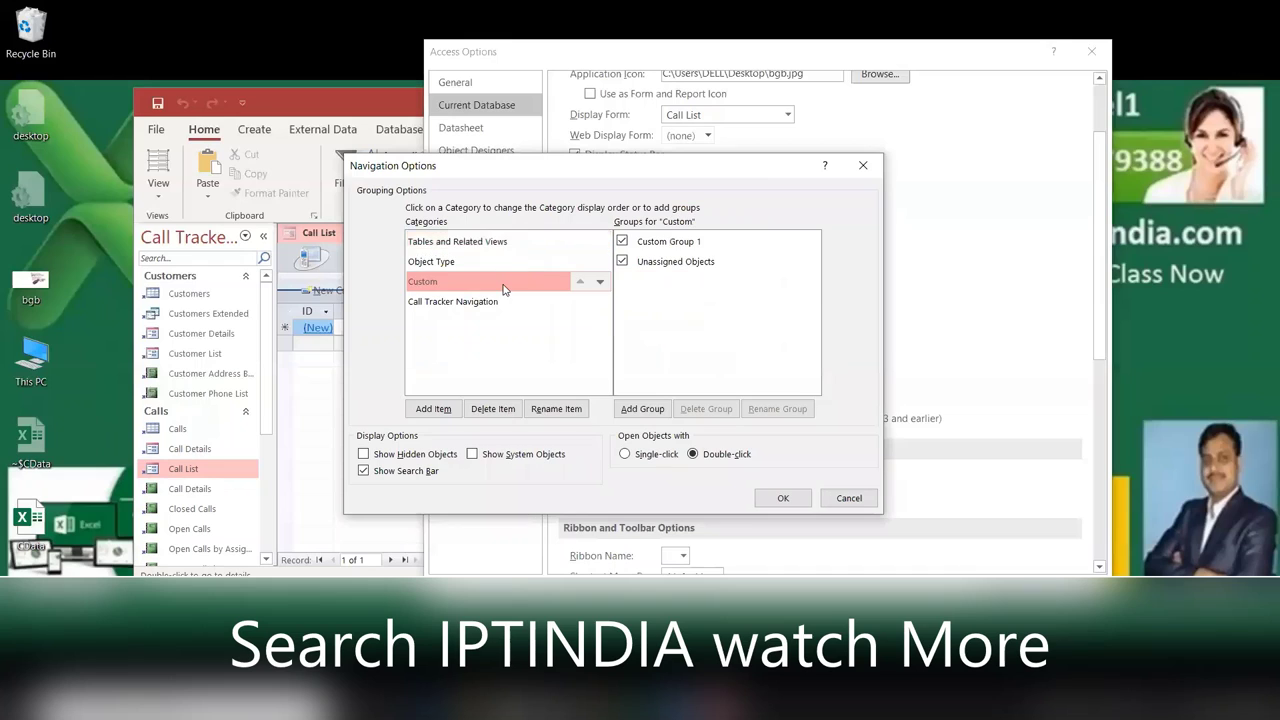
key("Up")
key("Down")
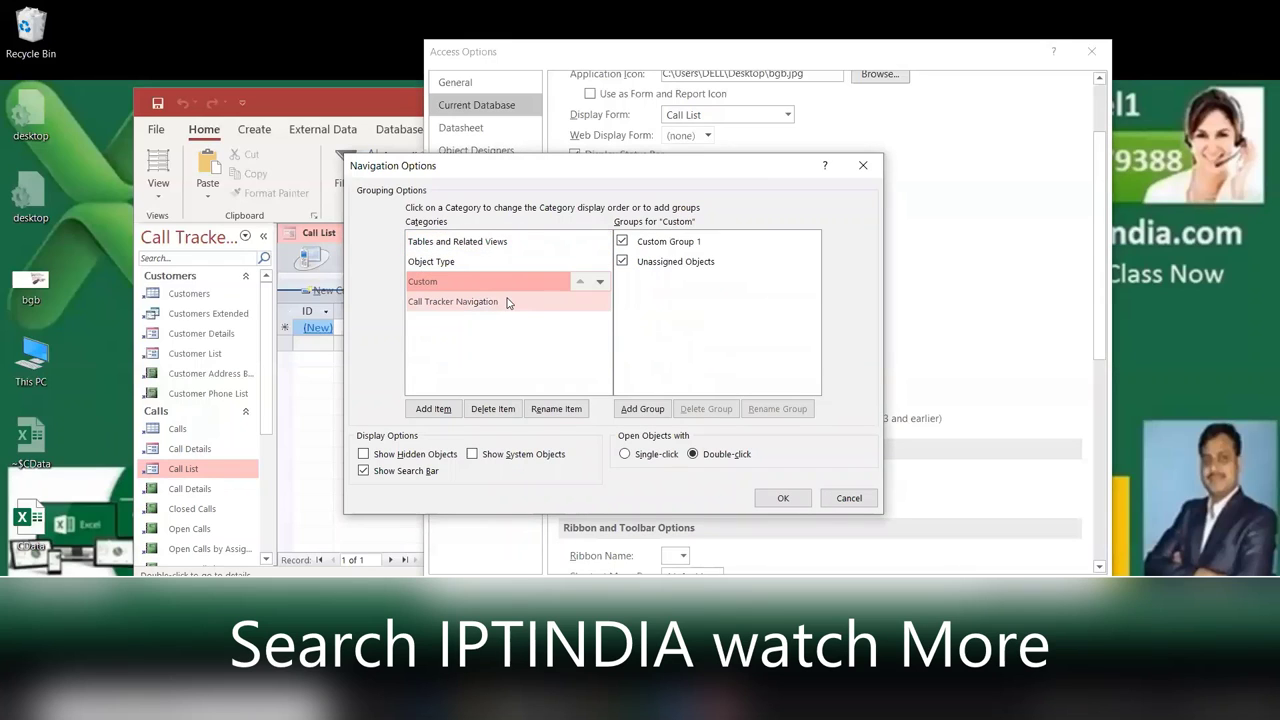
left_click(506, 303)
left_click(630, 321)
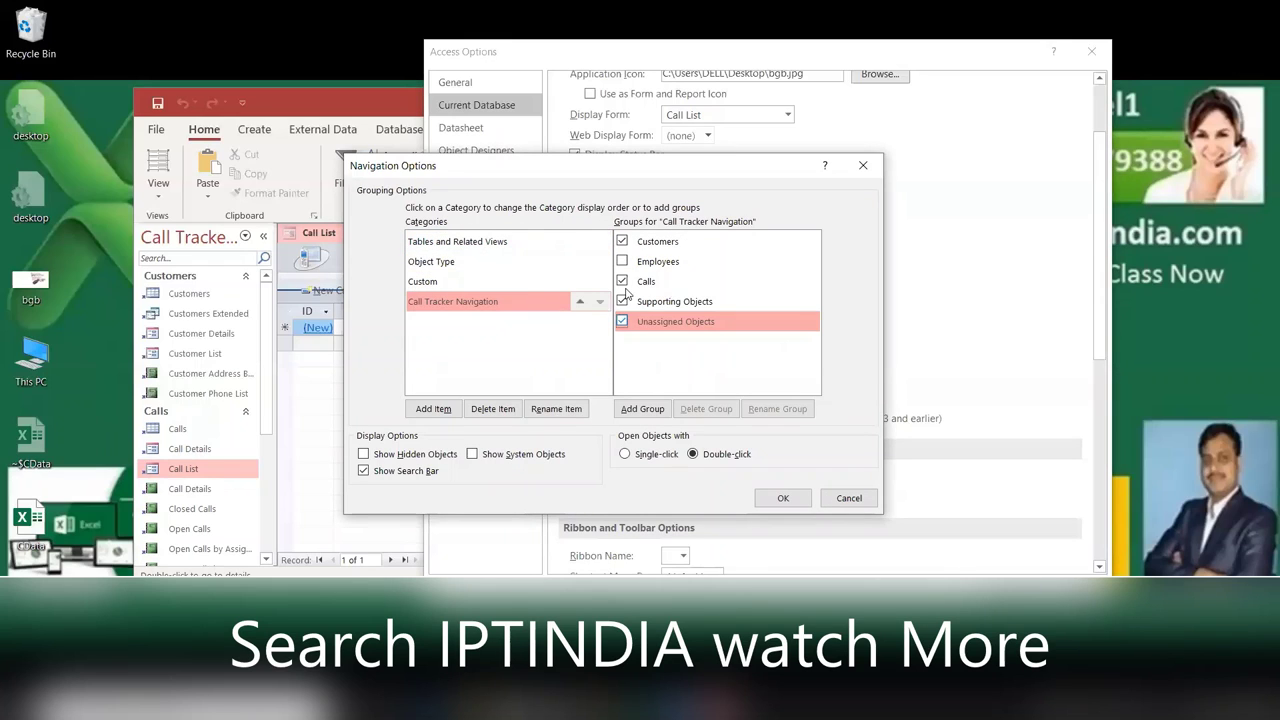
left_click(632, 263)
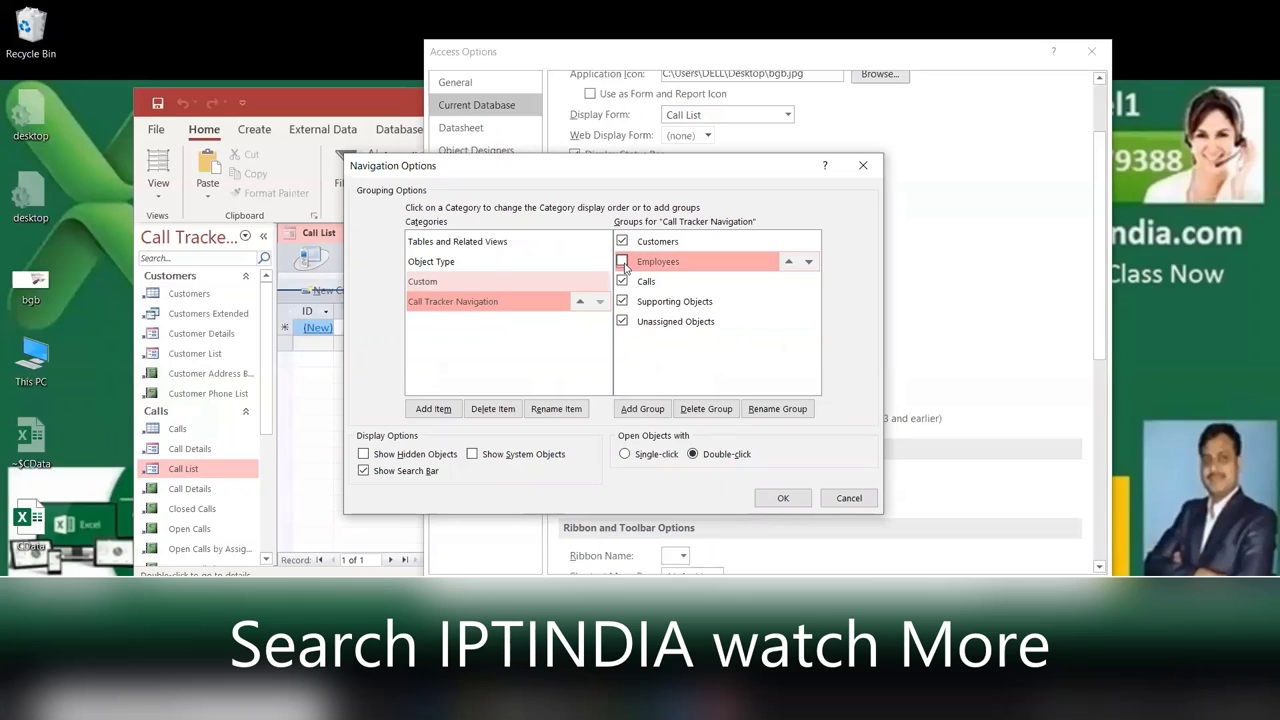
key("space")
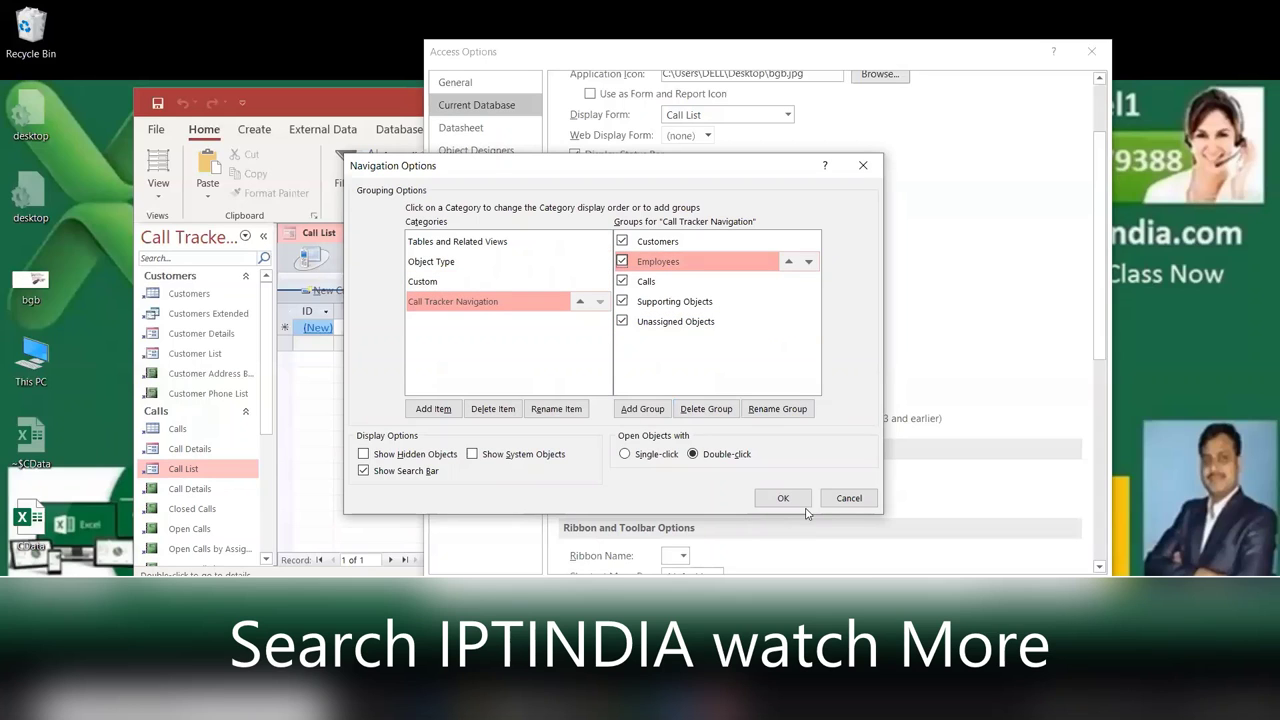
left_click(789, 501)
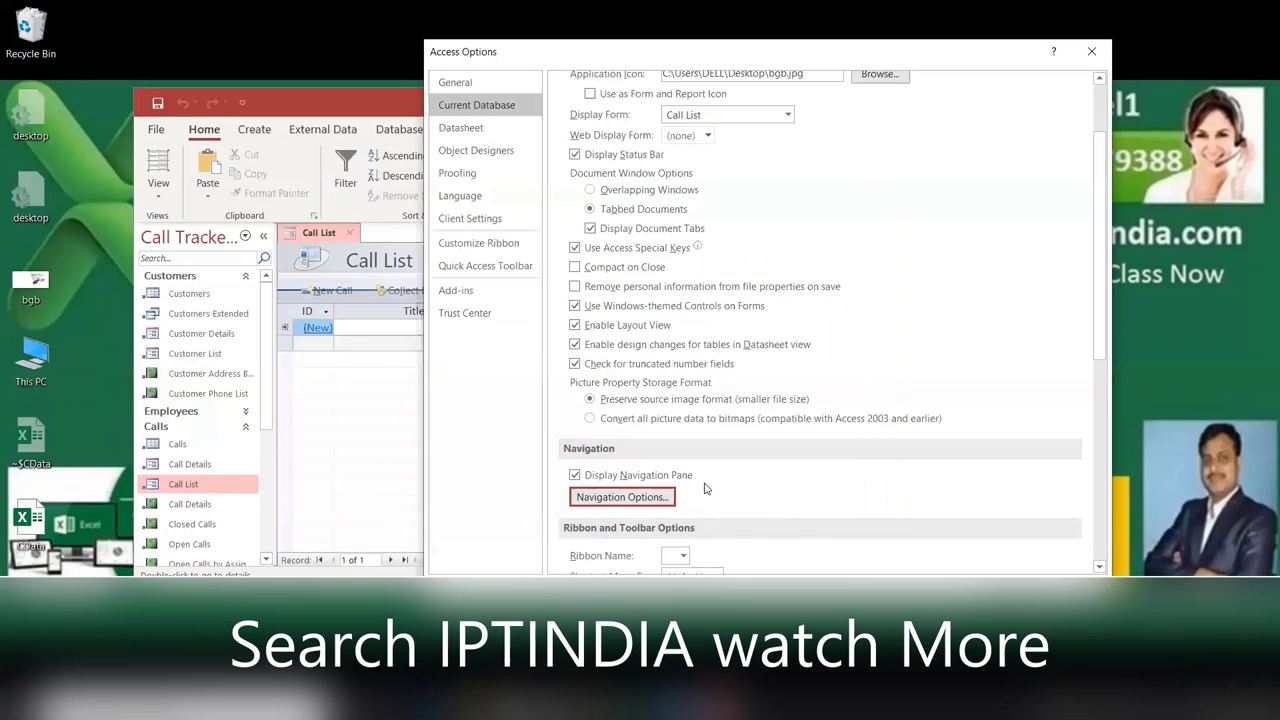
View the Datasheet options, leaving the default font weight at Normal
scroll(705, 488, "down", 5)
scroll(705, 488, "up", 2)
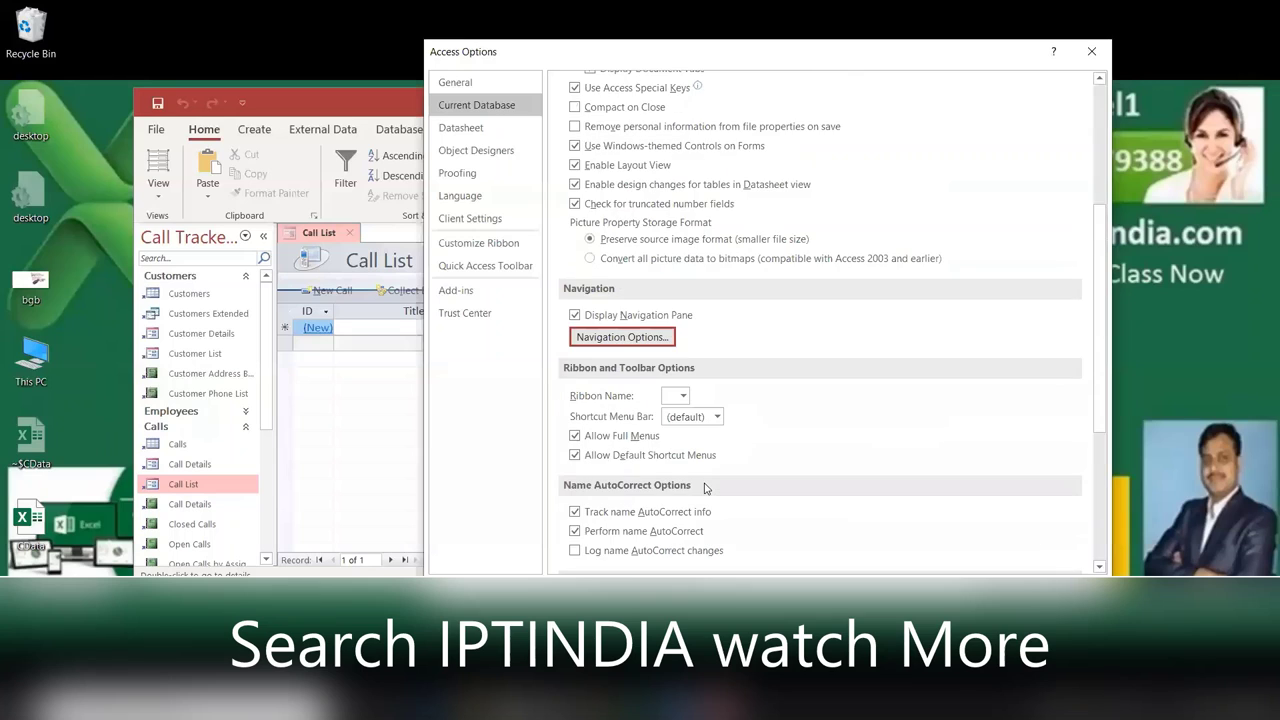
scroll(705, 488, "up", 5)
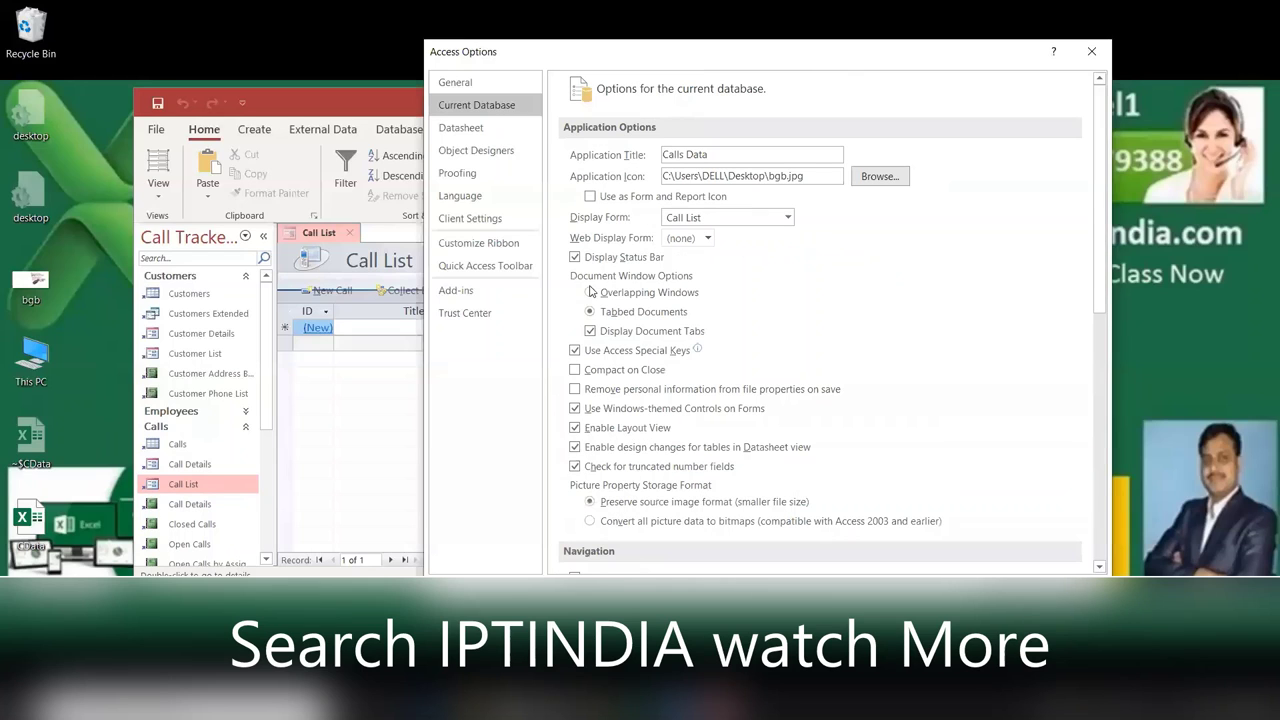
left_click(491, 133)
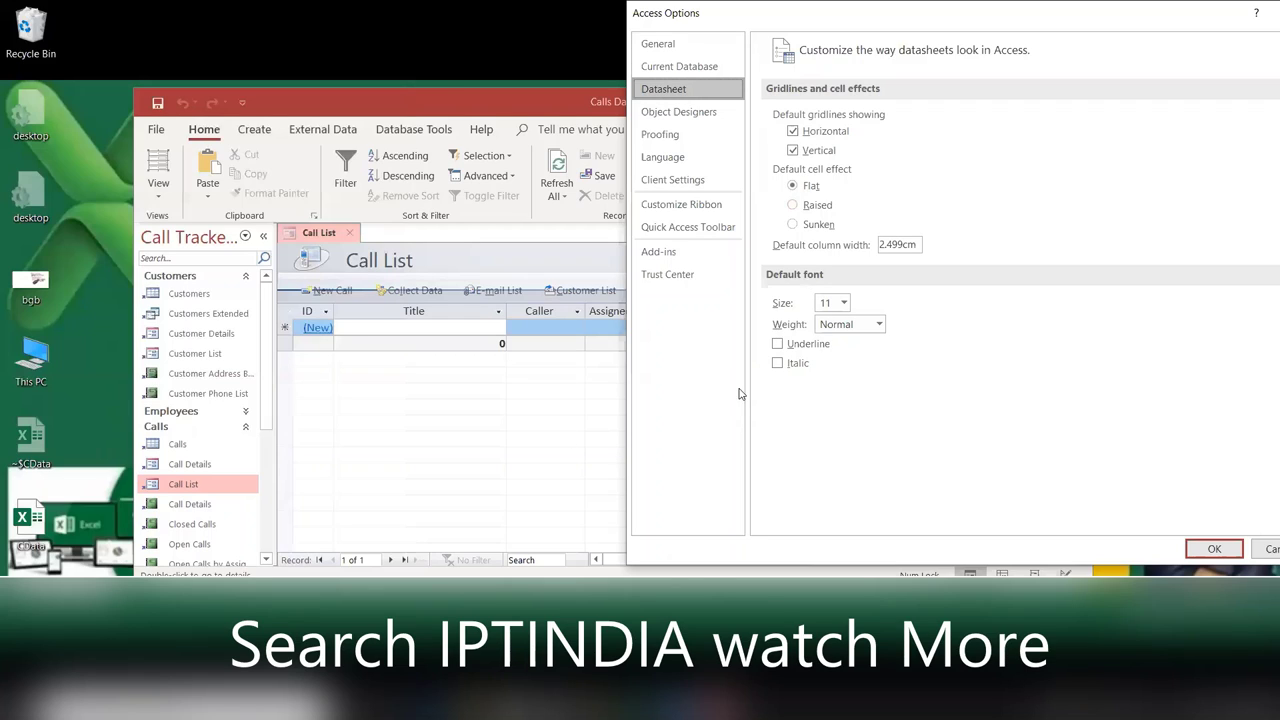
left_click(833, 326)
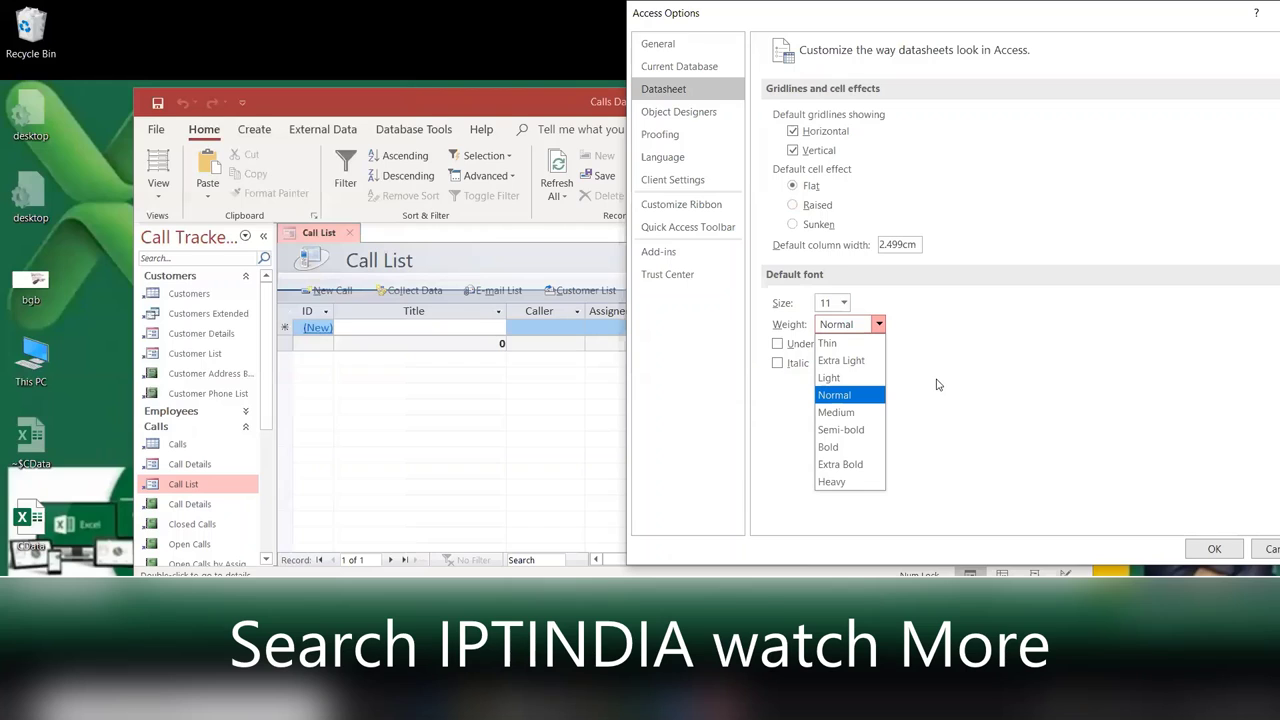
left_click(938, 384)
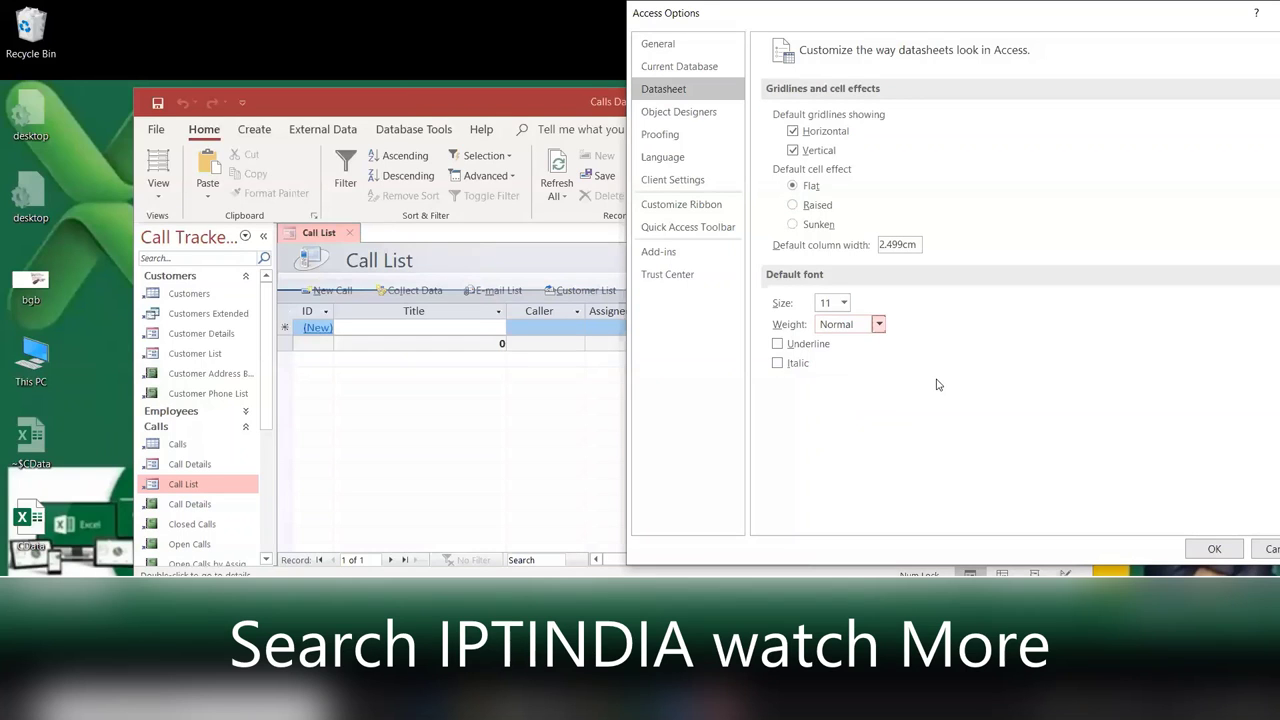
Switch to Object Designers and scroll through the table, query and form design settings
left_click(690, 112)
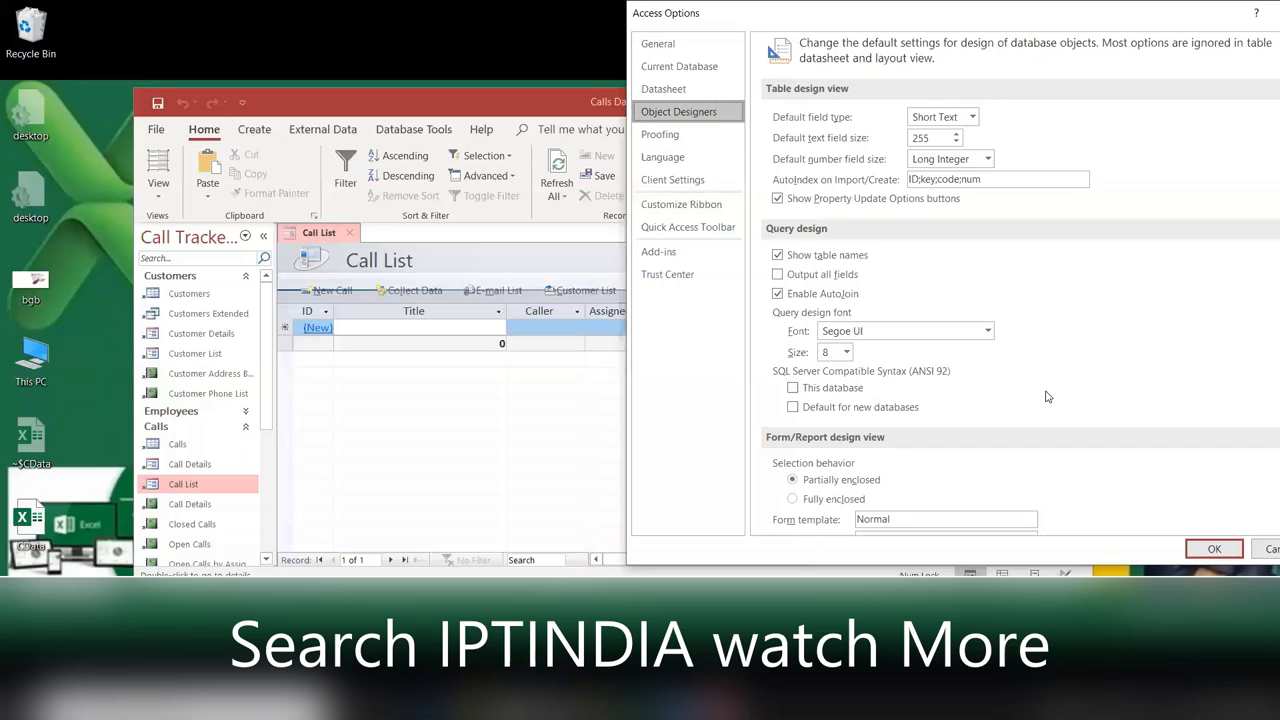
scroll(1047, 397, "down", 3)
scroll(1047, 397, "down", 3)
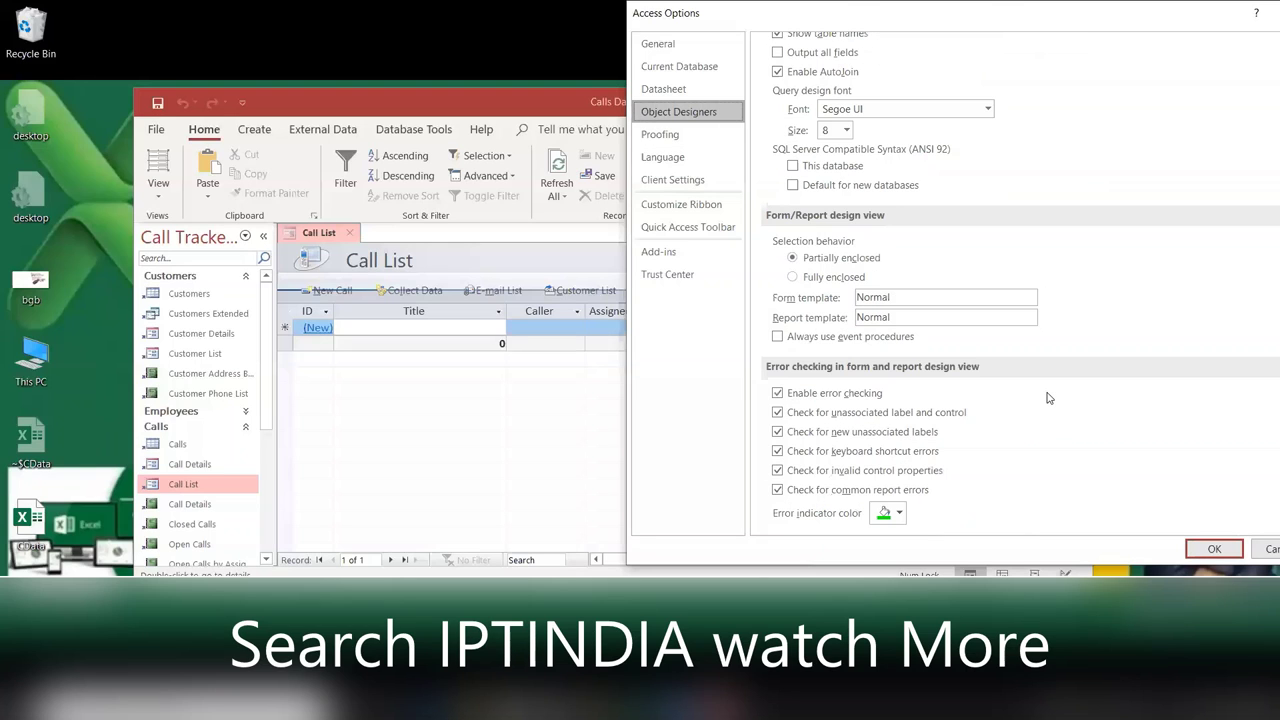
scroll(698, 186, "up", 3)
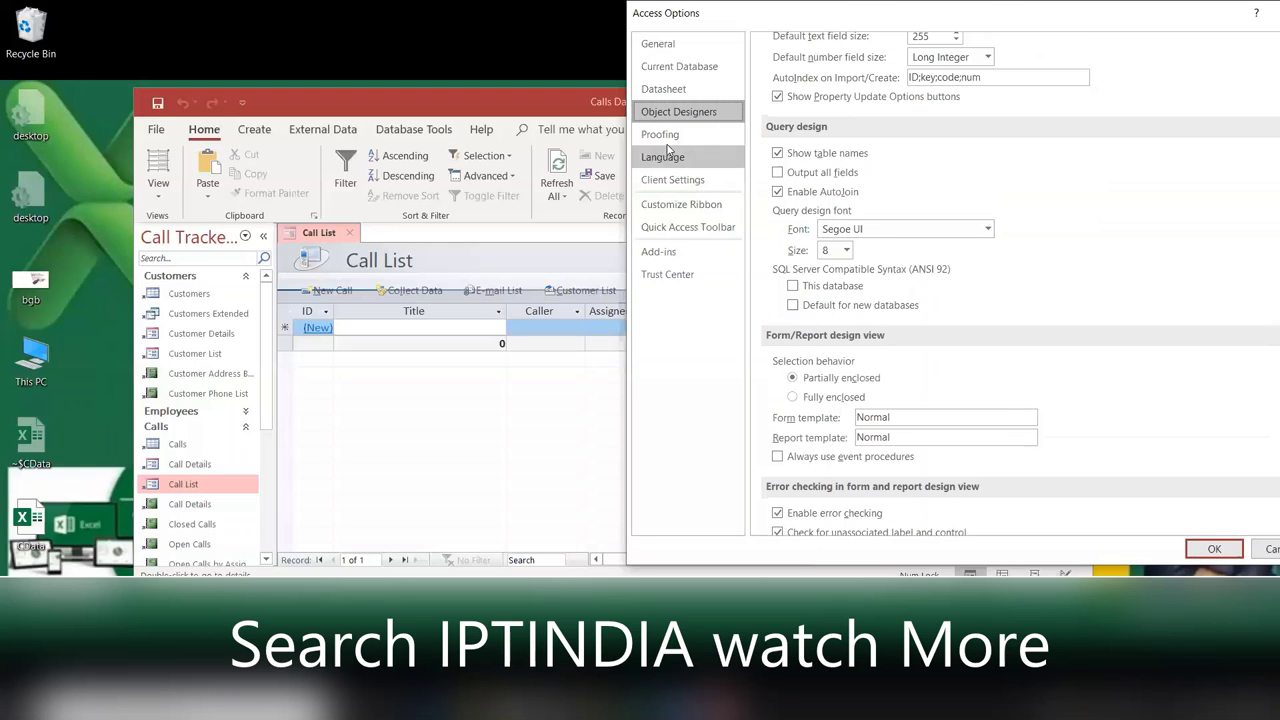
Add an AutoCorrect entry replacing DL with Delhi and close the options windows
left_click(660, 134)
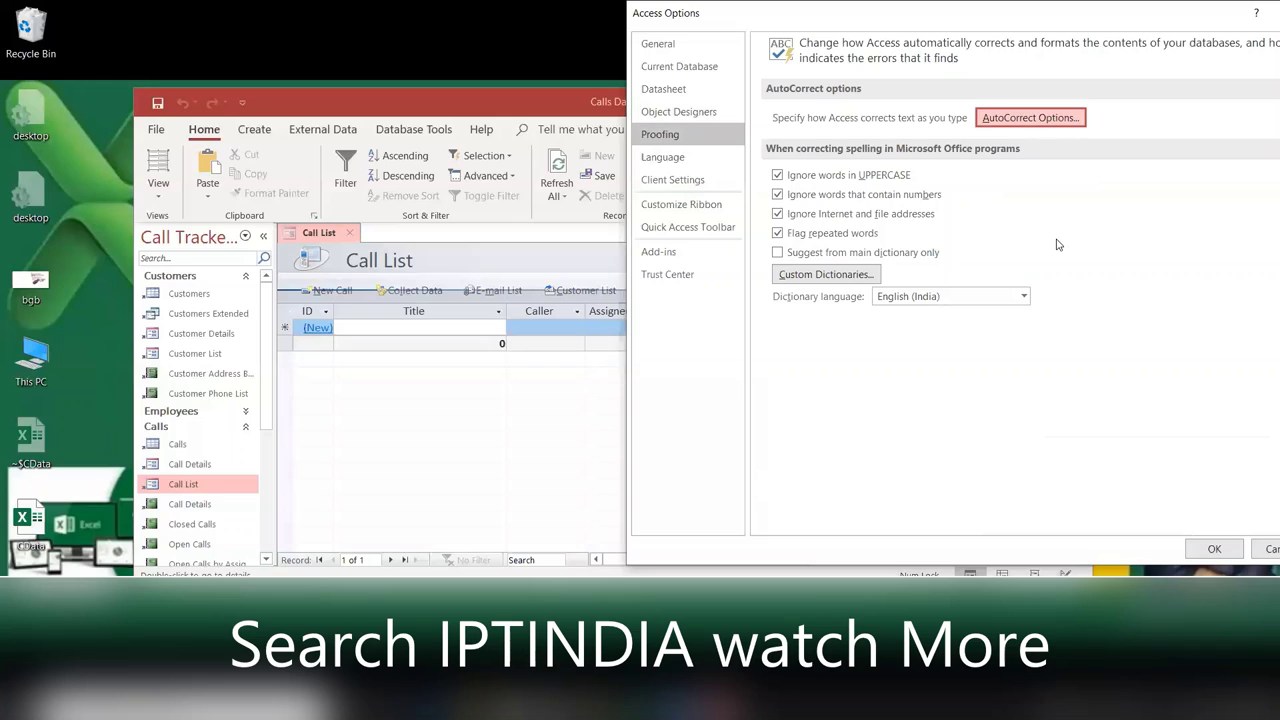
key("Return")
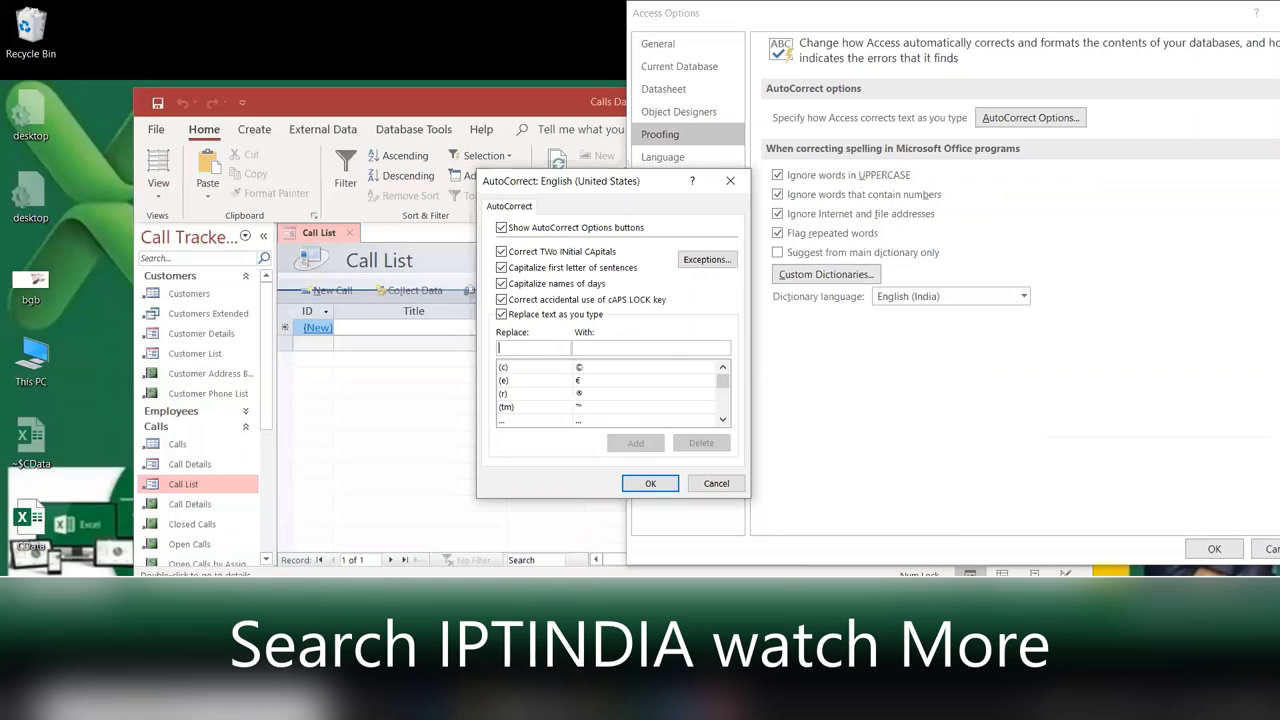
type("DL")
key("Tab")
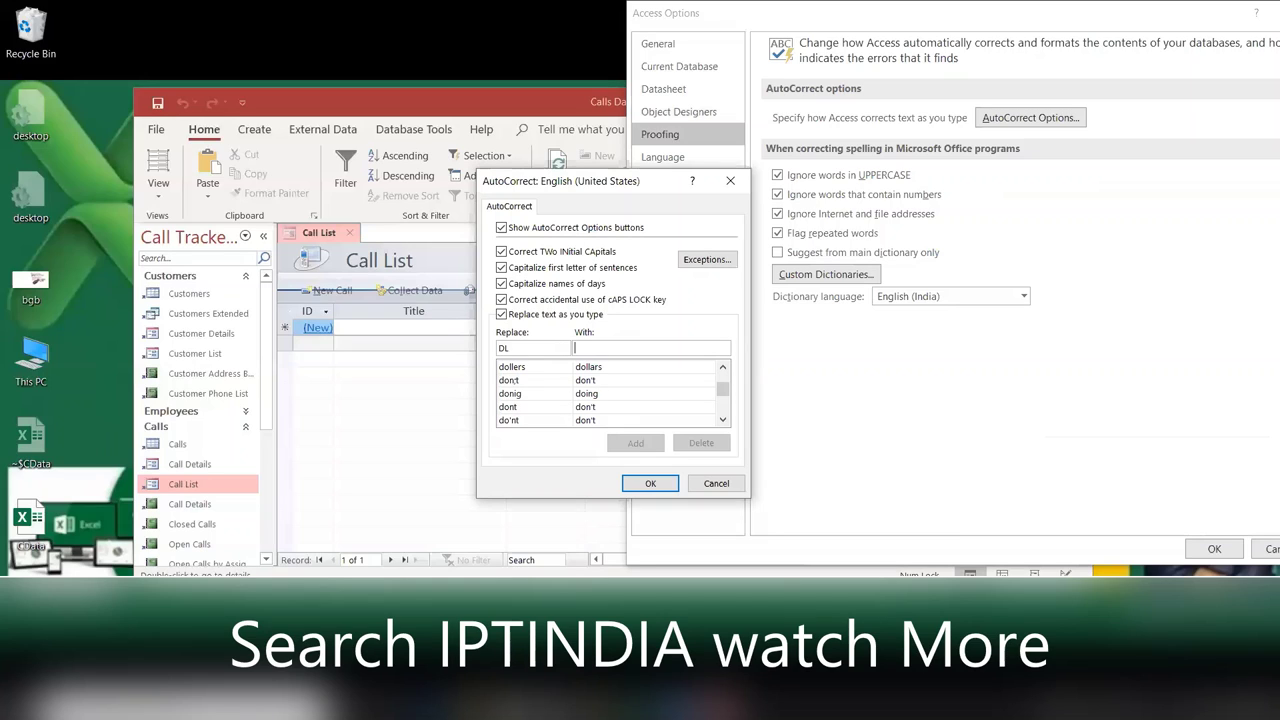
type("De")
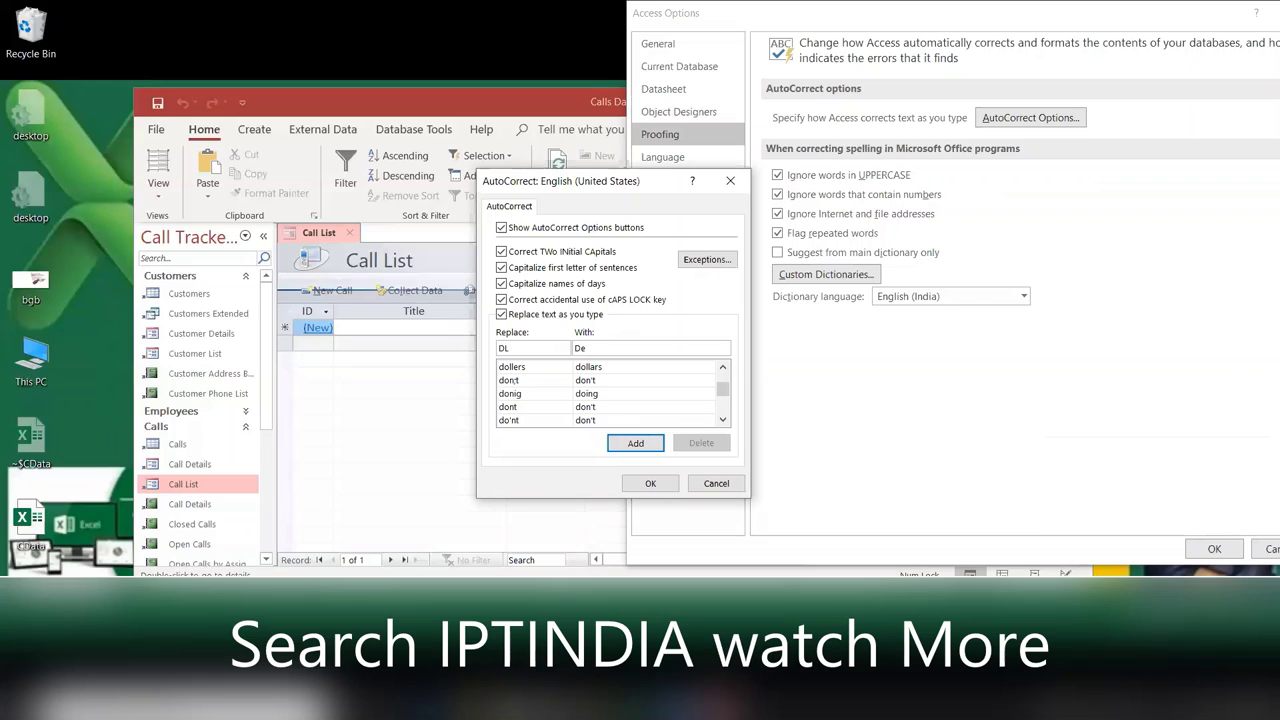
type("lhi")
left_click(630, 443)
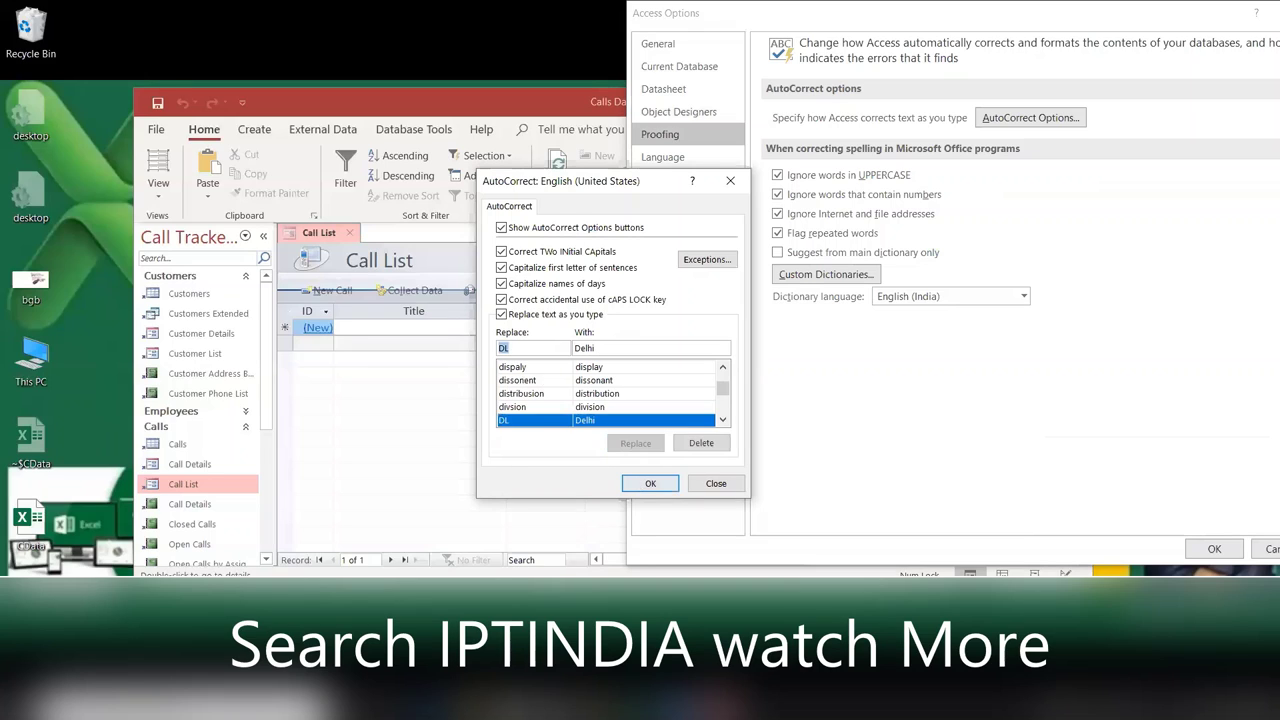
key("Return")
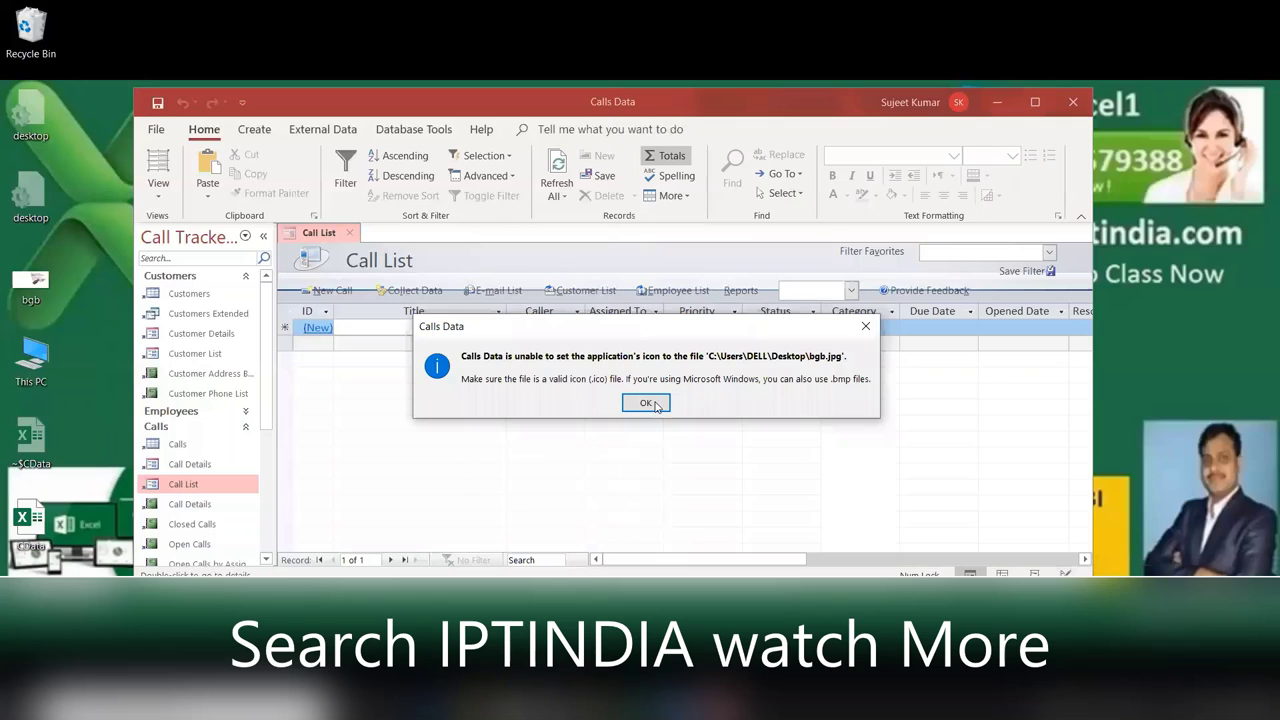
Dismiss both notices, test that DL autocorrects to Delhi in the Call List Title cell, then delete it
left_click(650, 401)
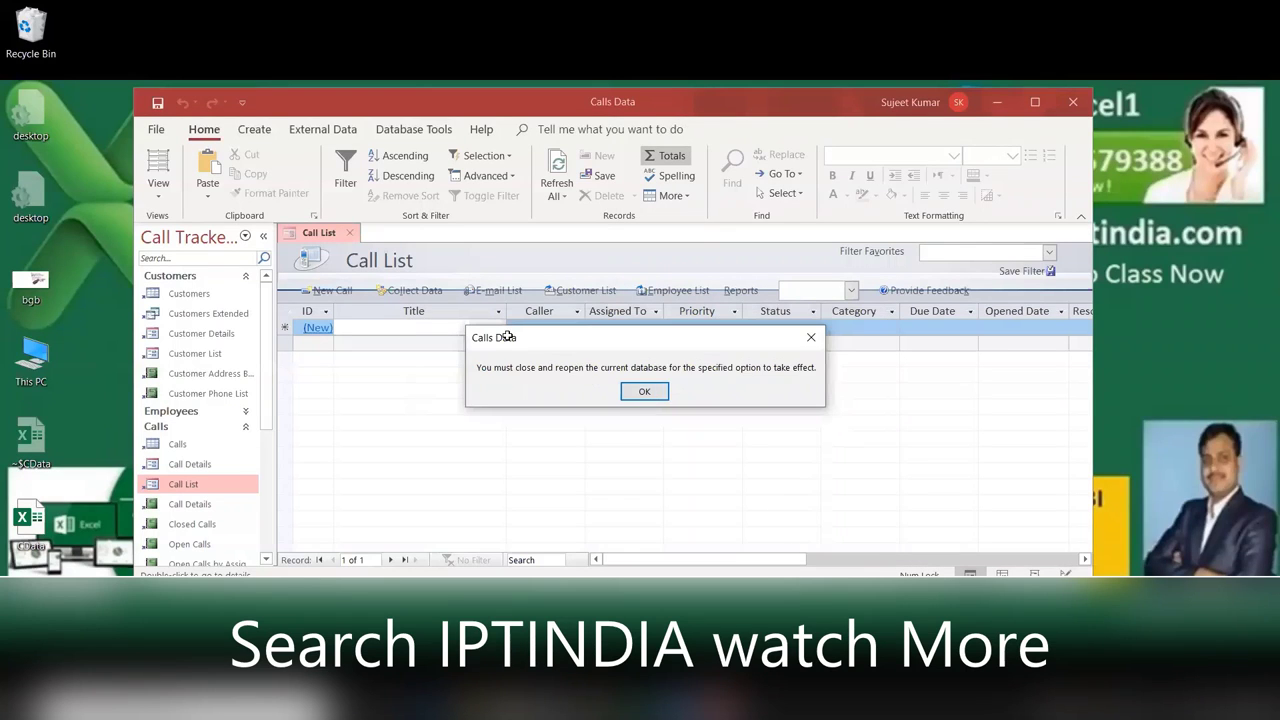
key("Return")
left_click(490, 326)
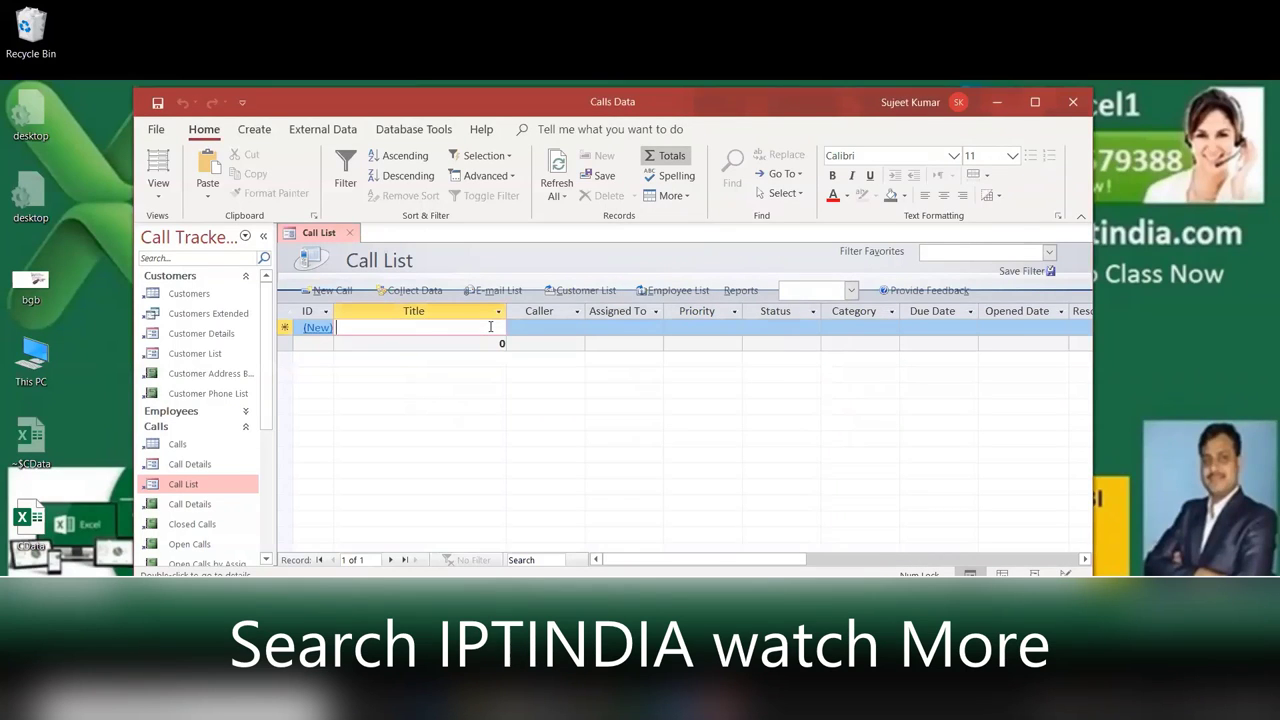
type("Delhi")
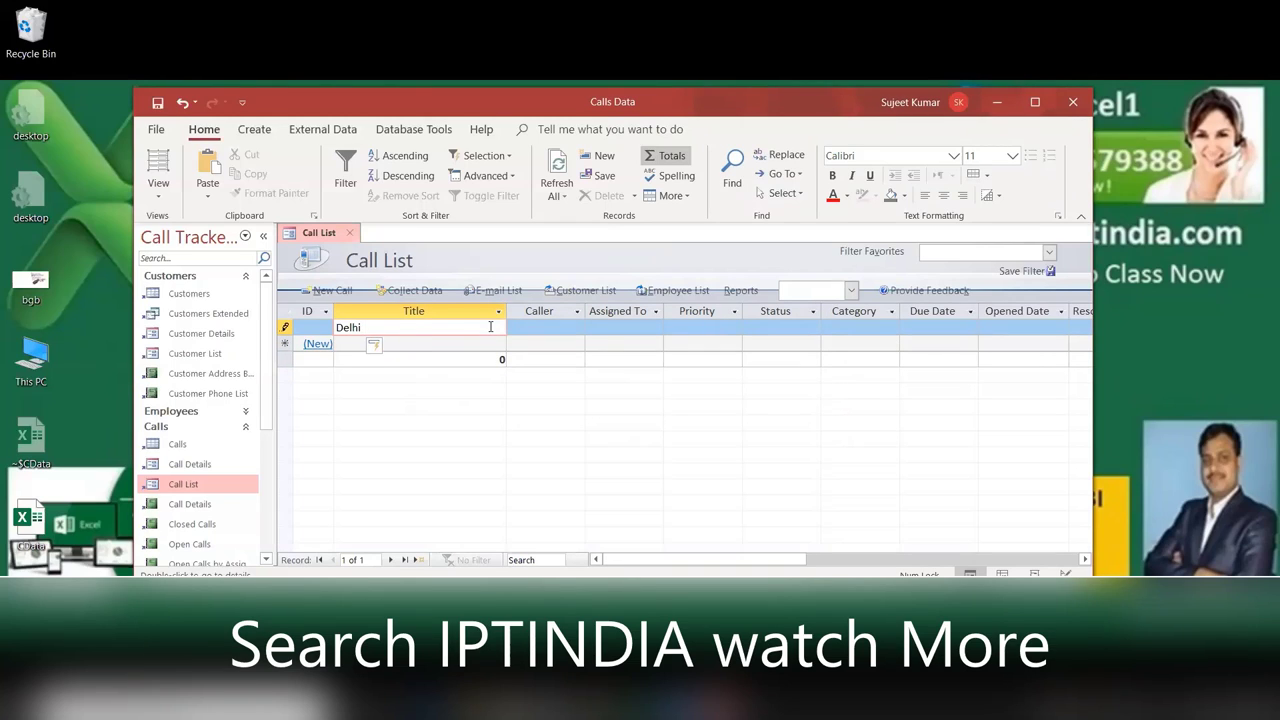
key("BackSpace")
key("BackSpace")
key("BackSpace")
key("BackSpace")
left_click(155, 131)
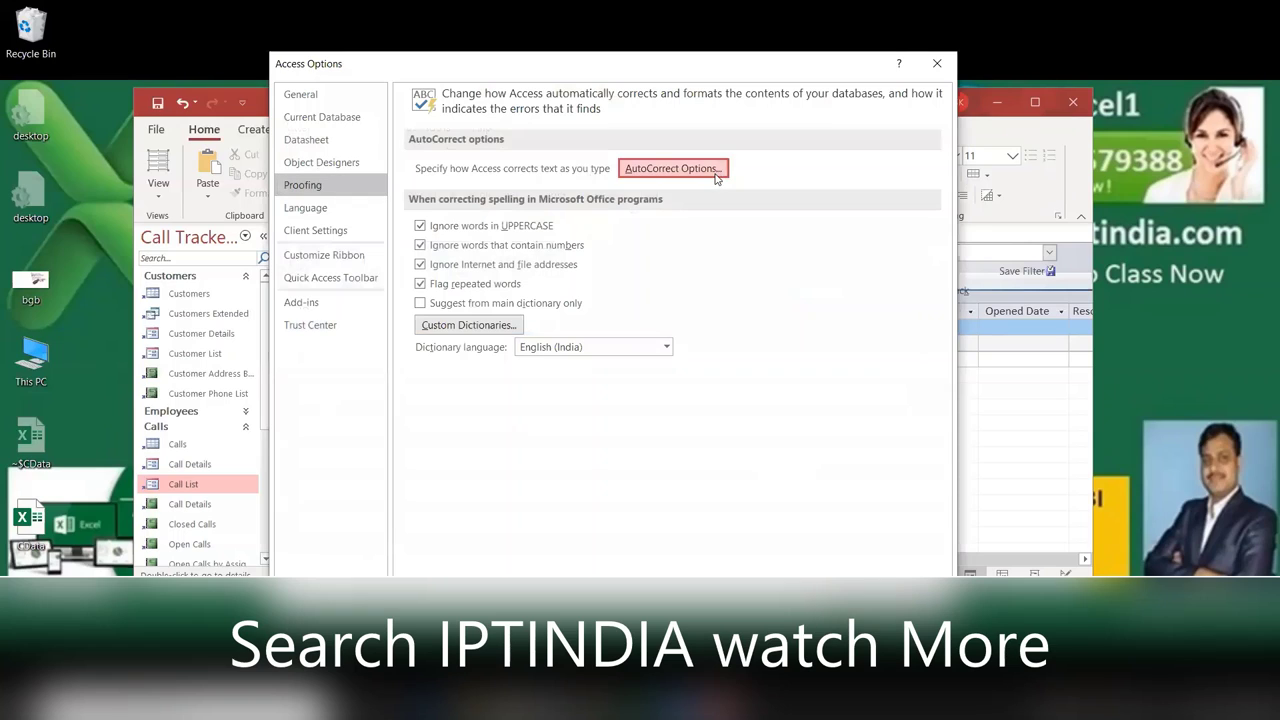
In AutoCorrect, turn off replace text as you type, look up the 'dl' entry, and confirm with OK
left_click(715, 175)
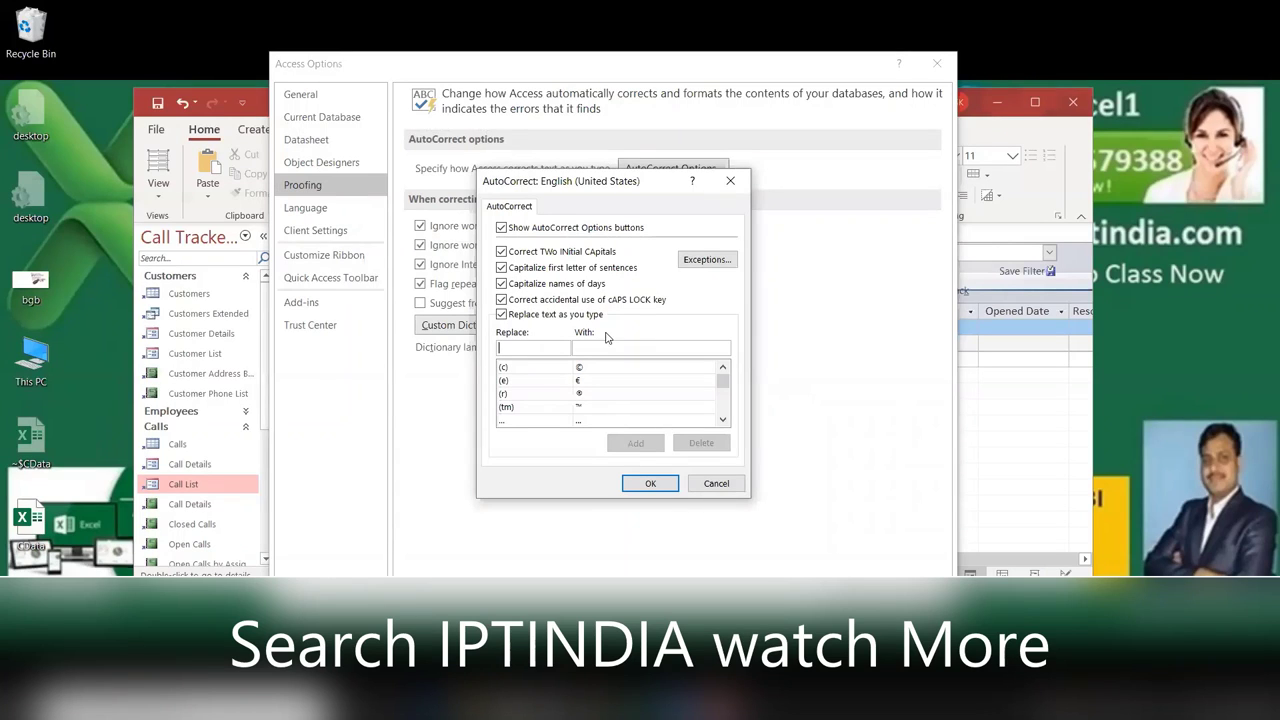
left_click(552, 315)
left_click(526, 346)
type("dl")
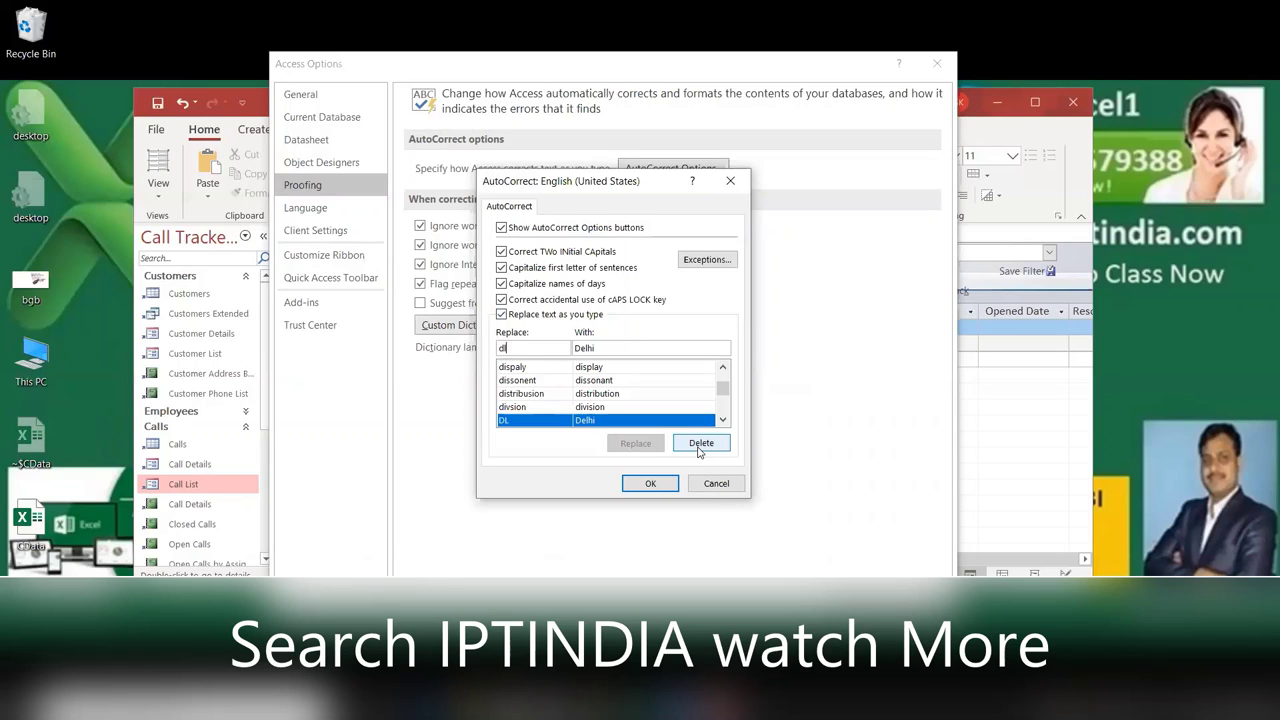
left_click(630, 480)
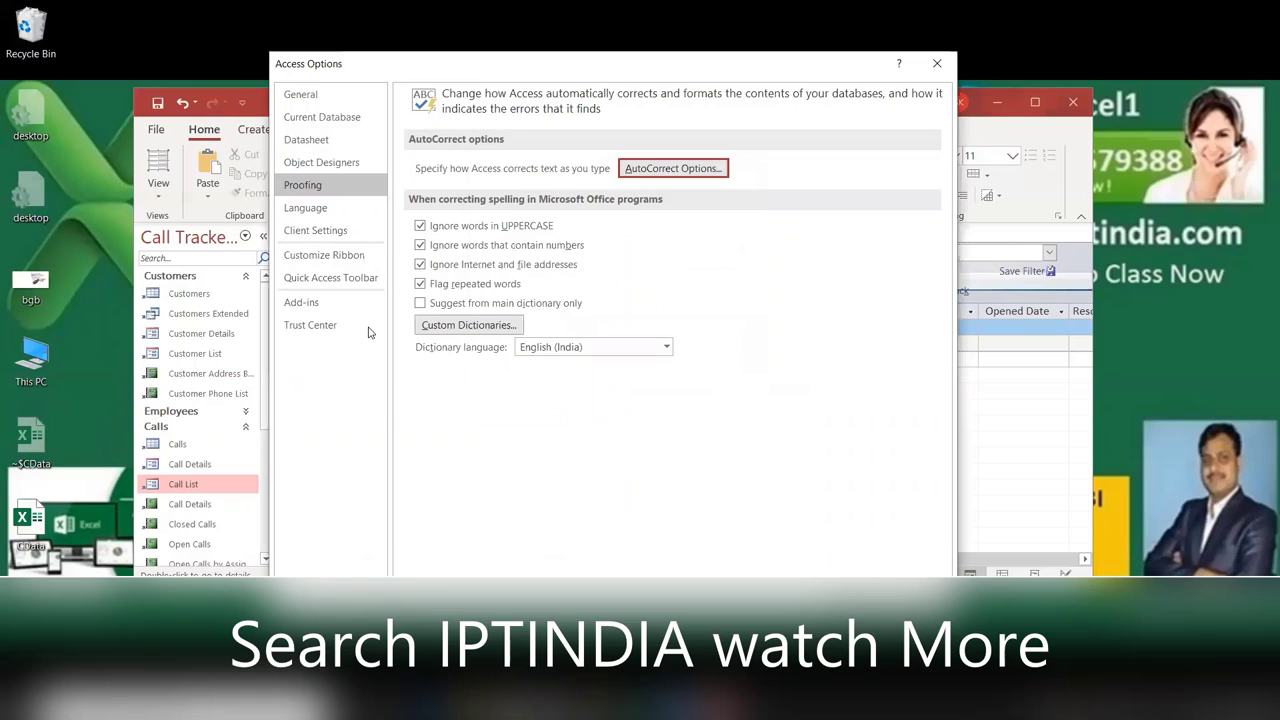
Glance at Language preferences, then scroll through the Client Settings options
left_click(333, 230)
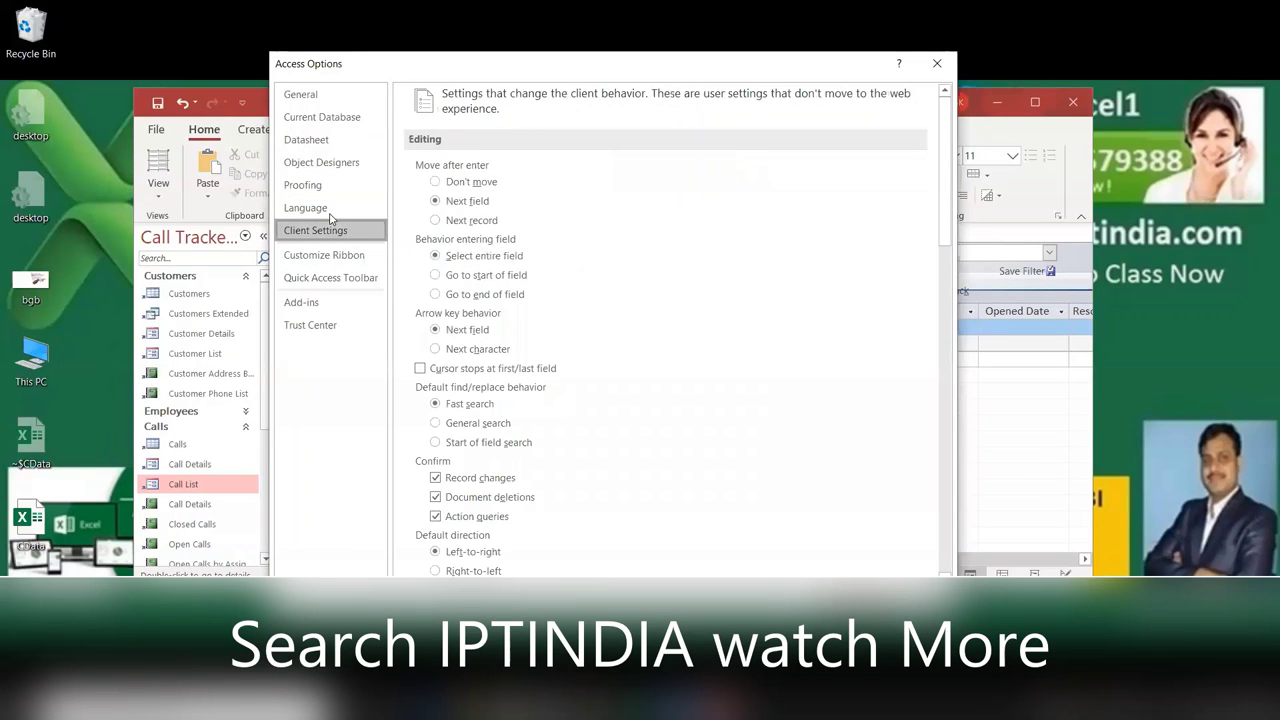
left_click(330, 212)
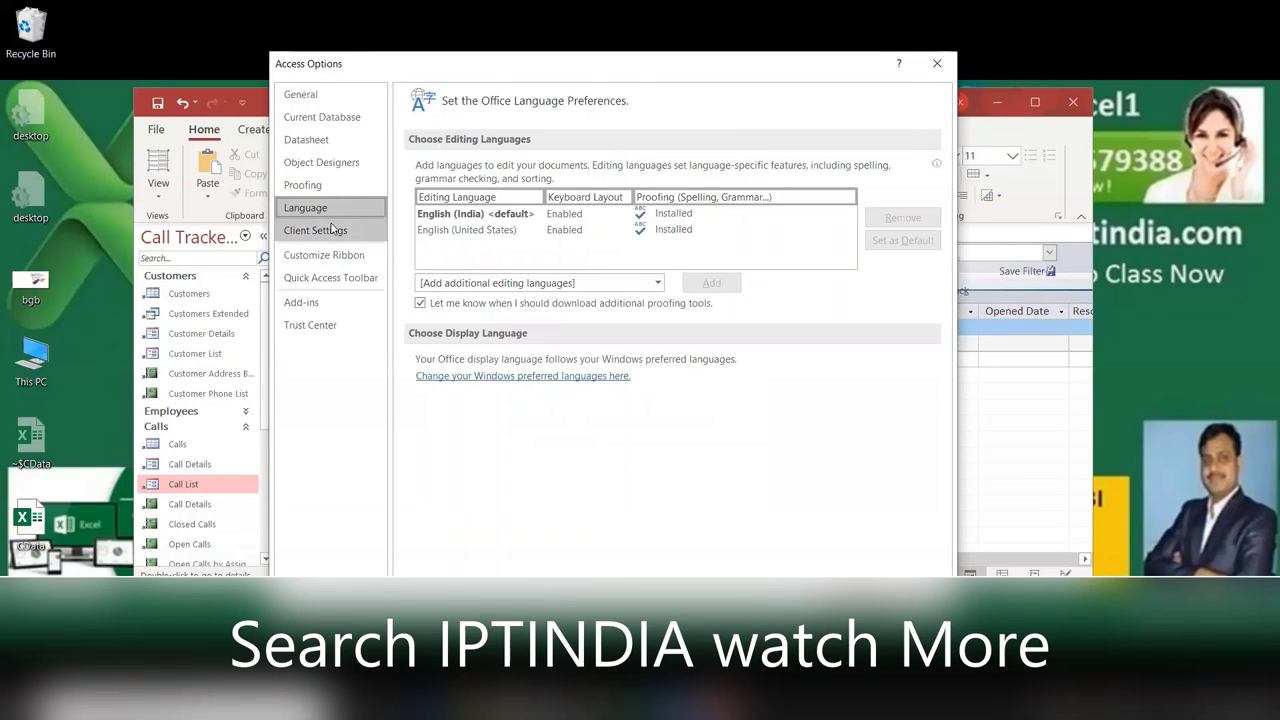
left_click(333, 230)
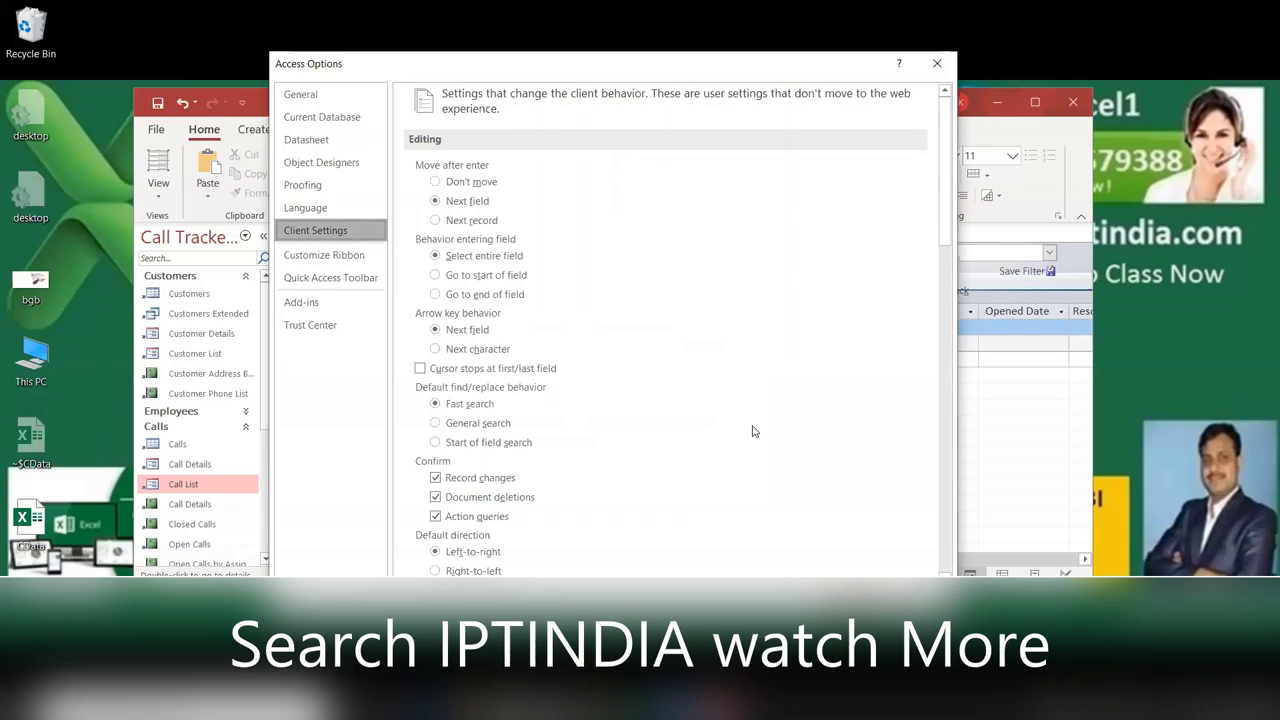
scroll(753, 431, "down", 3)
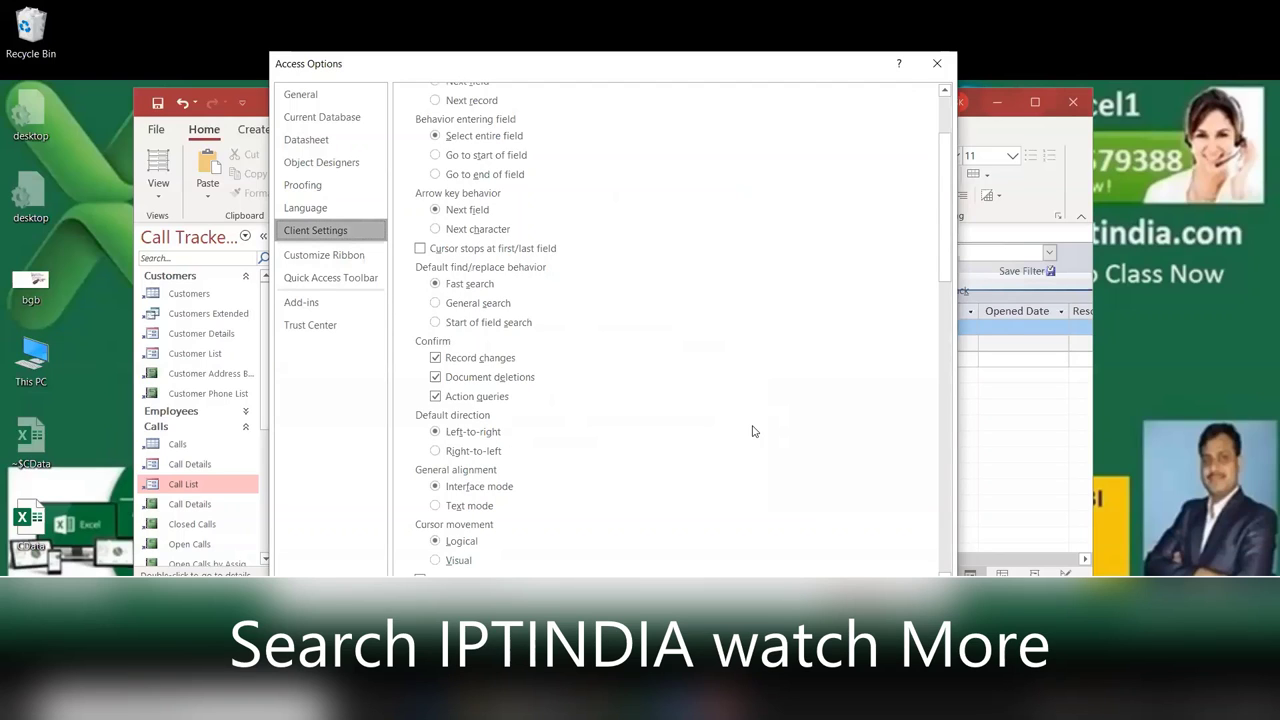
scroll(753, 431, "down", 4)
scroll(753, 431, "down", 3)
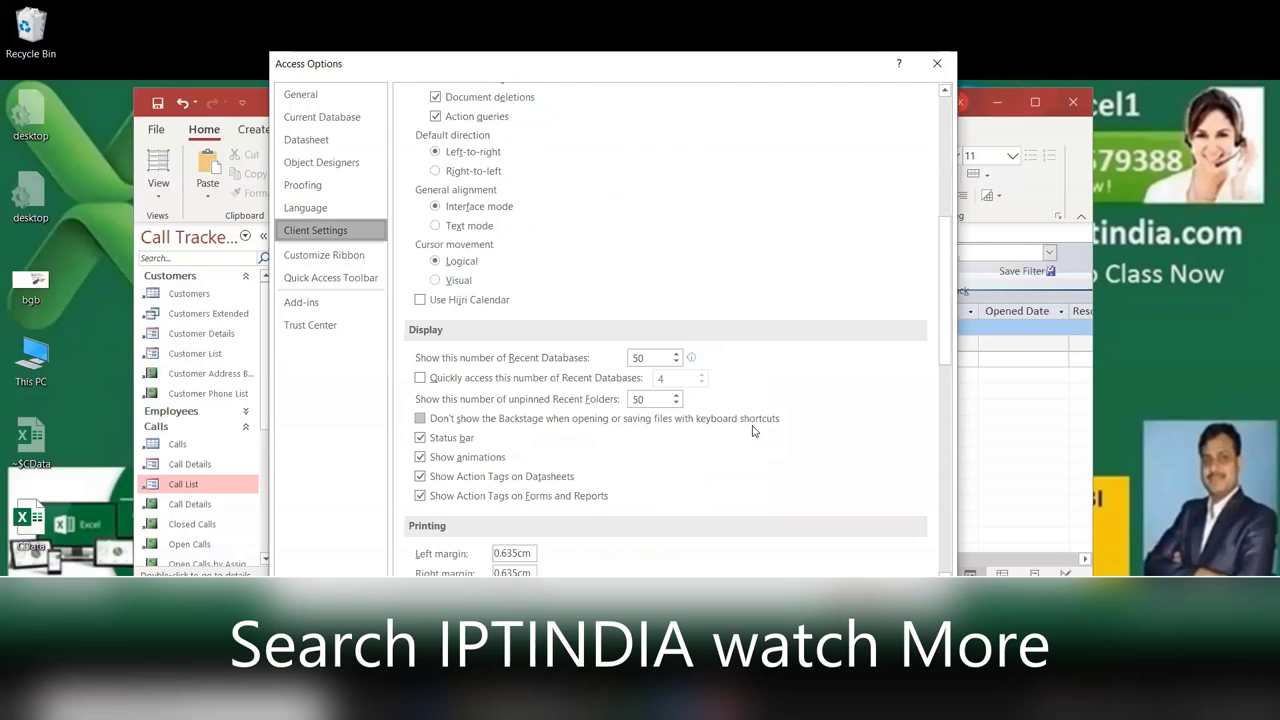
scroll(753, 431, "down", 4)
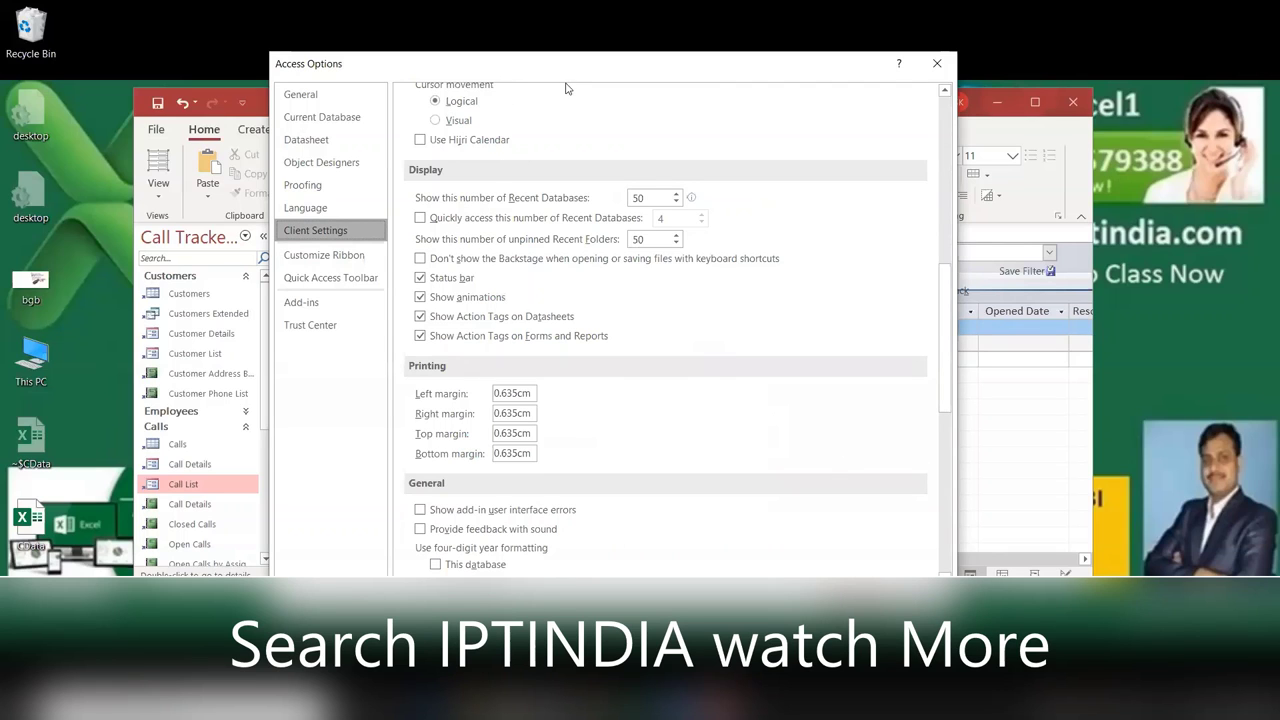
Move the Options window to uncover the Call List, scroll further, and go to Customize Ribbon
left_click_drag(600, 63, 839, 30)
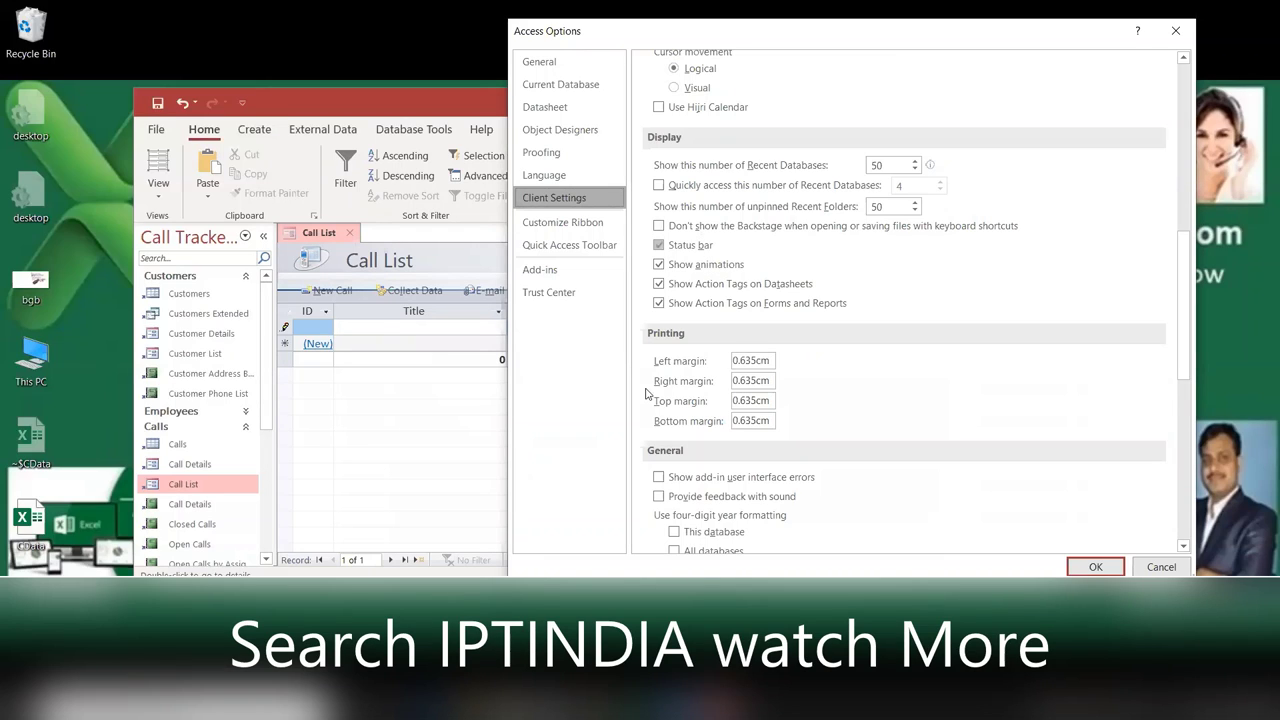
scroll(659, 396, "down", 2)
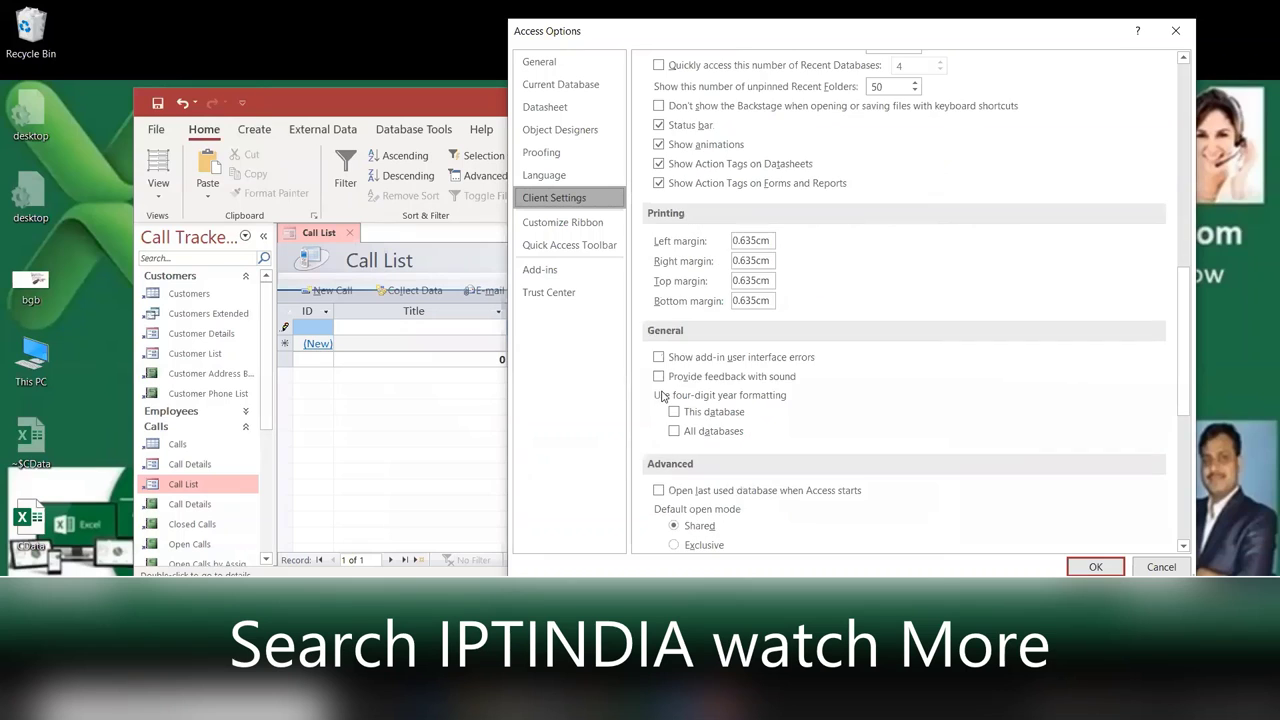
scroll(661, 396, "down", 3)
scroll(661, 396, "down", 2)
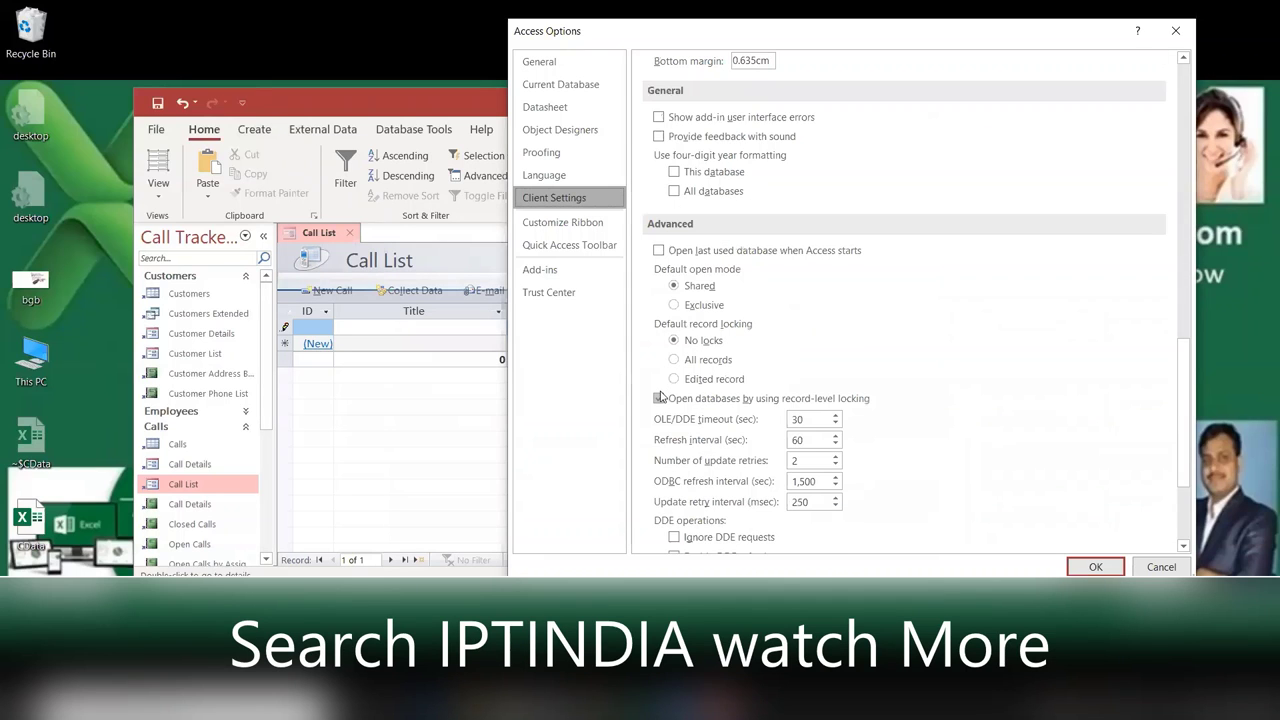
scroll(555, 233, "down", 2)
left_click(562, 222)
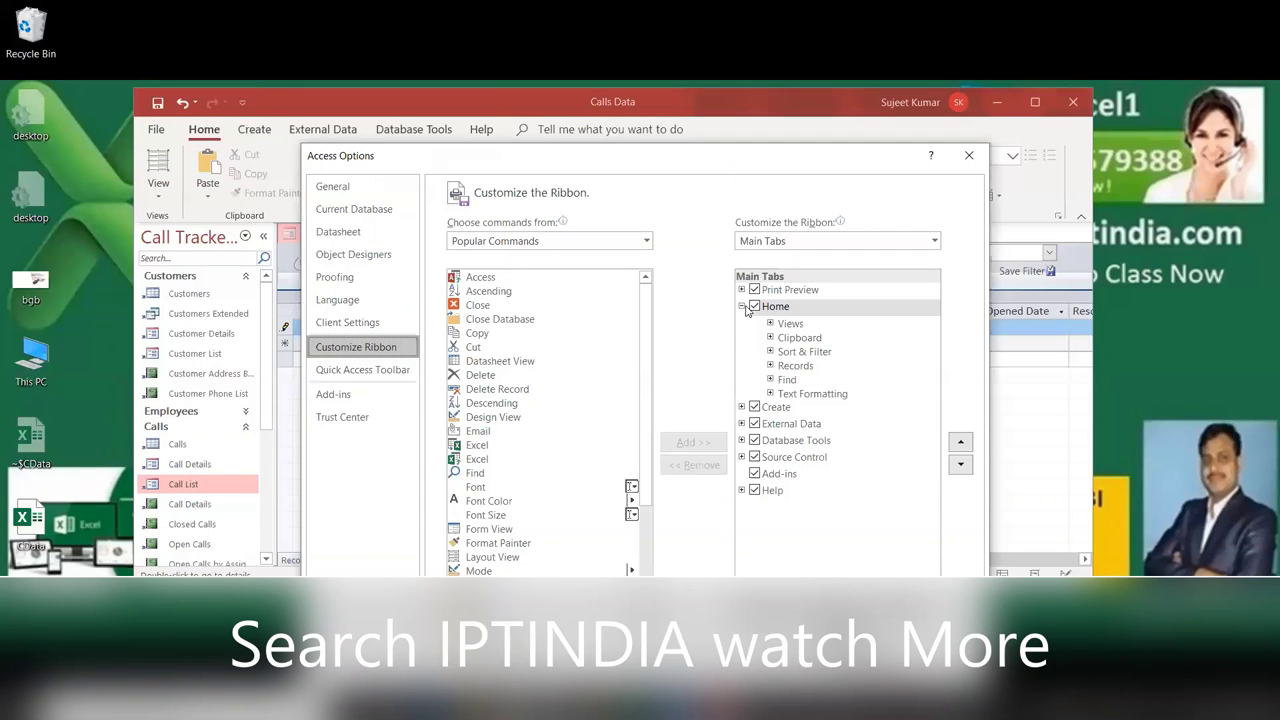
Collapse the Home tab's groups in the Main Tabs list
left_click(741, 306)
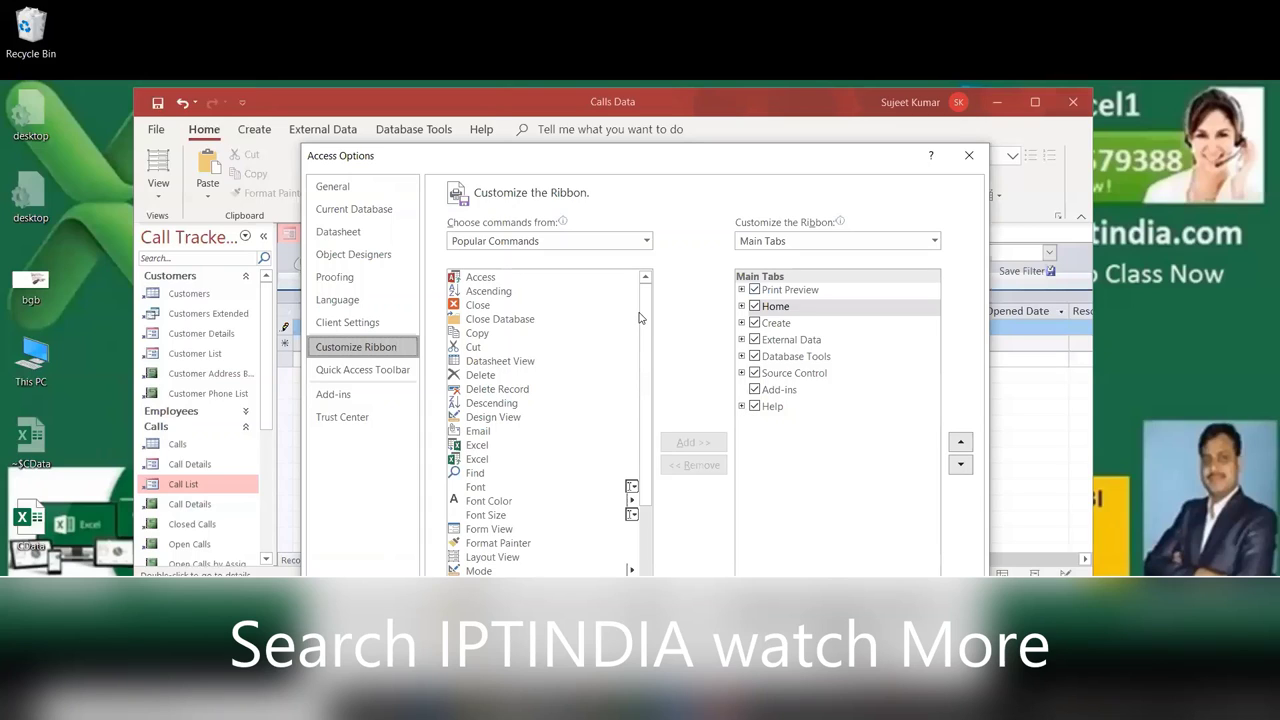
scroll(666, 472, "down", 6)
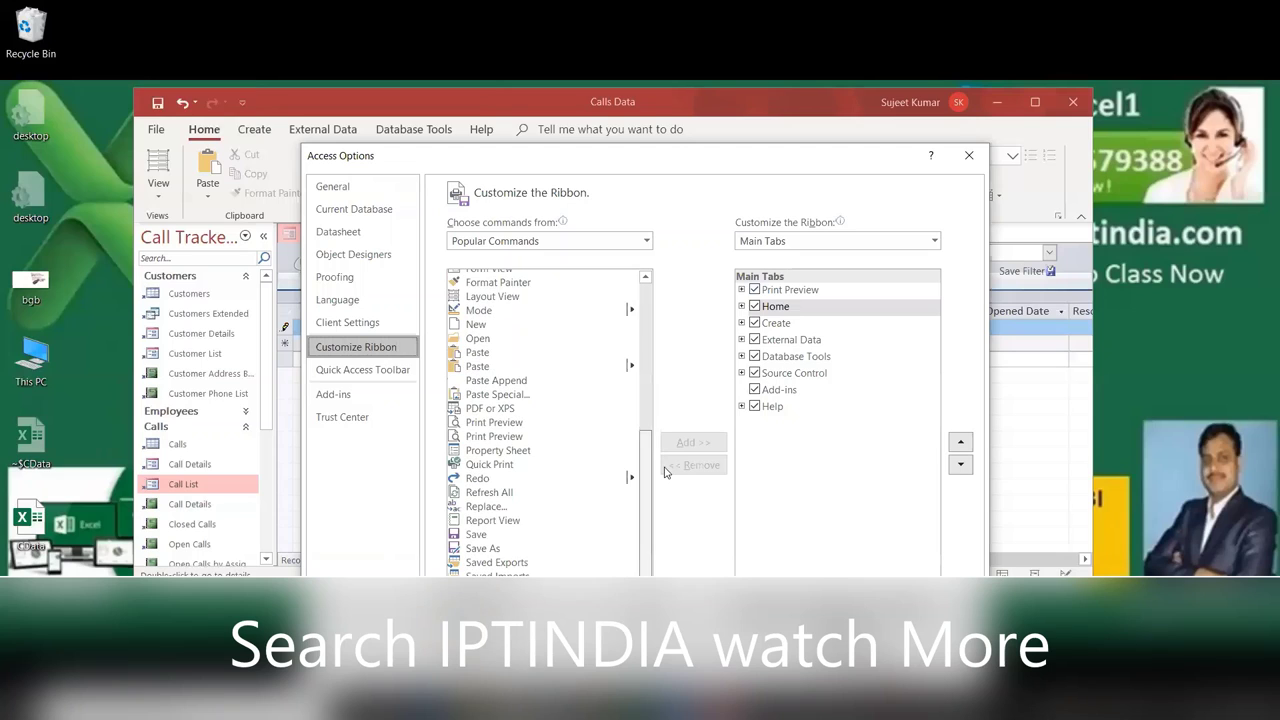
scroll(664, 450, "up", 1)
scroll(651, 313, "up", 5)
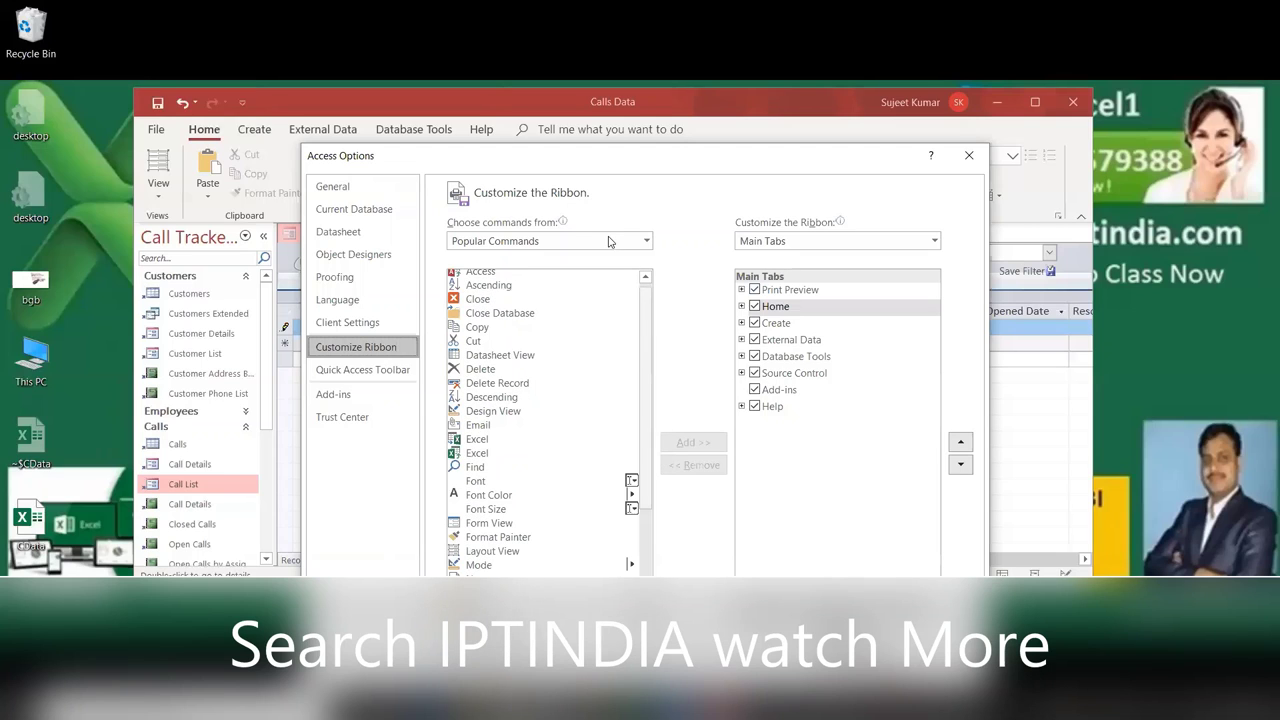
List Commands Not in the Ribbon, browse Autocomplete Control, Close Window and Subform, and add a New Tab after Home
left_click(610, 241)
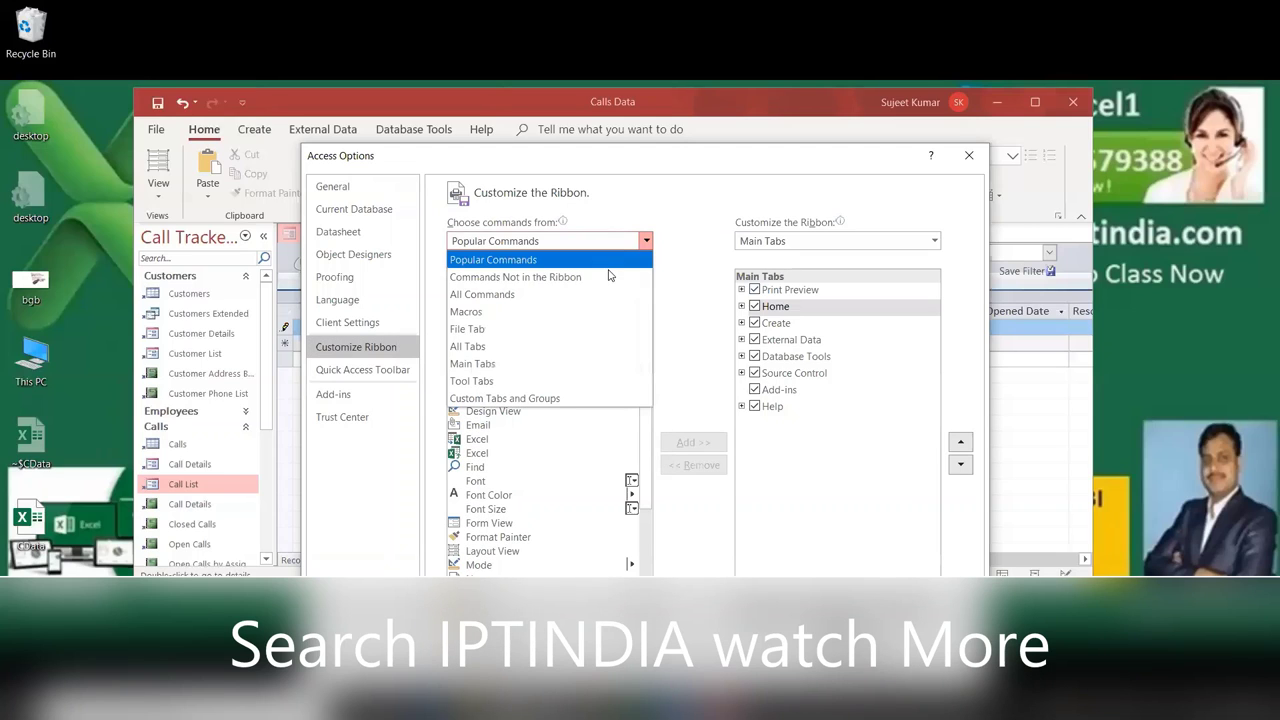
left_click(609, 277)
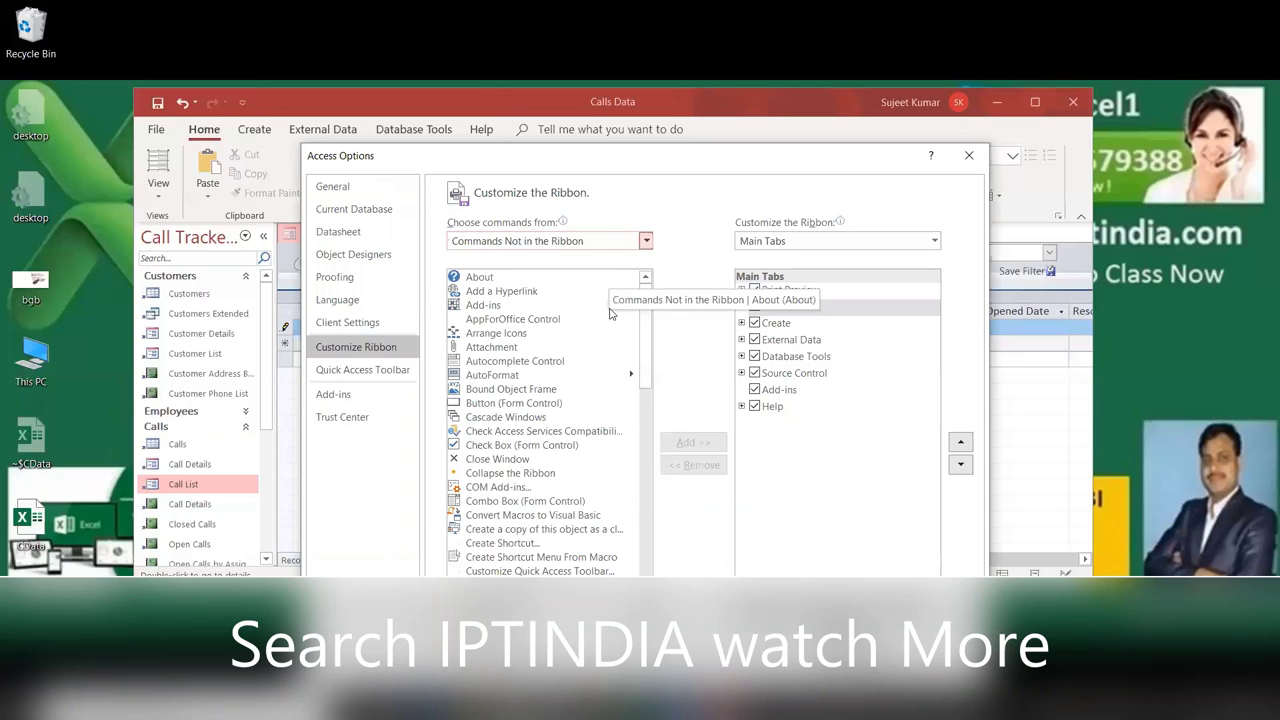
left_click(527, 362)
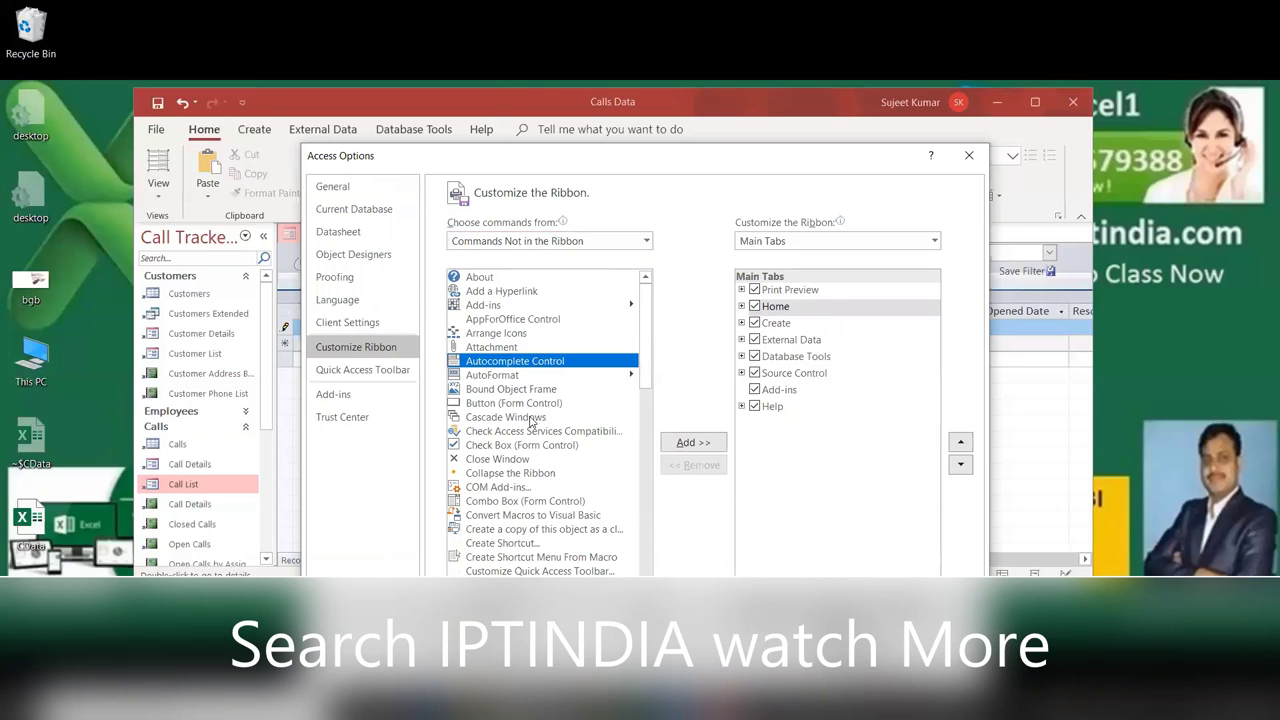
left_click(538, 459)
scroll(543, 472, "down", 1)
scroll(545, 472, "down", 10)
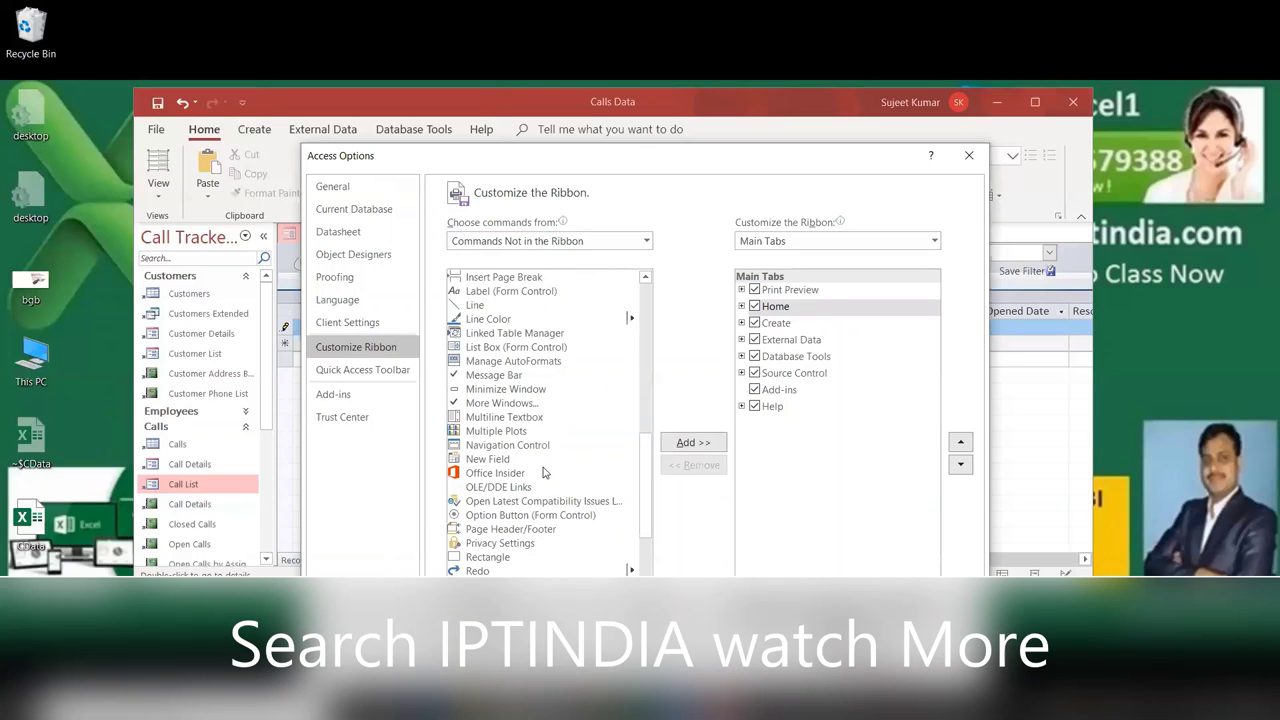
scroll(548, 472, "down", 10)
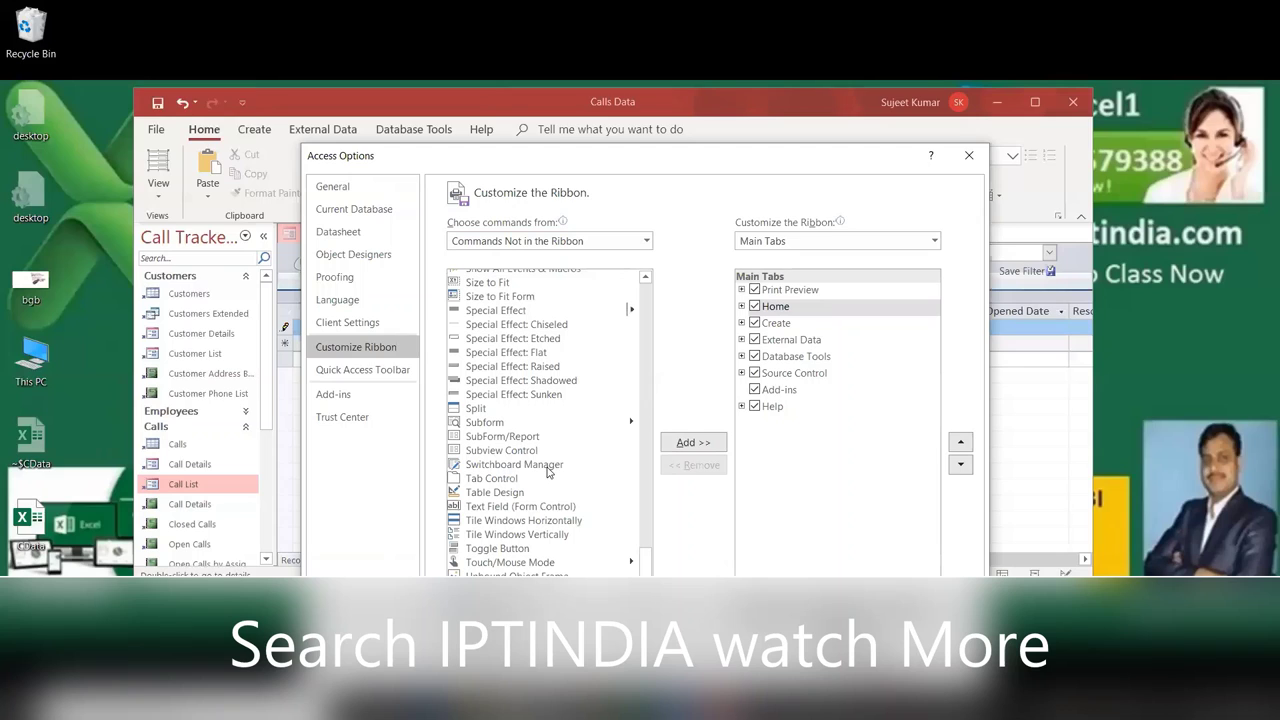
left_click(535, 424)
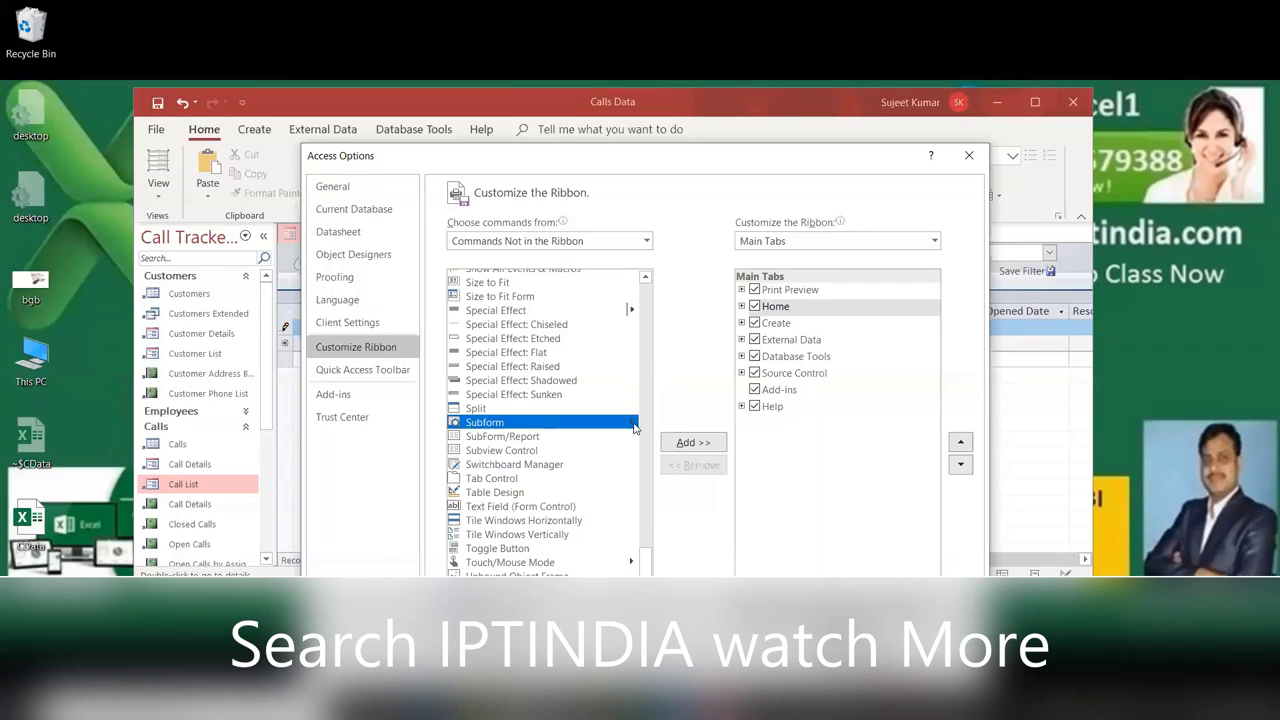
scroll(545, 422, "up", 4)
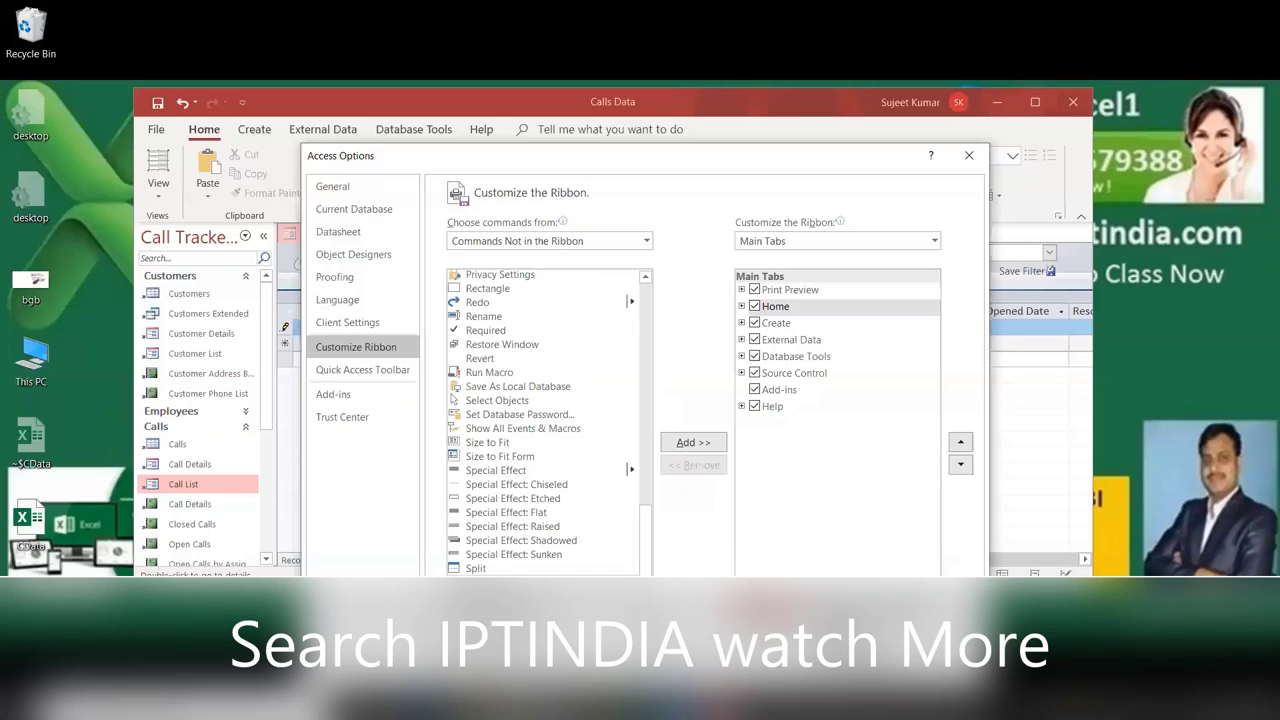
left_click(768, 590)
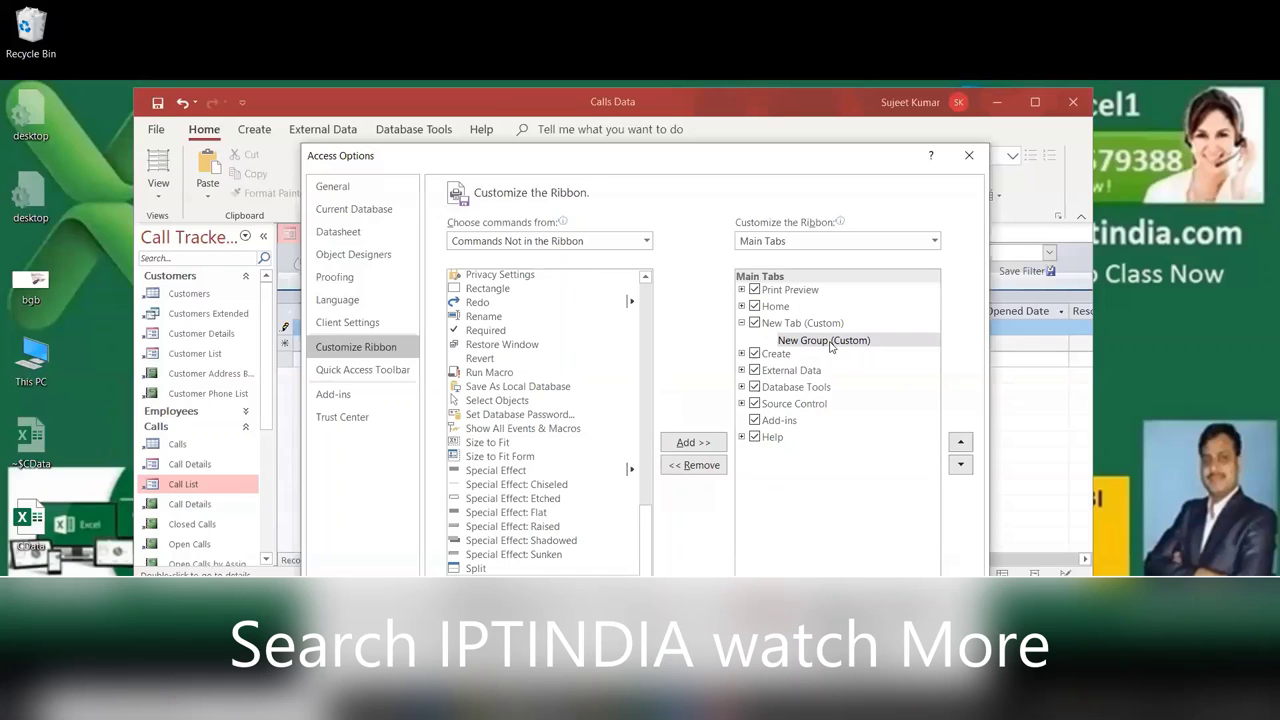
left_click(526, 412)
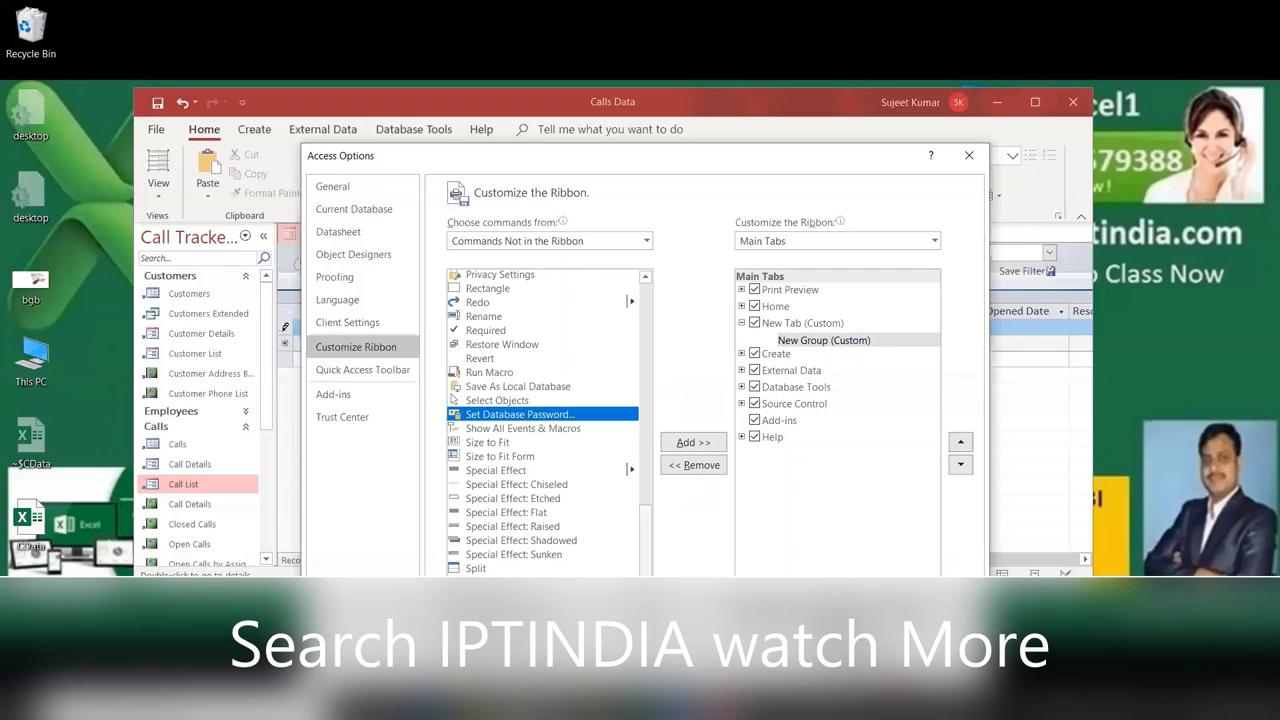
scroll(543, 420, "down", 4)
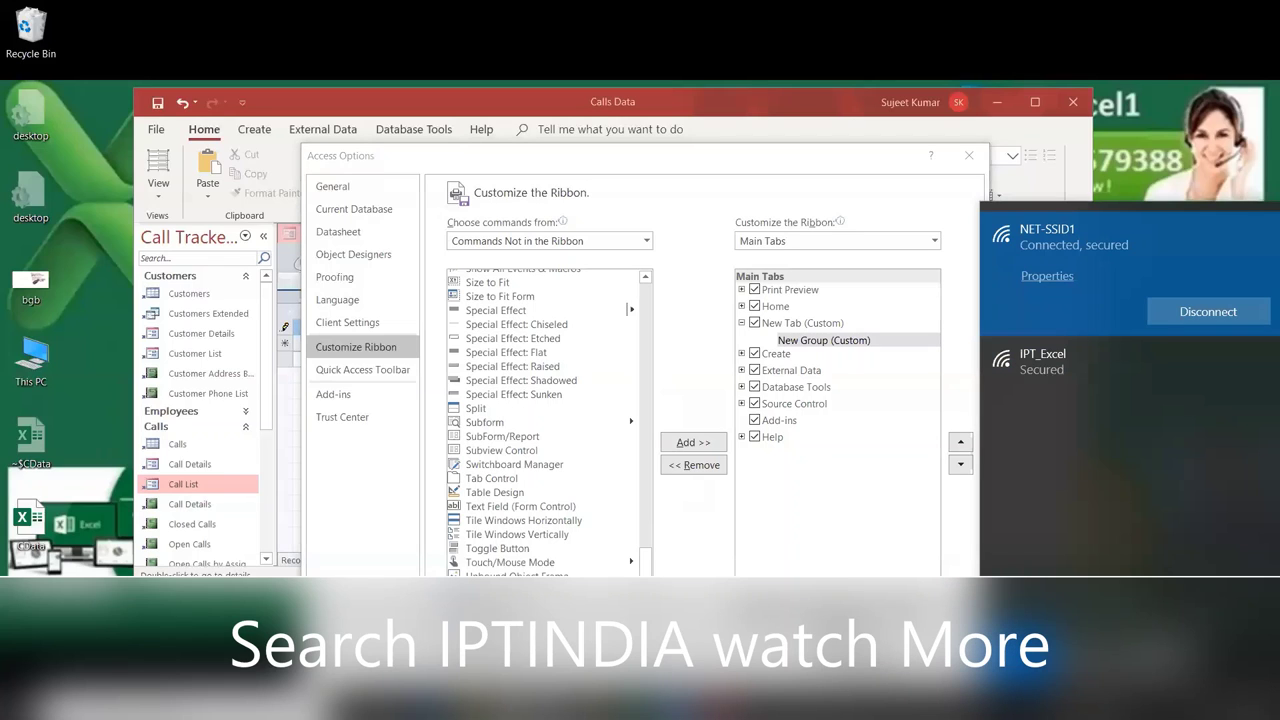
left_click(838, 91)
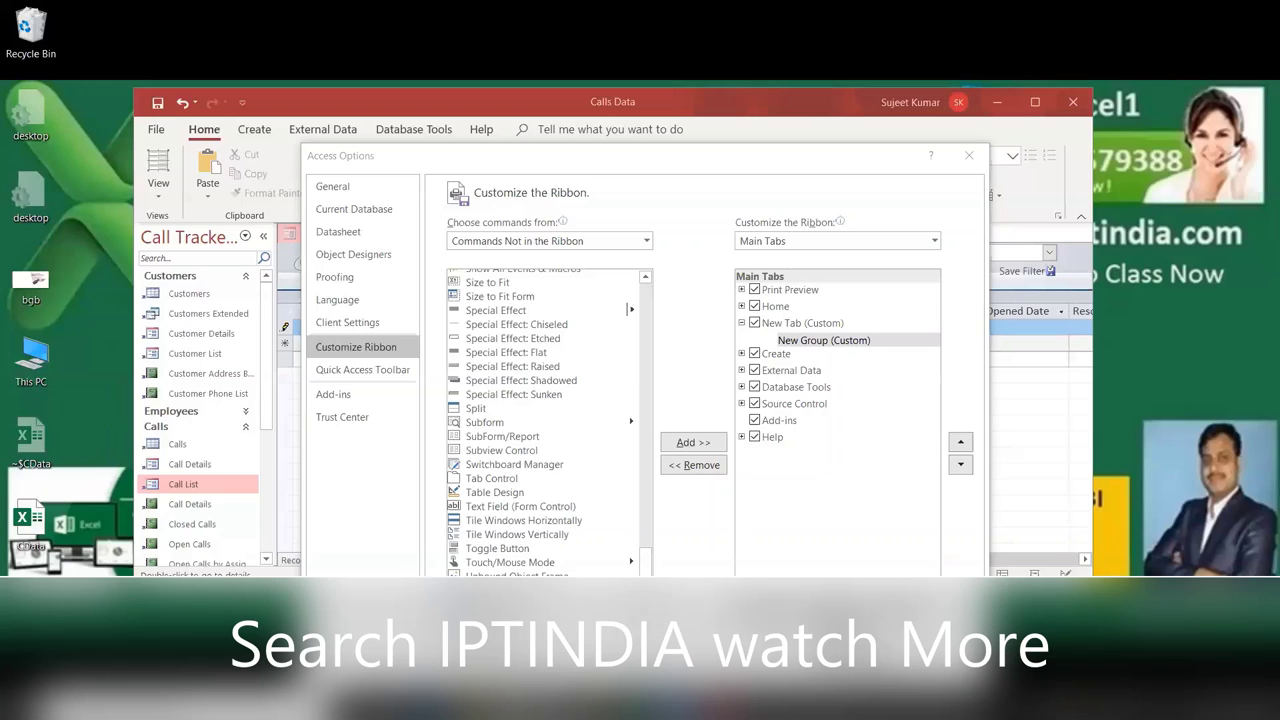
left_click(520, 287)
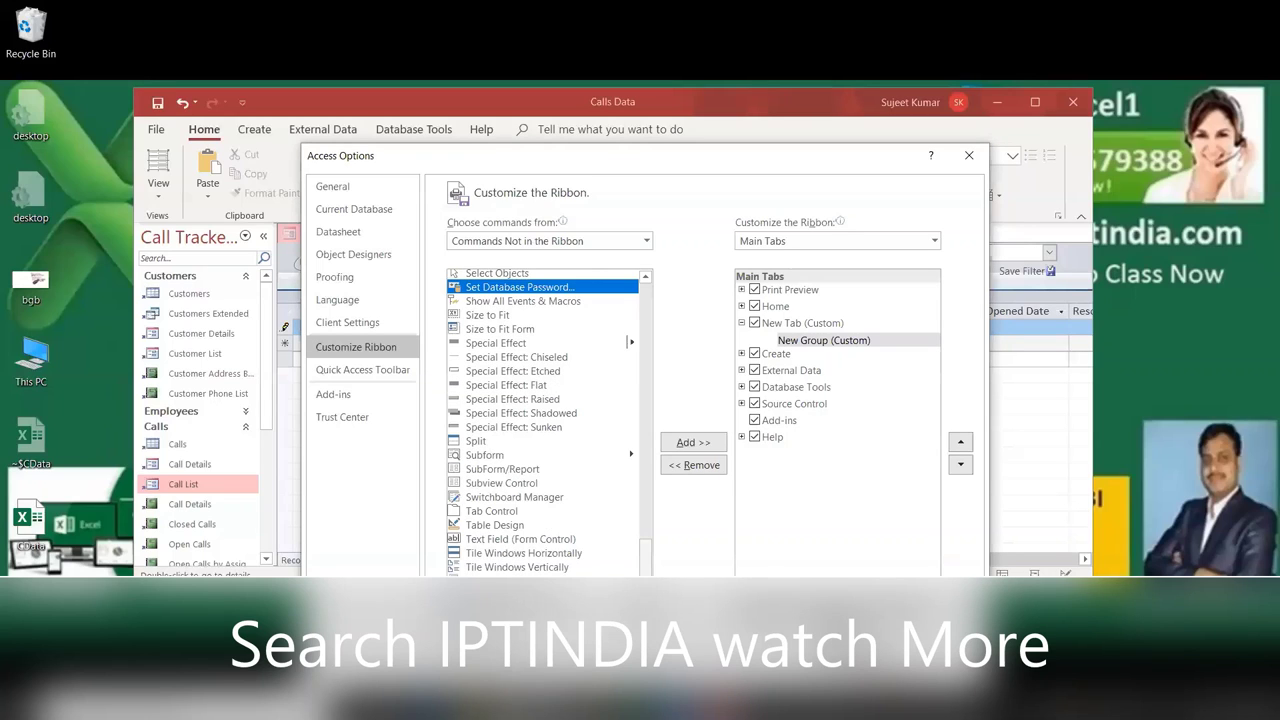
scroll(652, 572, "up", 1)
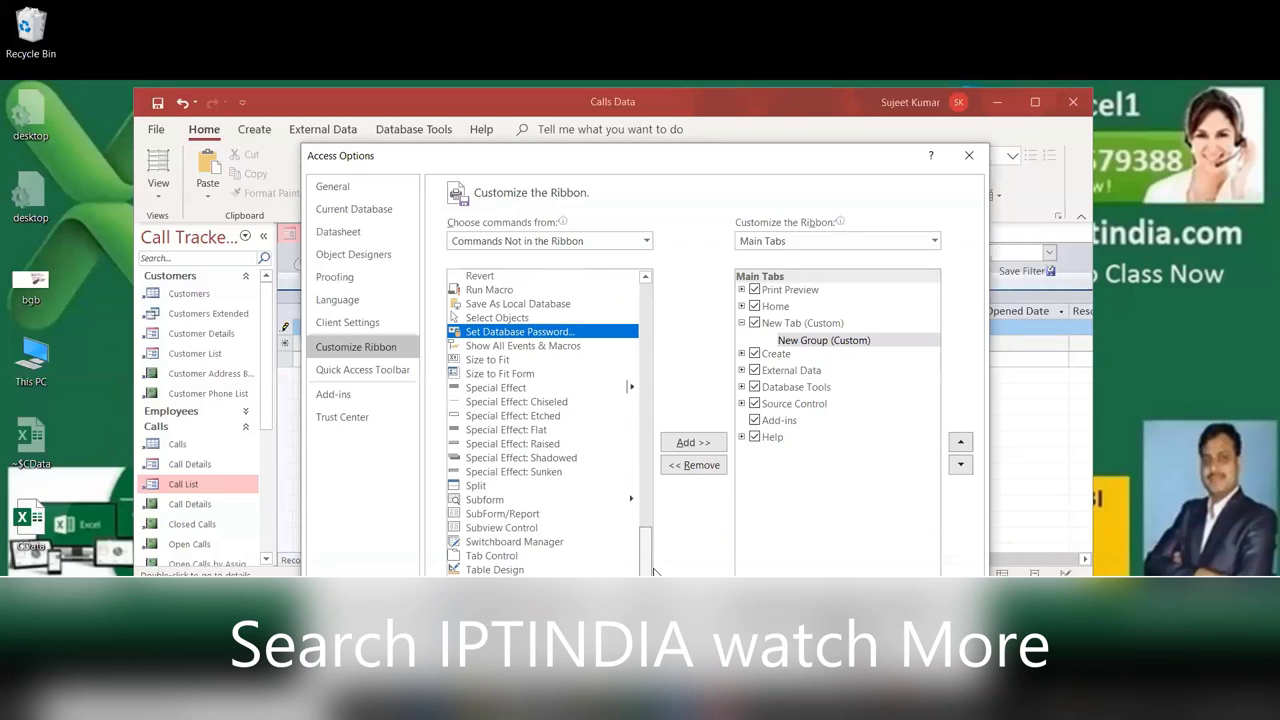
scroll(661, 568, "up", 1)
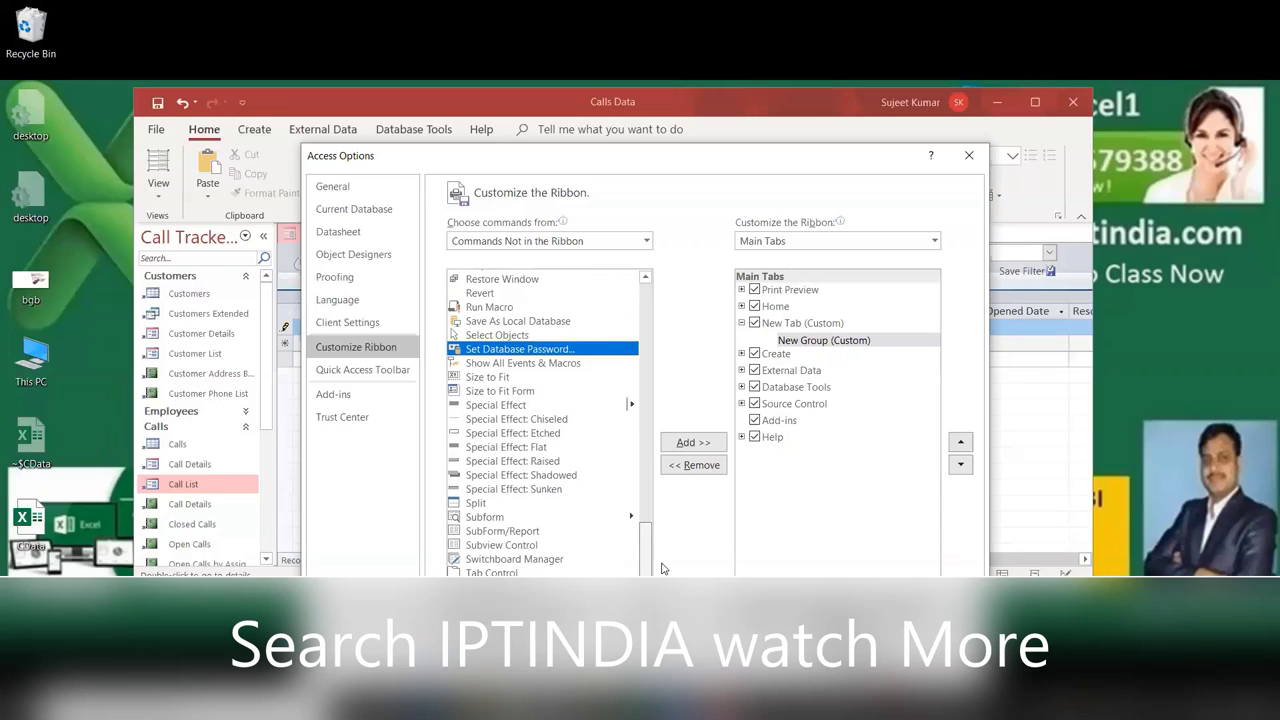
scroll(661, 547, "up", 2)
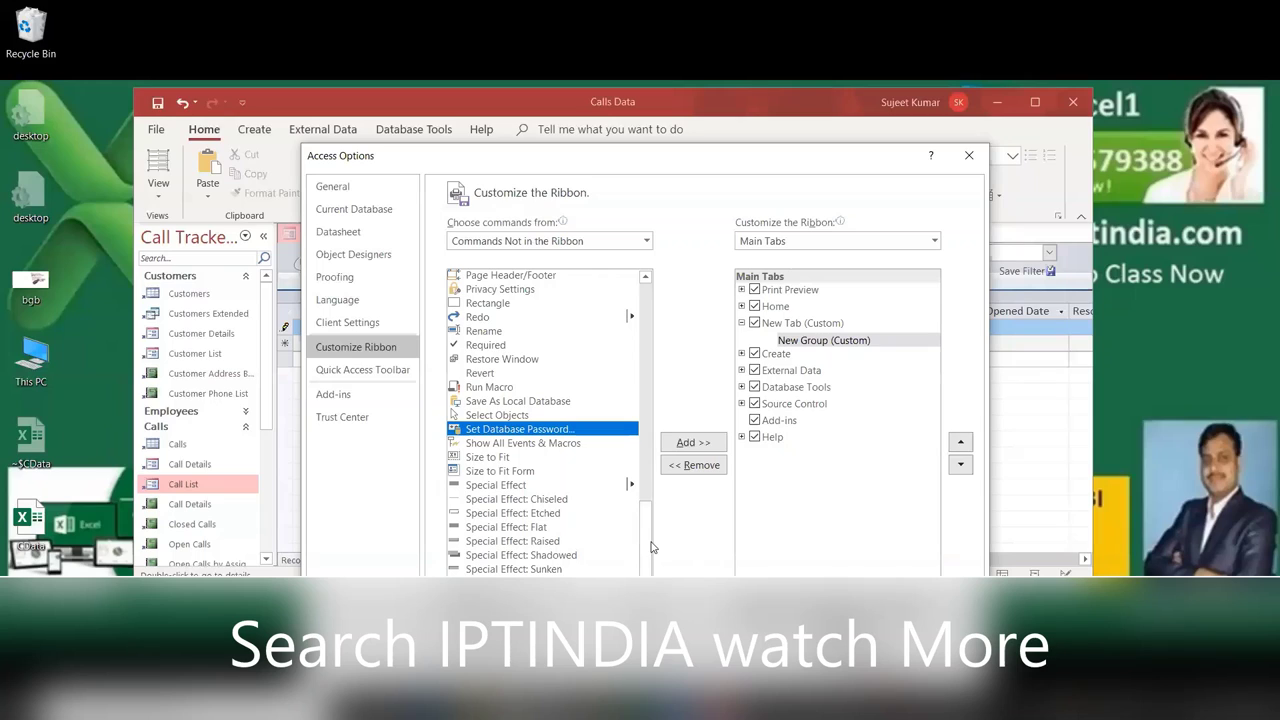
scroll(652, 515, "up", 3)
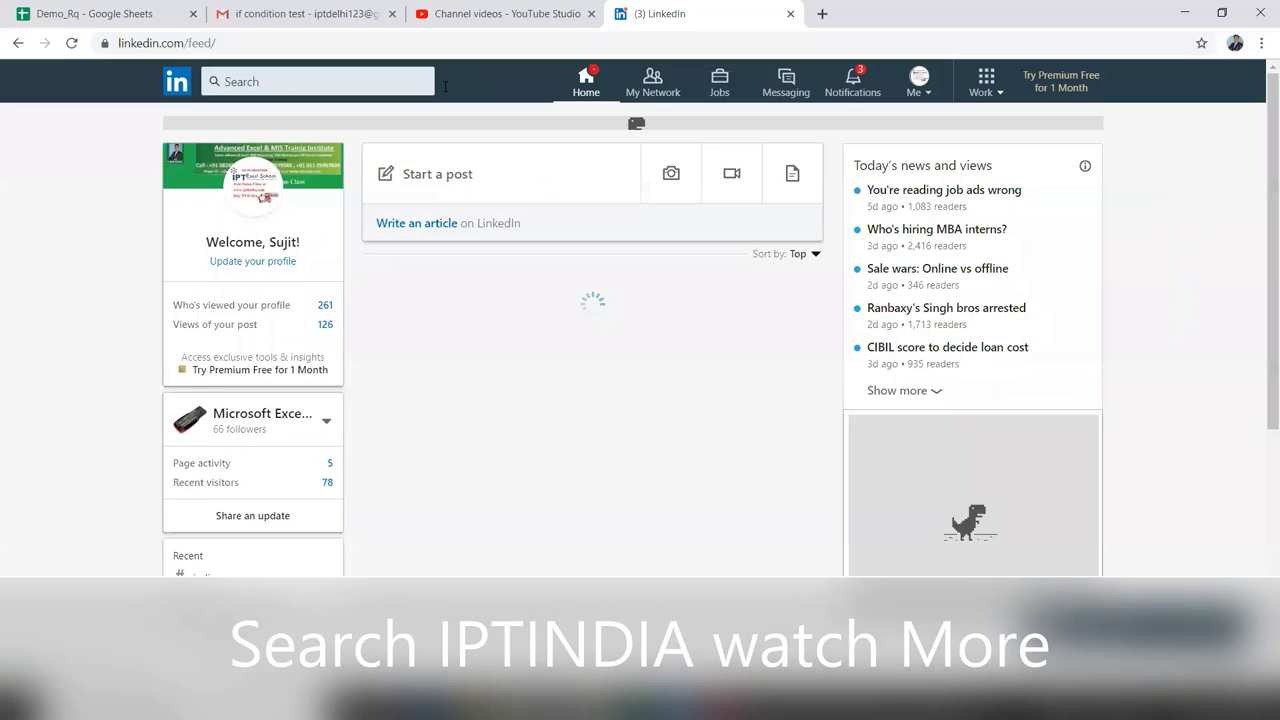
Run a Speedtest by Ookla test (56 ms ping, 50.75 Mbps), then close the Speedtest and LinkedIn tabs
key("ctrl+t")
type("sp")
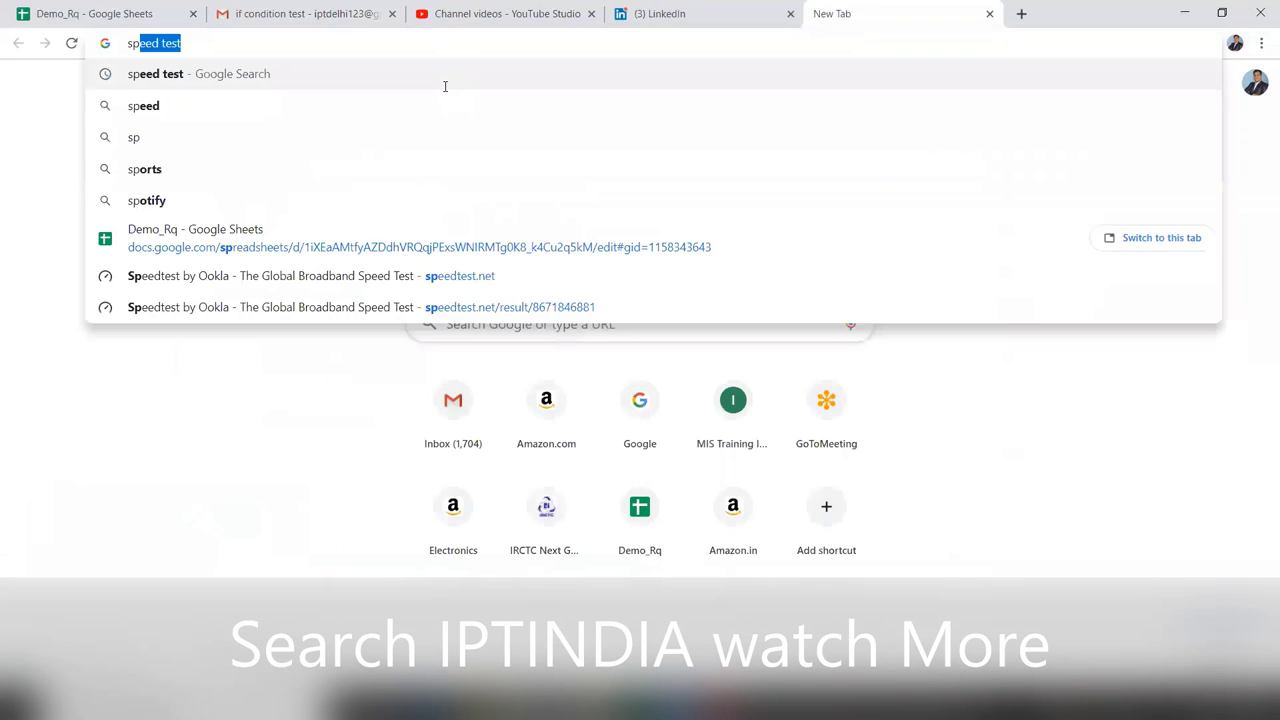
key("Return")
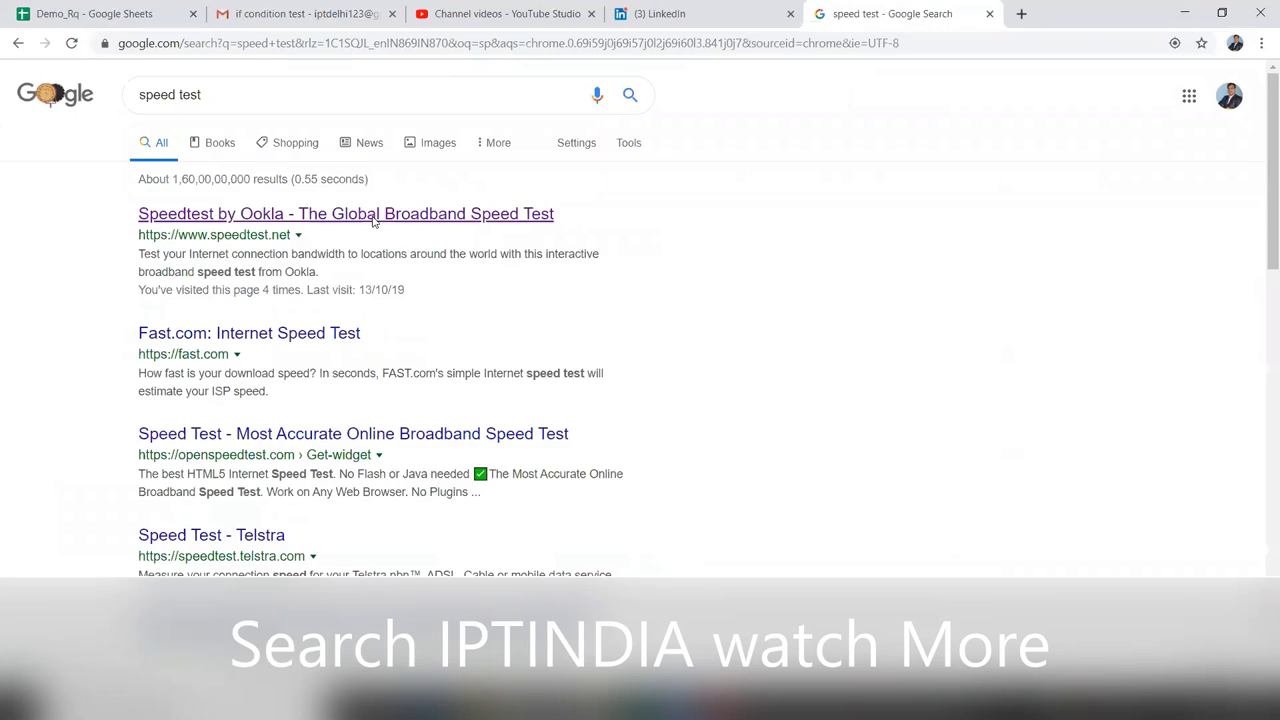
left_click(373, 220)
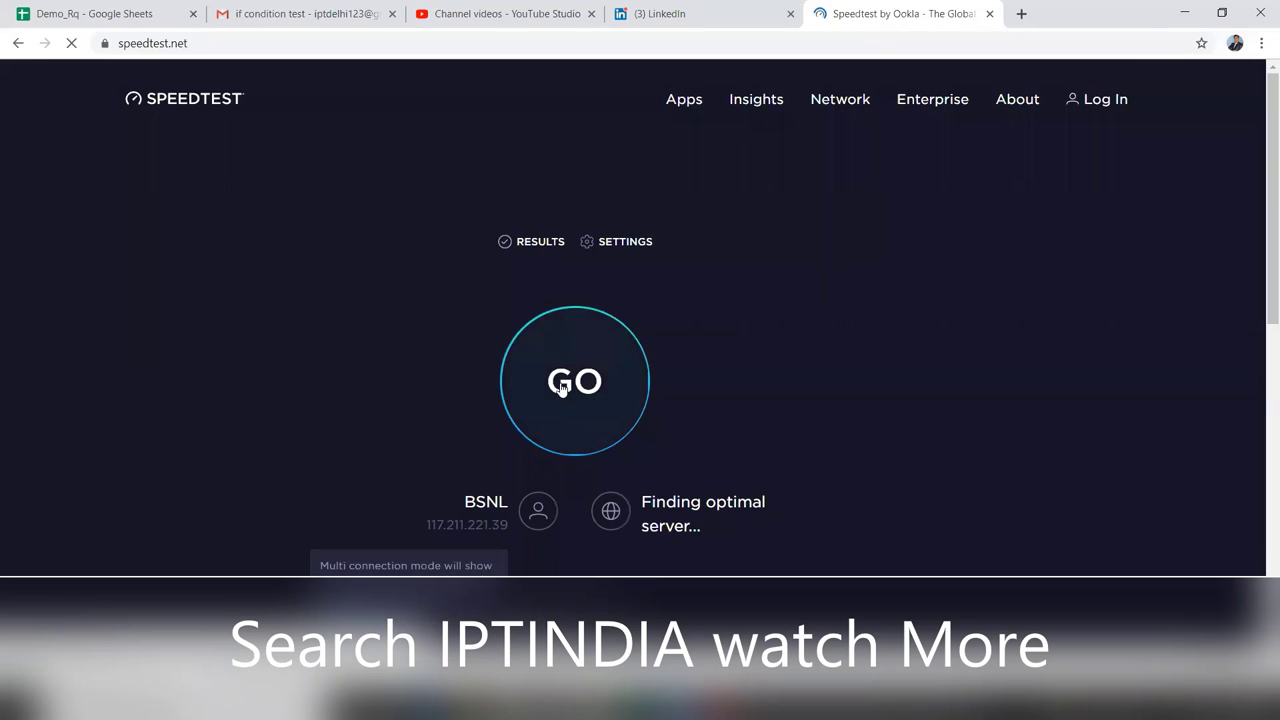
left_click(561, 385)
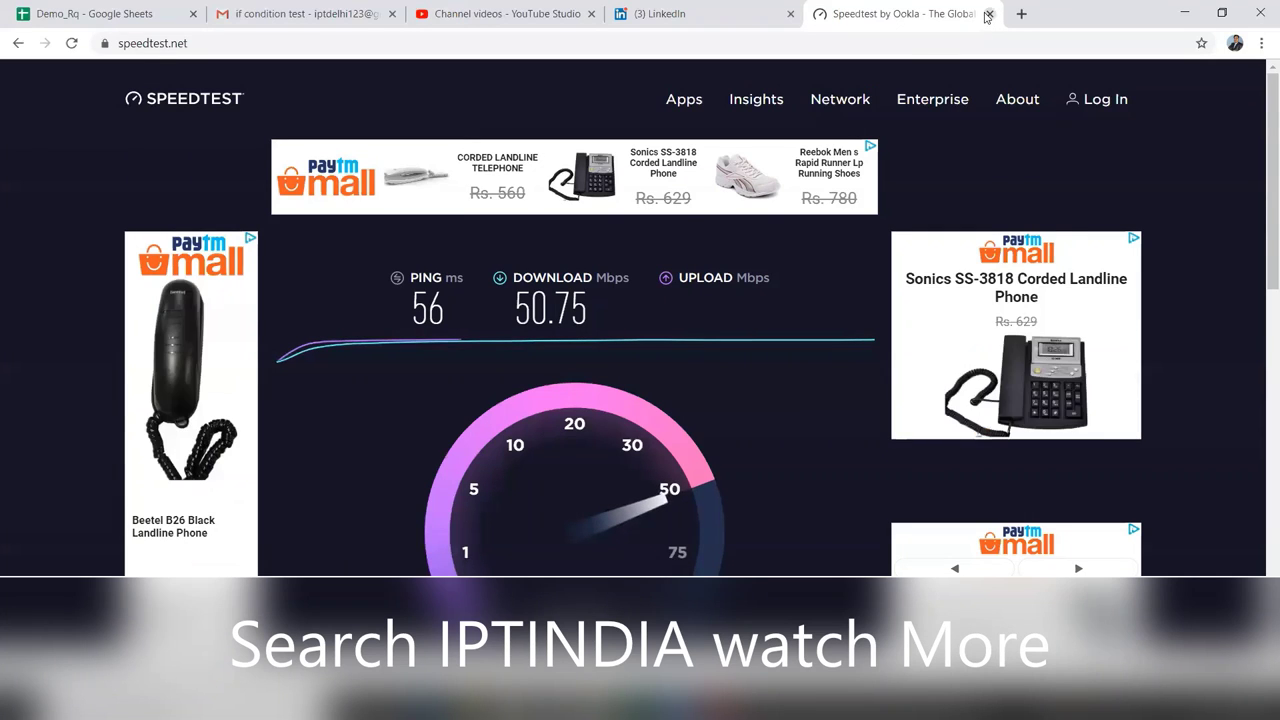
key("ctrl+w")
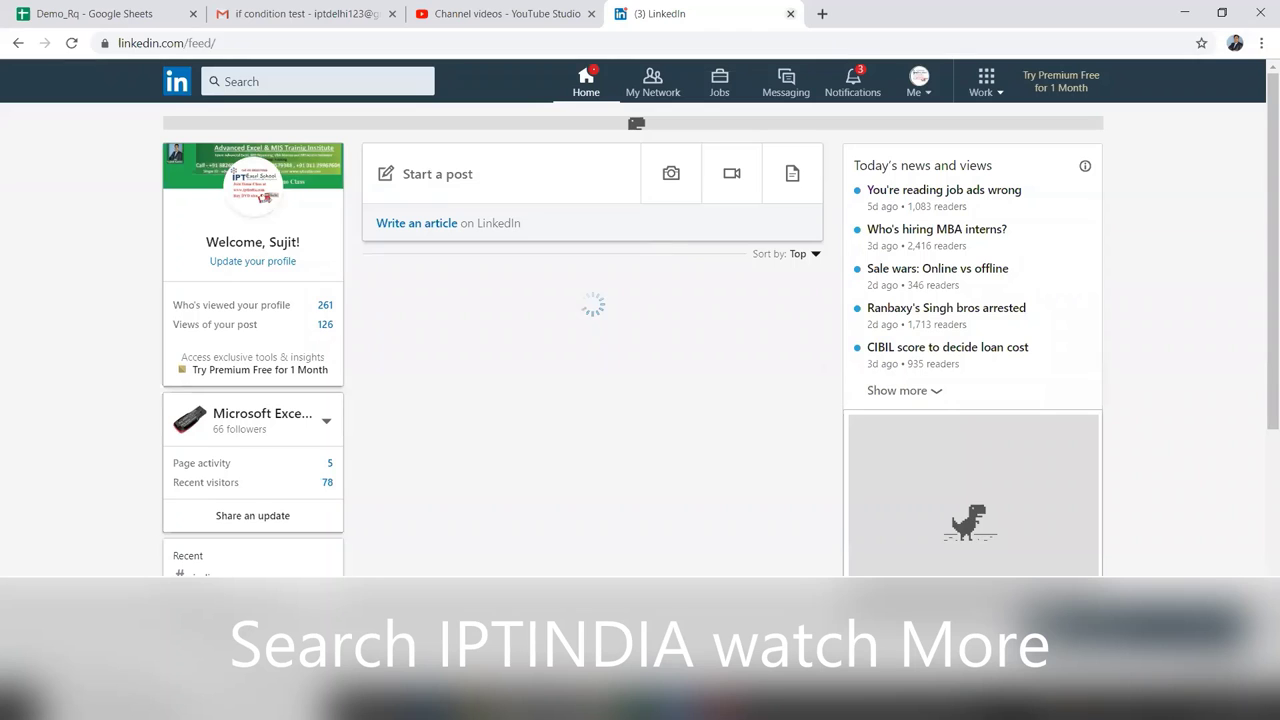
key("ctrl+w")
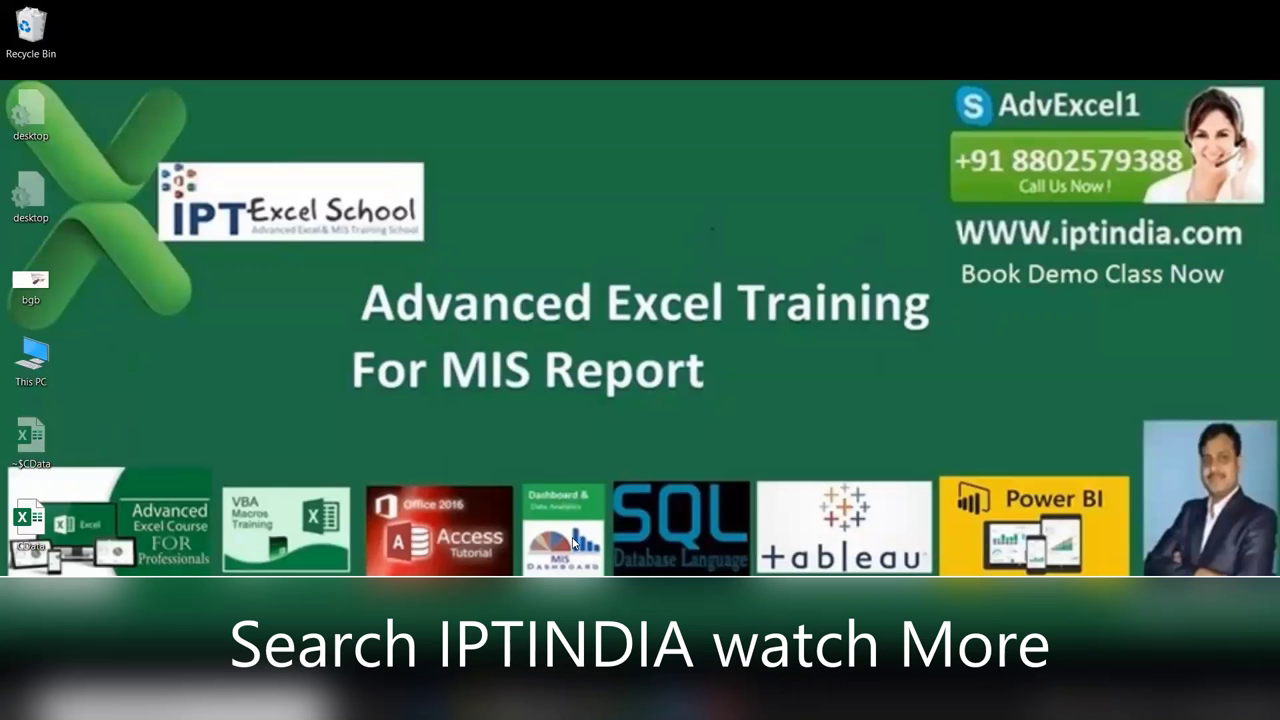
Scroll the Commands Not in the Ribbon list, then switch to Customize the Quick Access Toolbar
scroll(533, 495, "down", 3)
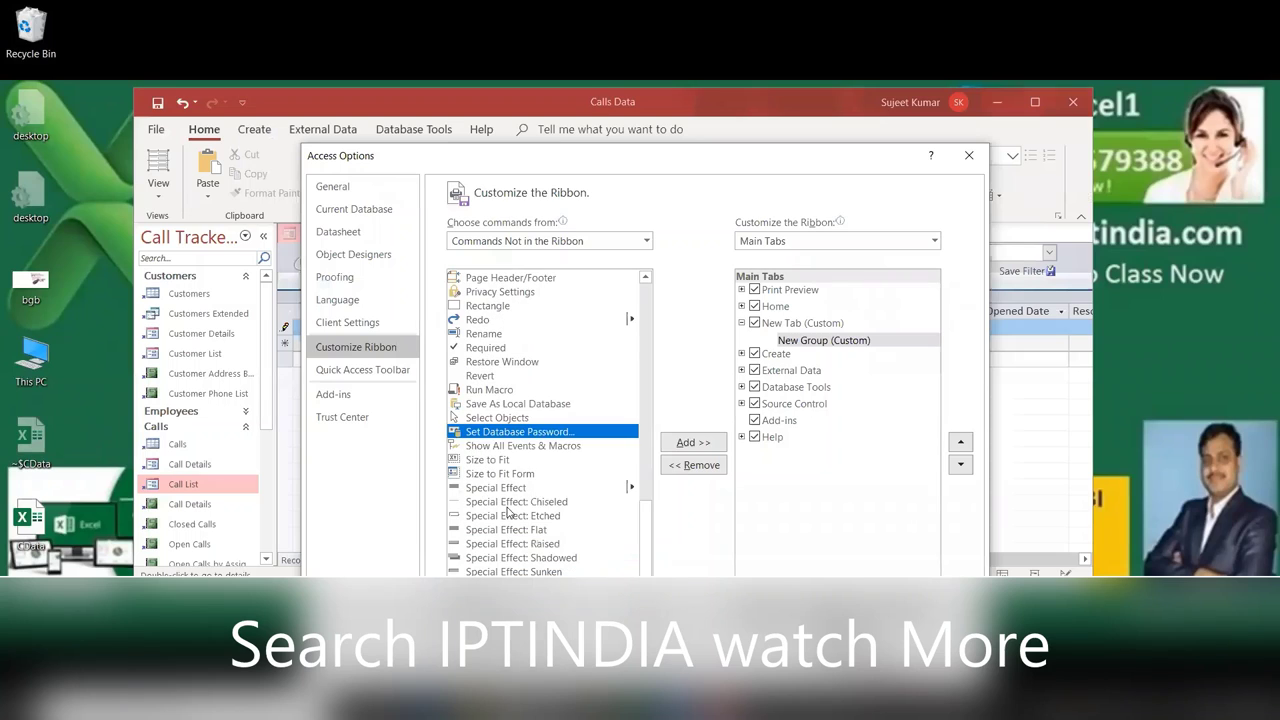
scroll(528, 541, "down", 4)
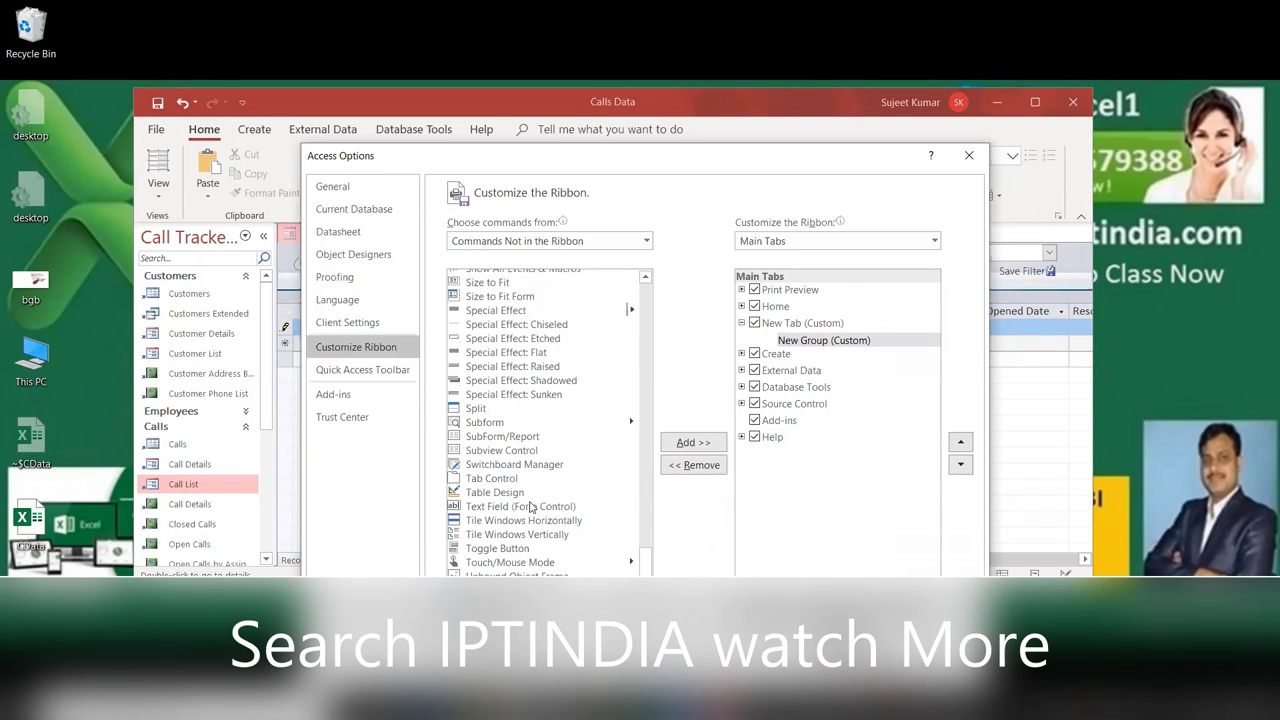
scroll(535, 470, "up", 20)
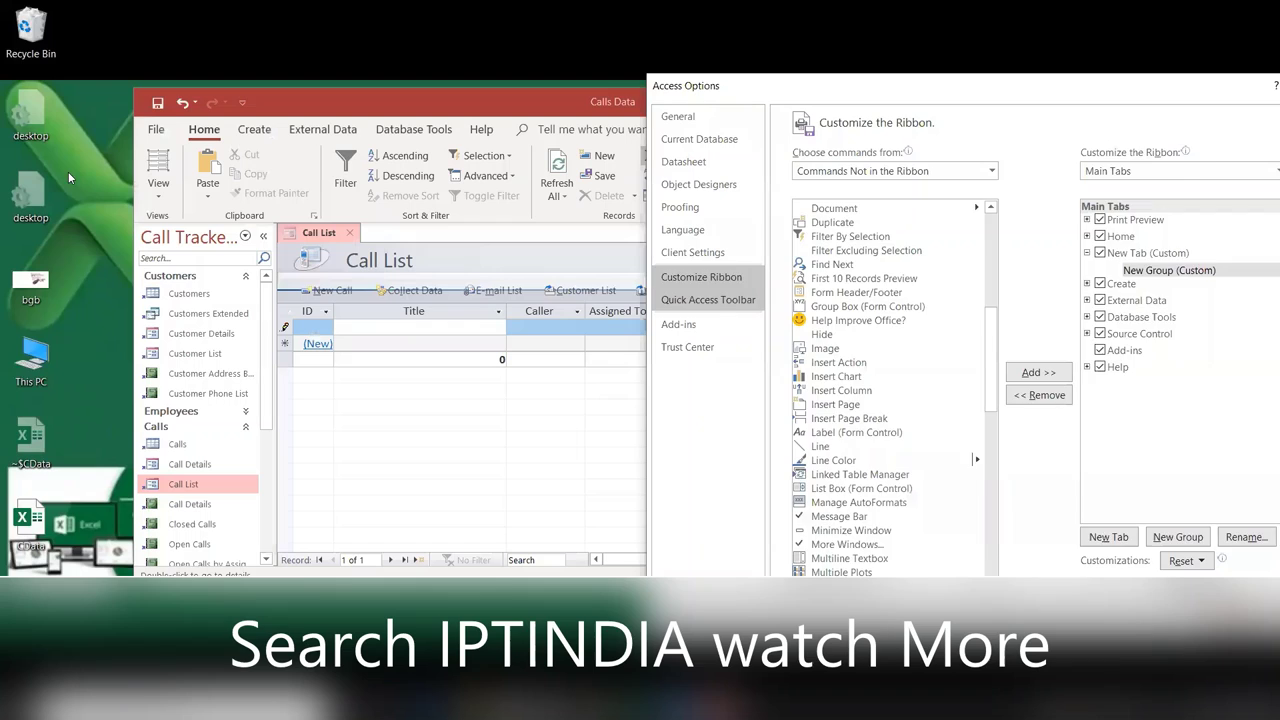
left_click(748, 314)
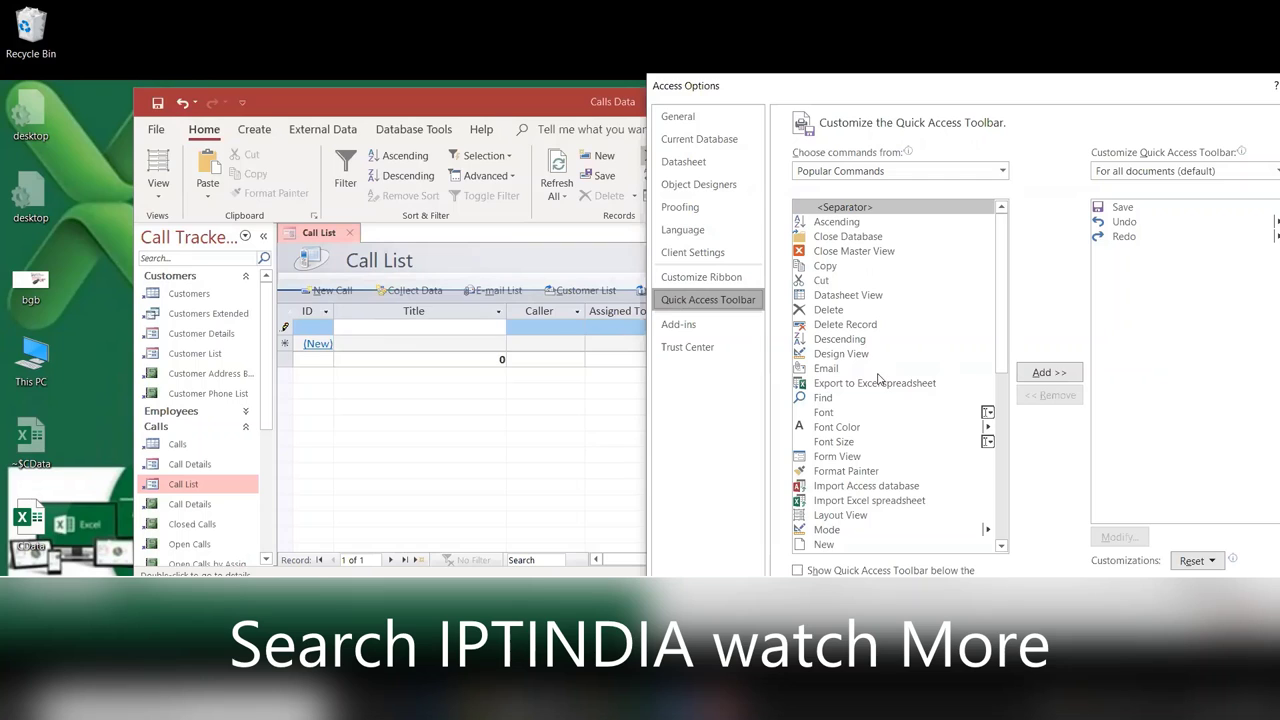
Add Export to Excel spreadsheet to the Quick Access Toolbar and close Access Options
scroll(925, 372, "down", 1)
scroll(907, 386, "down", 3)
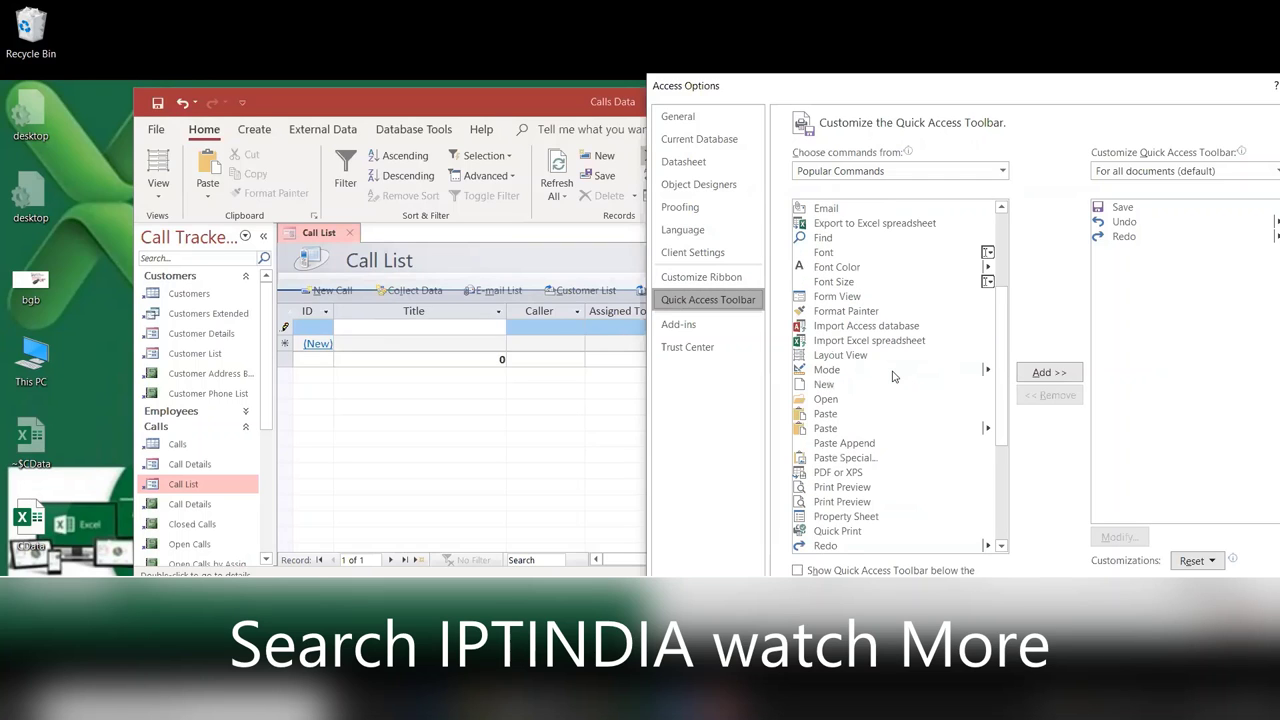
scroll(893, 375, "down", 4)
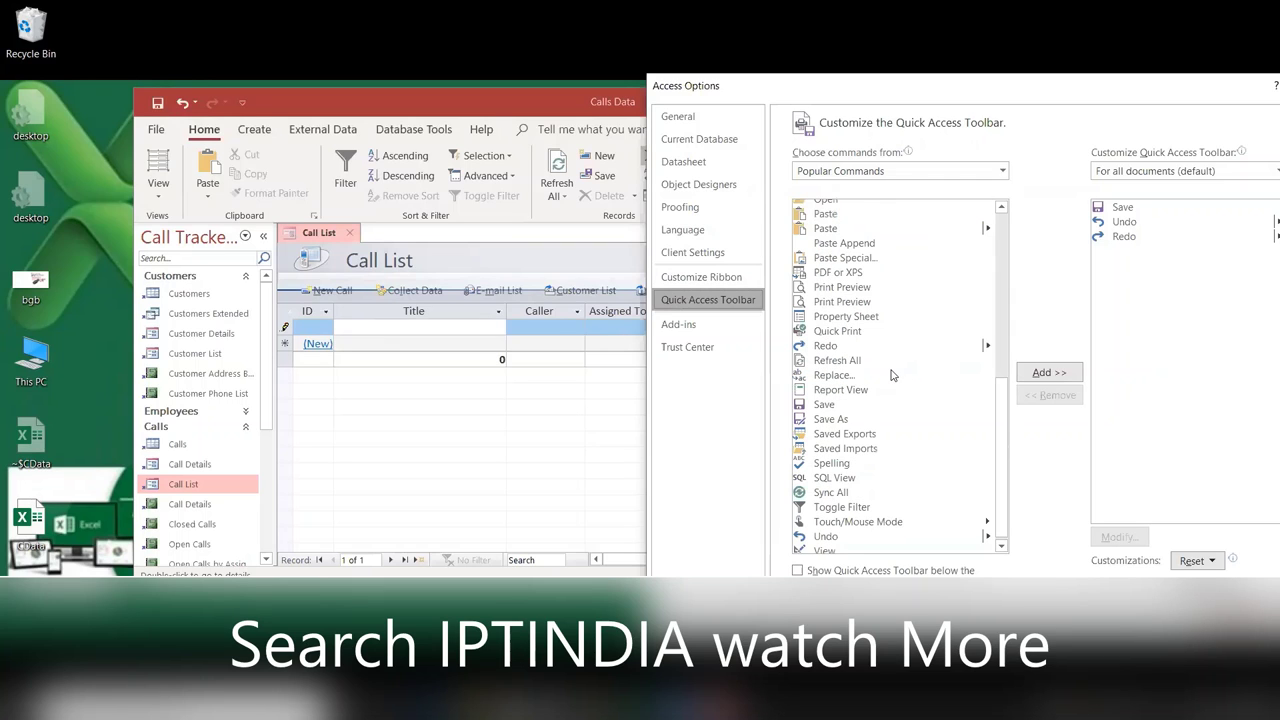
scroll(880, 450, "up", 3)
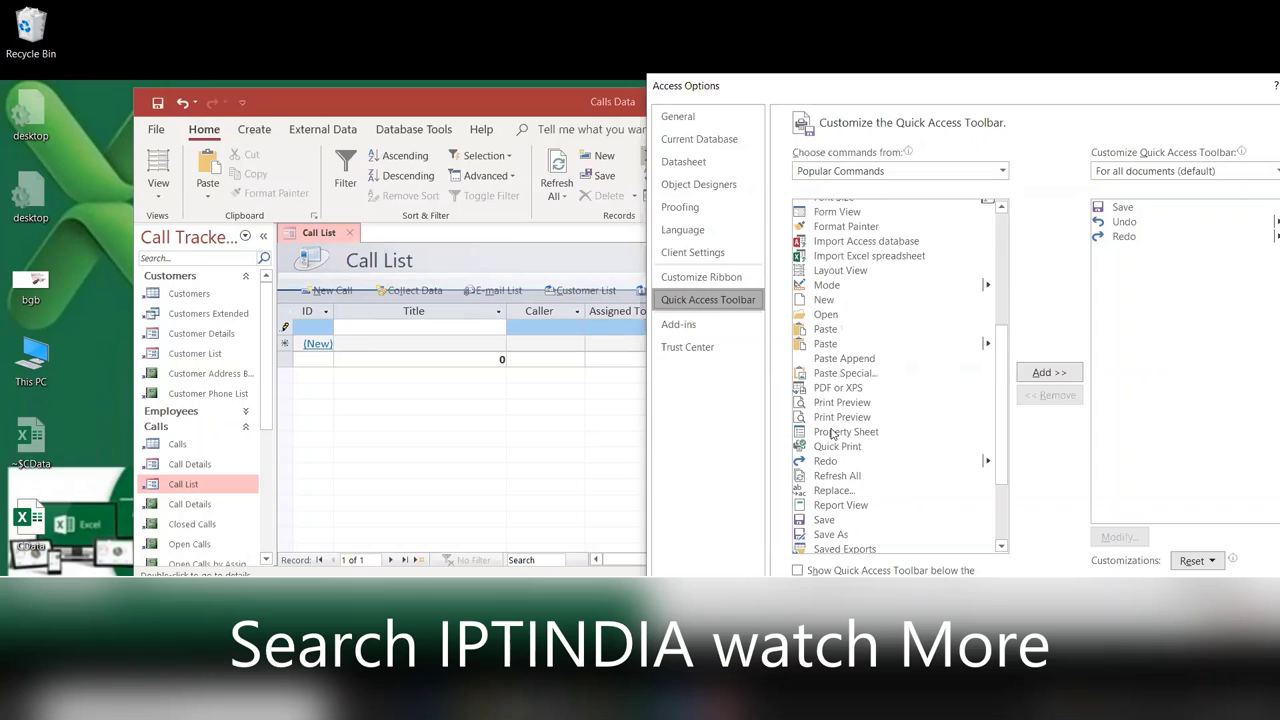
scroll(838, 274, "up", 3)
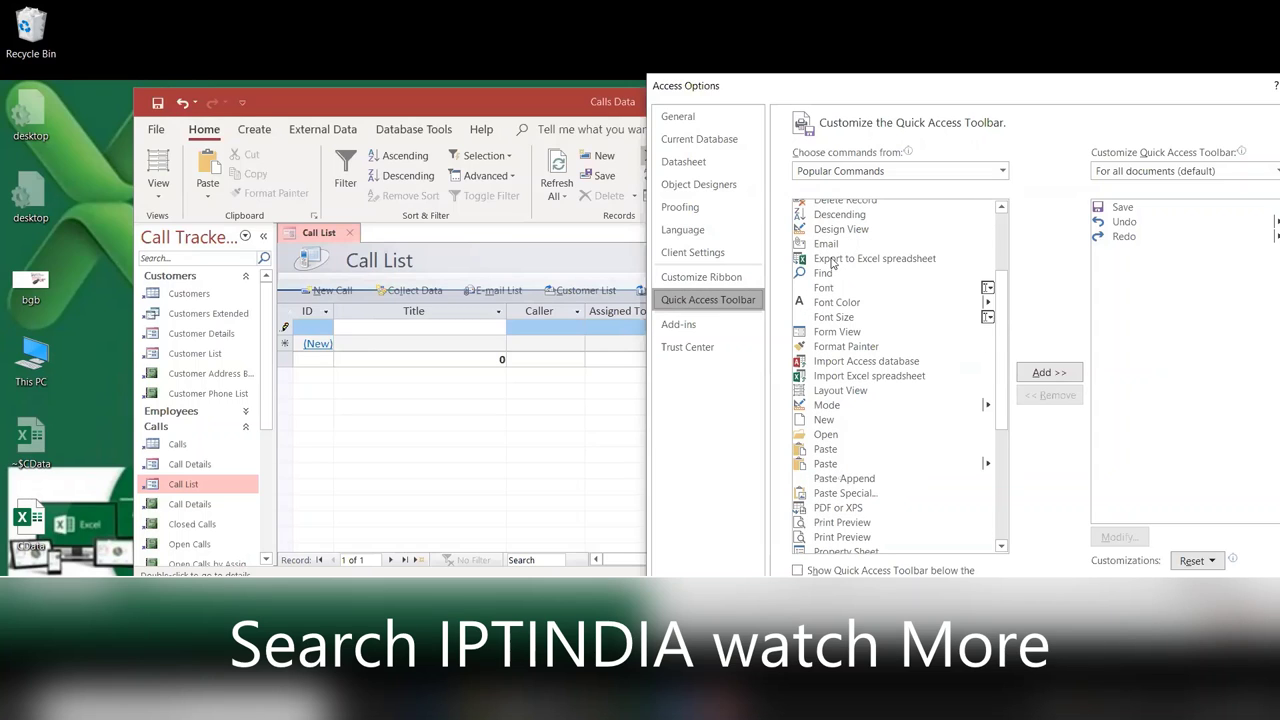
left_click(838, 260)
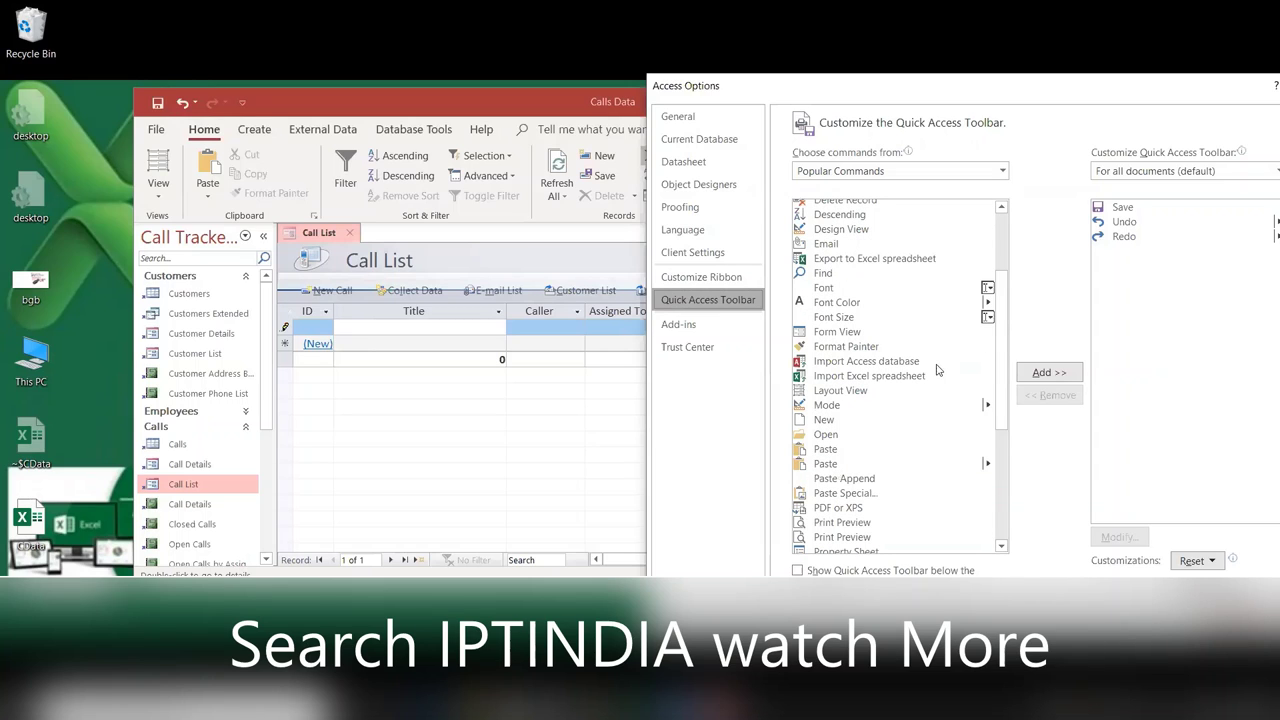
left_click(1049, 372)
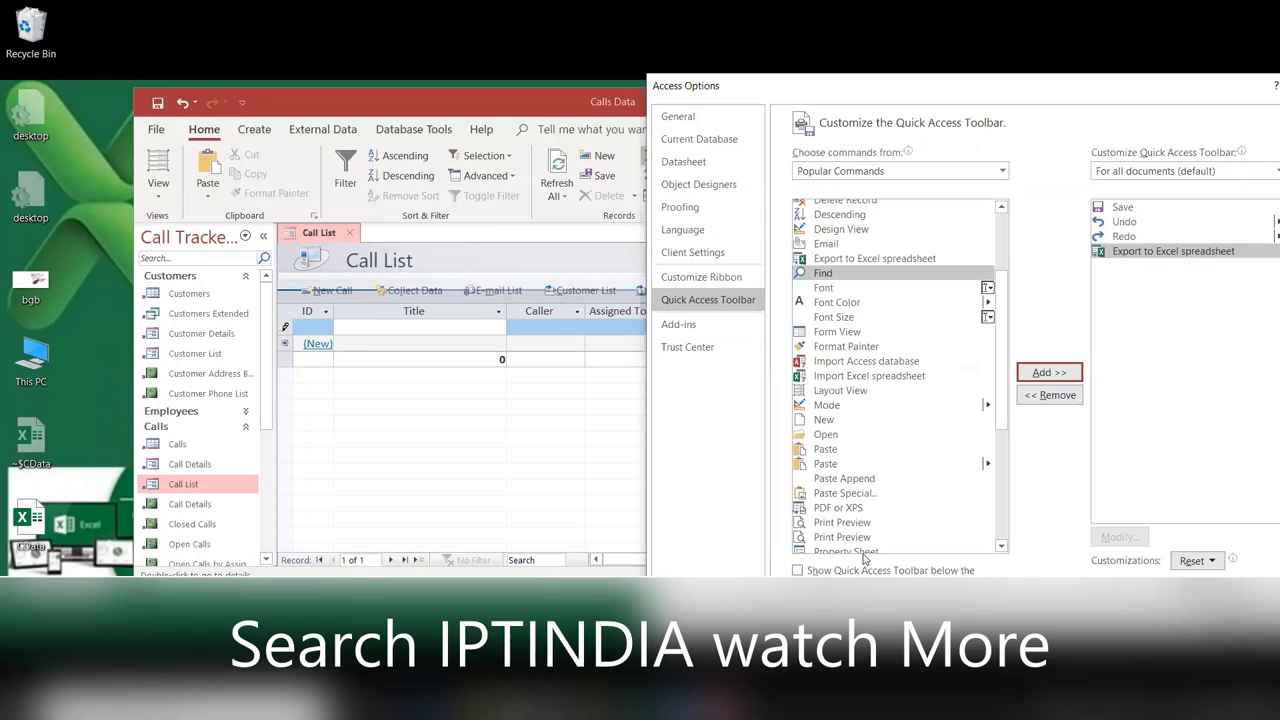
key("Return")
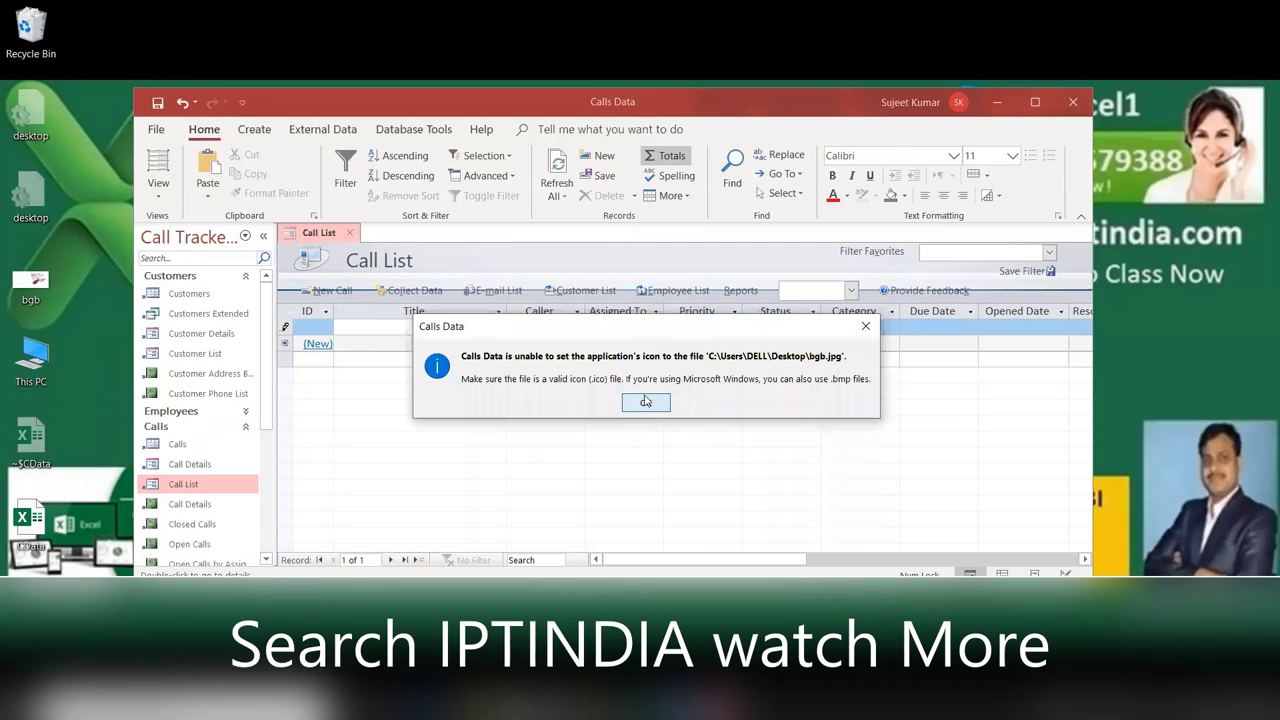
Dismiss the icon warnings, try the new Export to Excel toolbar button, and cancel the export
left_click(645, 401)
left_click(645, 401)
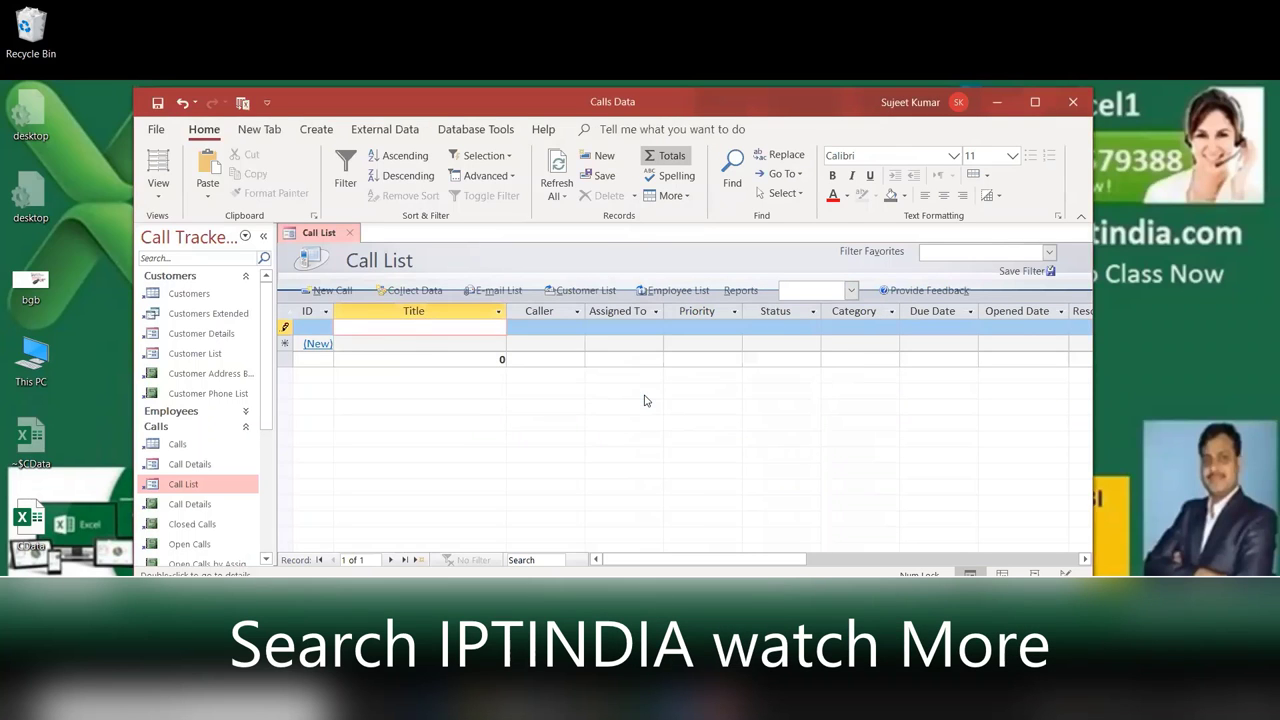
key("alt")
key("alt")
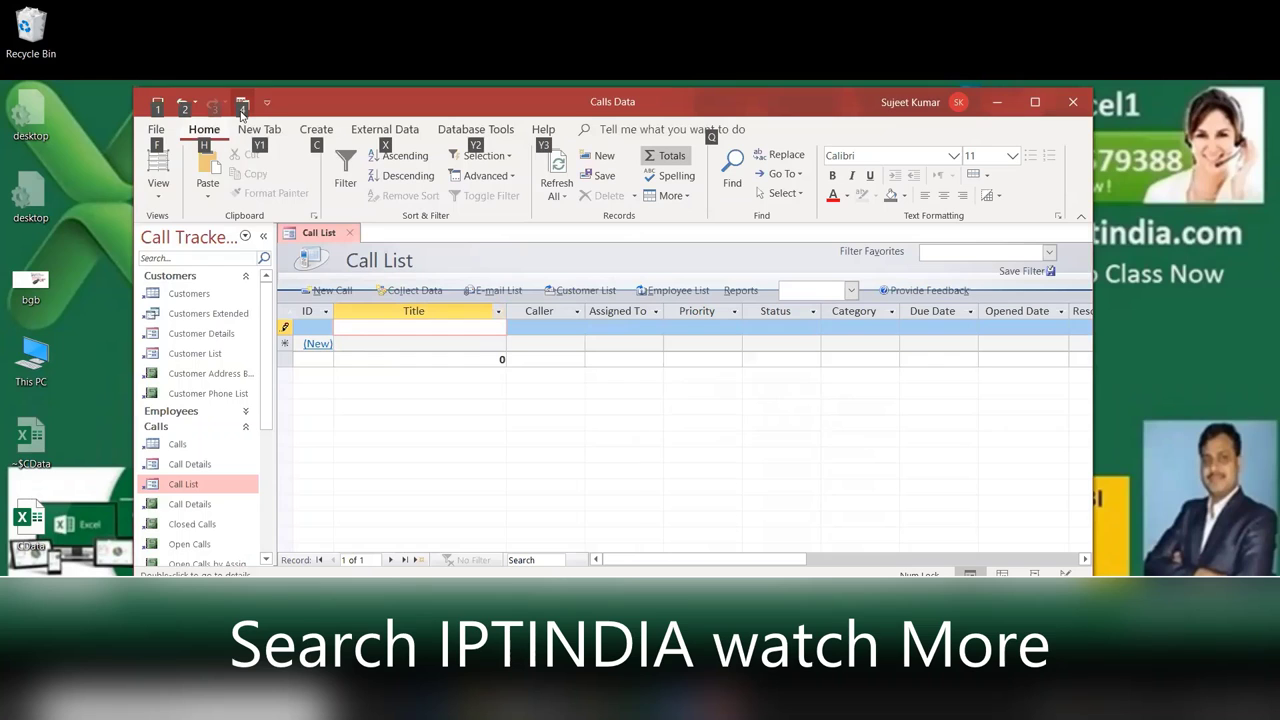
left_click(241, 109)
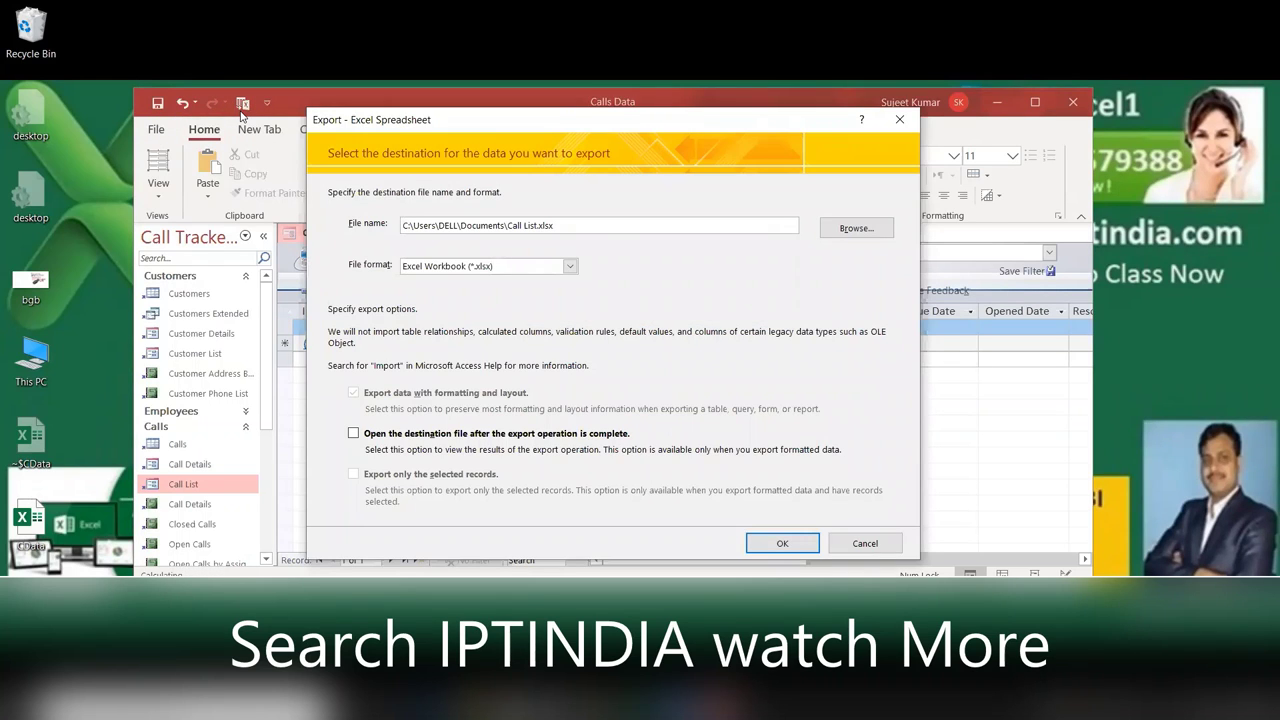
key("Escape")
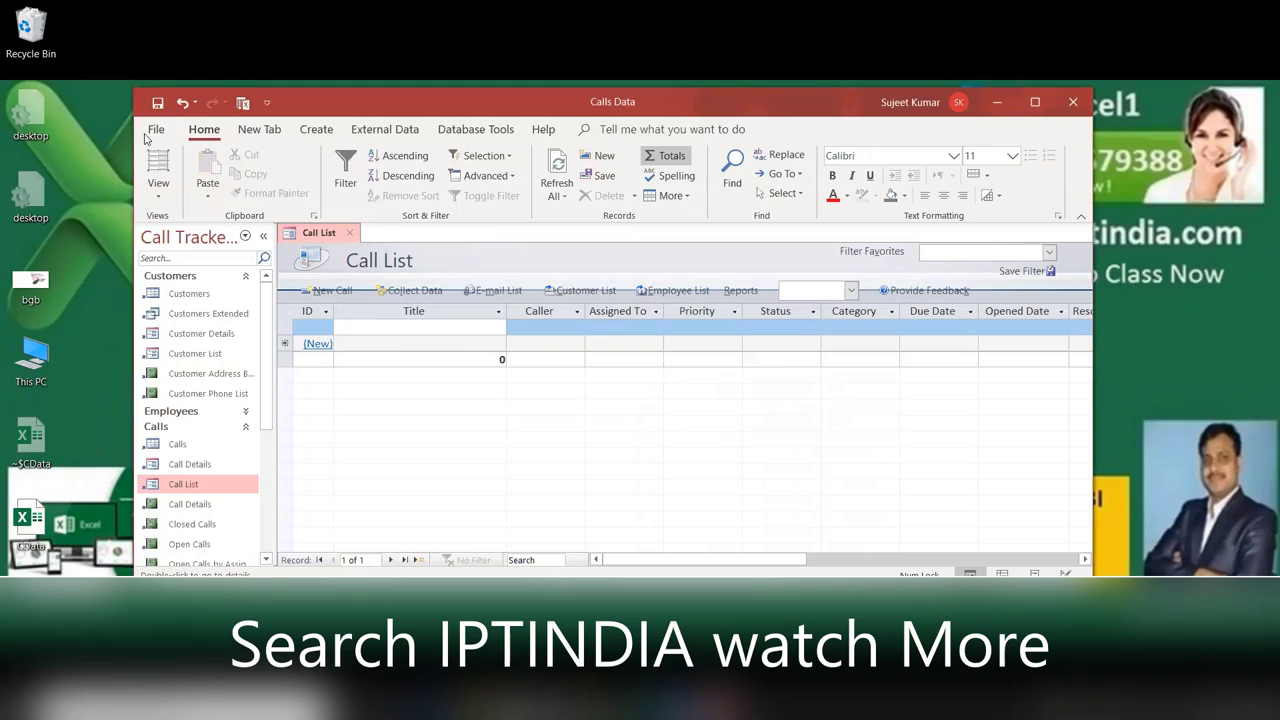
left_click(152, 132)
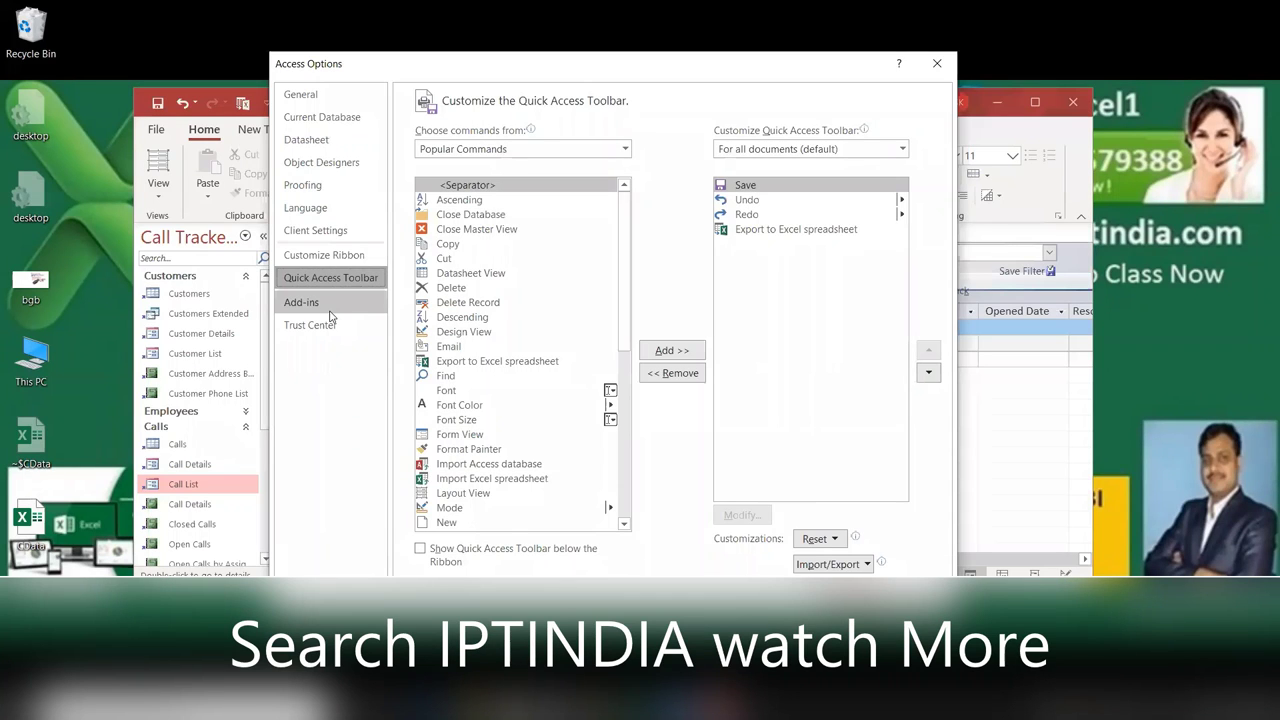
View Add-ins, close Options, dismiss the icon warning, and close the empty COM Add-ins list
left_click(331, 309)
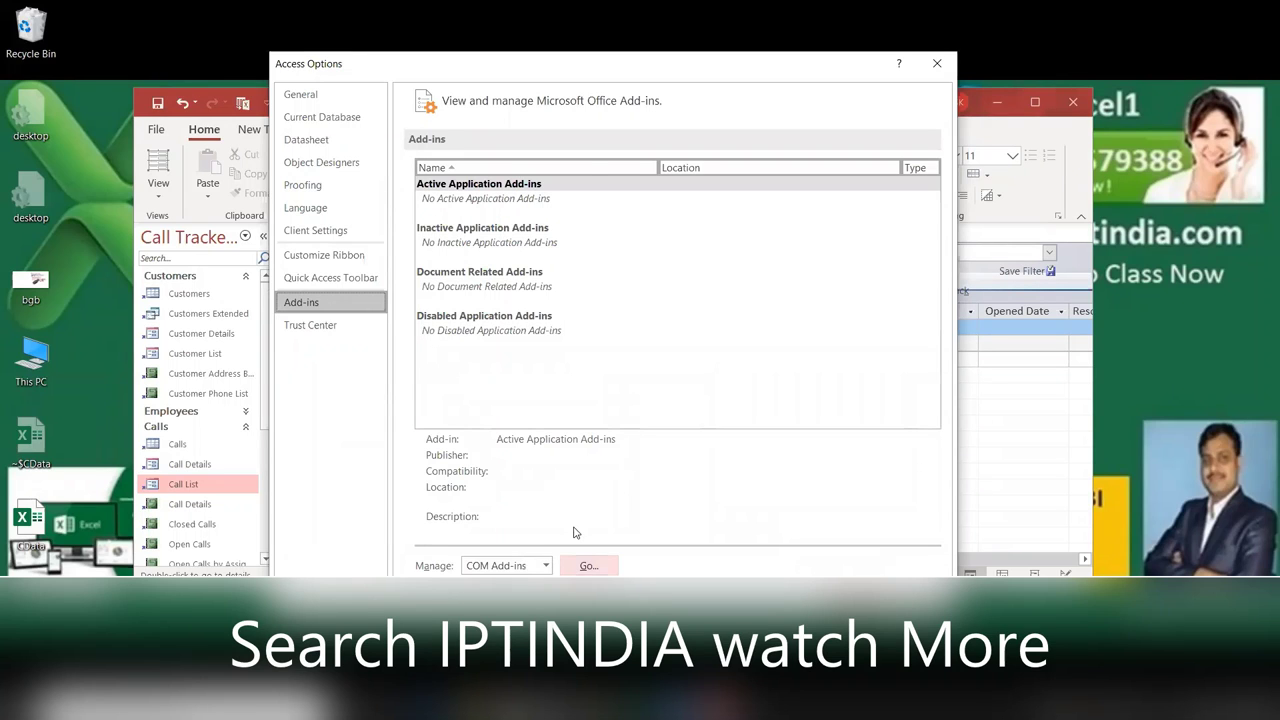
key("Return")
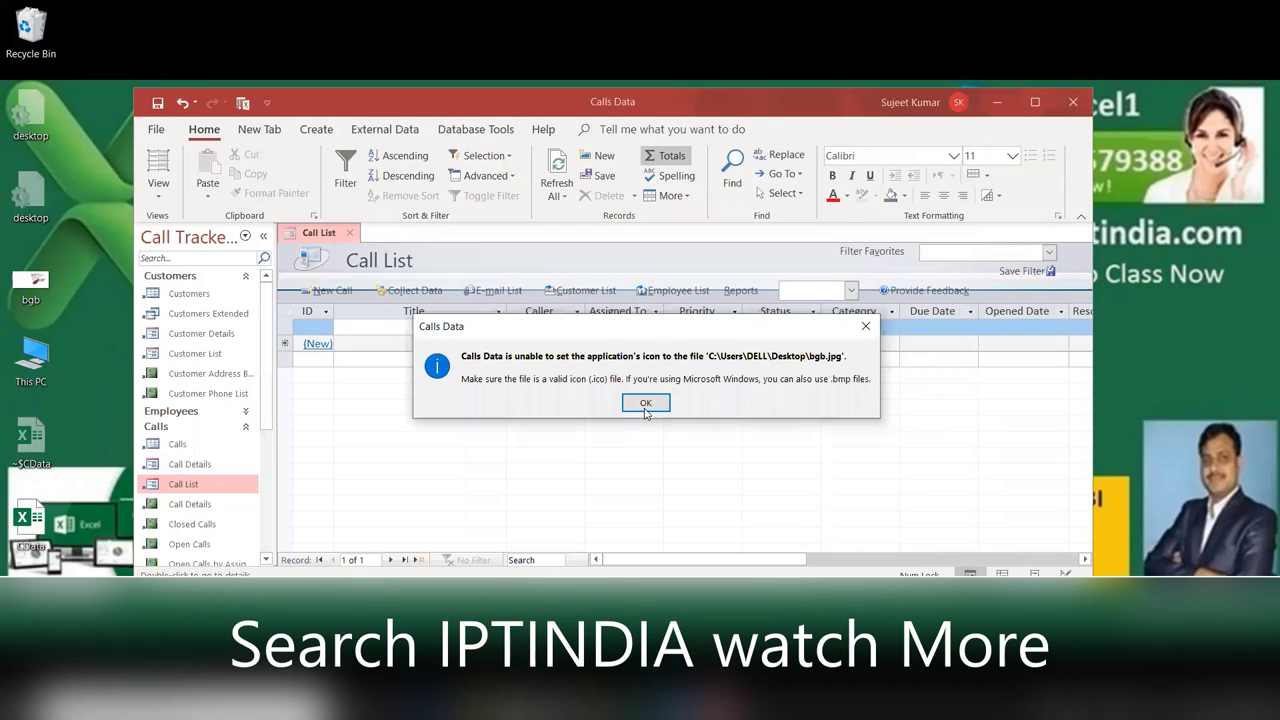
left_click(643, 394)
key("Return")
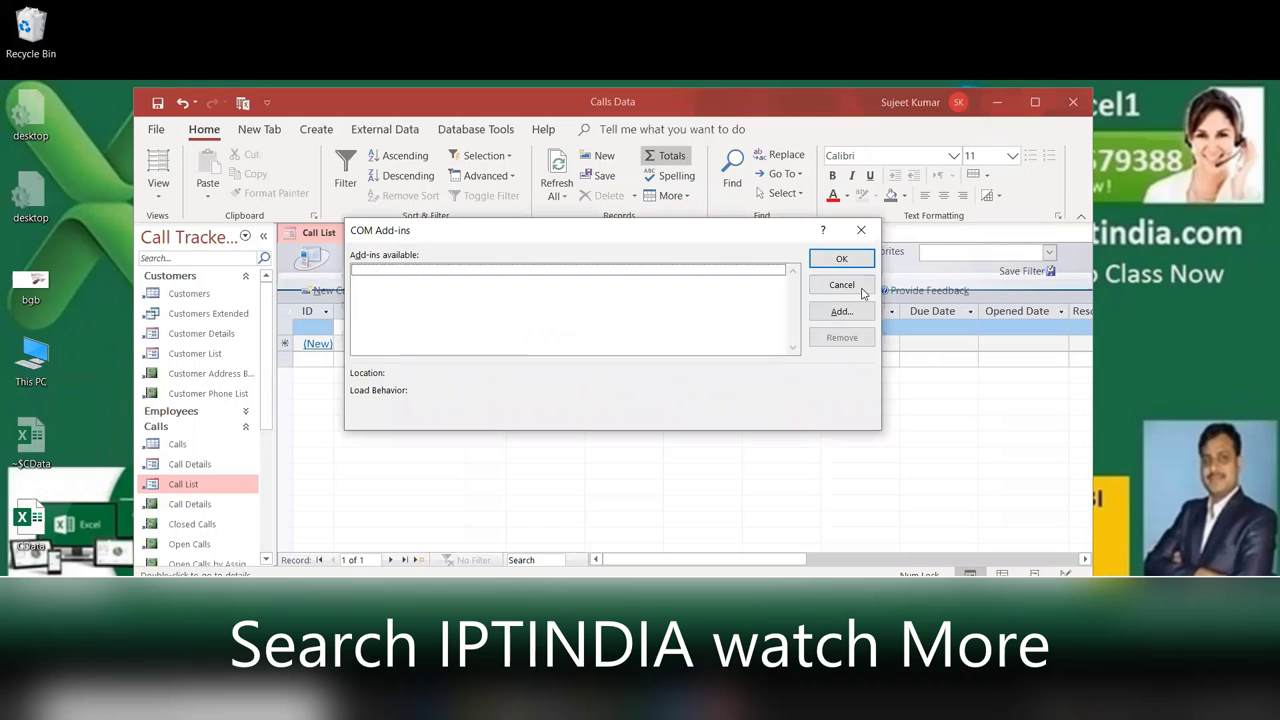
left_click(858, 288)
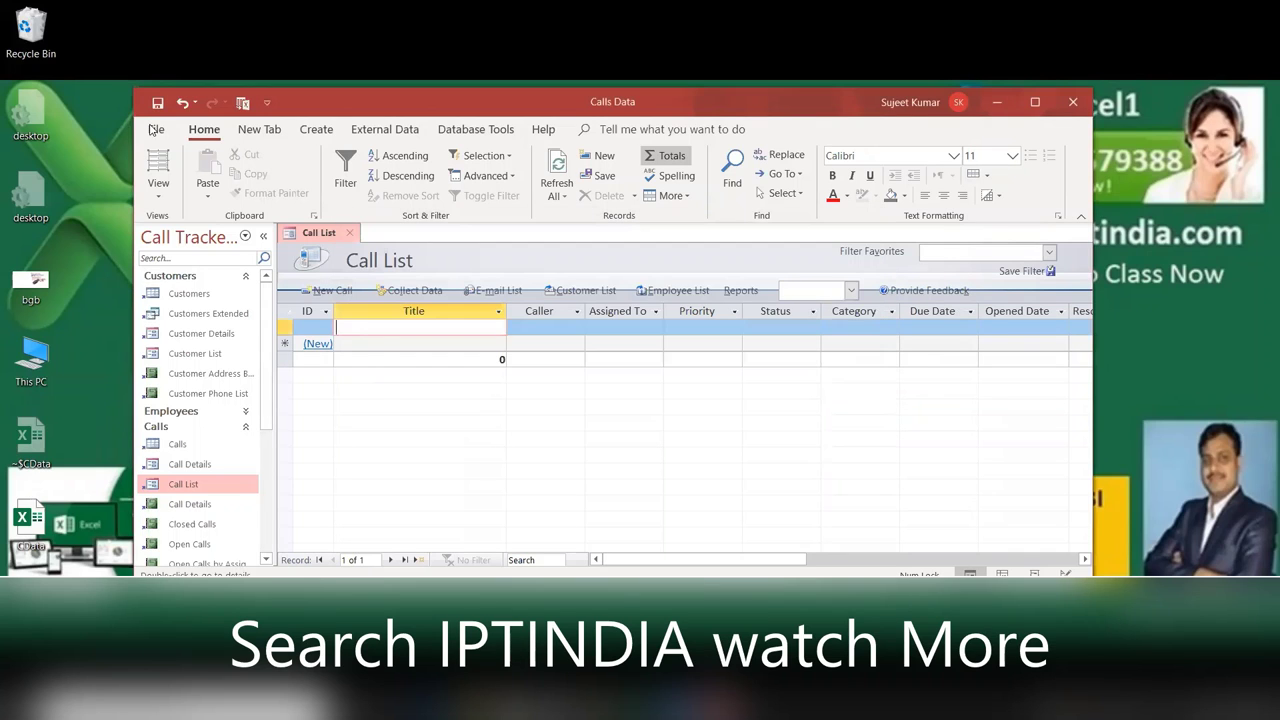
left_click(155, 129)
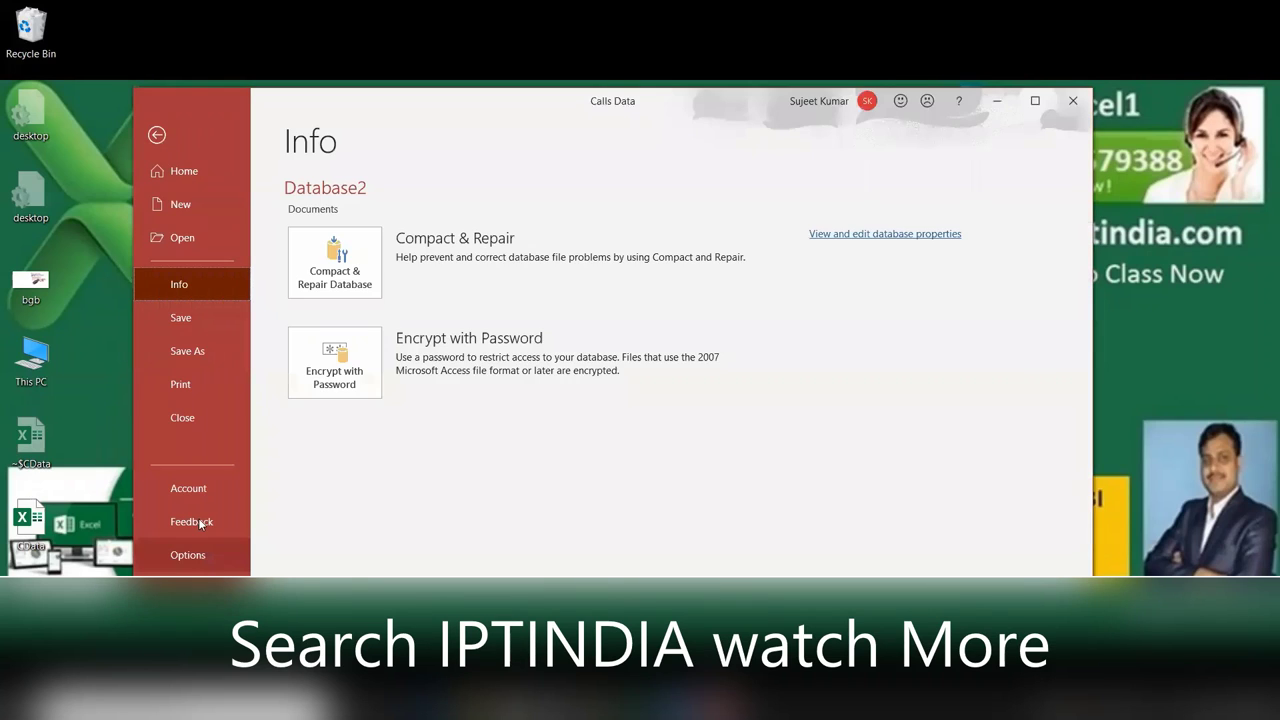
Clear the application icon path in Current Database options and apply the change
left_click(190, 554)
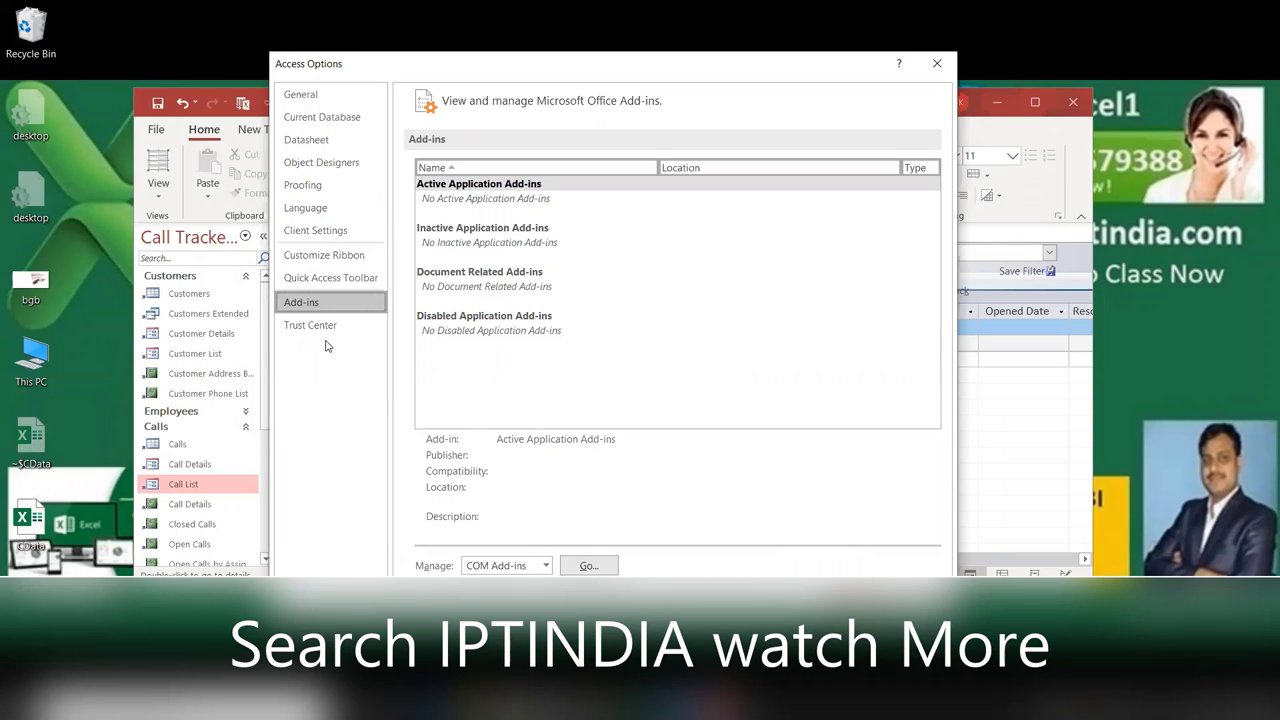
left_click(315, 118)
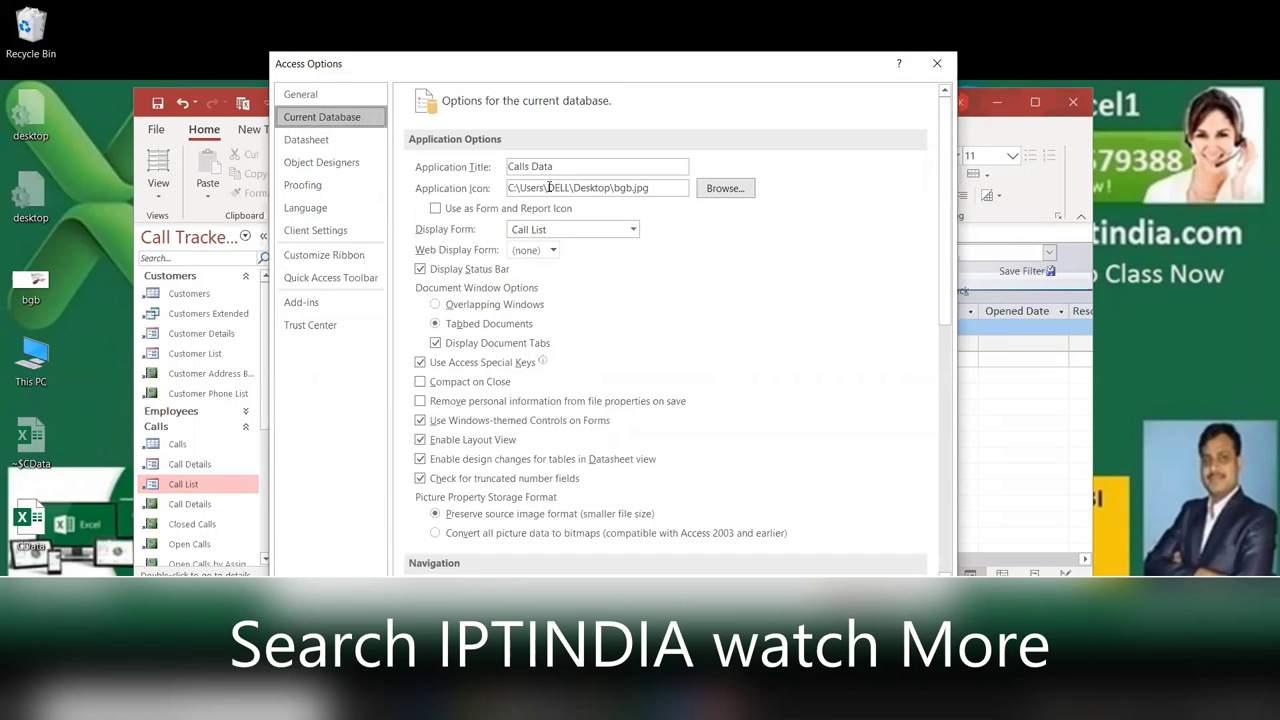
double_click(549, 187)
key("Delete")
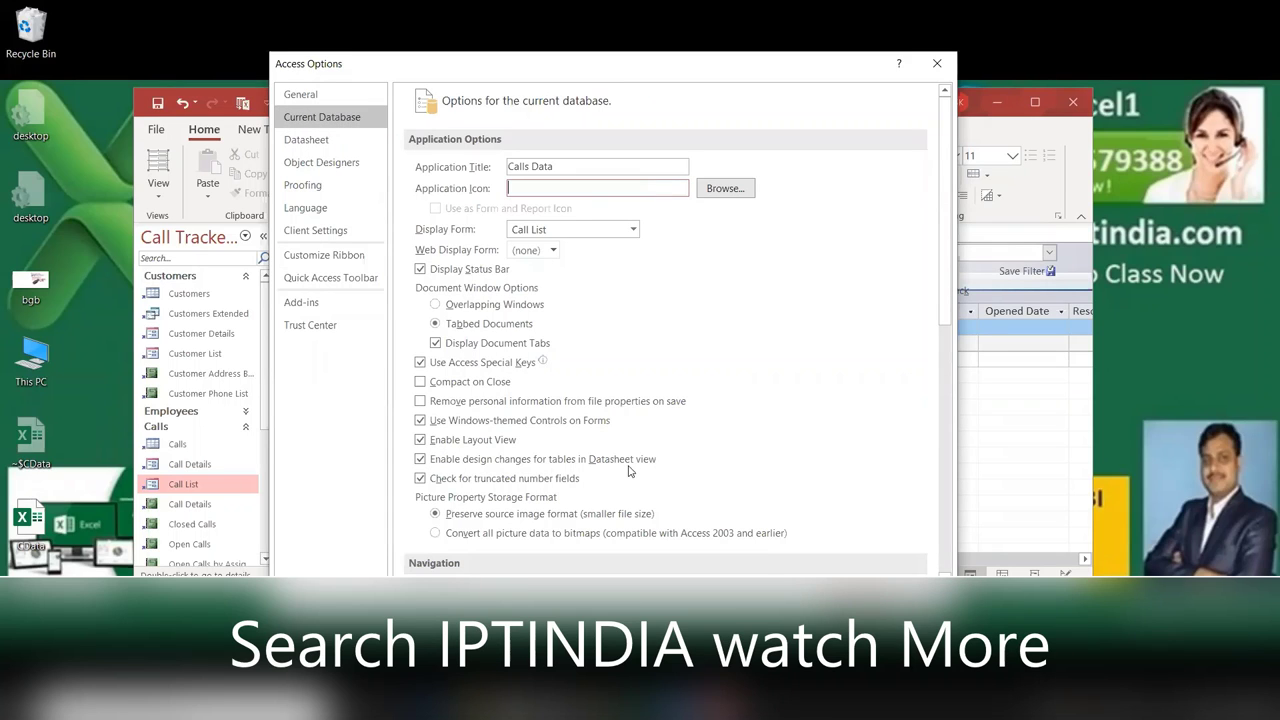
key("Return")
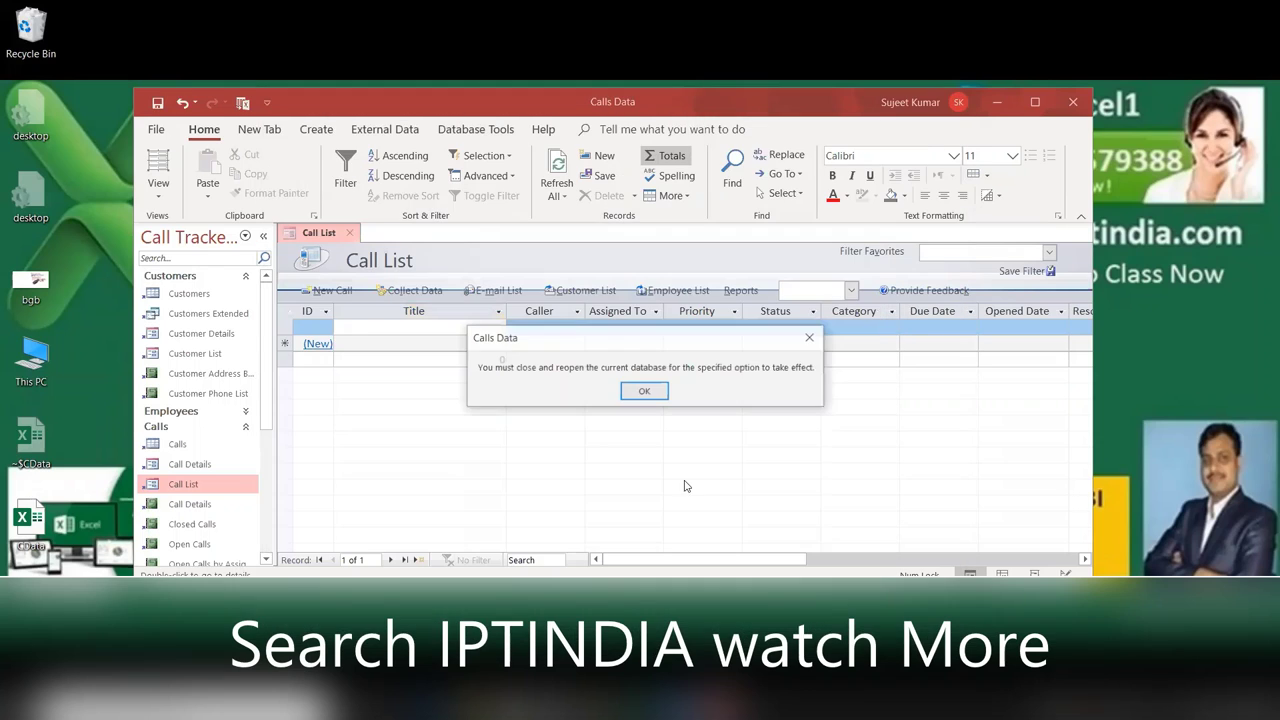
Acknowledge the reopen-database notice and bring up the Add-ins page of Access Options
left_click(656, 396)
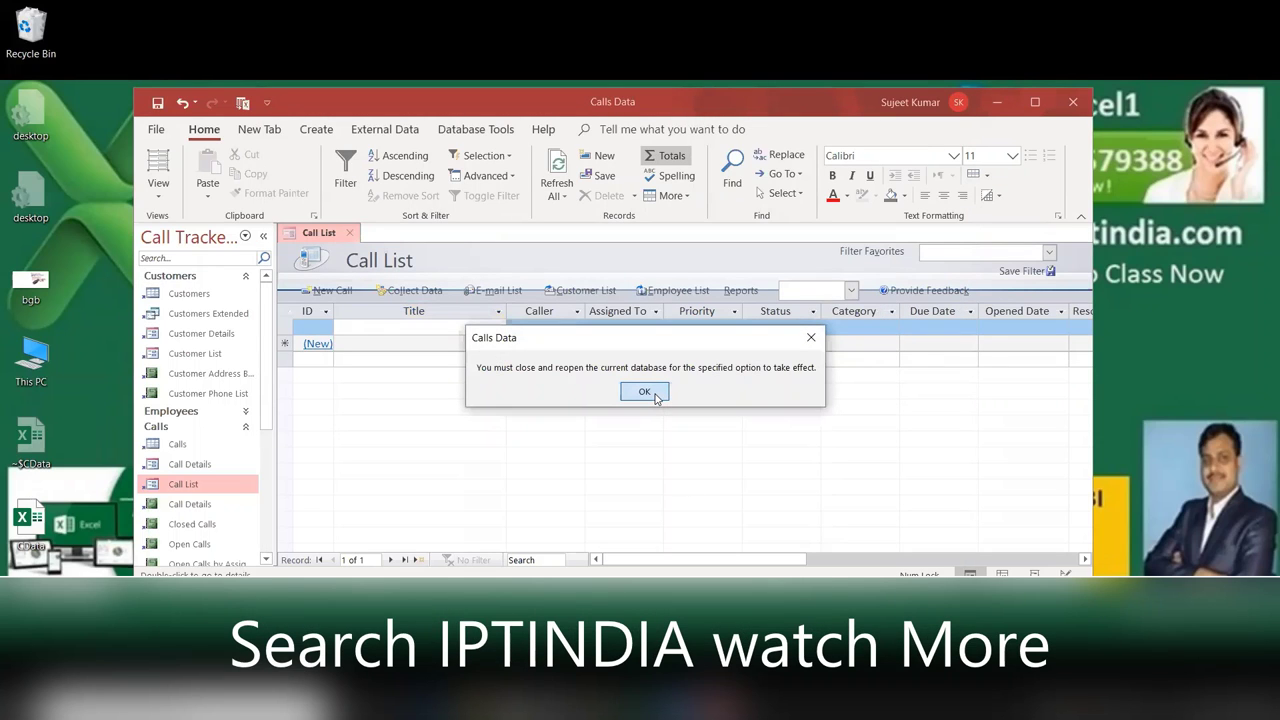
left_click(157, 133)
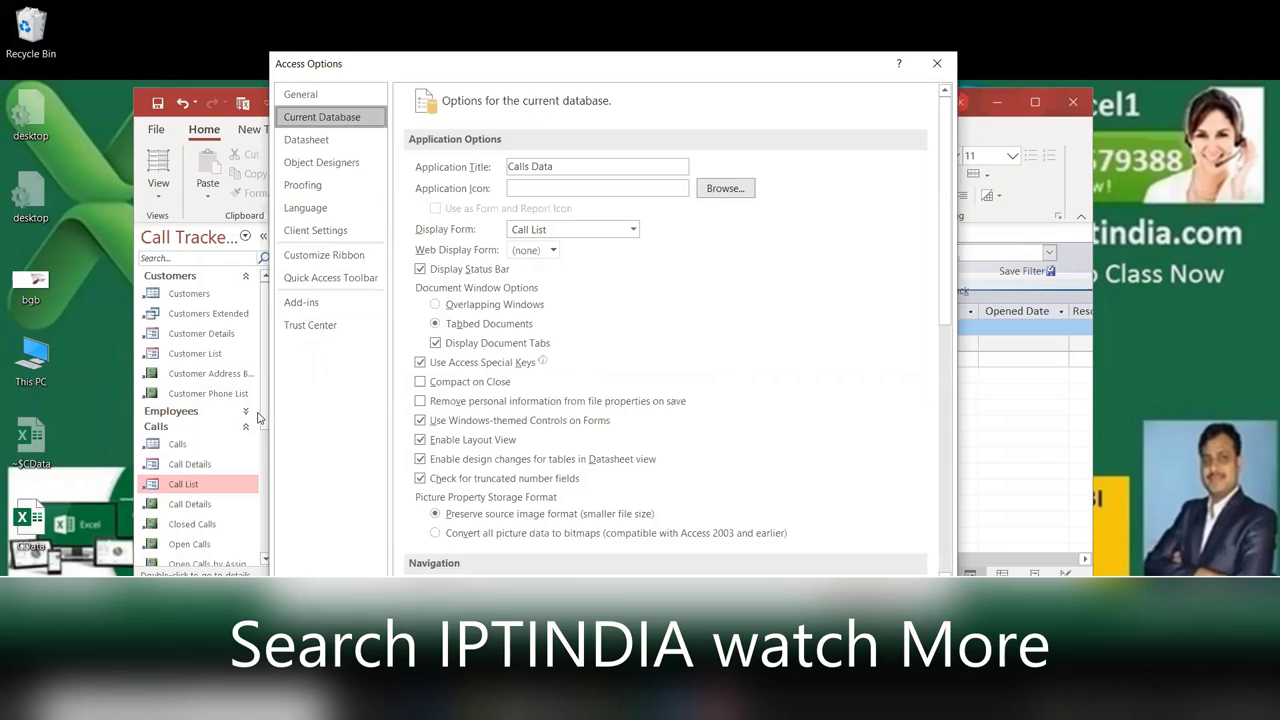
left_click(293, 303)
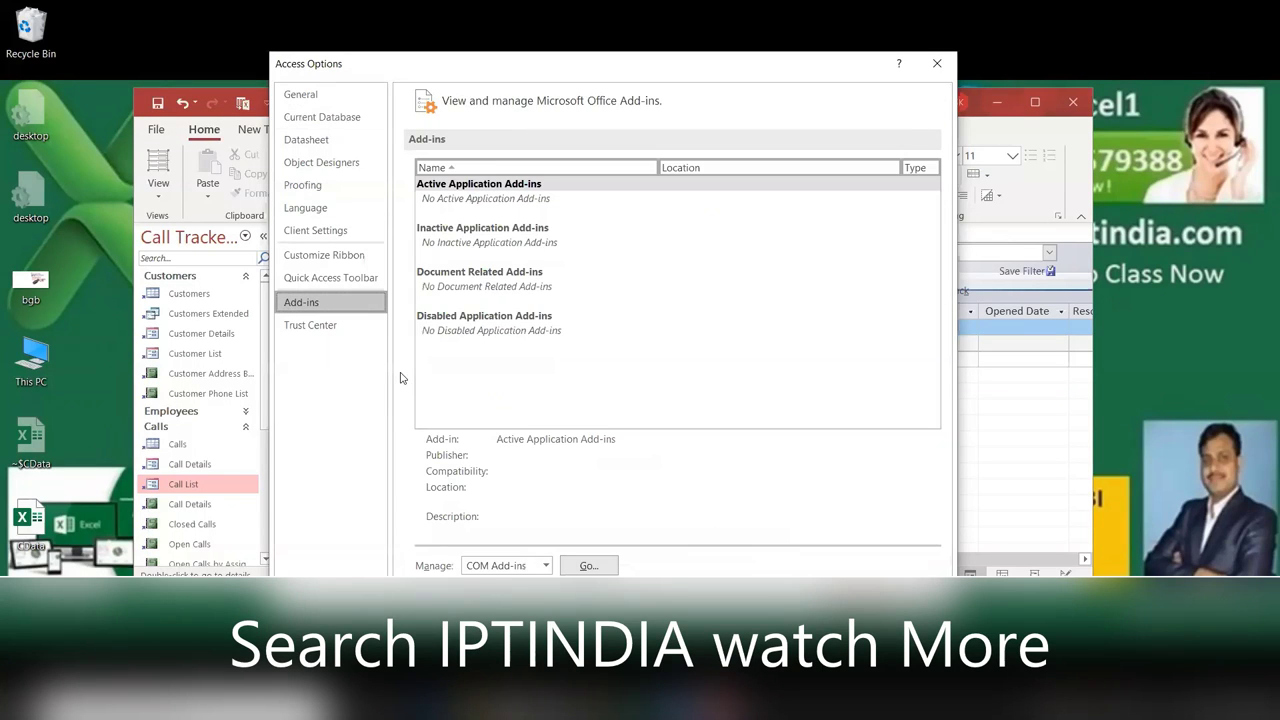
Open the Access Add-ins manager, cancel adding a new add-in, and return to the File Info page
left_click(545, 565)
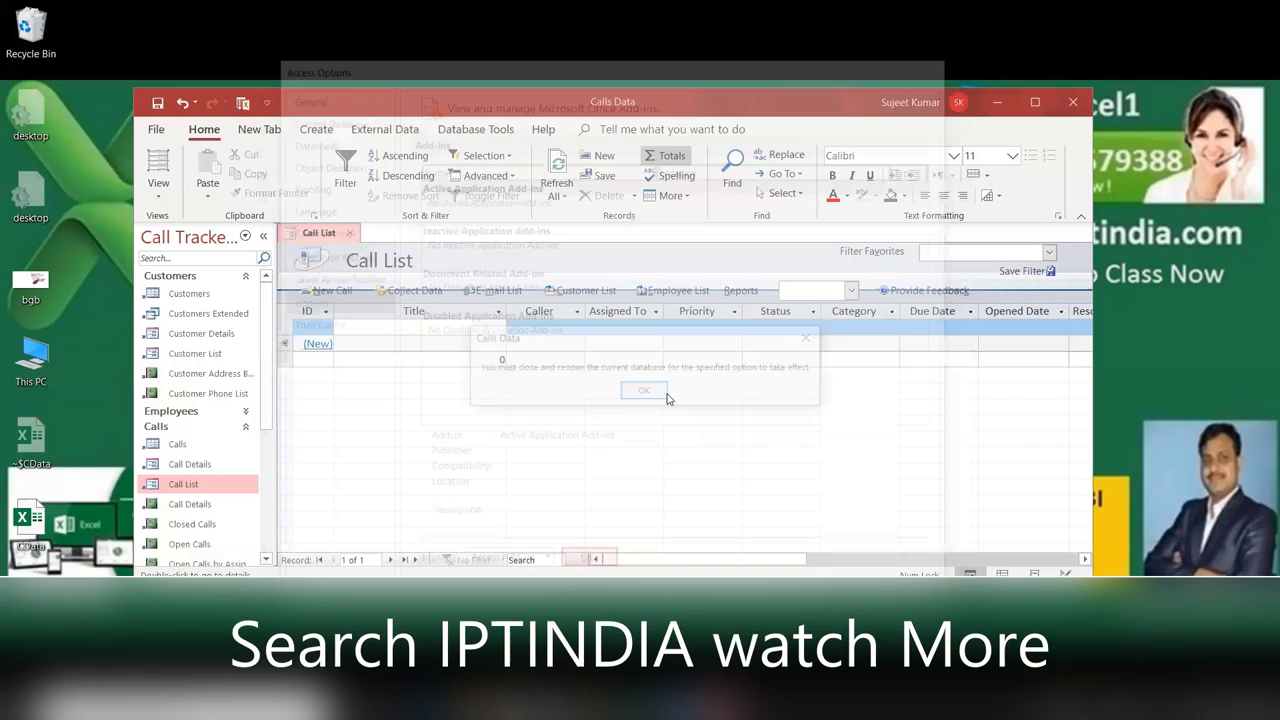
left_click(660, 391)
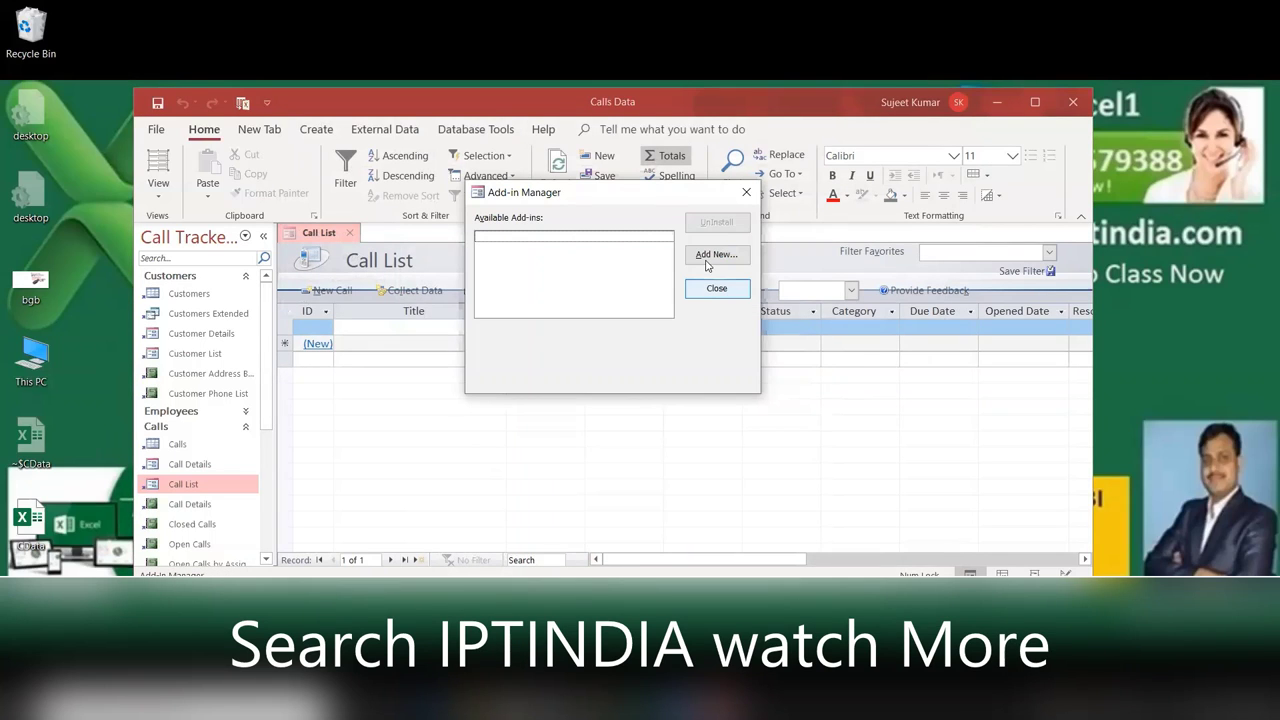
left_click(707, 258)
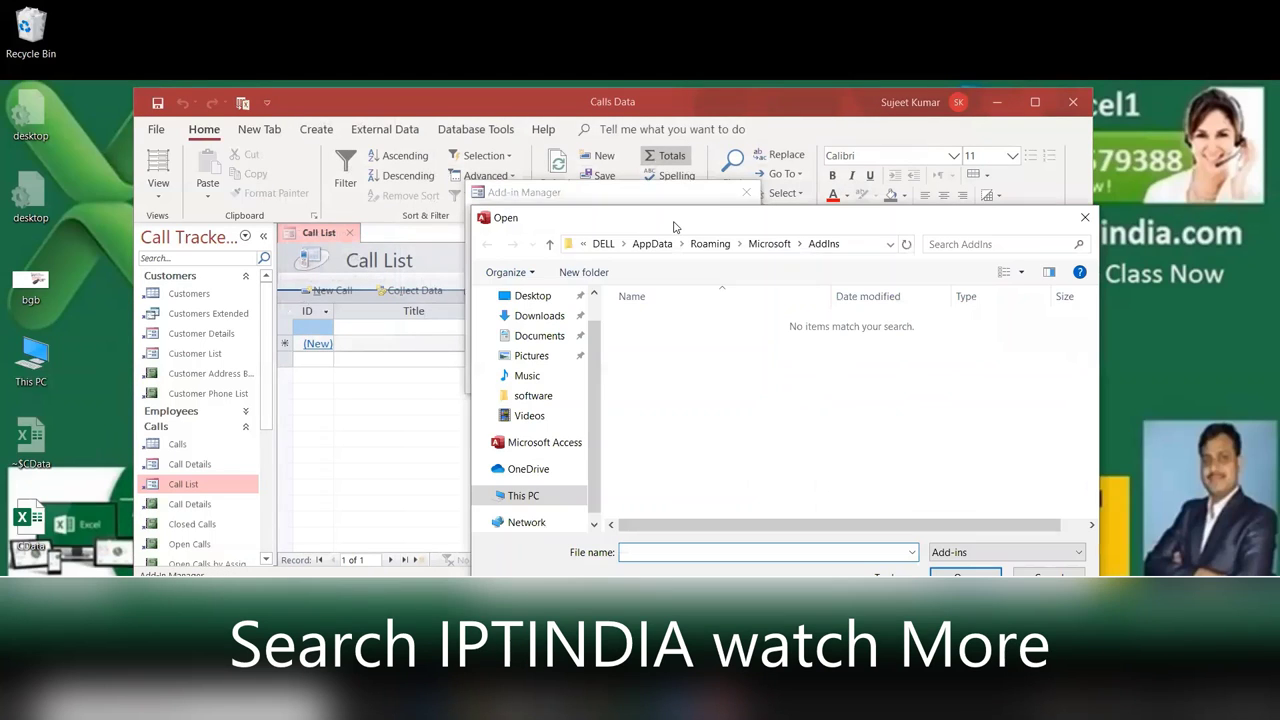
left_click(1030, 577)
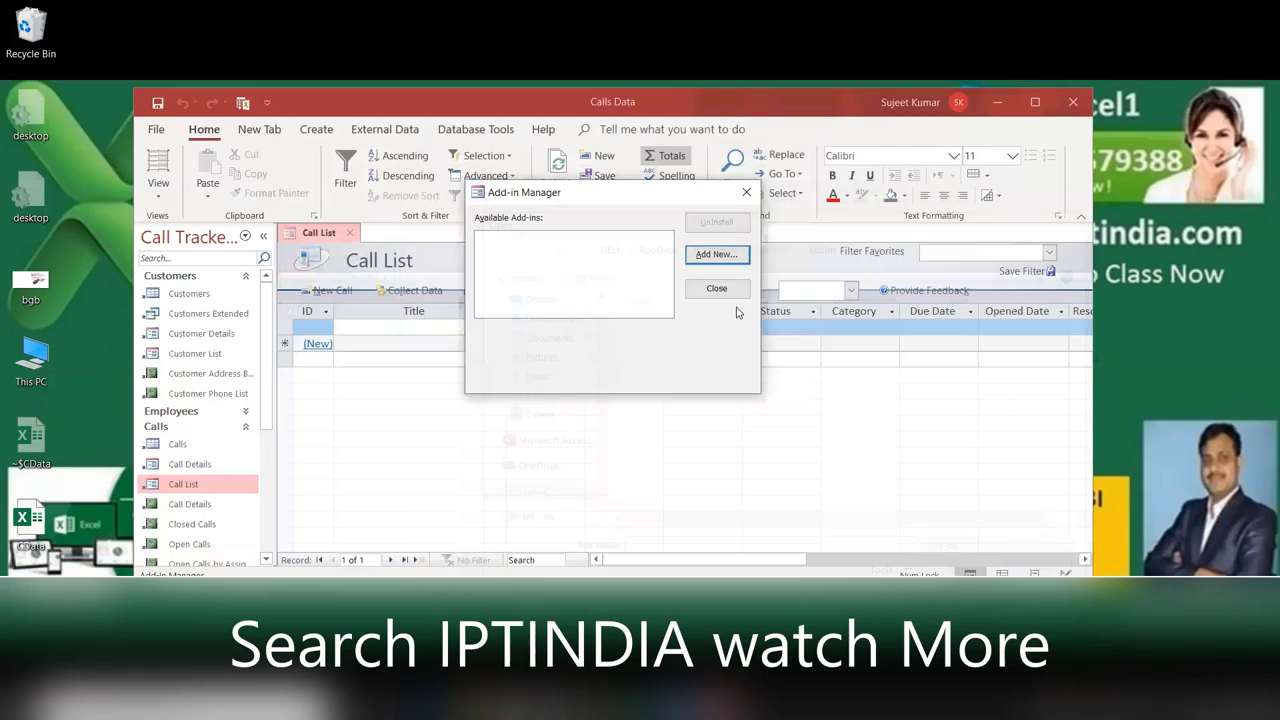
key("Escape")
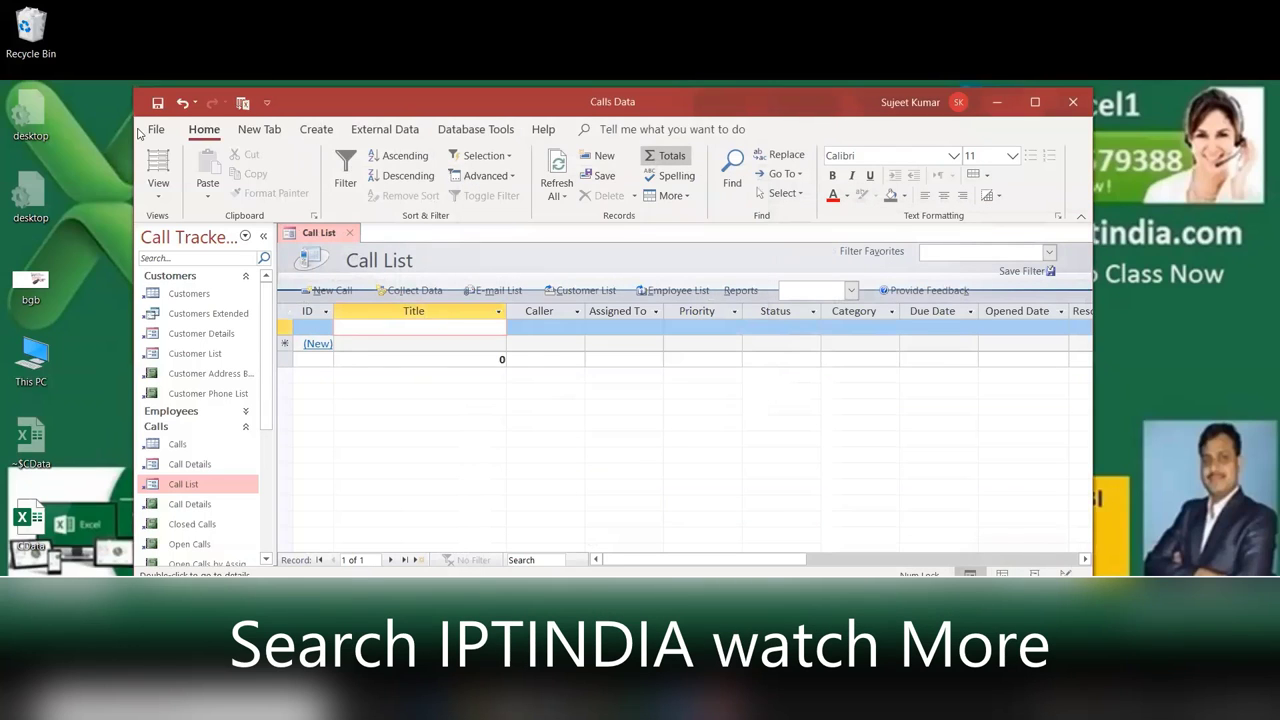
left_click(150, 127)
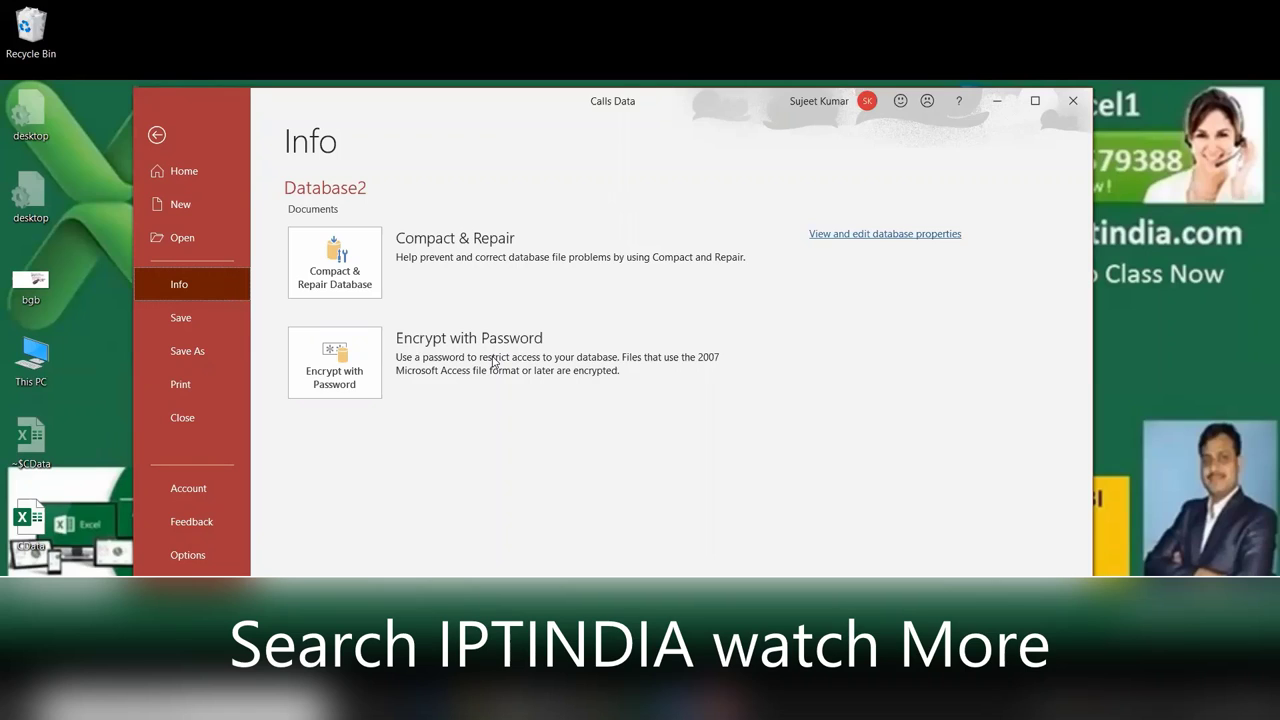
Open Access Options and browse its pages from Quick Access Toolbar through Current Database, ending on General
left_click(186, 554)
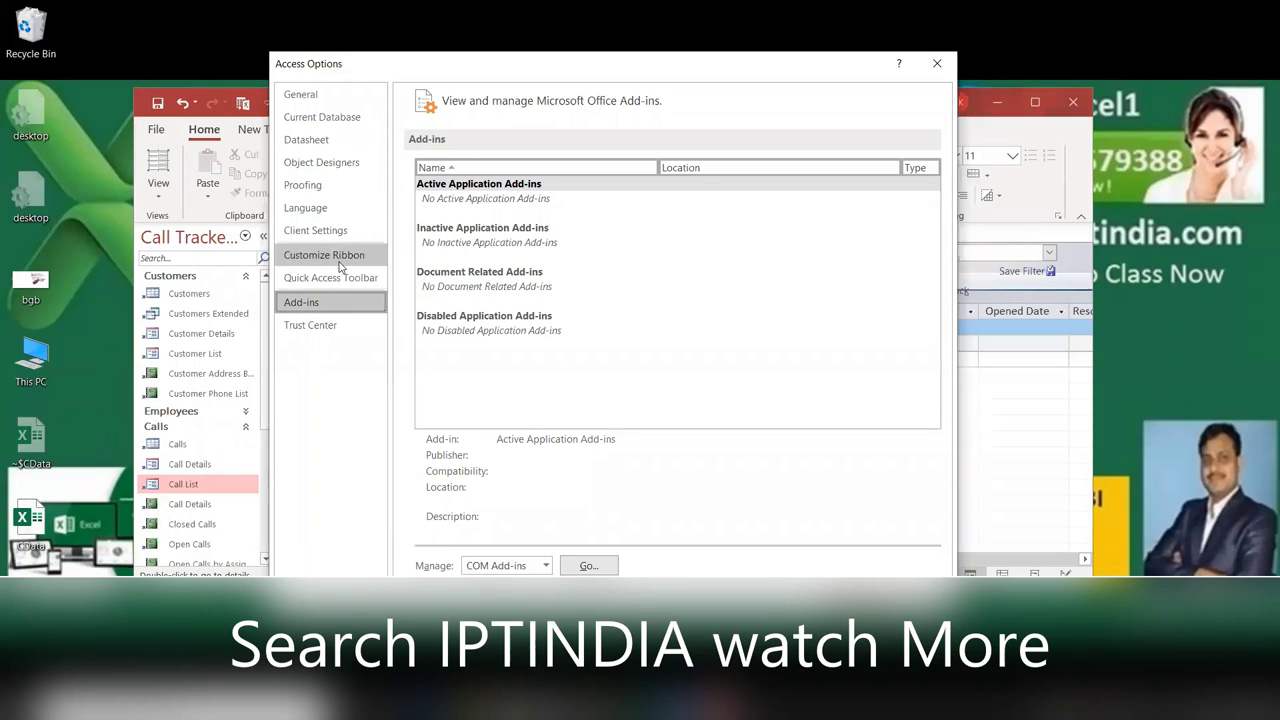
left_click(340, 275)
left_click(333, 250)
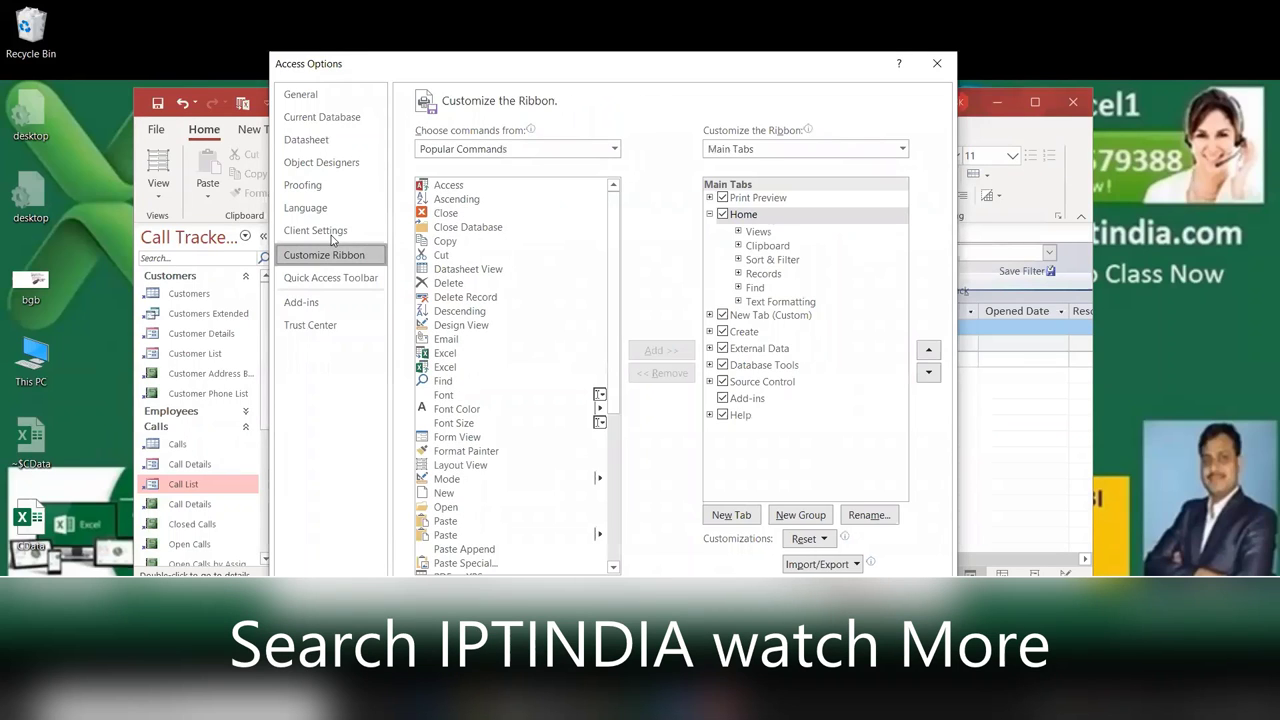
left_click(332, 230)
left_click(330, 207)
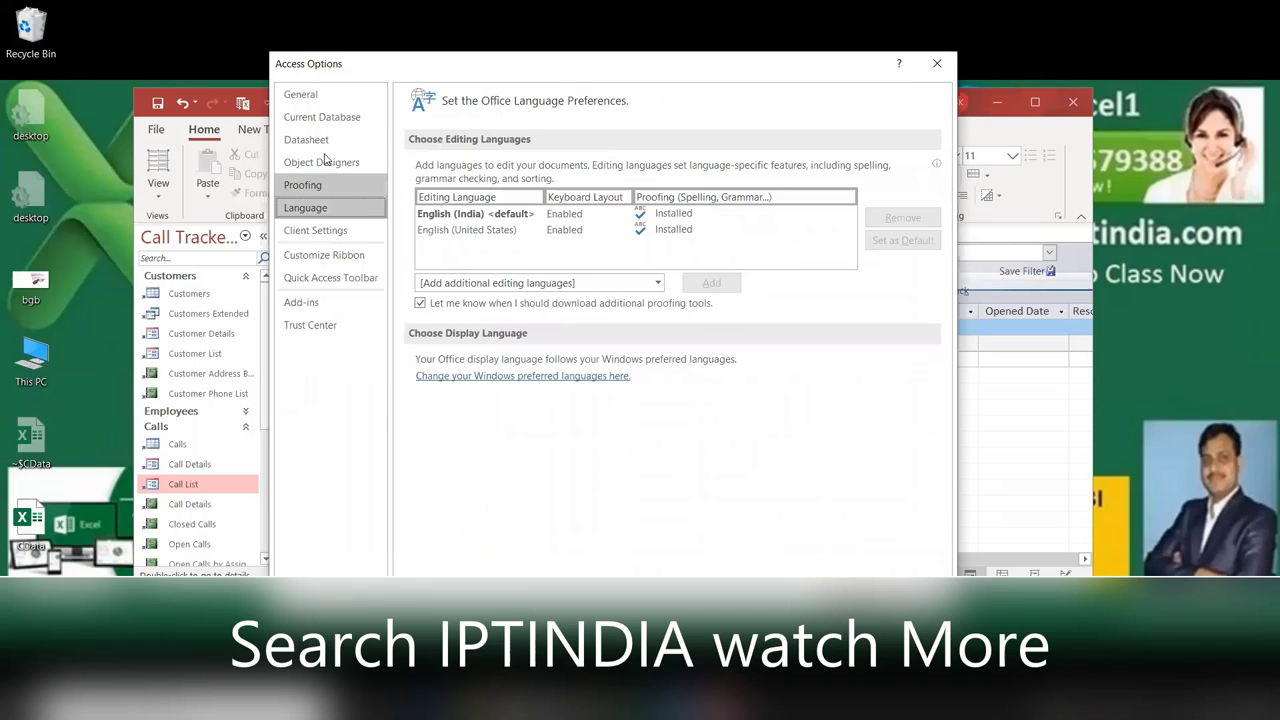
left_click(325, 160)
left_click(322, 142)
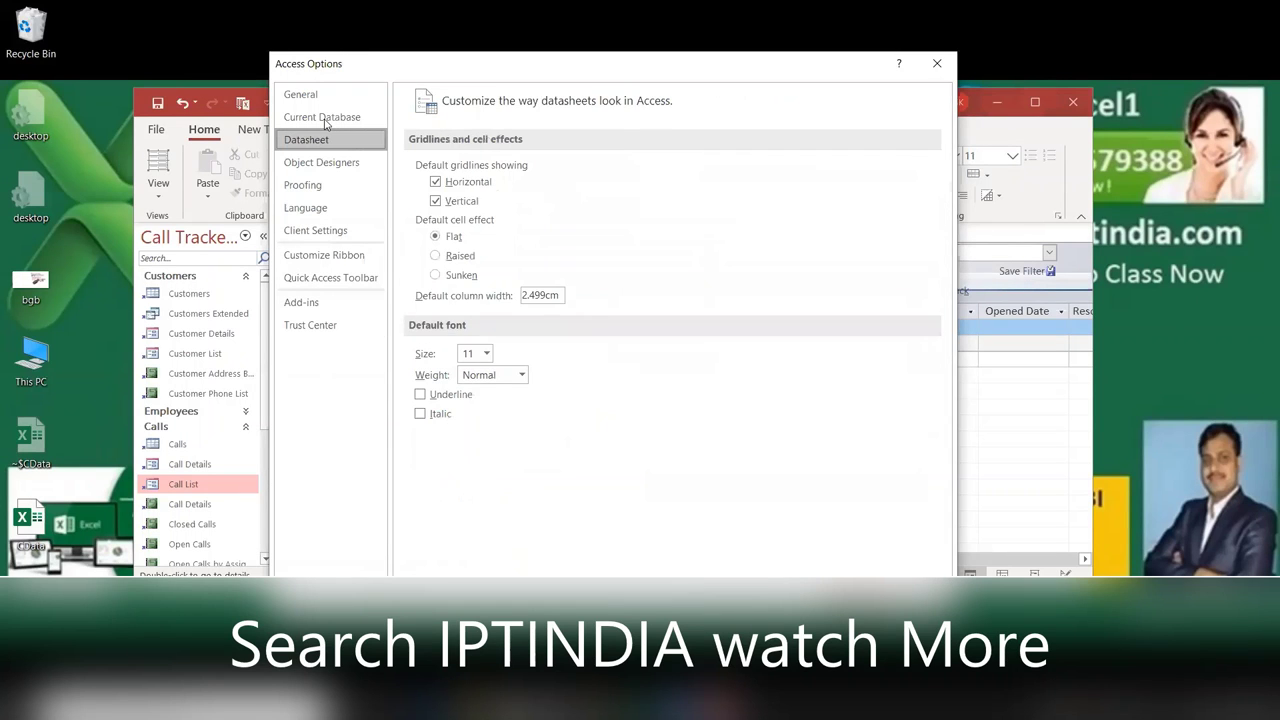
left_click(326, 120)
left_click(326, 98)
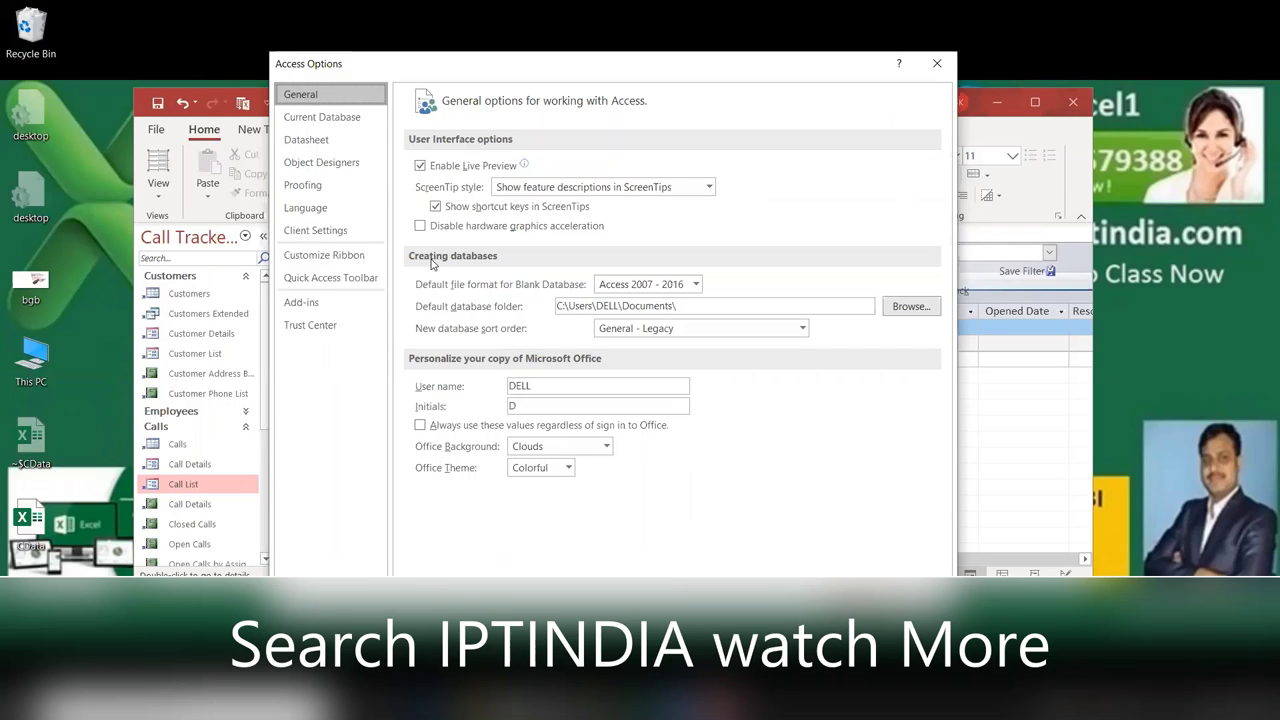
Inspect the default file format and new-database sort order lists without changing them
left_click(643, 289)
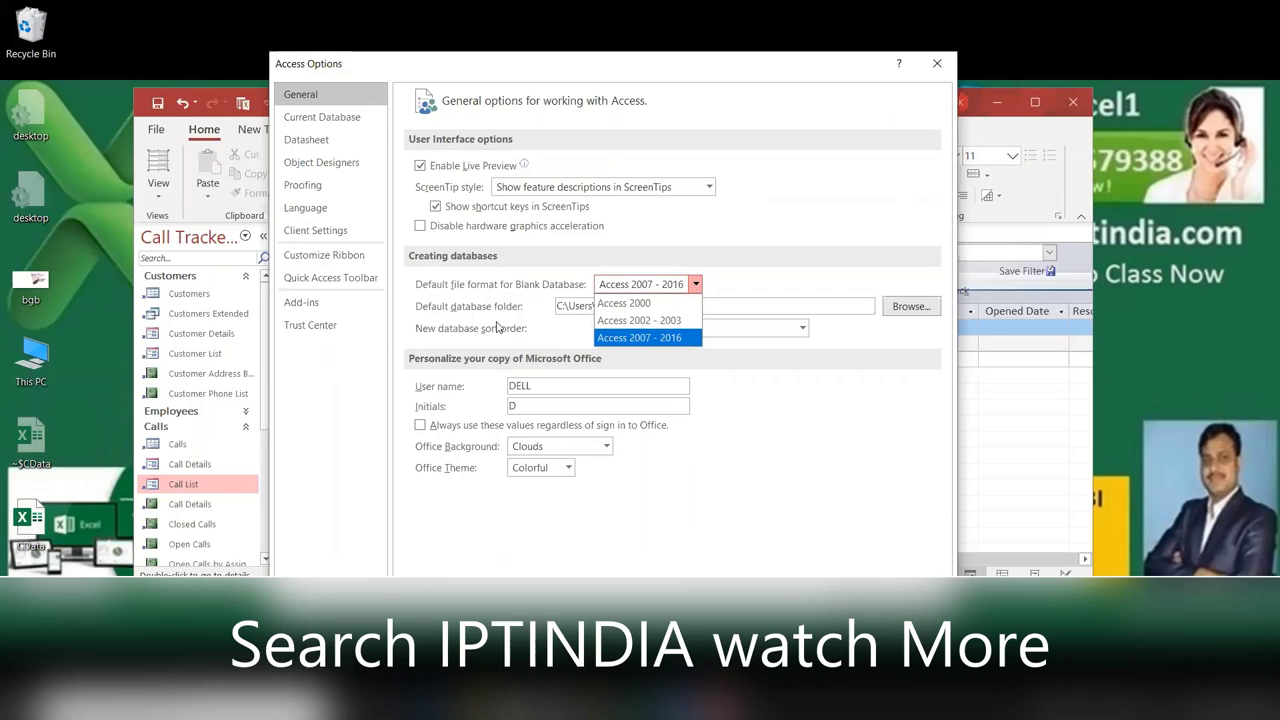
key("Escape")
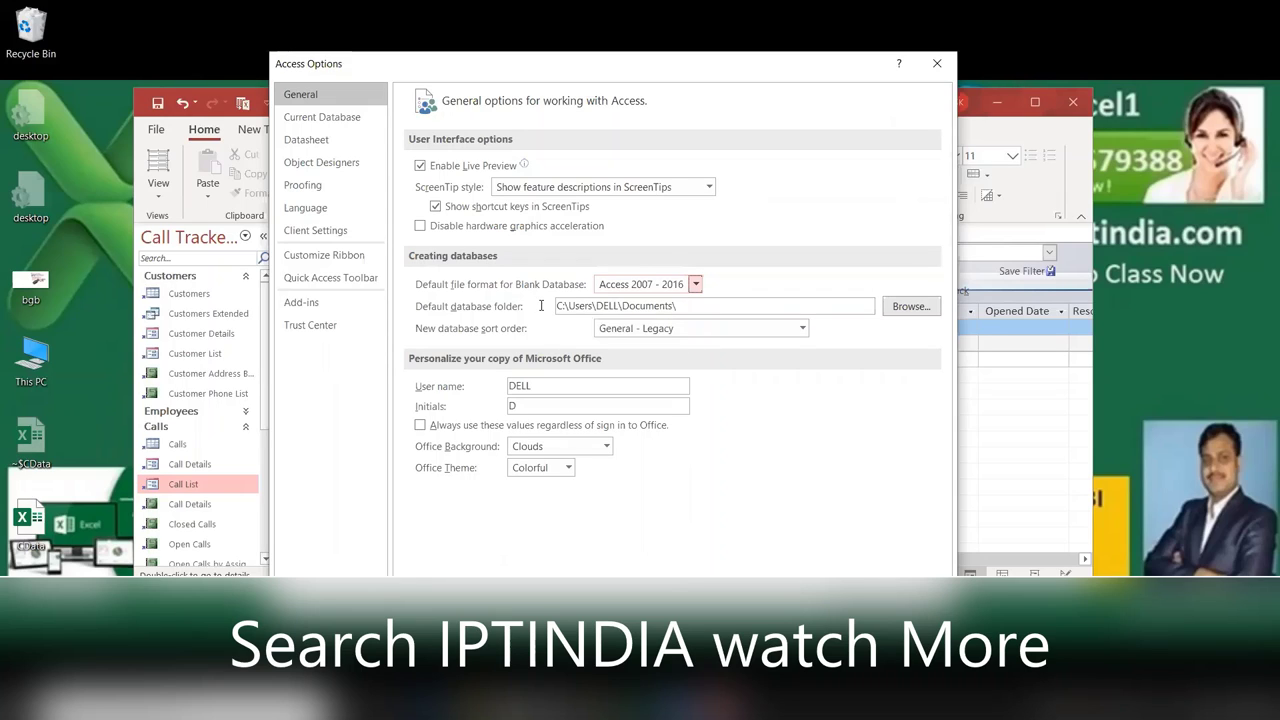
key("Tab")
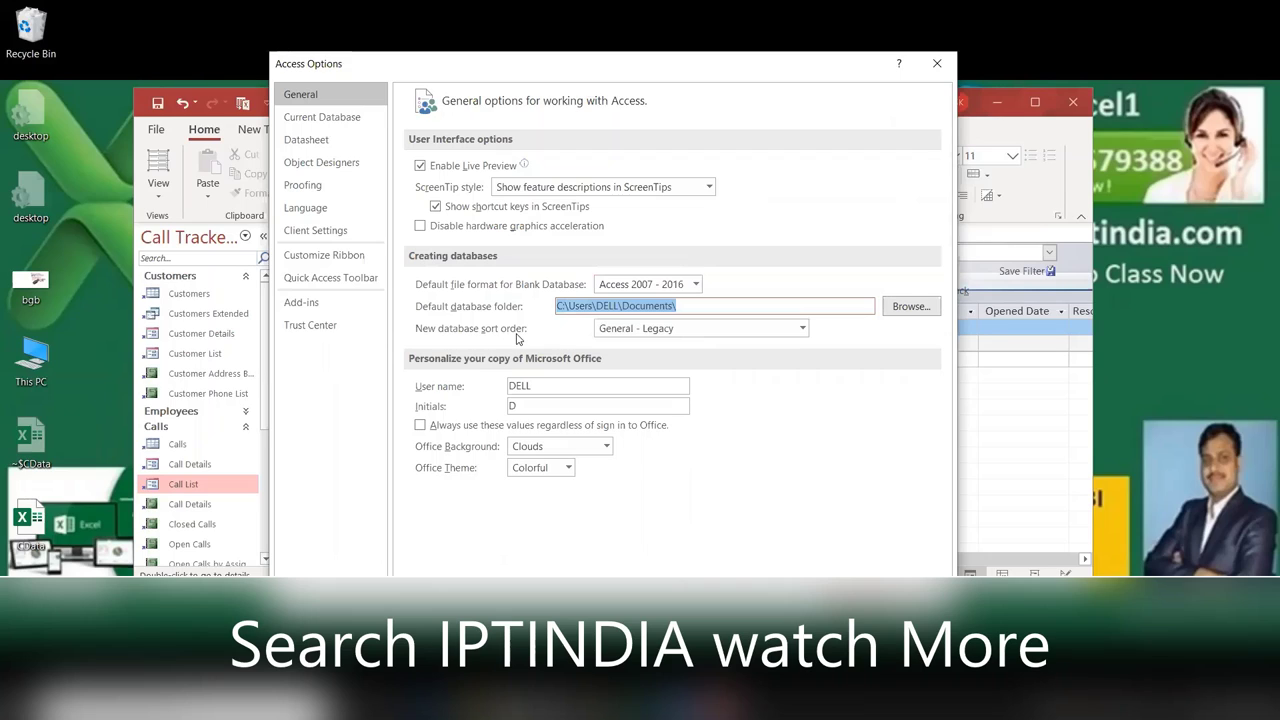
left_click(628, 330)
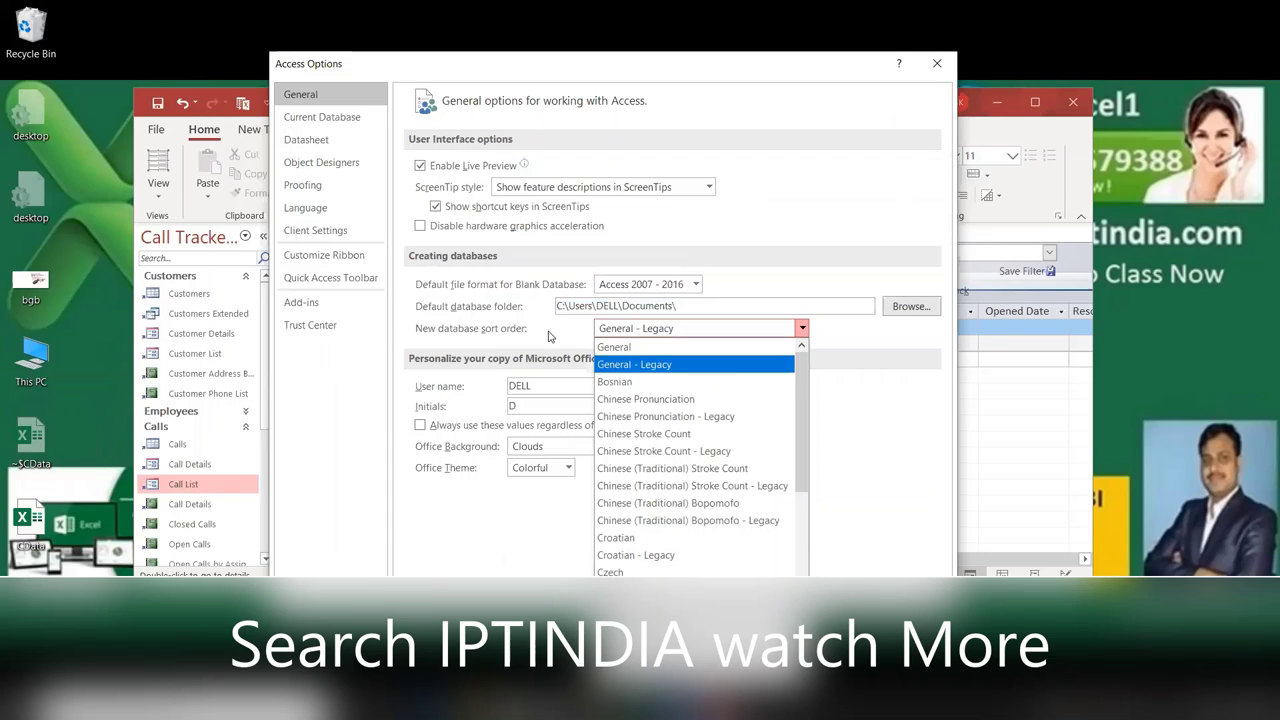
left_click(517, 328)
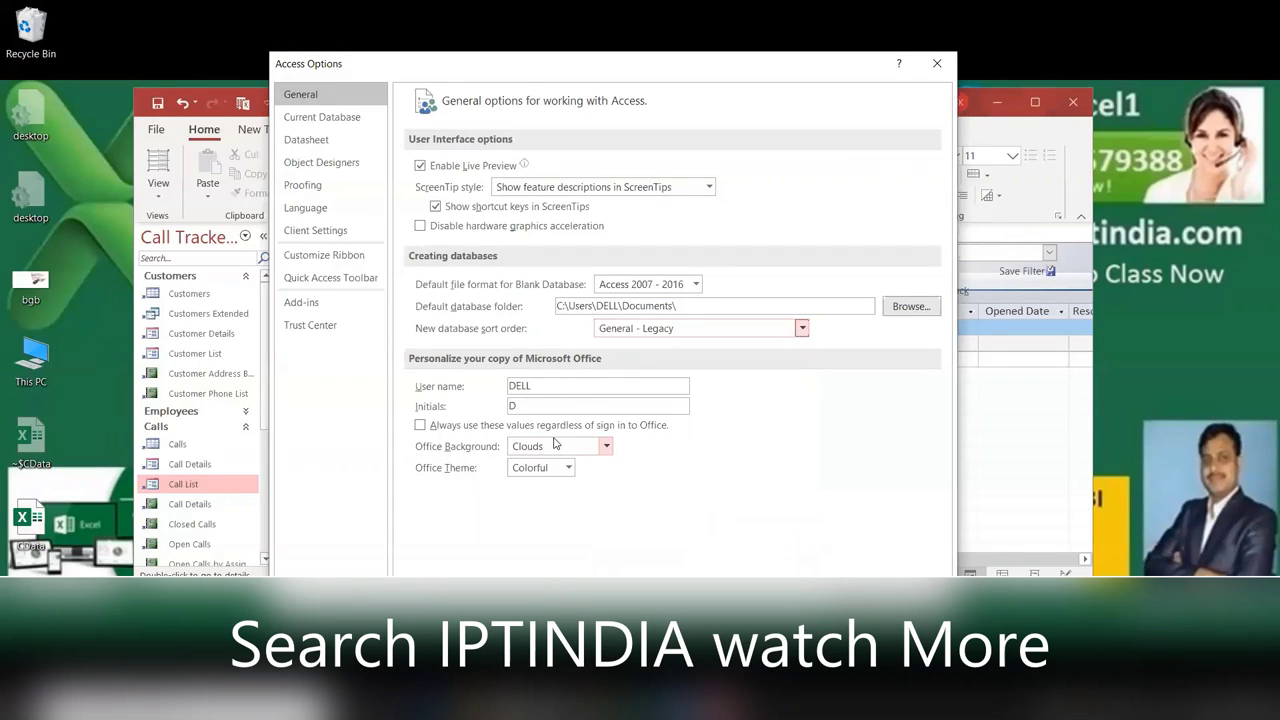
Change the Office user name to IPT_Excel_School and accept the Options
double_click(530, 386)
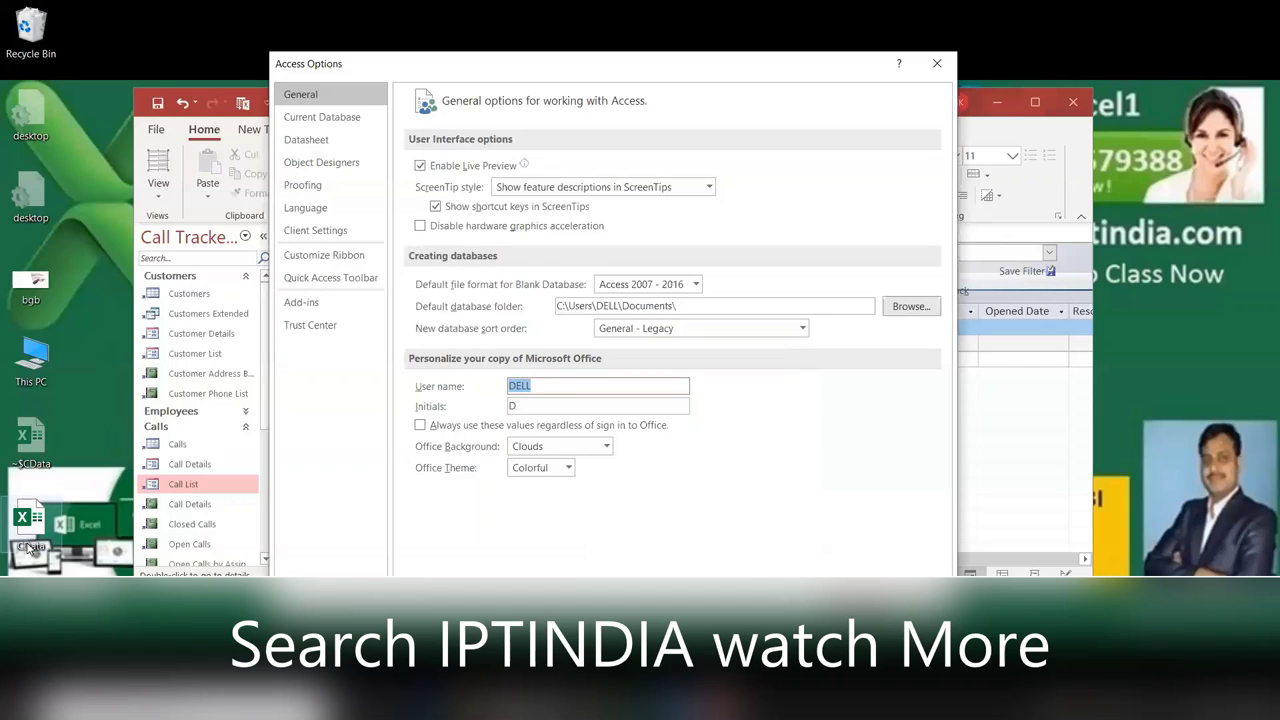
left_click(33, 547)
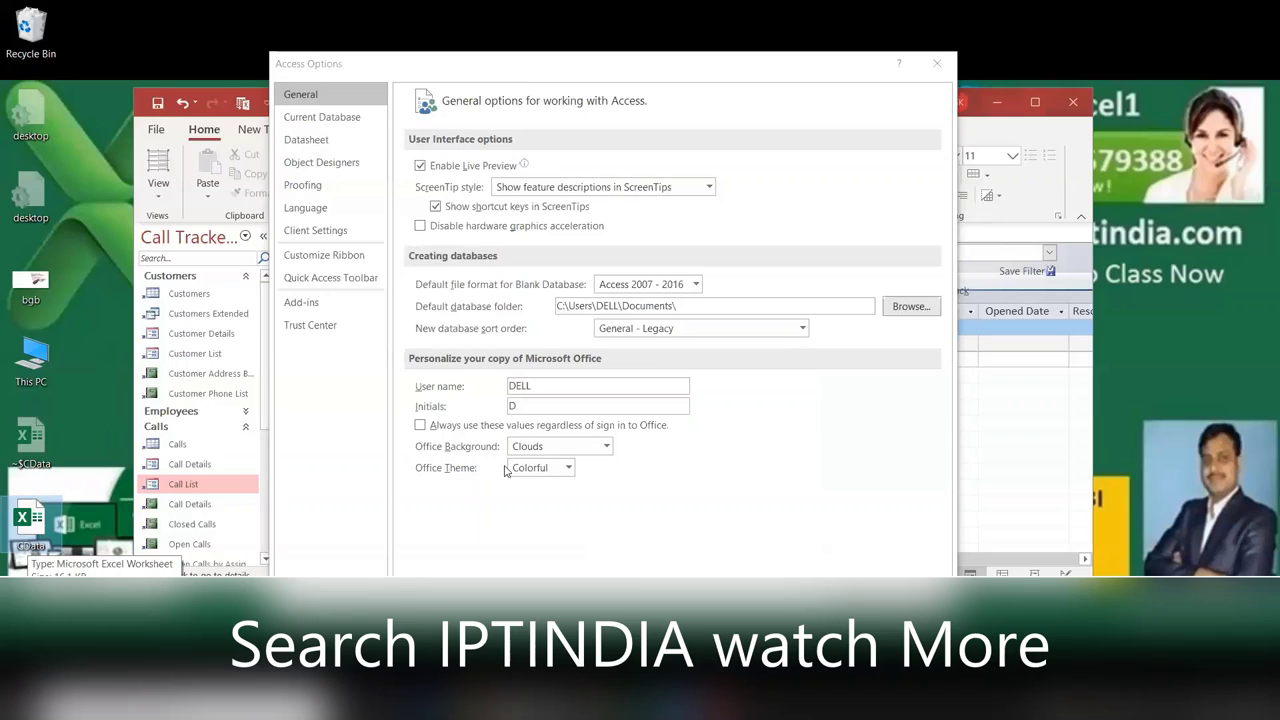
left_click(469, 381)
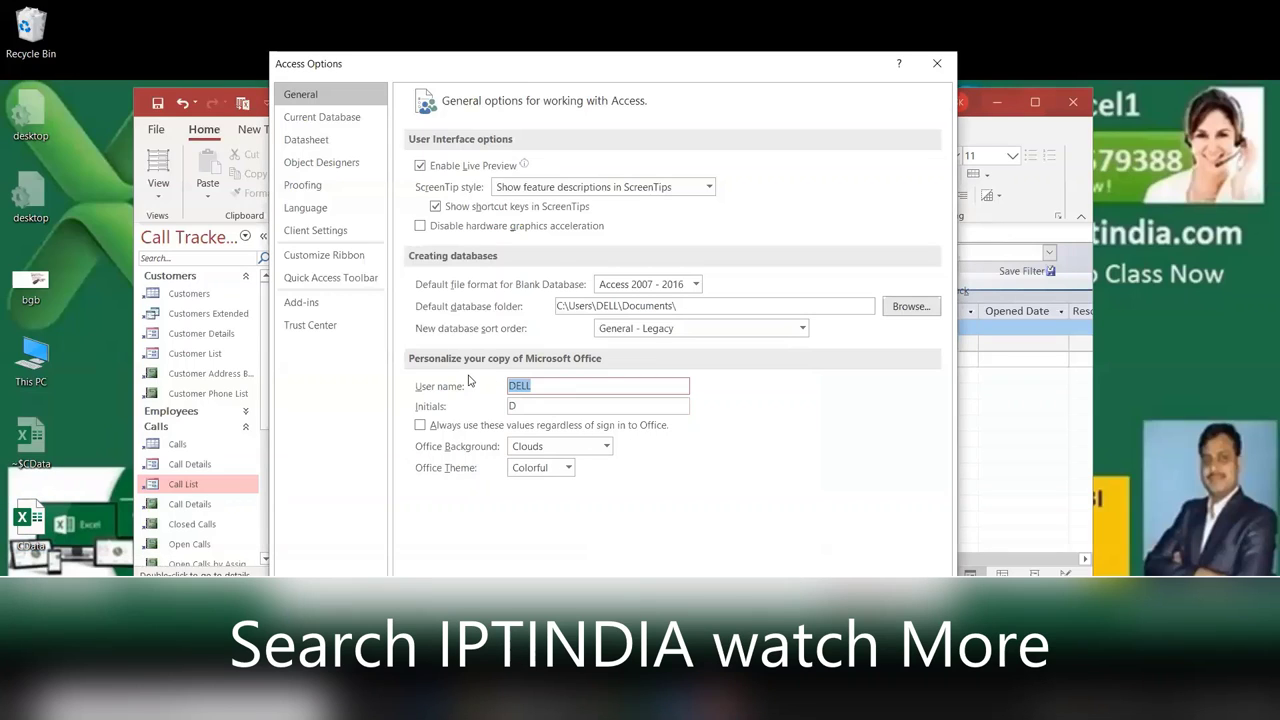
type("E")
type("xcel")
key("BackSpace")
key("BackSpace")
key("BackSpace")
key("BackSpace")
type("IPT_")
type("Excel")
type("_Schoo")
type("l")
key("Return")
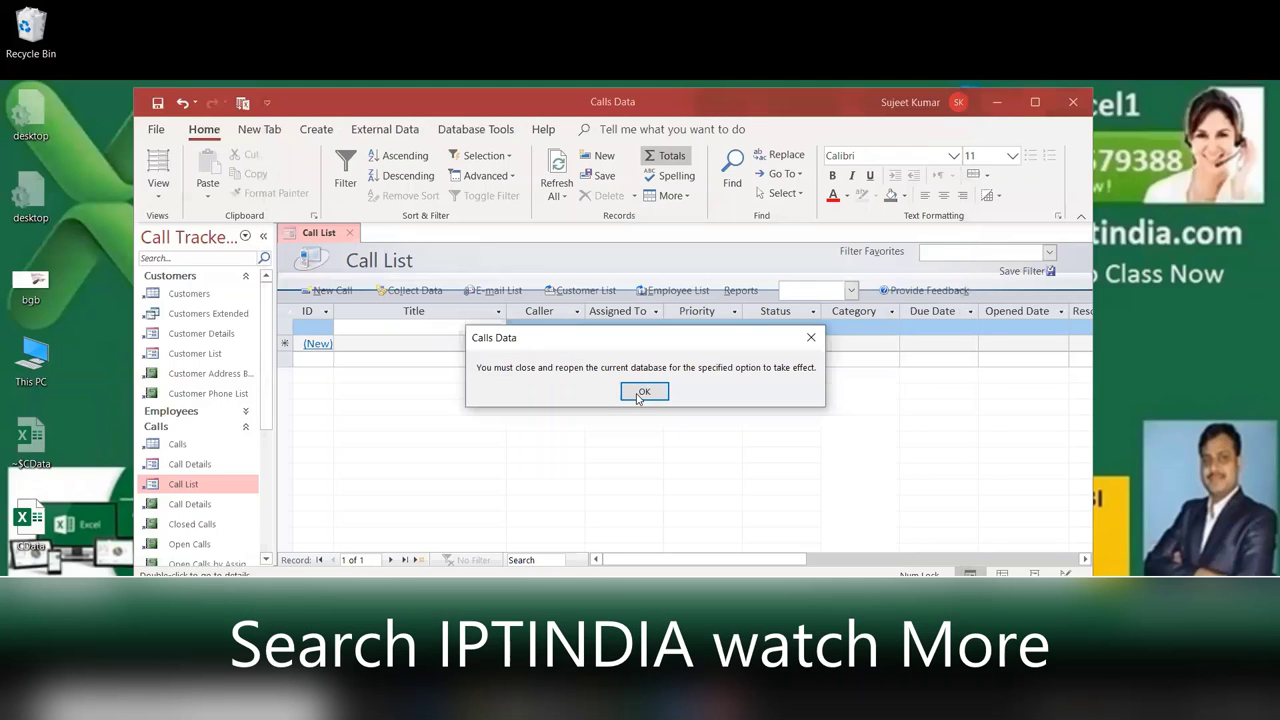
Dismiss the reopen notice and switch the Wi-Fi connection from NET-SSID1 to IPT_Excel
left_click(643, 392)
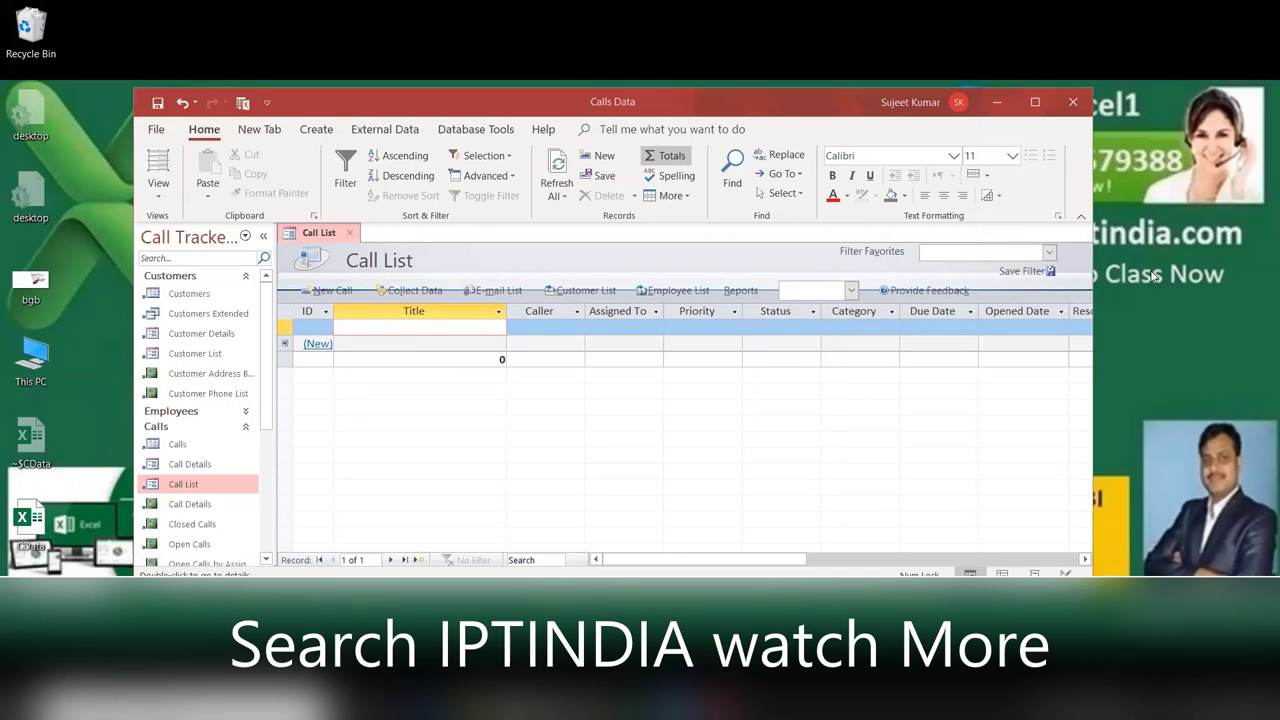
left_click(1116, 313)
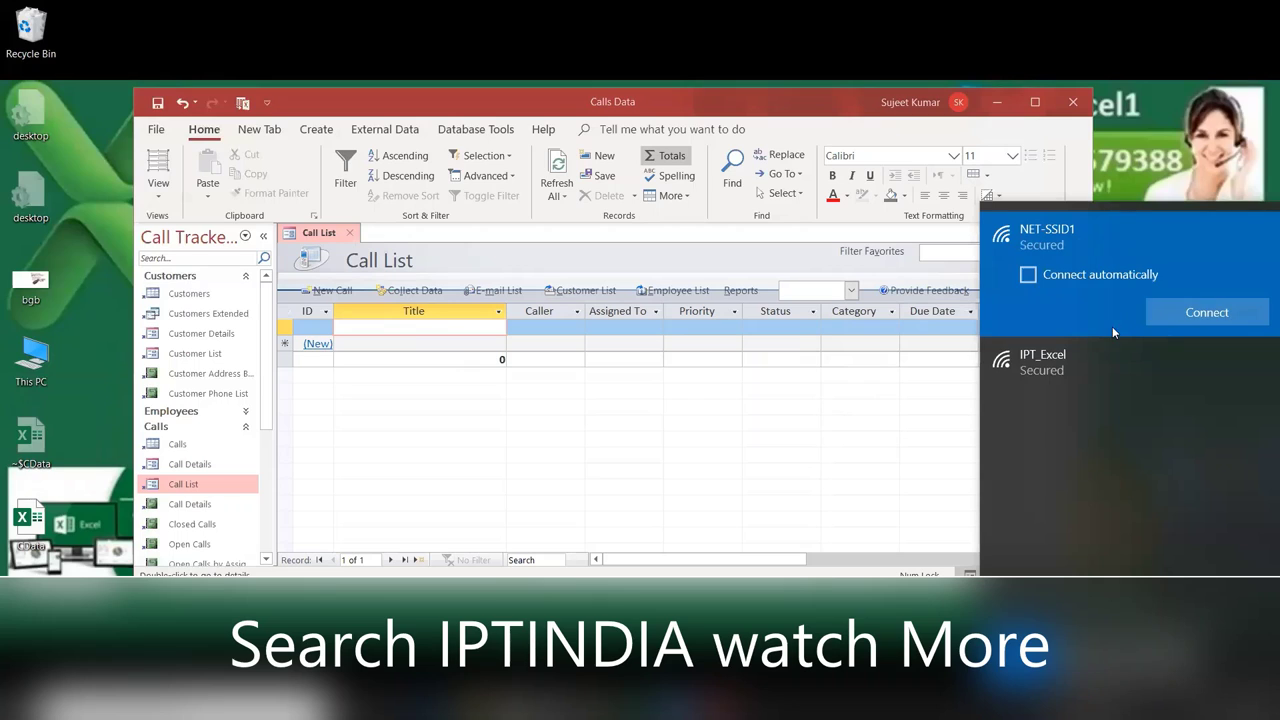
double_click(1153, 361)
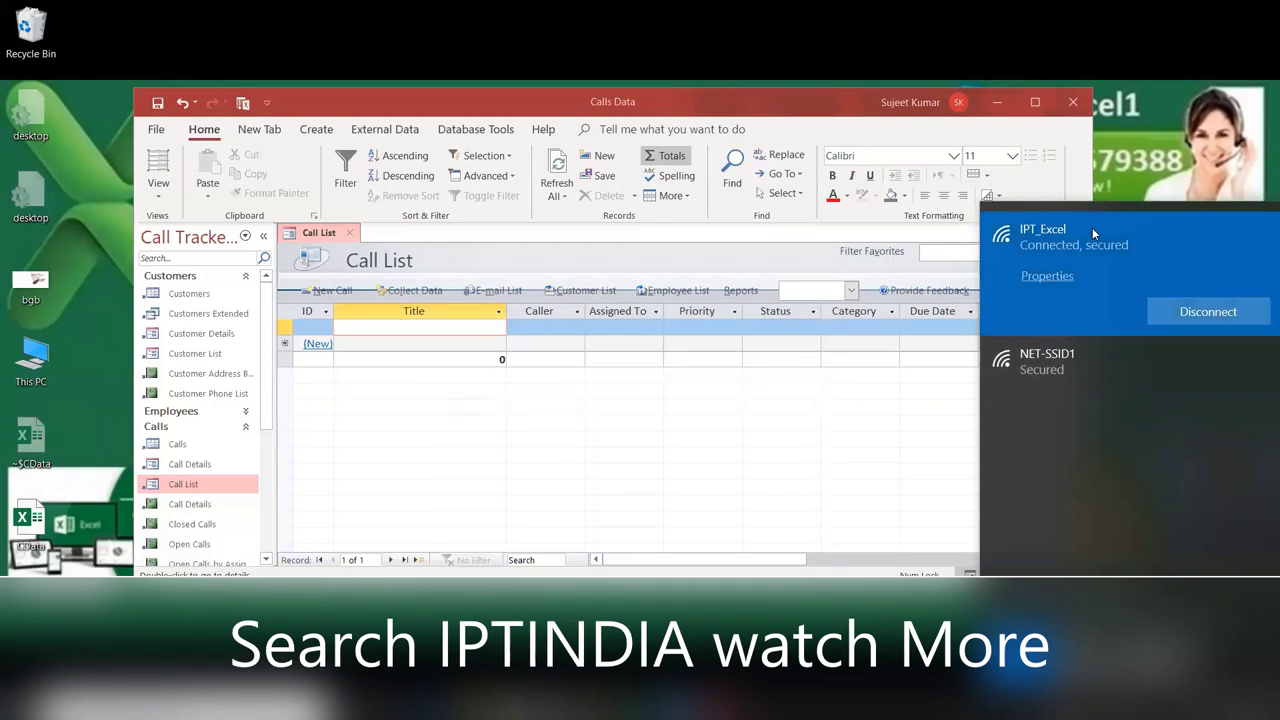
left_click(765, 451)
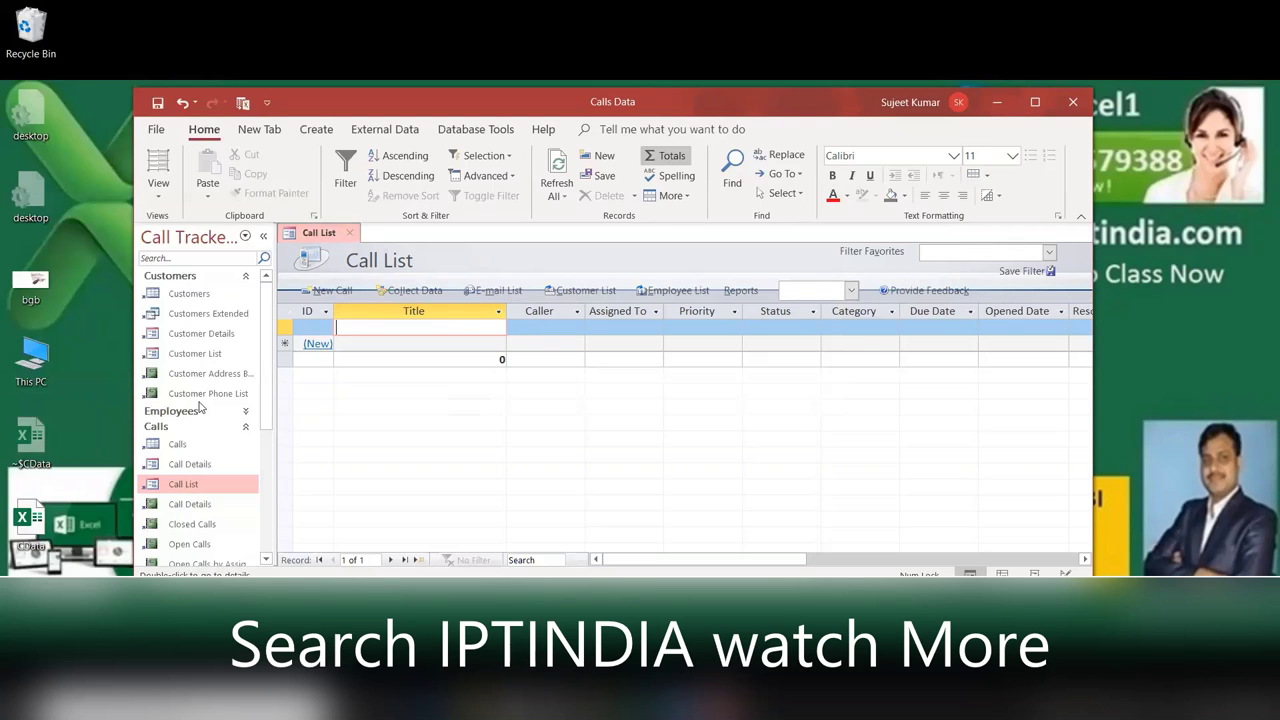
Revisit the user name and Datasheet options, accept them, dismiss the reopen notice, and return to Info
left_click(158, 129)
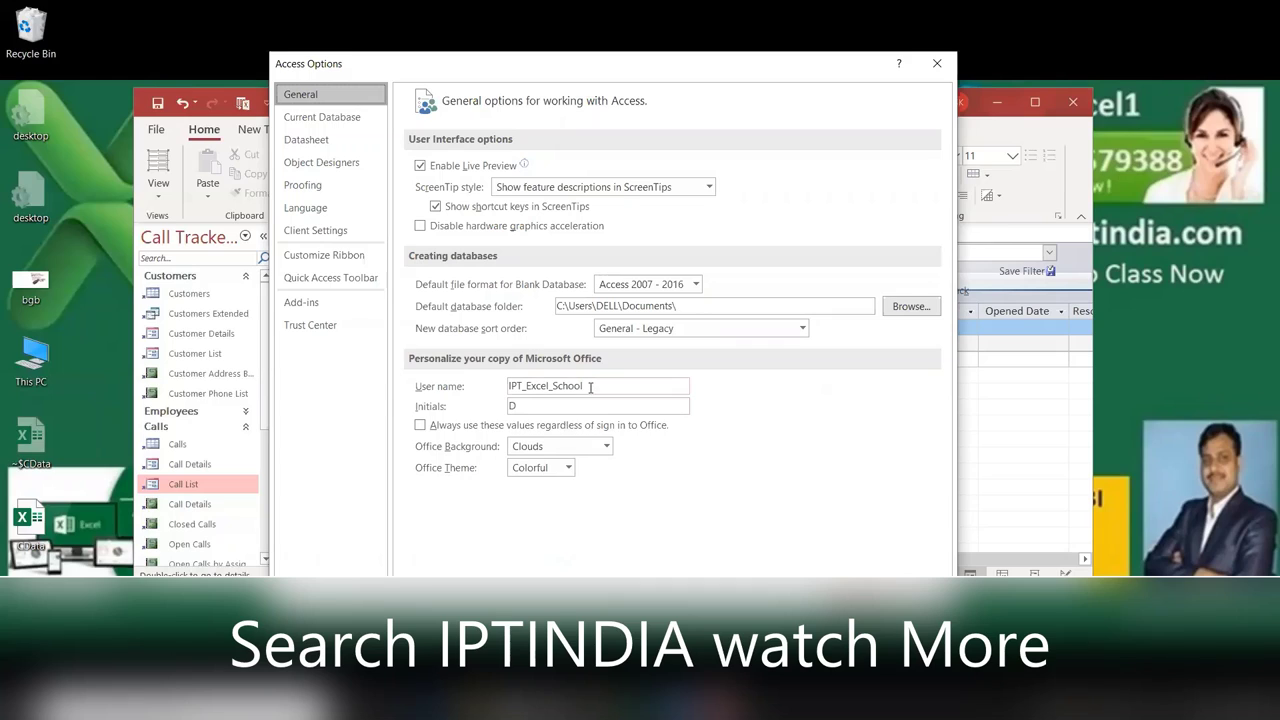
double_click(545, 386)
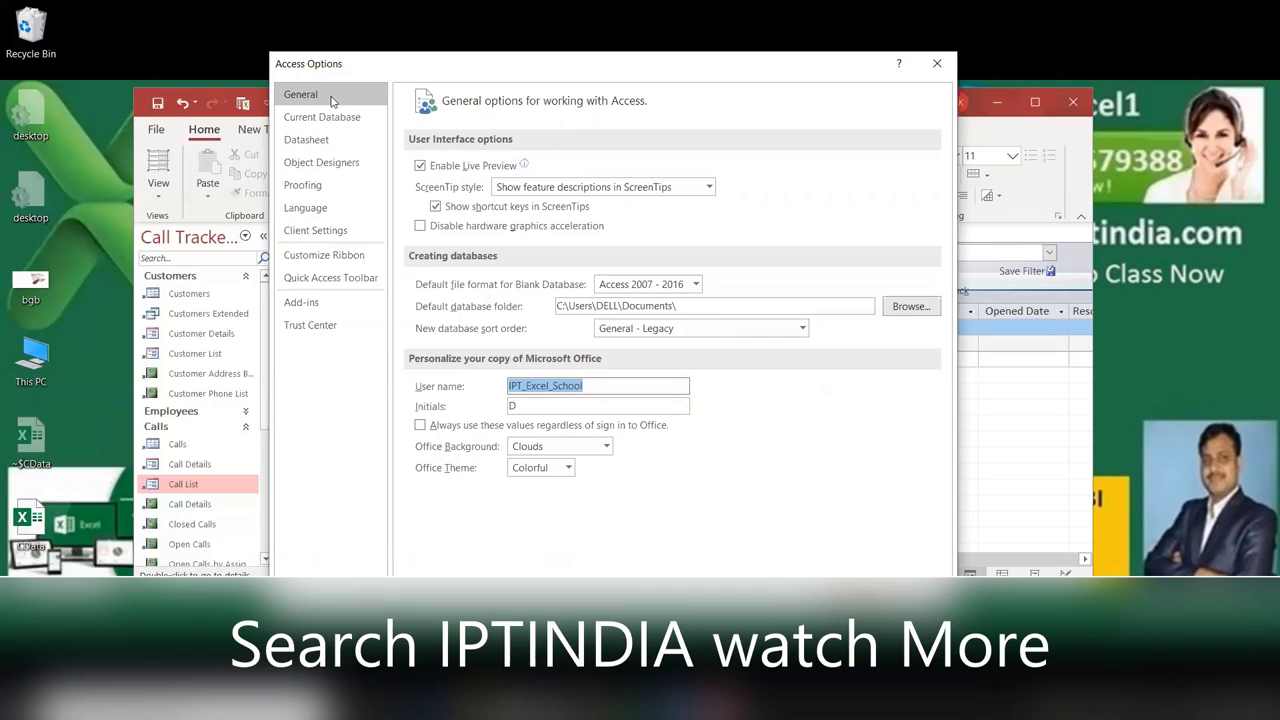
left_click(325, 140)
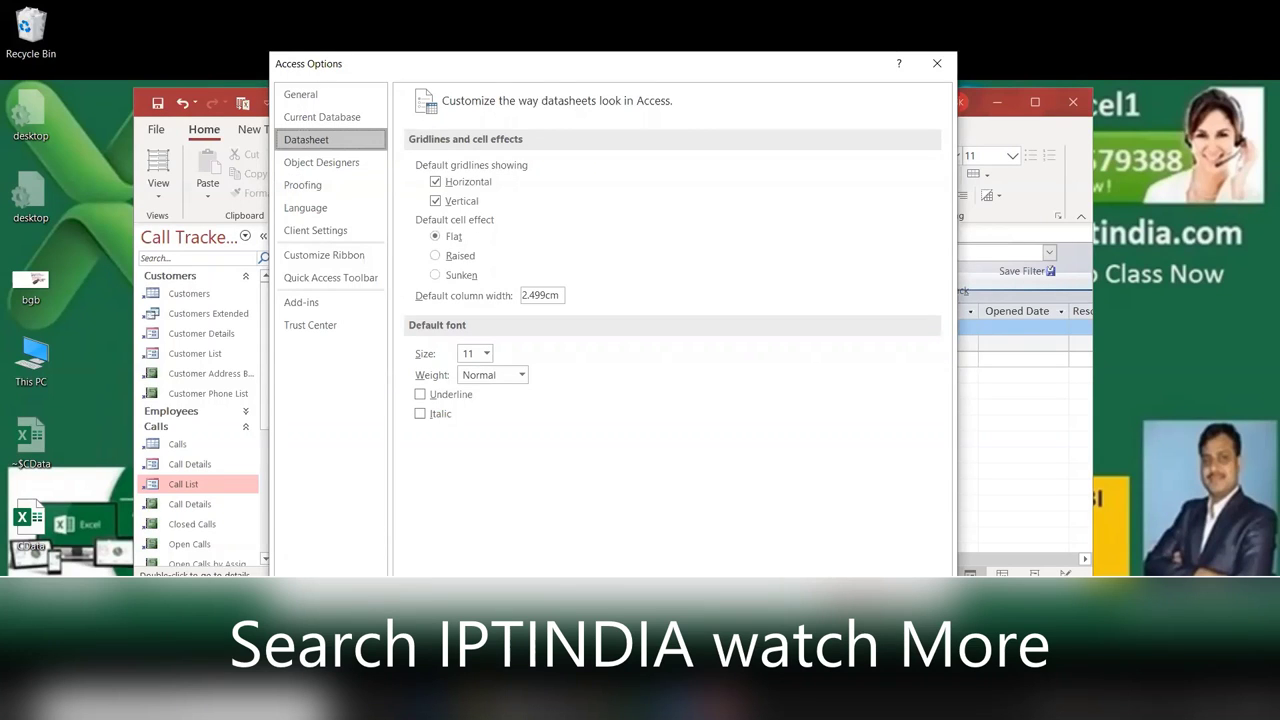
key("Return")
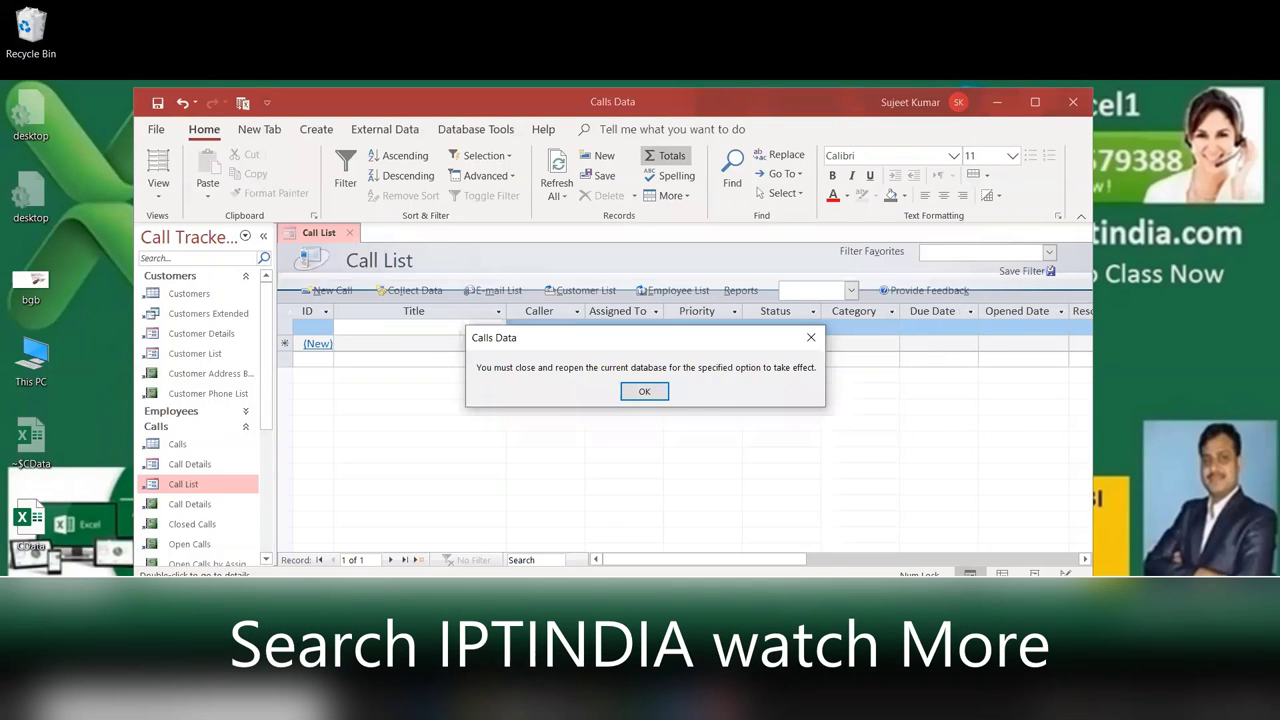
left_click(644, 391)
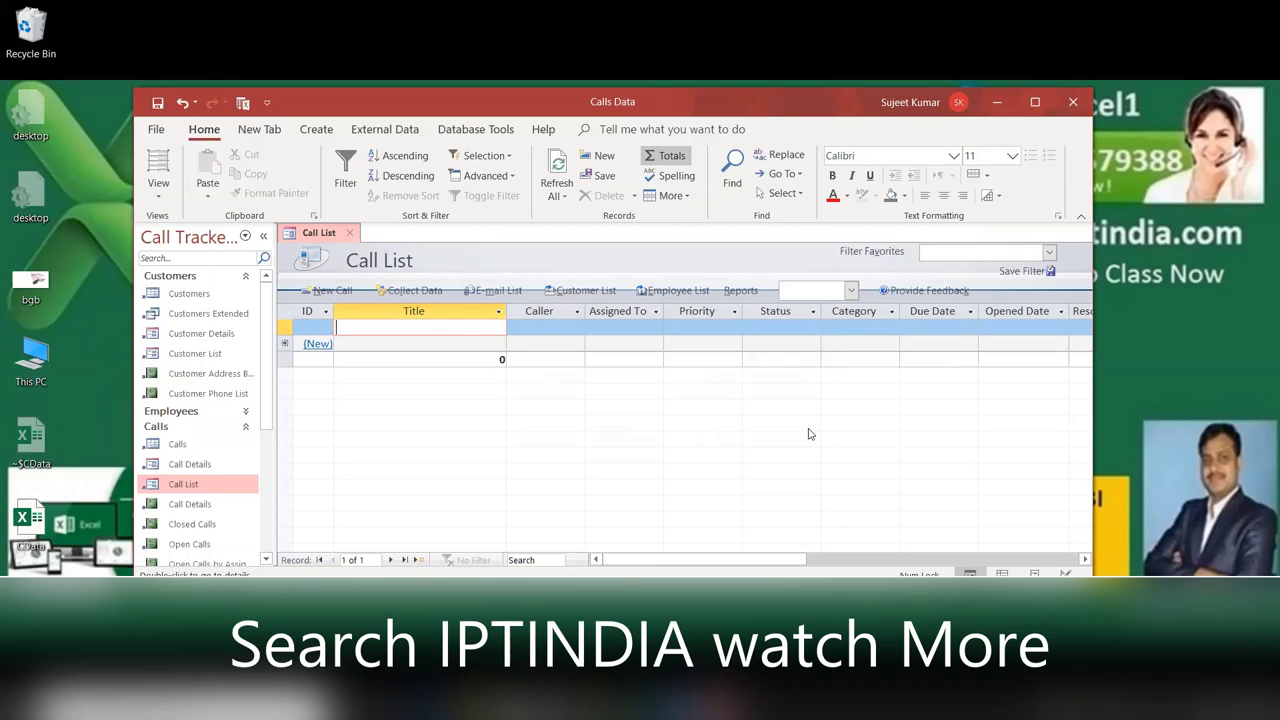
left_click(158, 130)
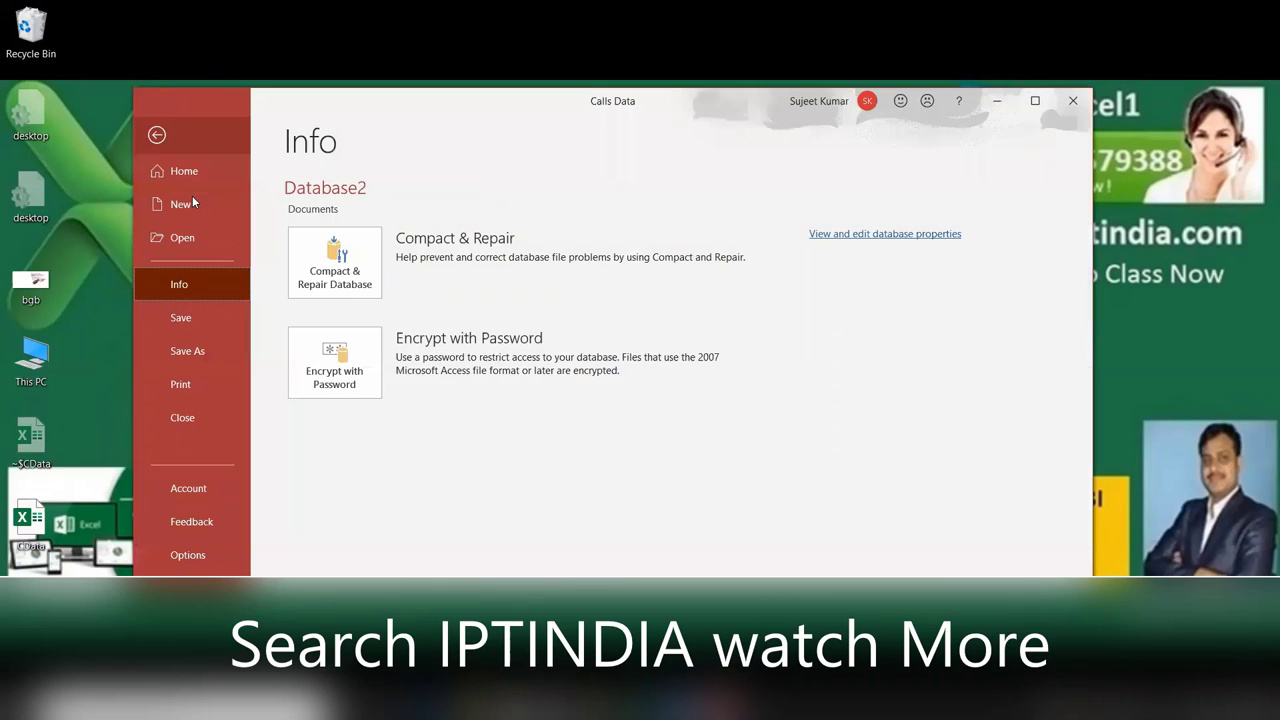
Create the blank database Database3 and open its Table1 in Design View
left_click(192, 201)
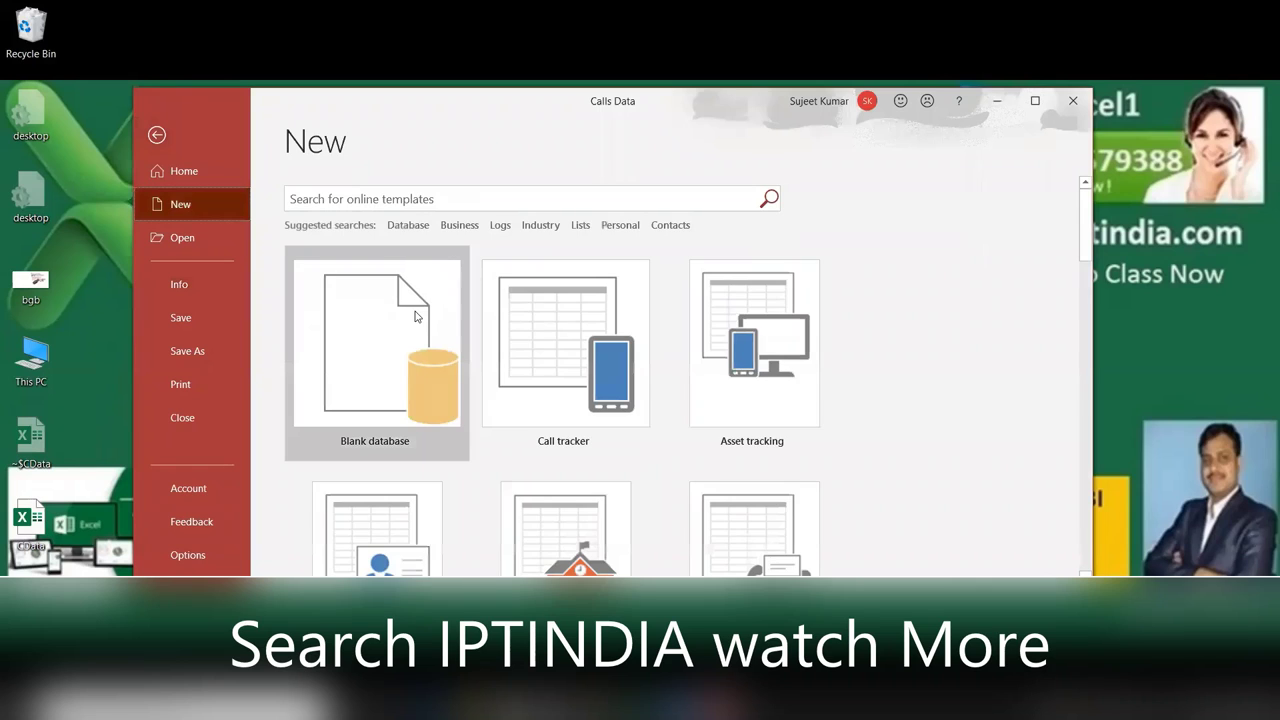
left_click(417, 316)
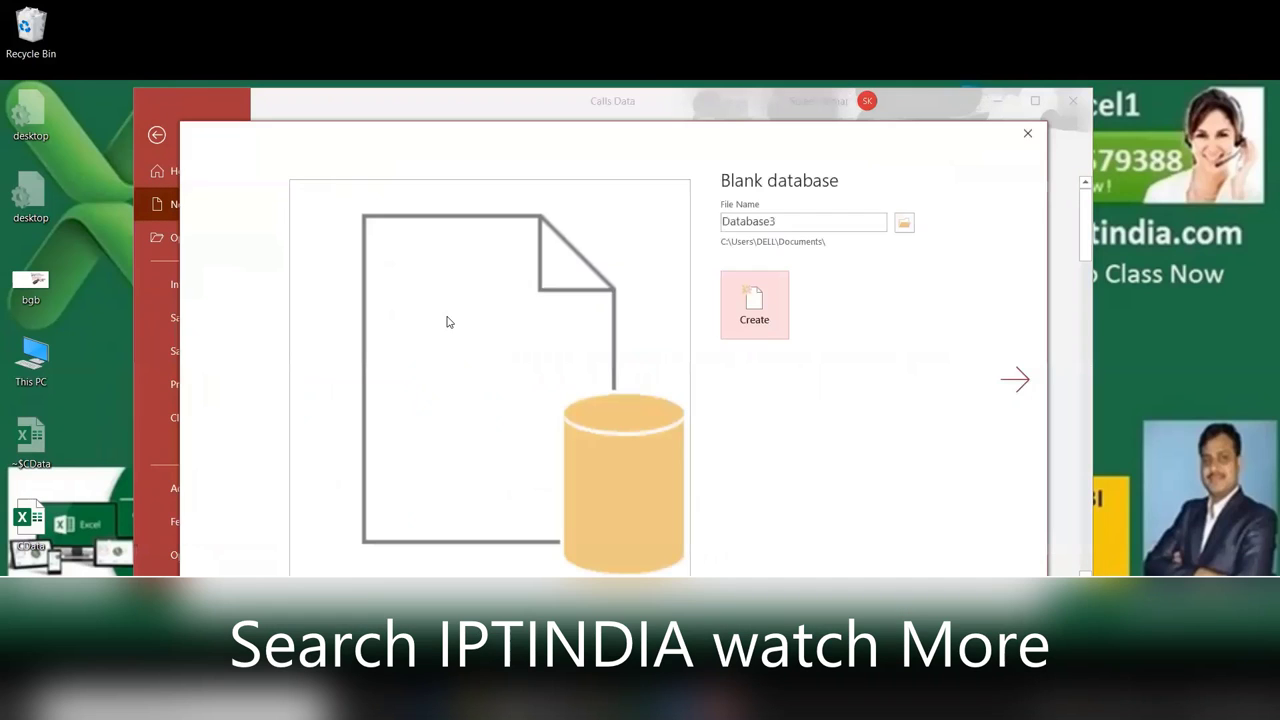
left_click(749, 315)
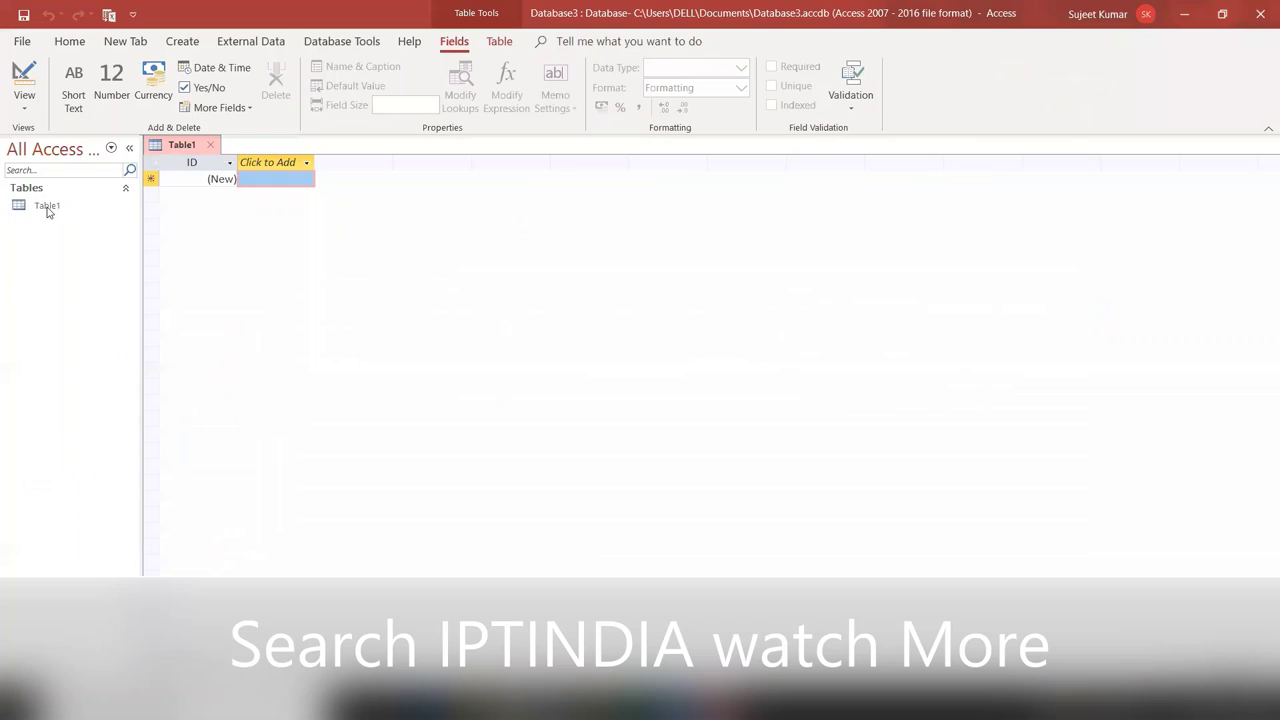
right_click(67, 213)
left_click(105, 240)
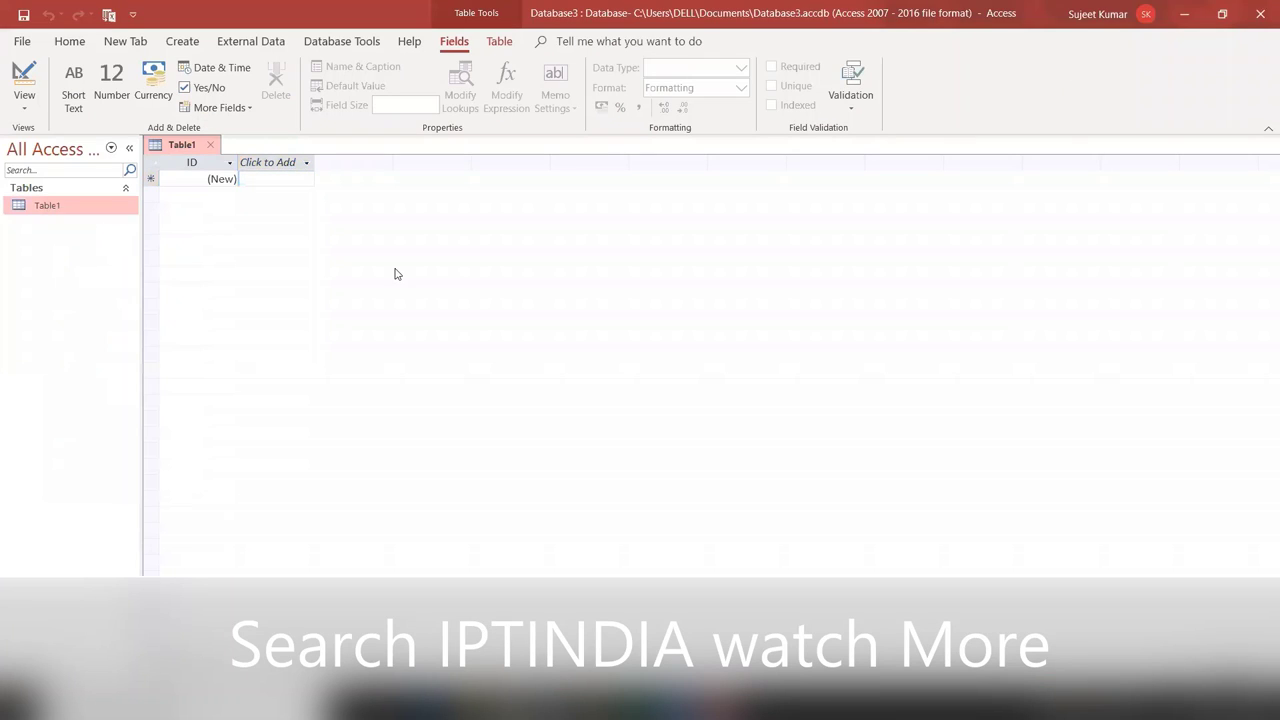
Save the table as Table1 and list the data types for the empty second field row
left_click(643, 274)
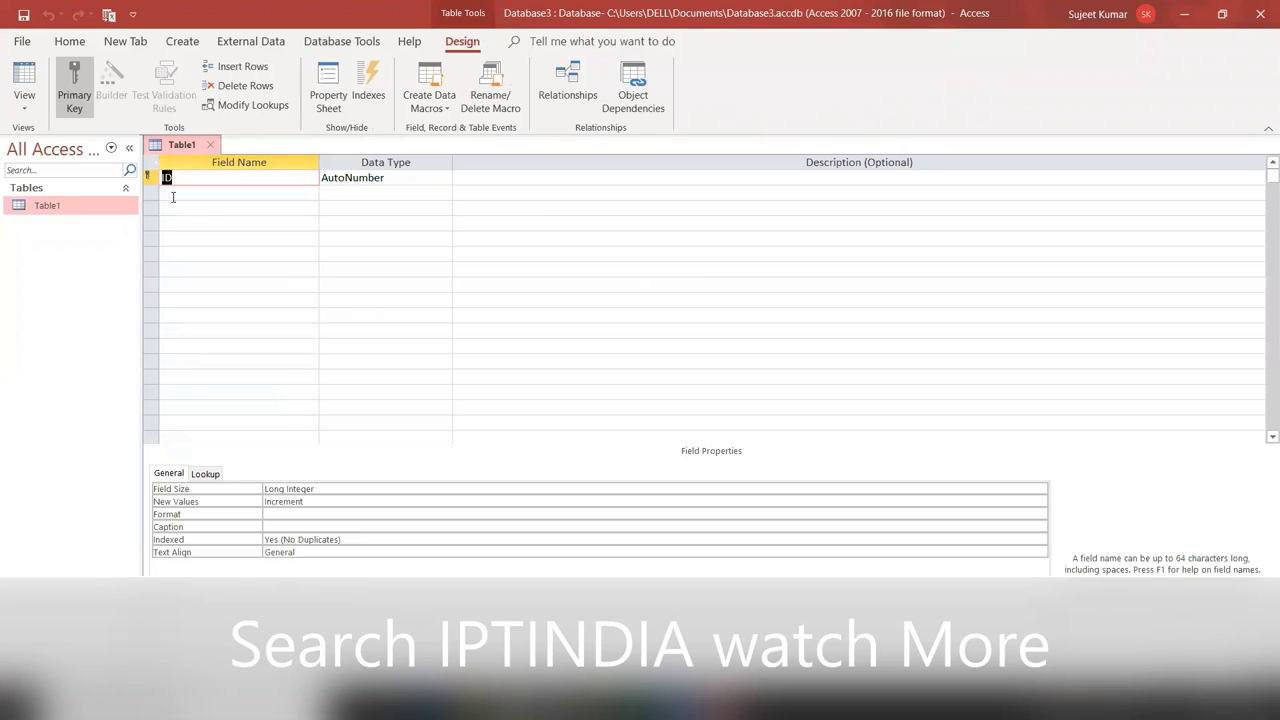
left_click(306, 199)
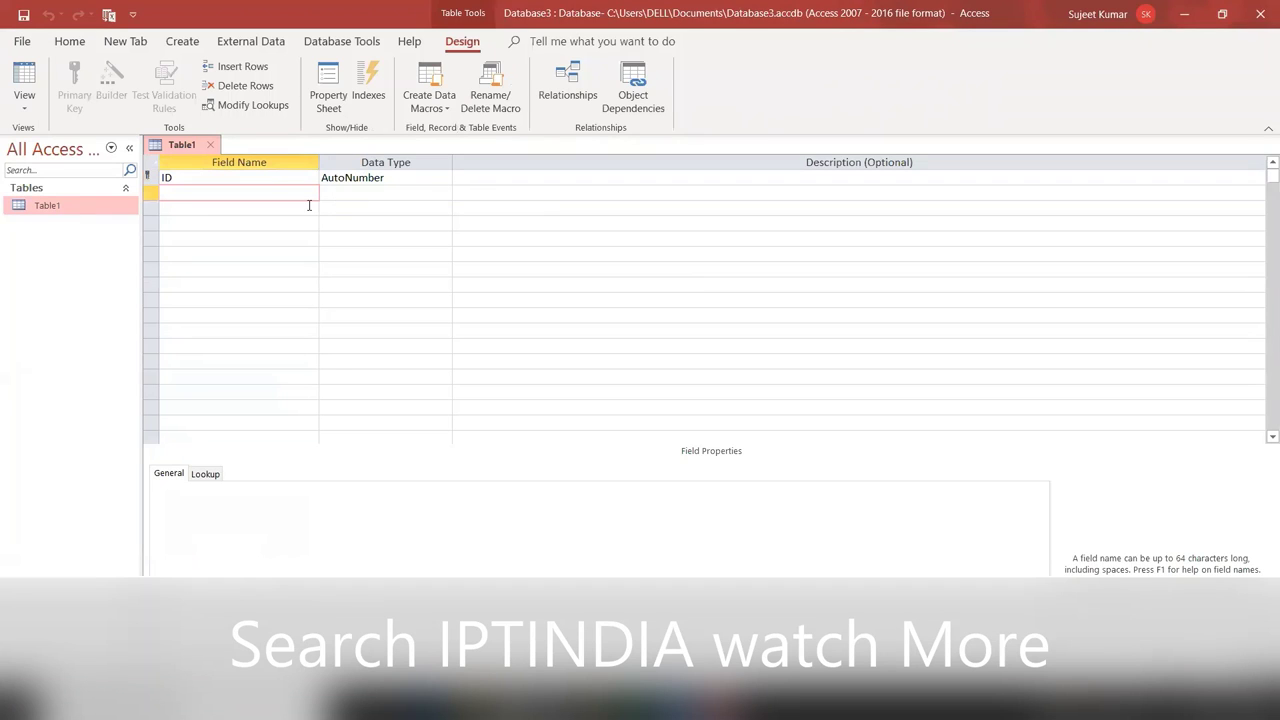
key("Tab")
left_click(328, 210)
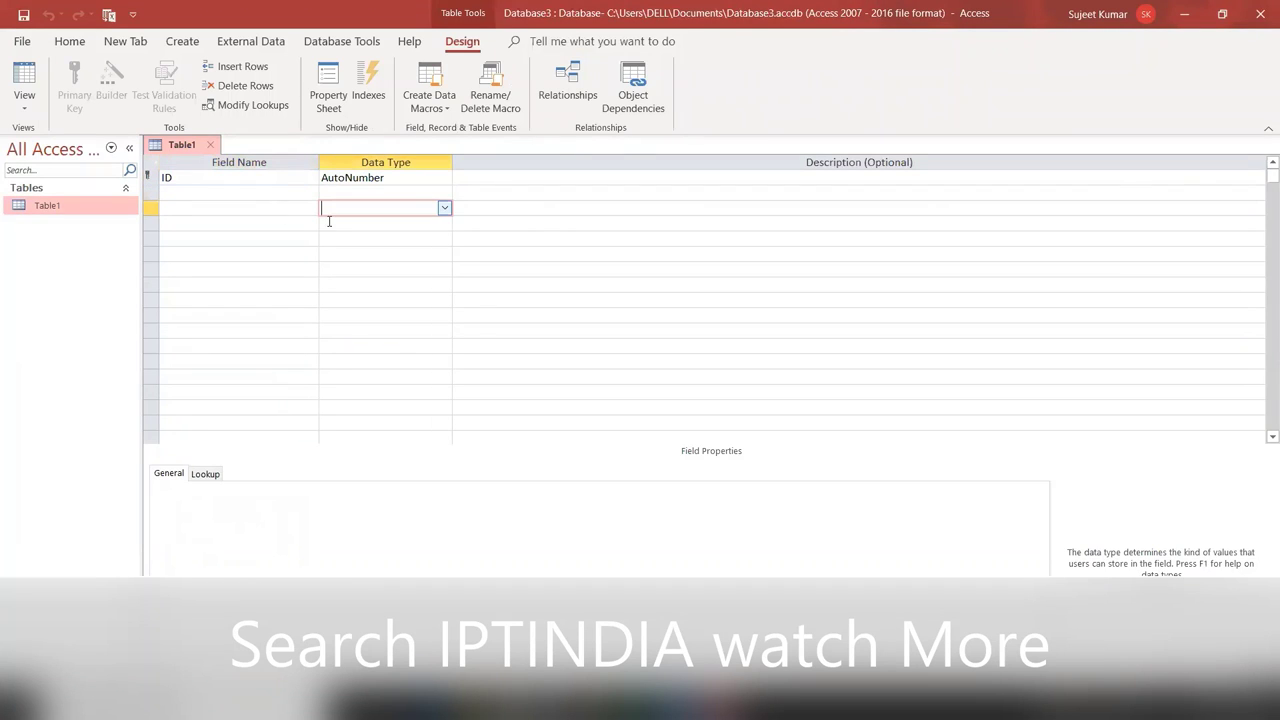
left_click(278, 226)
key("Tab")
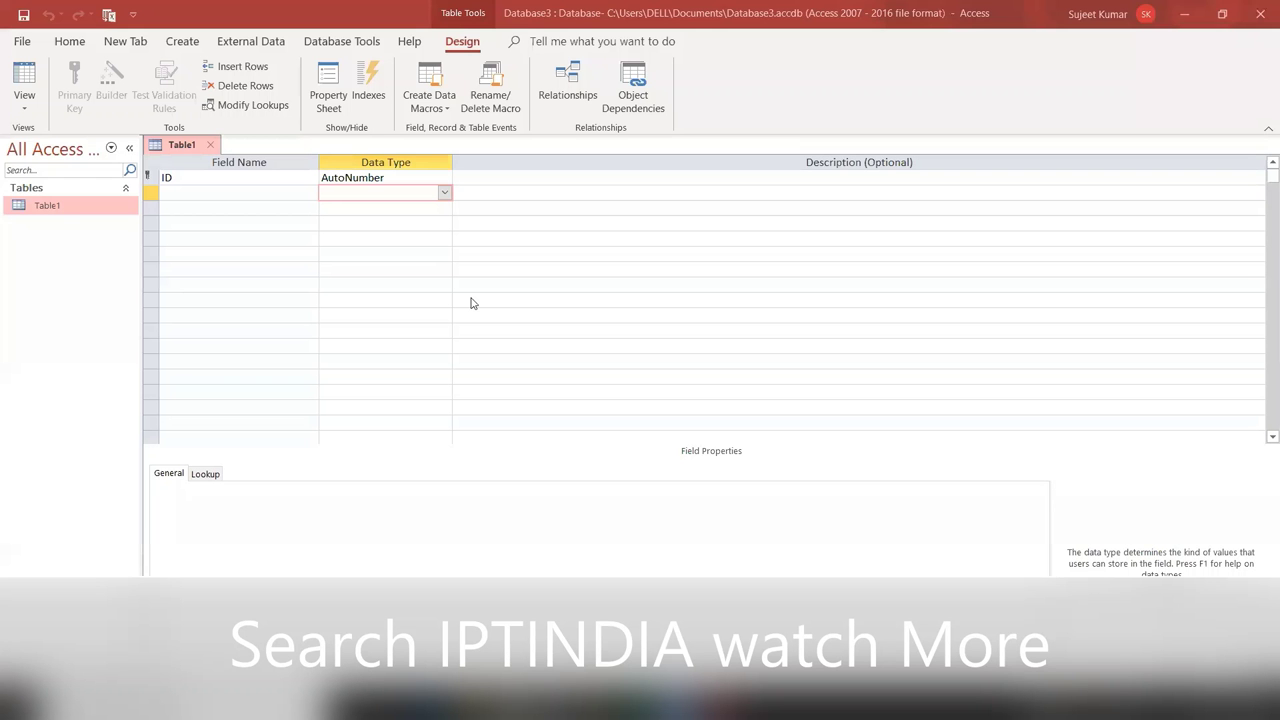
left_click(443, 194)
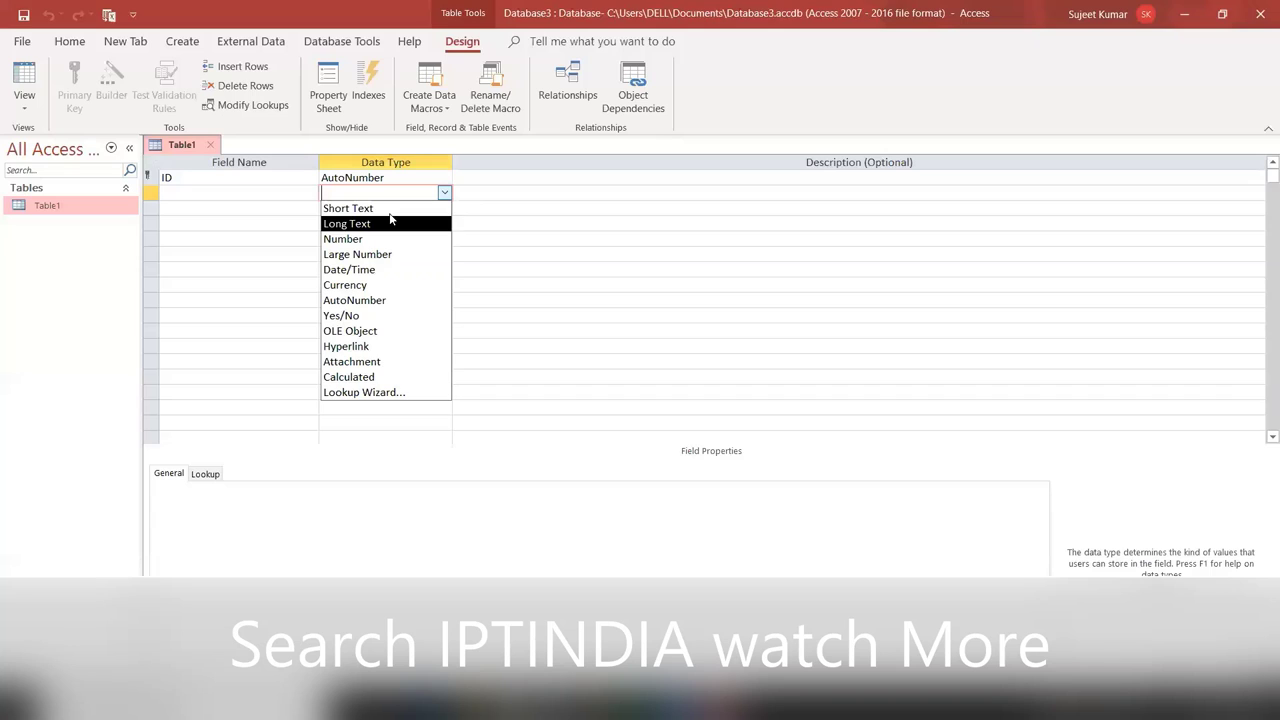
Try Short Text and then Long Text as the second field's data type
key("Down")
left_click(222, 197)
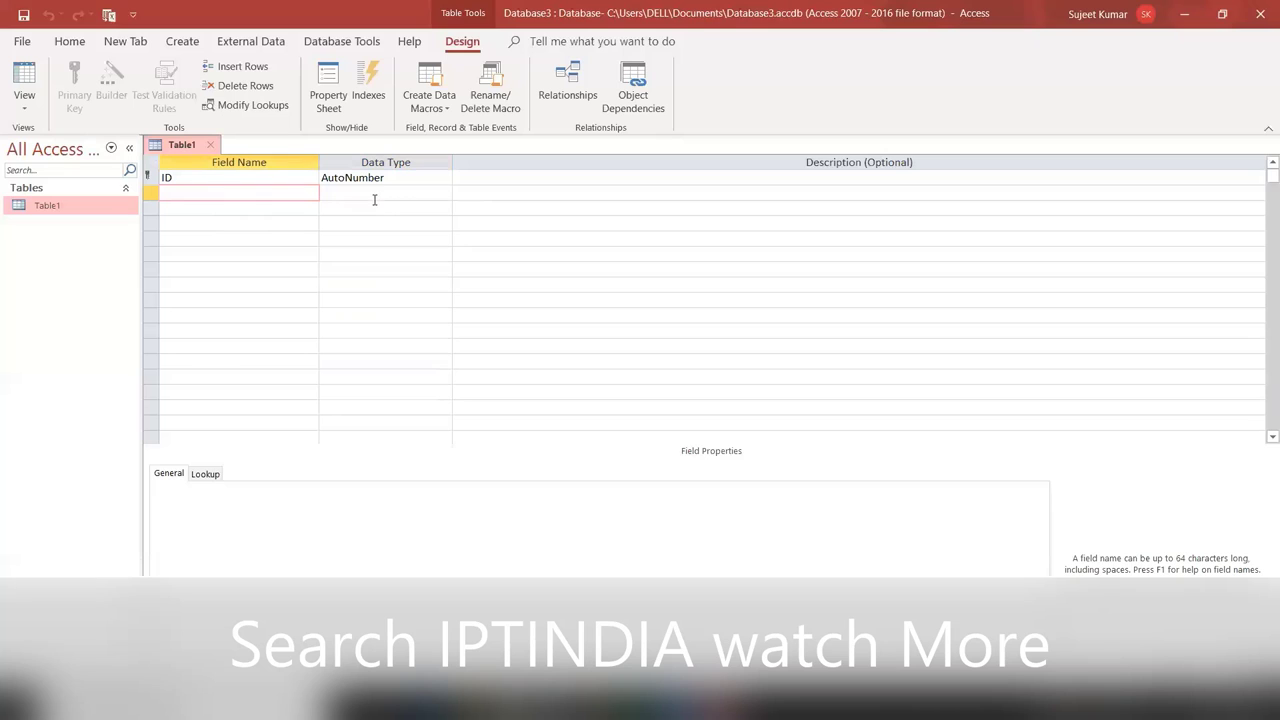
left_click(443, 195)
key("alt+Down")
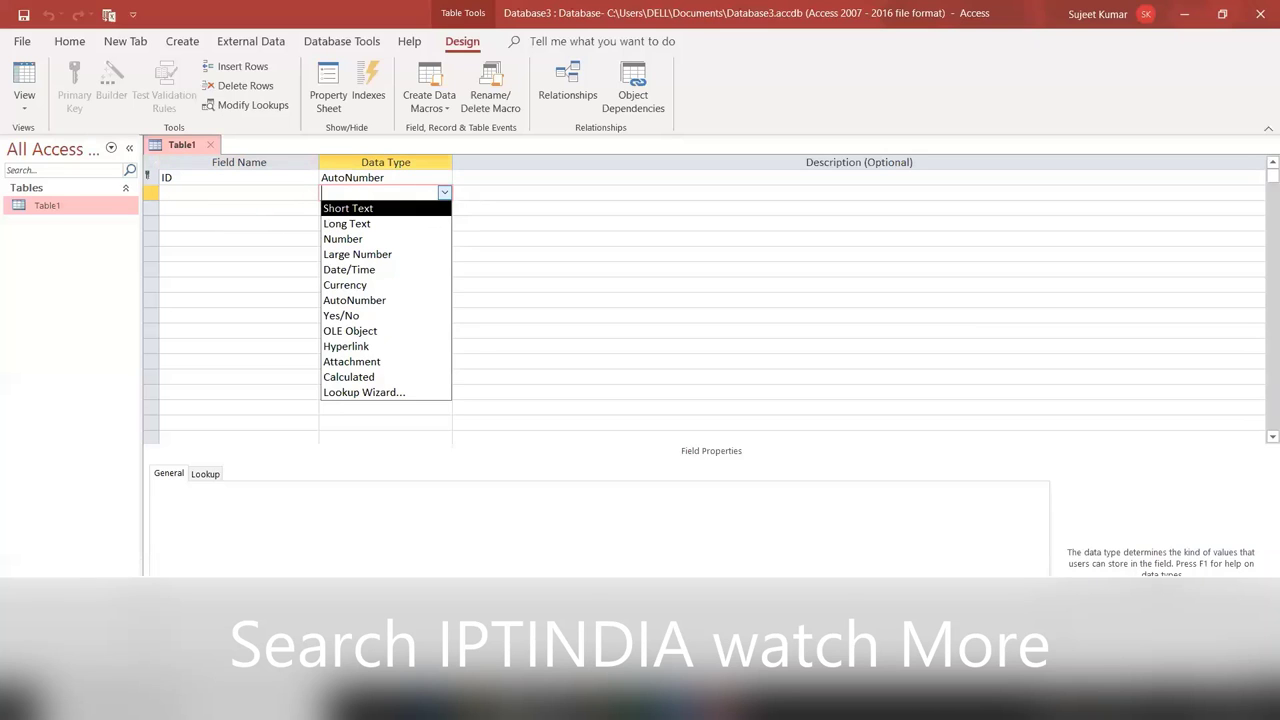
key("Return")
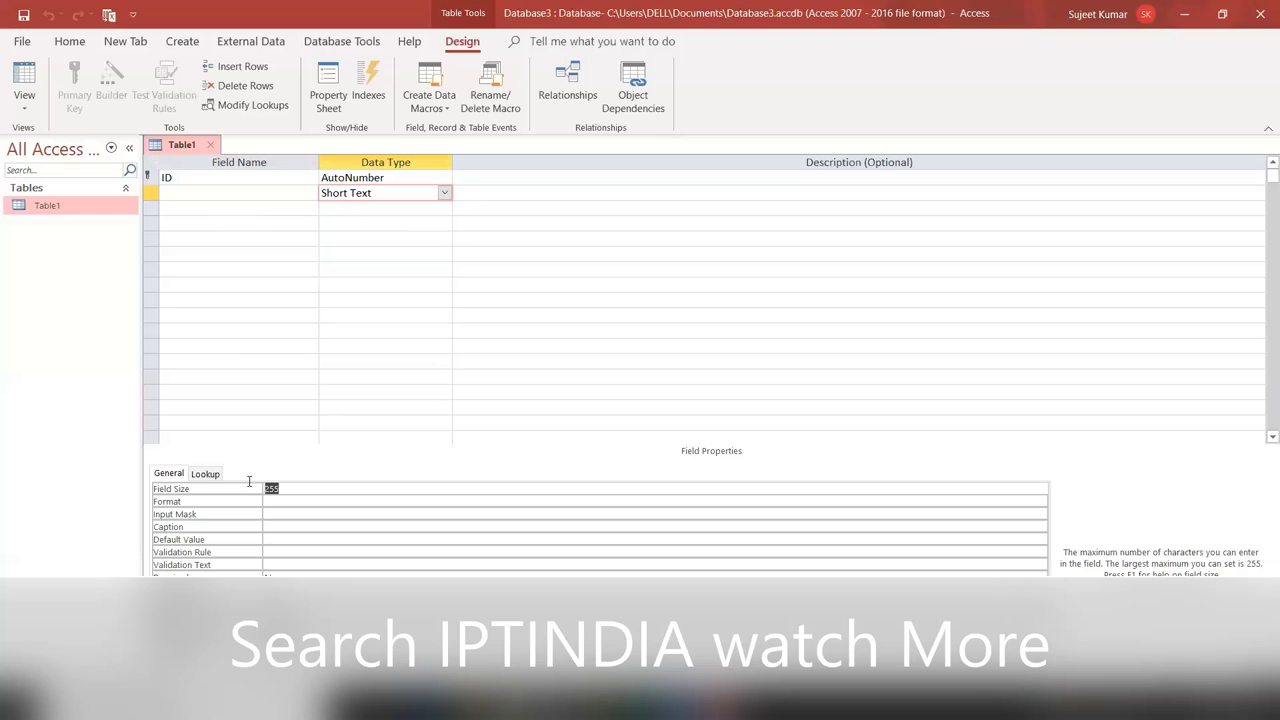
left_click(443, 193)
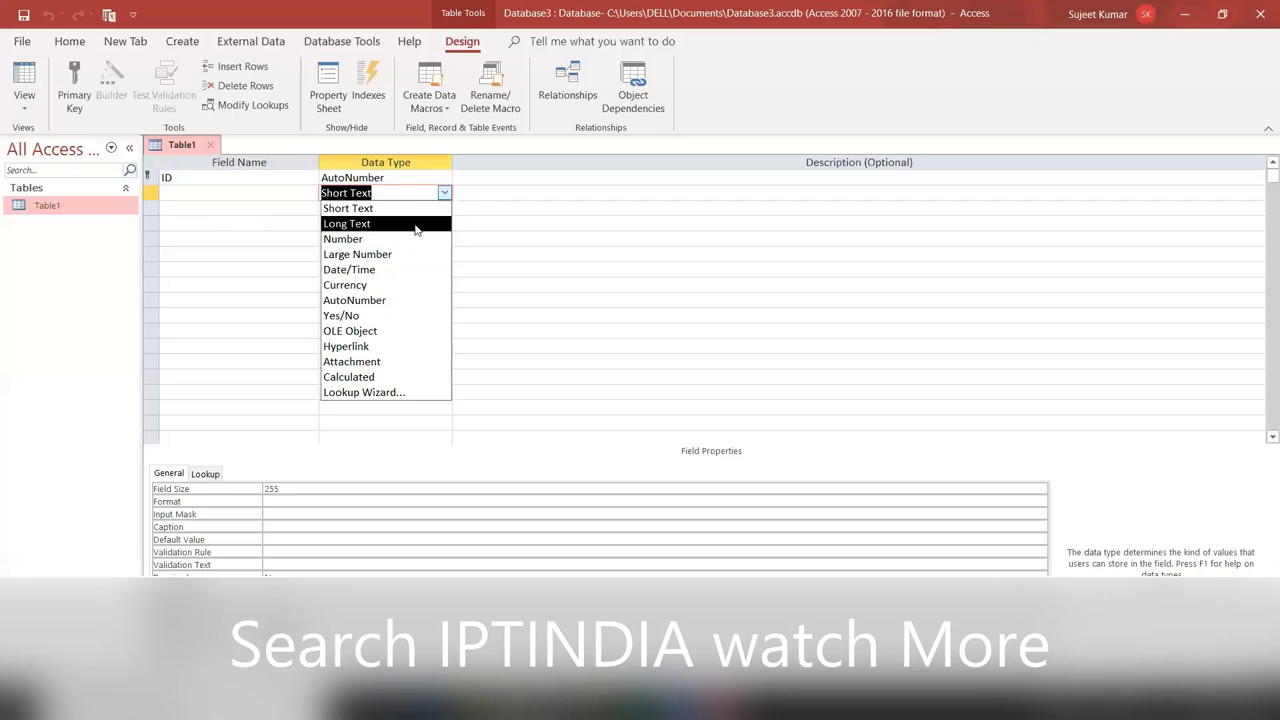
left_click(416, 224)
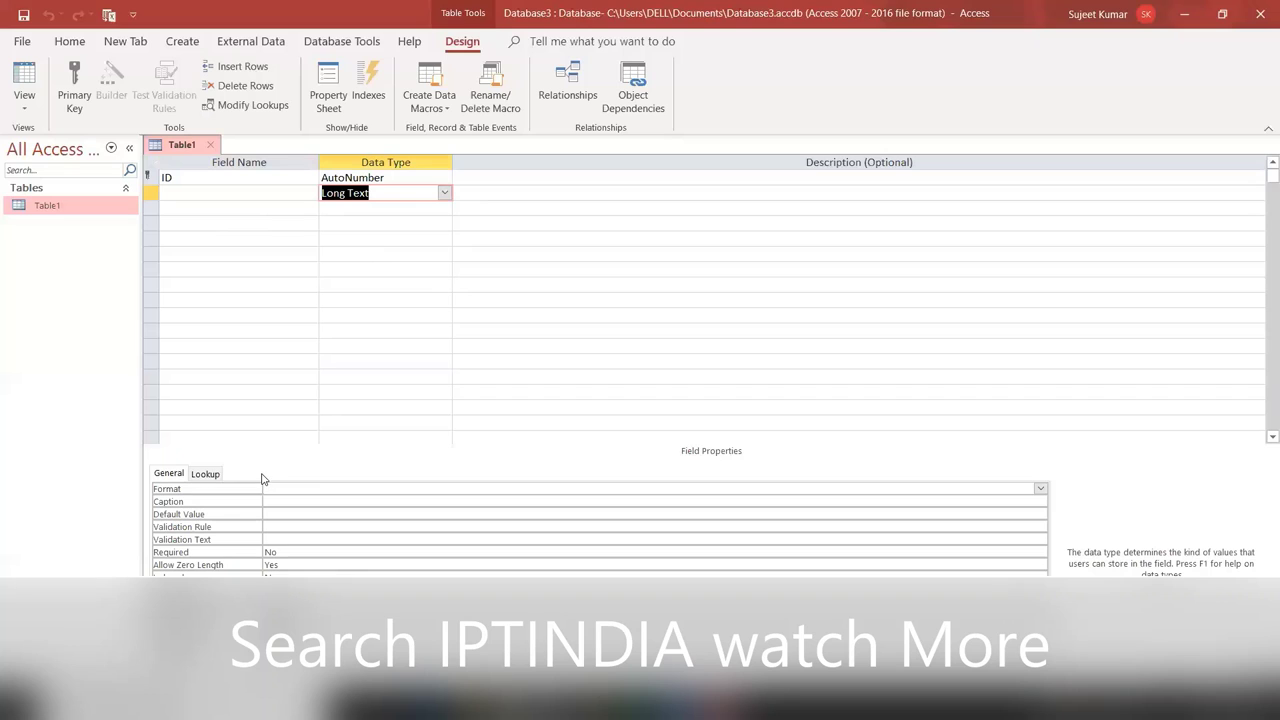
Change the field to Number and open its Field Size list, currently Long Integer
left_click(445, 193)
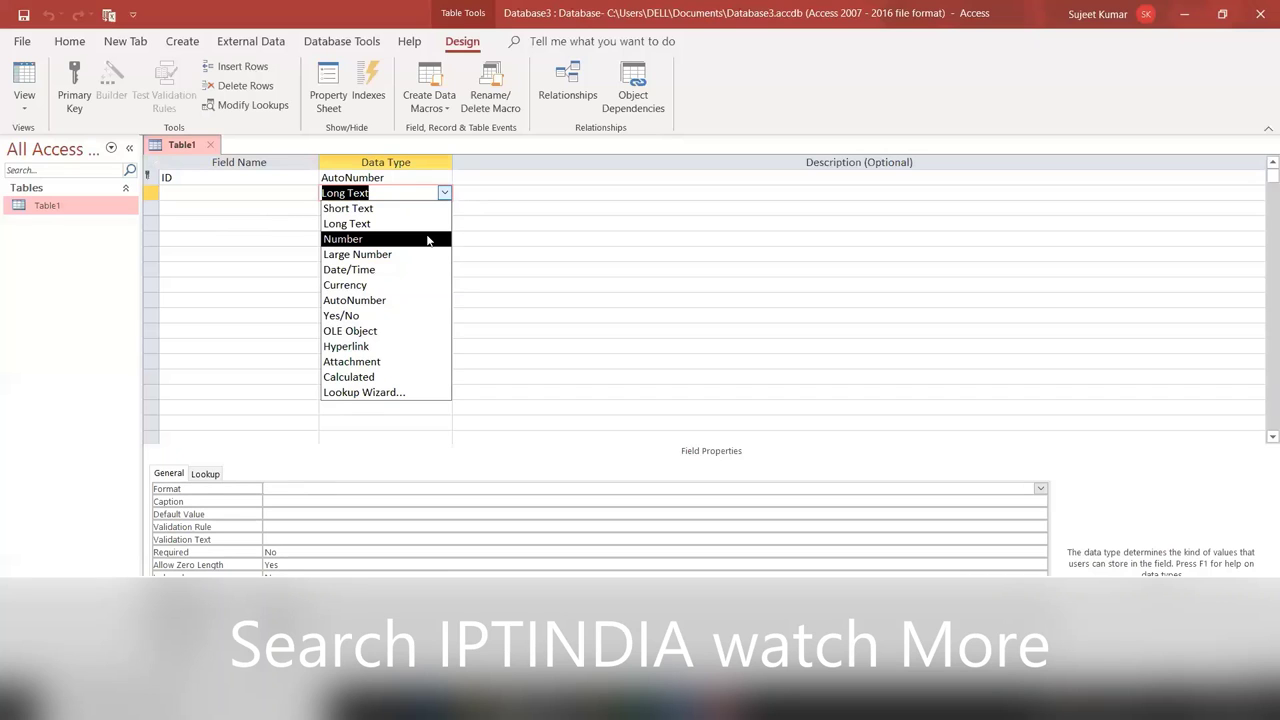
left_click(427, 240)
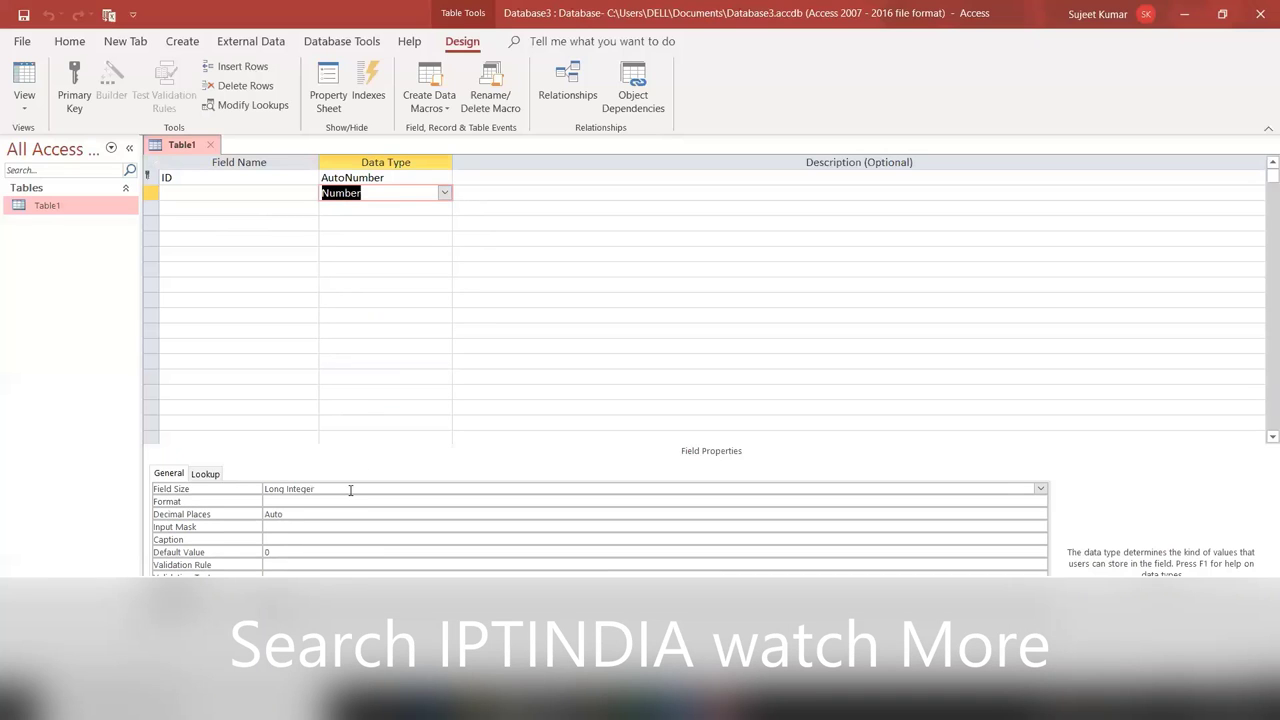
left_click(1030, 491)
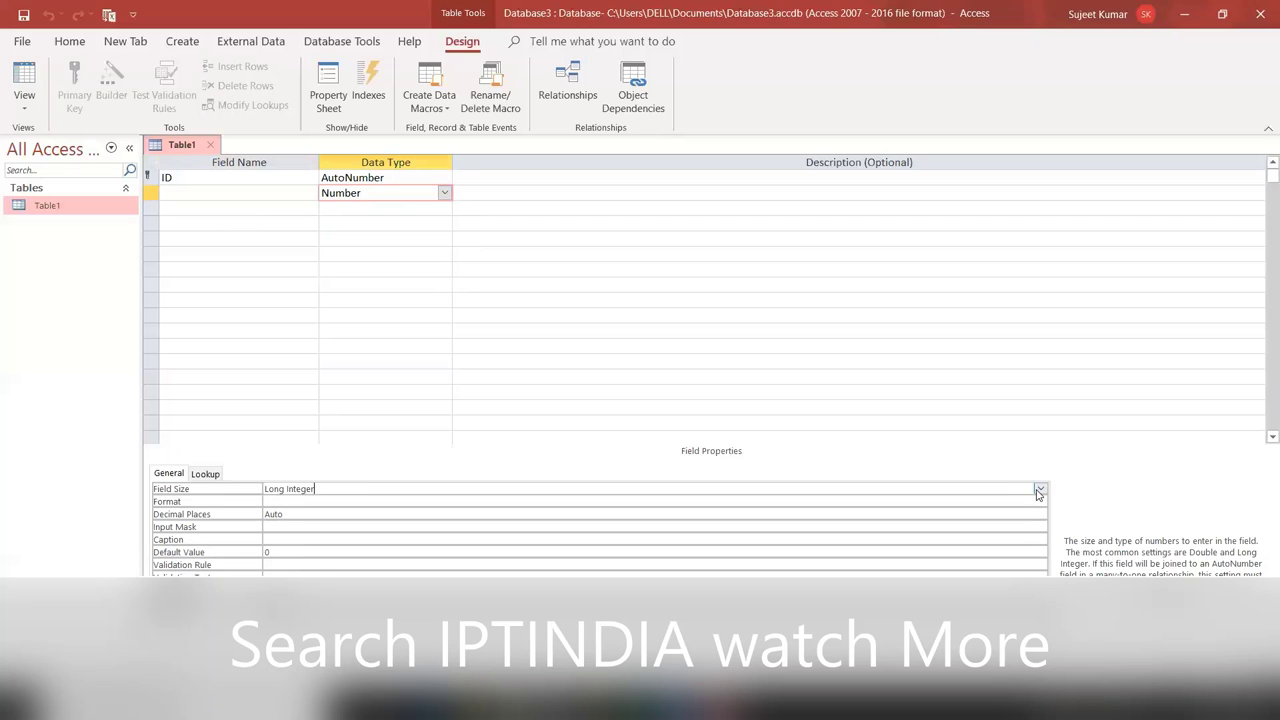
left_click(1039, 490)
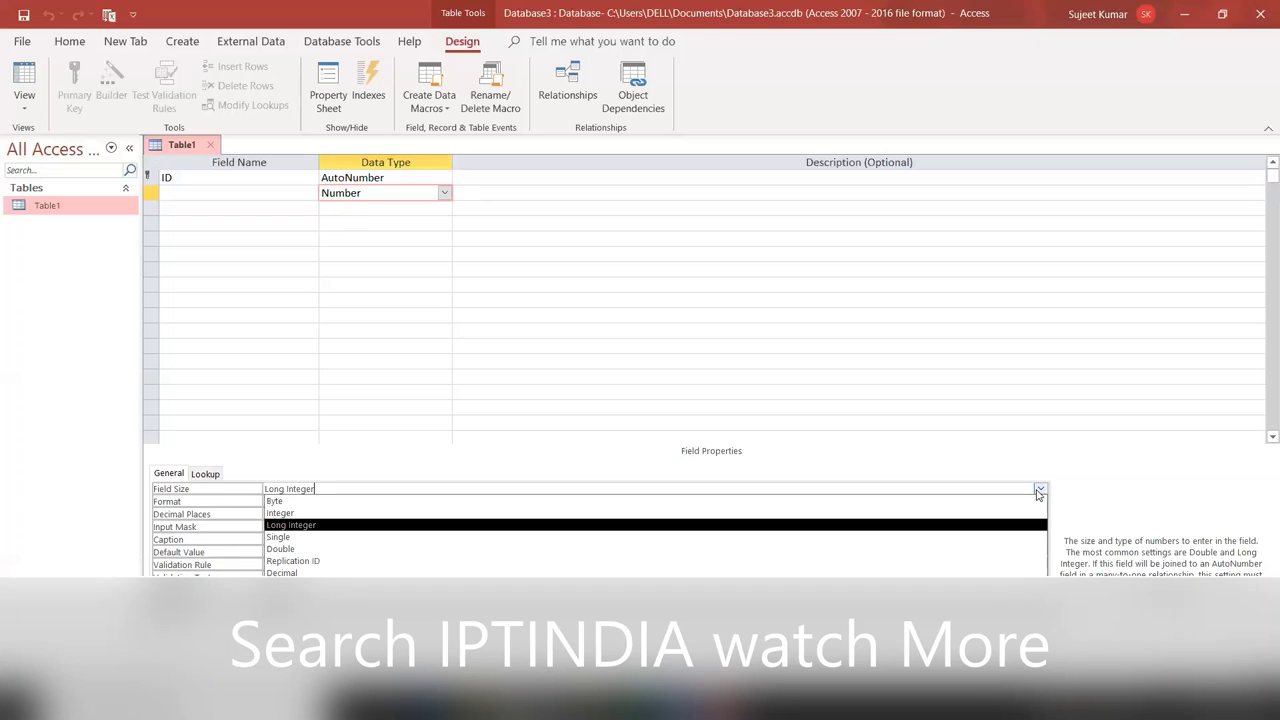
Preview Integer, Long Integer, Double and Replication ID field sizes, settling on Single
key("Up")
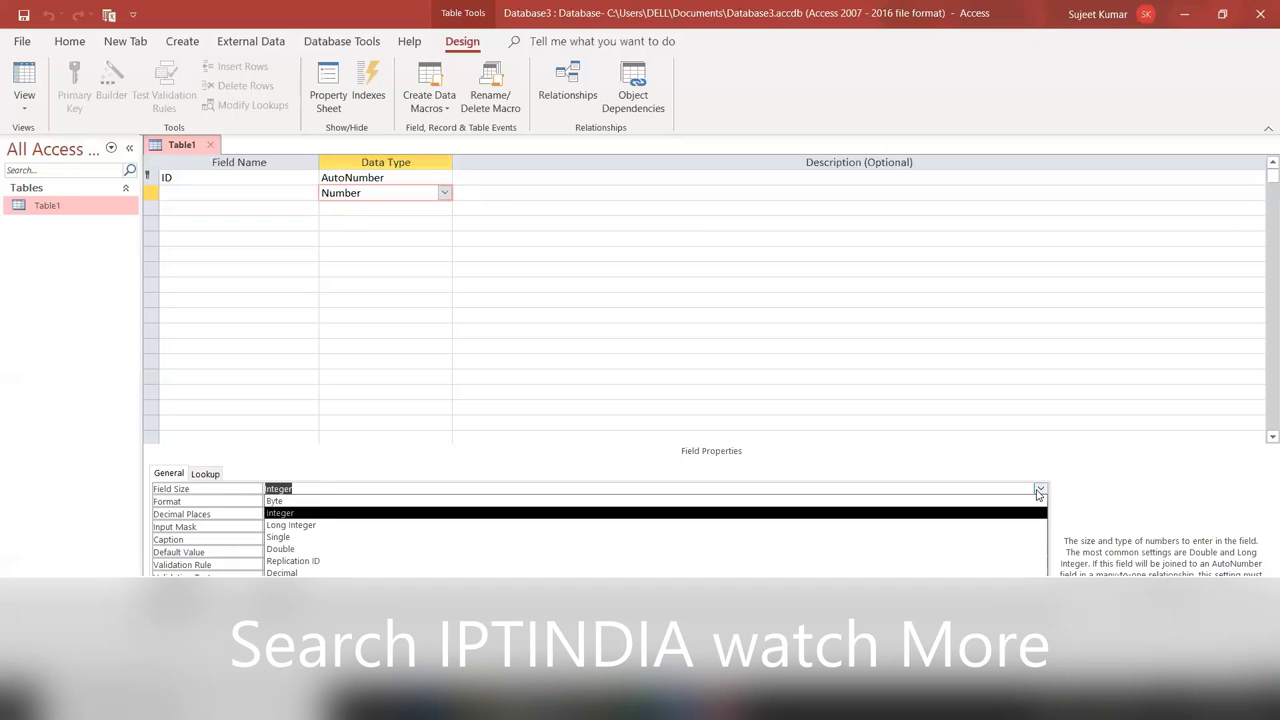
key("Down")
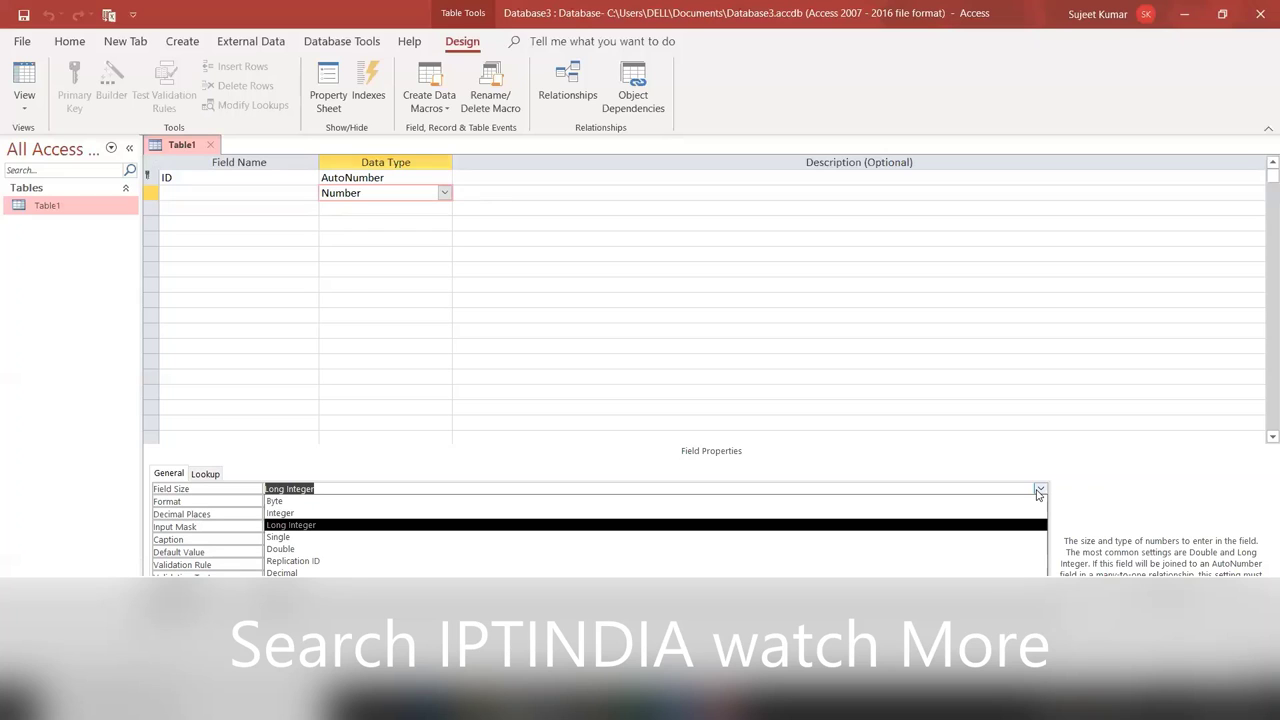
key("Down")
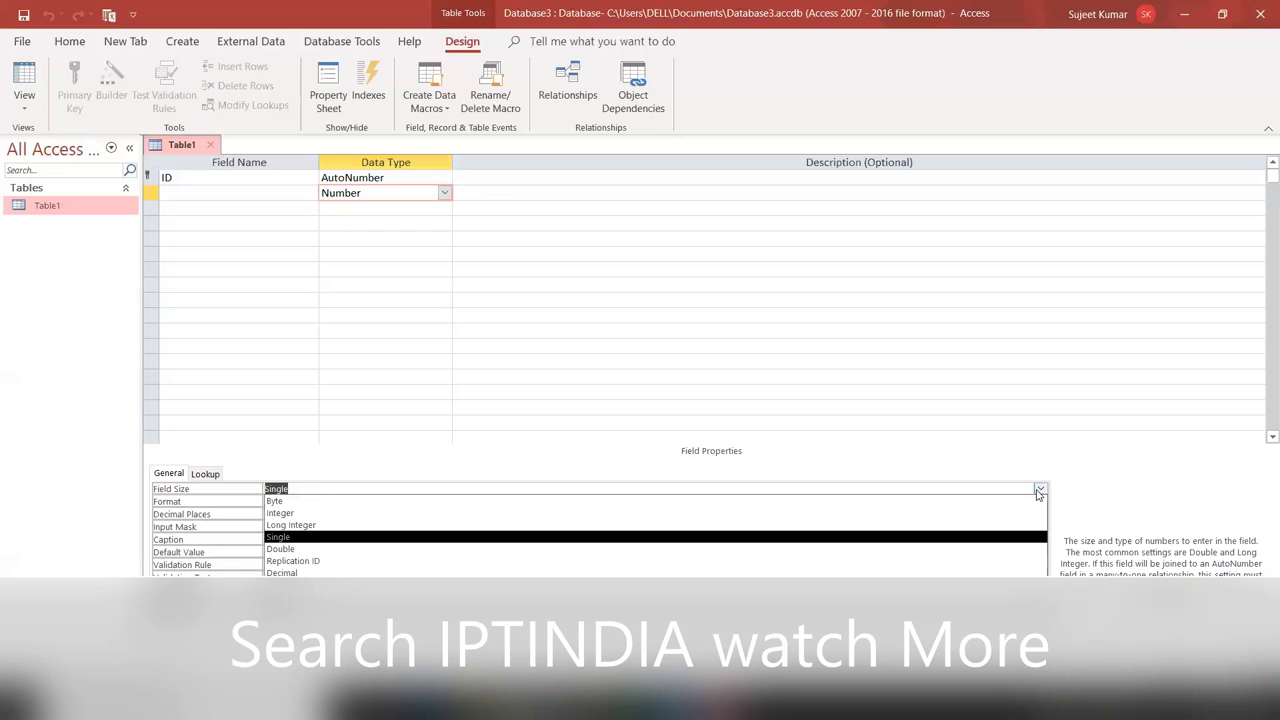
key("Down")
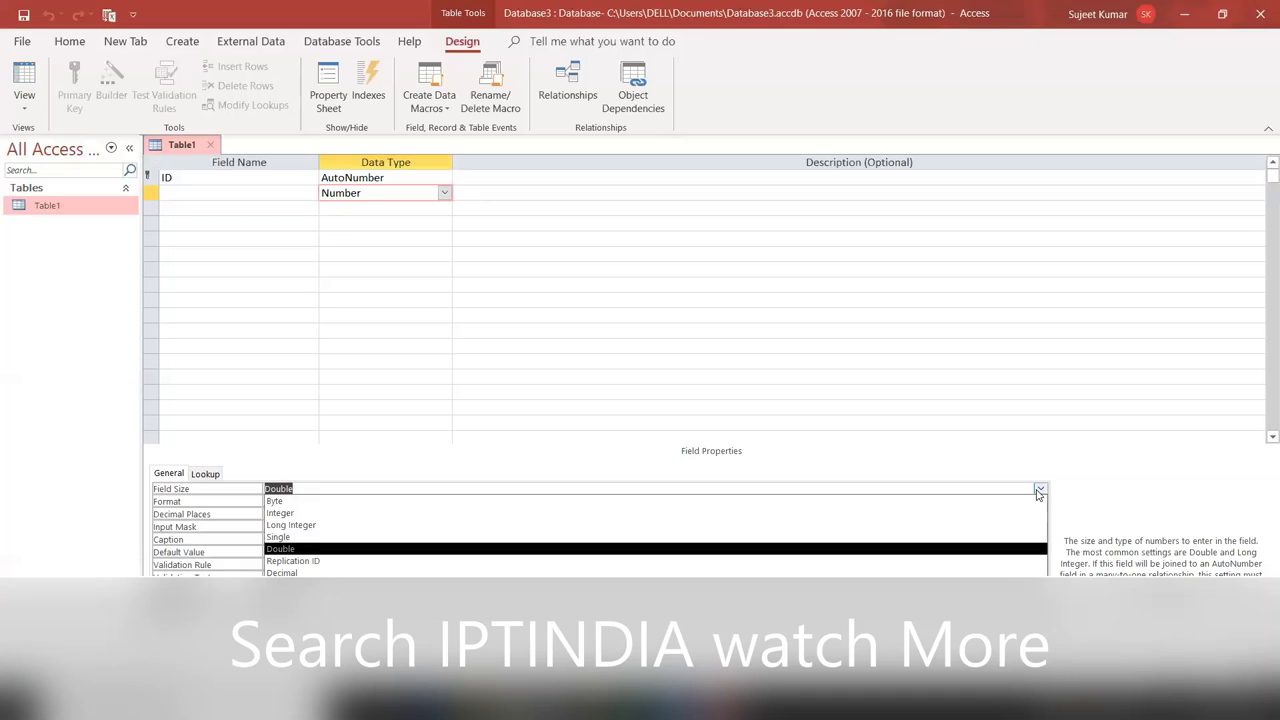
key("Up")
key("Up")
key("Up")
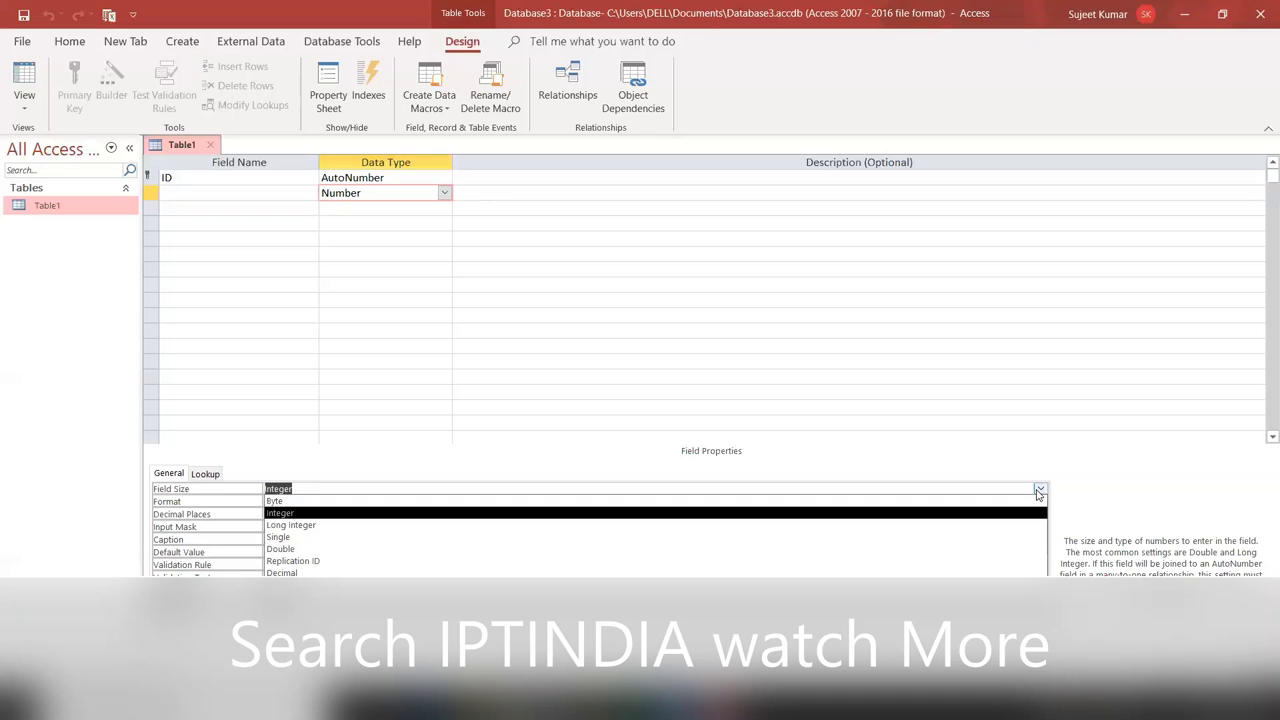
key("Up")
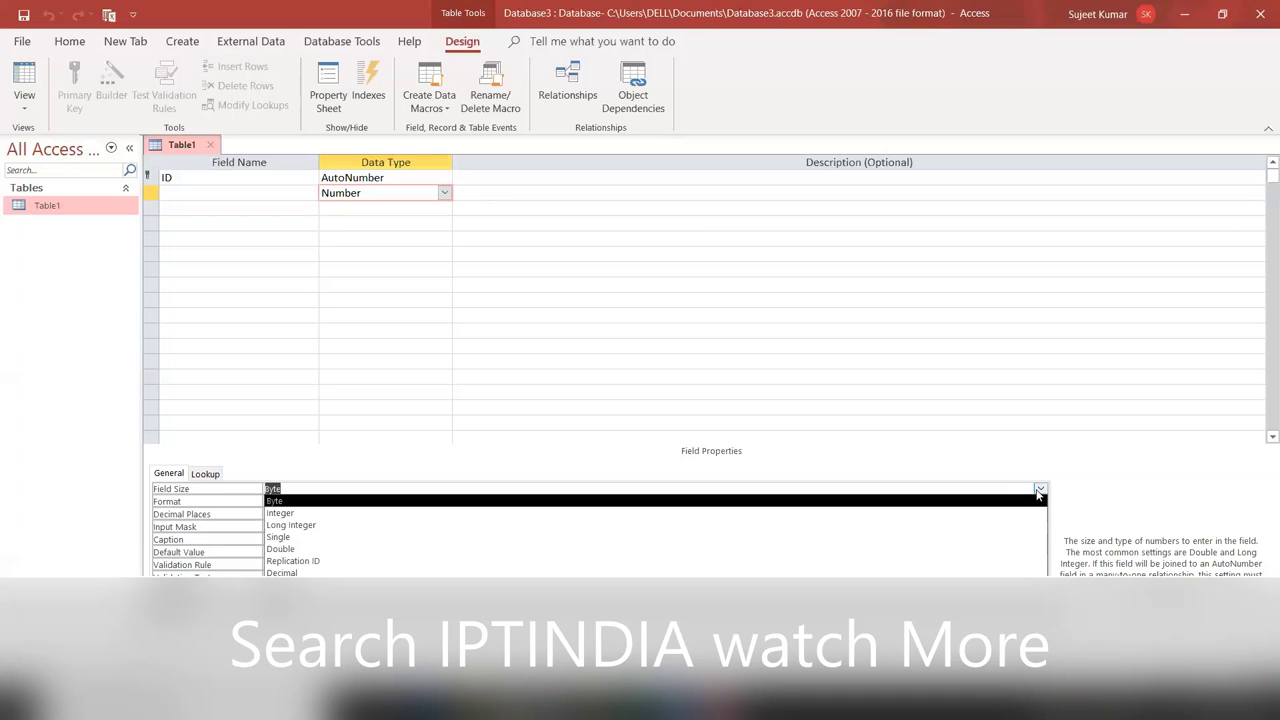
key("Down")
key("Down")
key("Down")
key("Down")
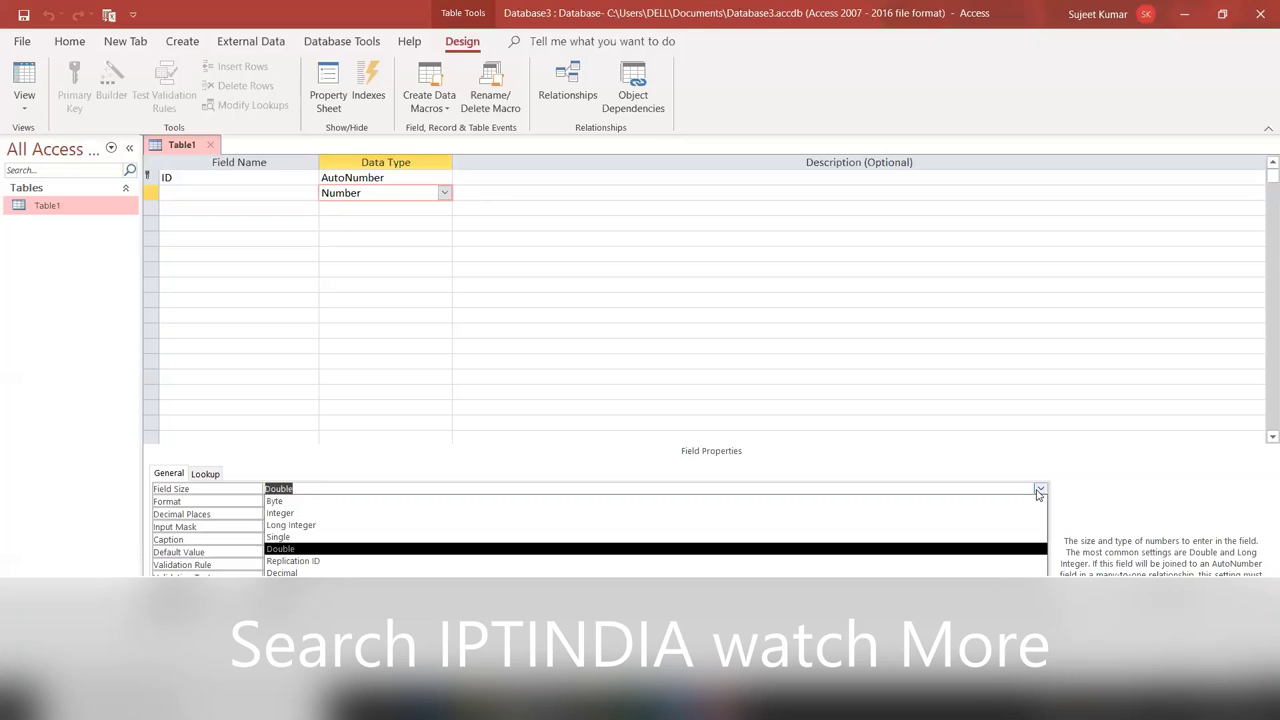
key("Down")
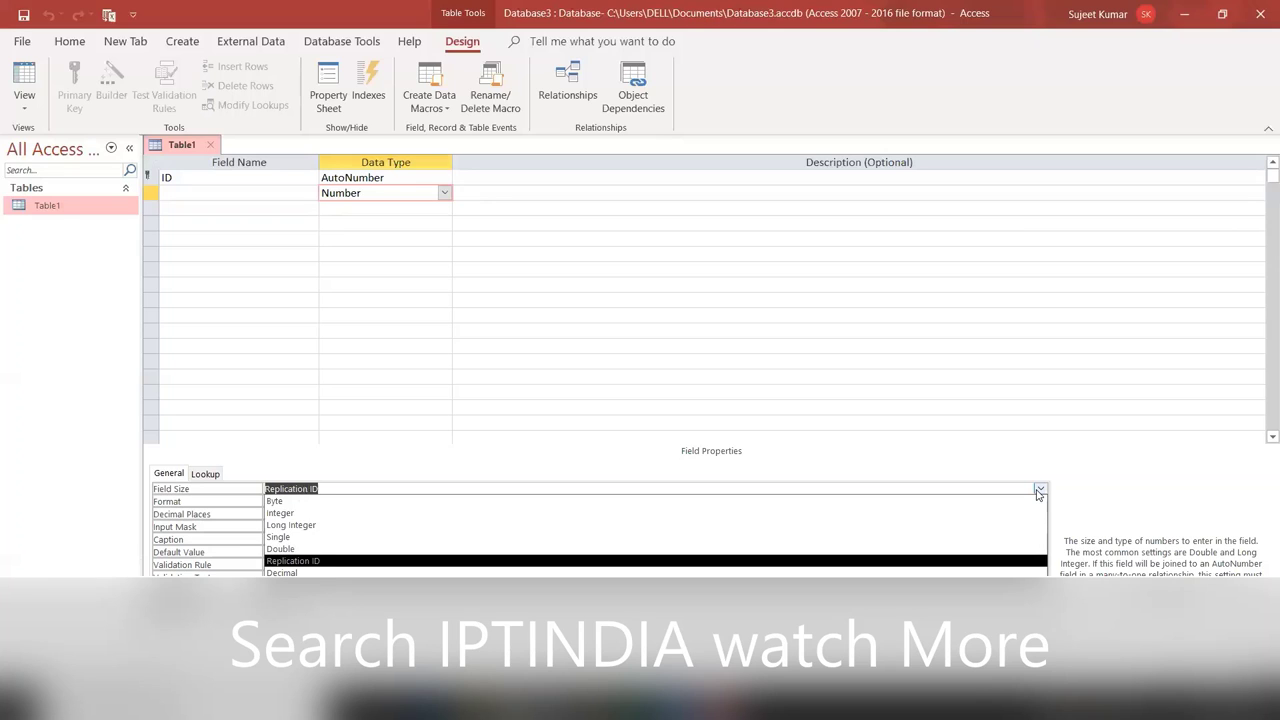
key("Down")
key("Up")
key("Up")
key("Up")
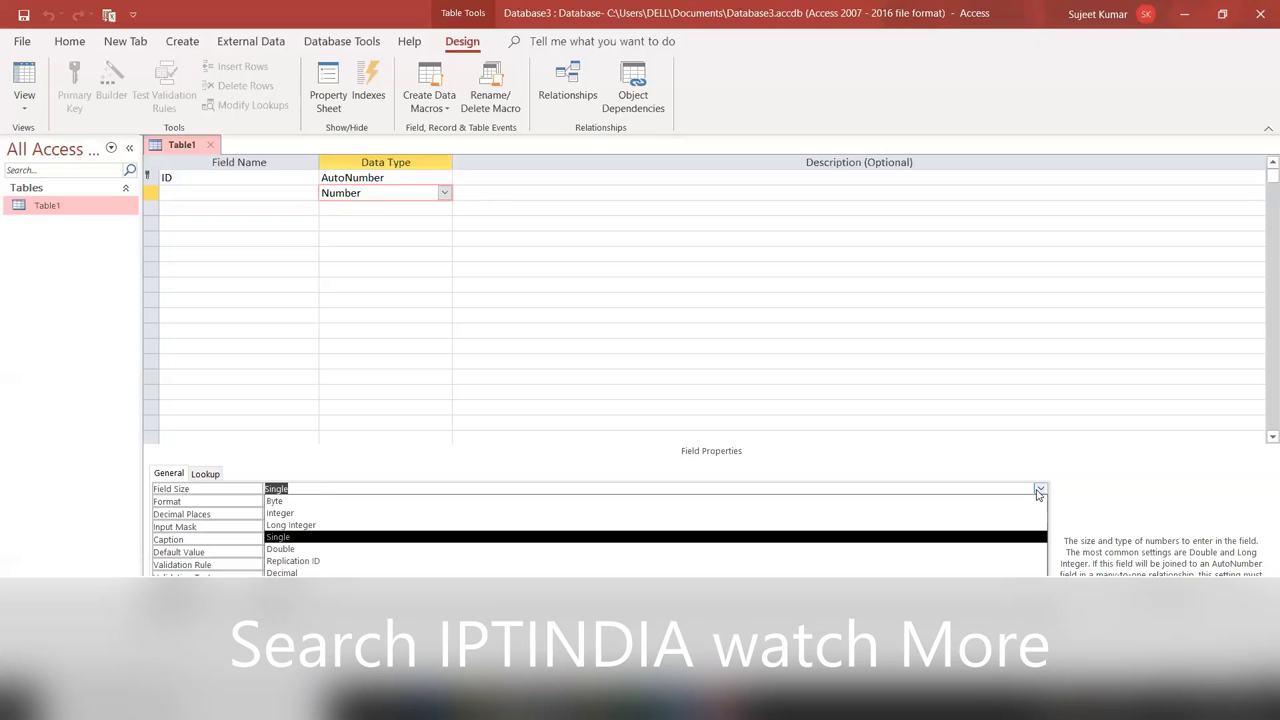
Change the second field's data type through Large Number and Date/Time to Currency
left_click(443, 193)
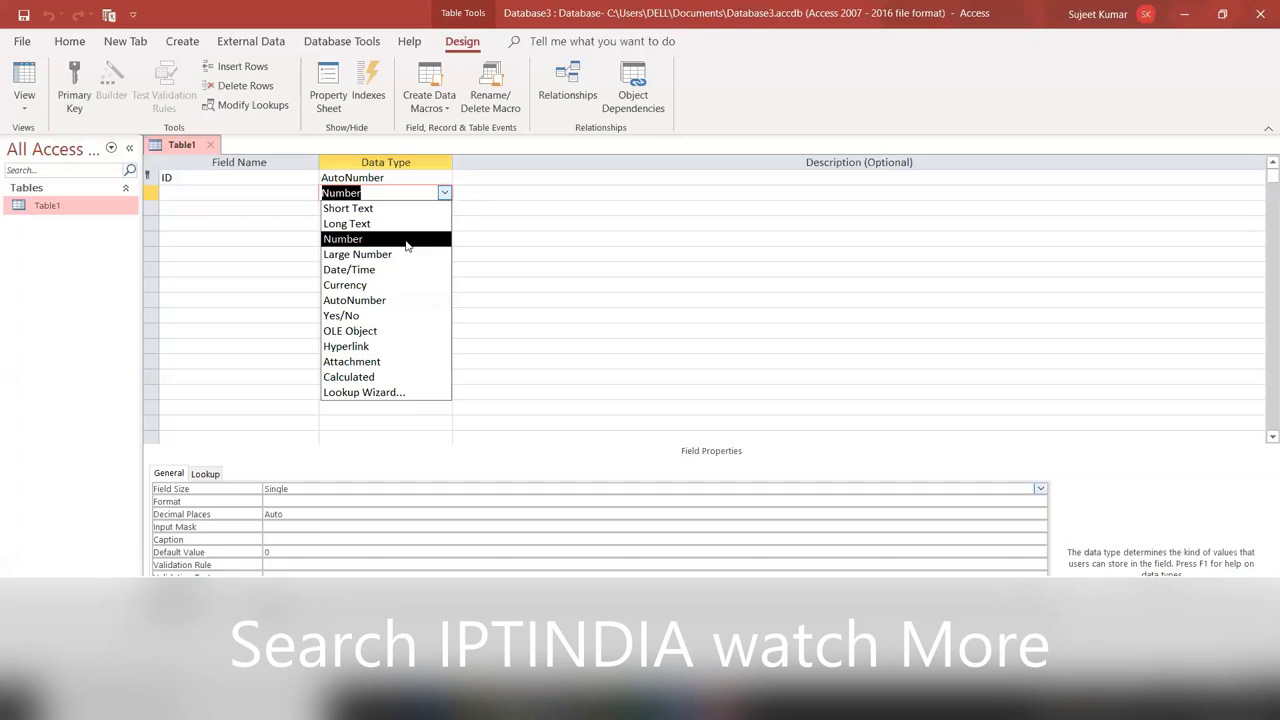
left_click(392, 257)
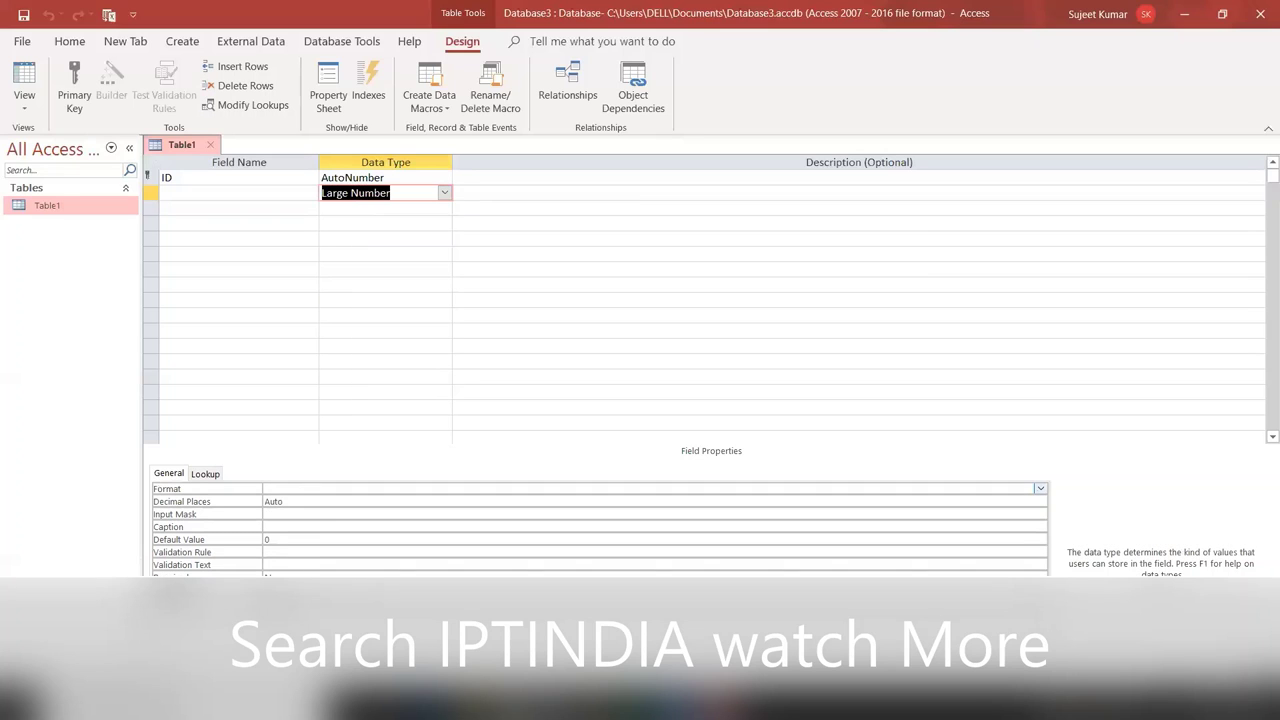
left_click(444, 195)
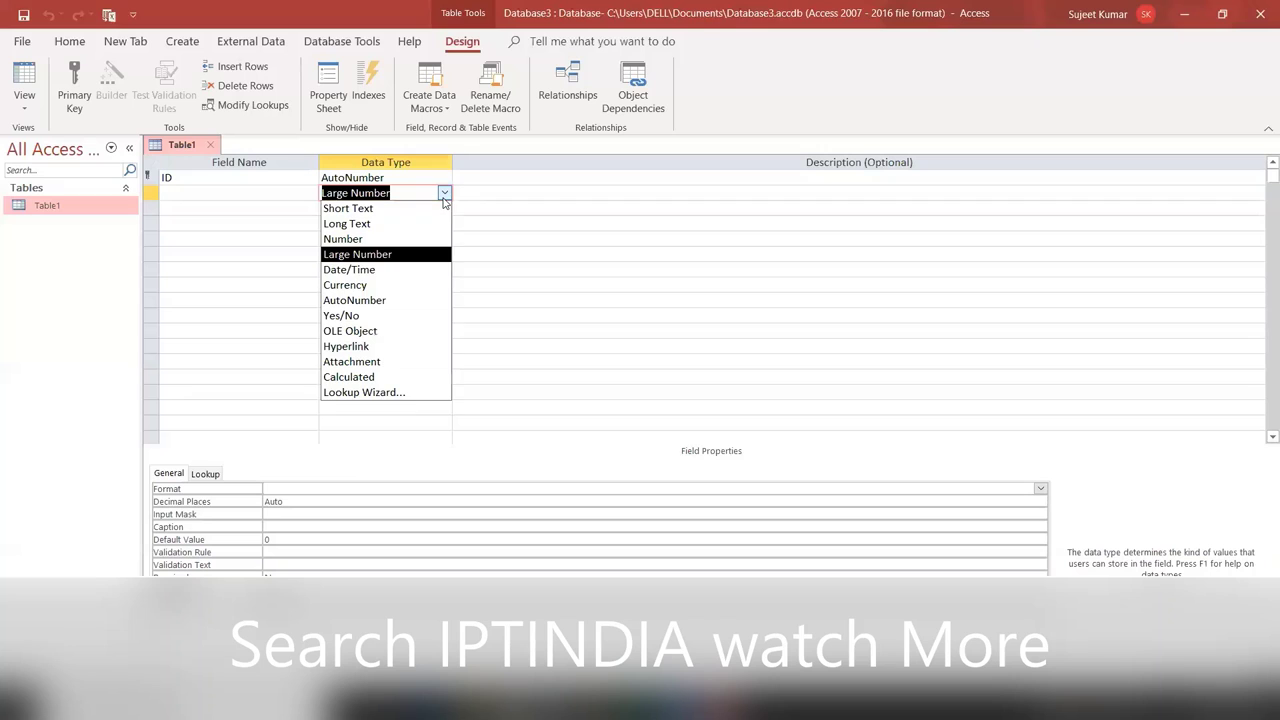
left_click(425, 271)
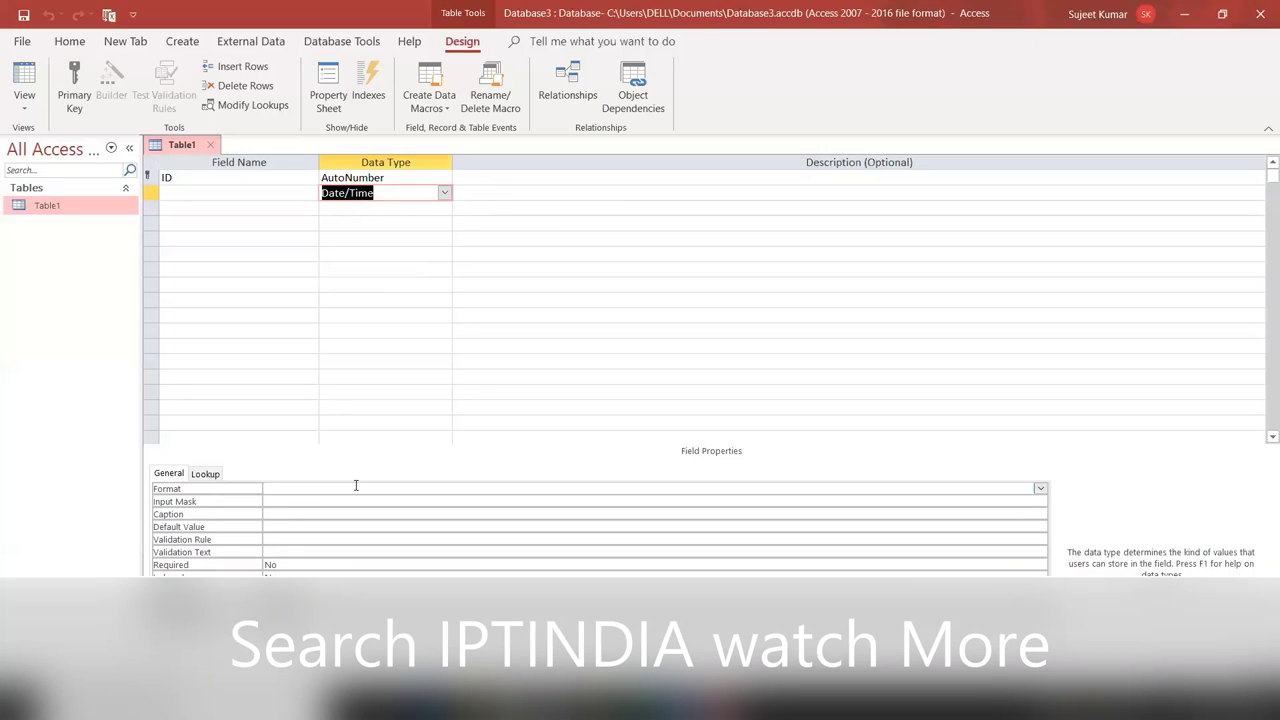
left_click(437, 197)
left_click(444, 195)
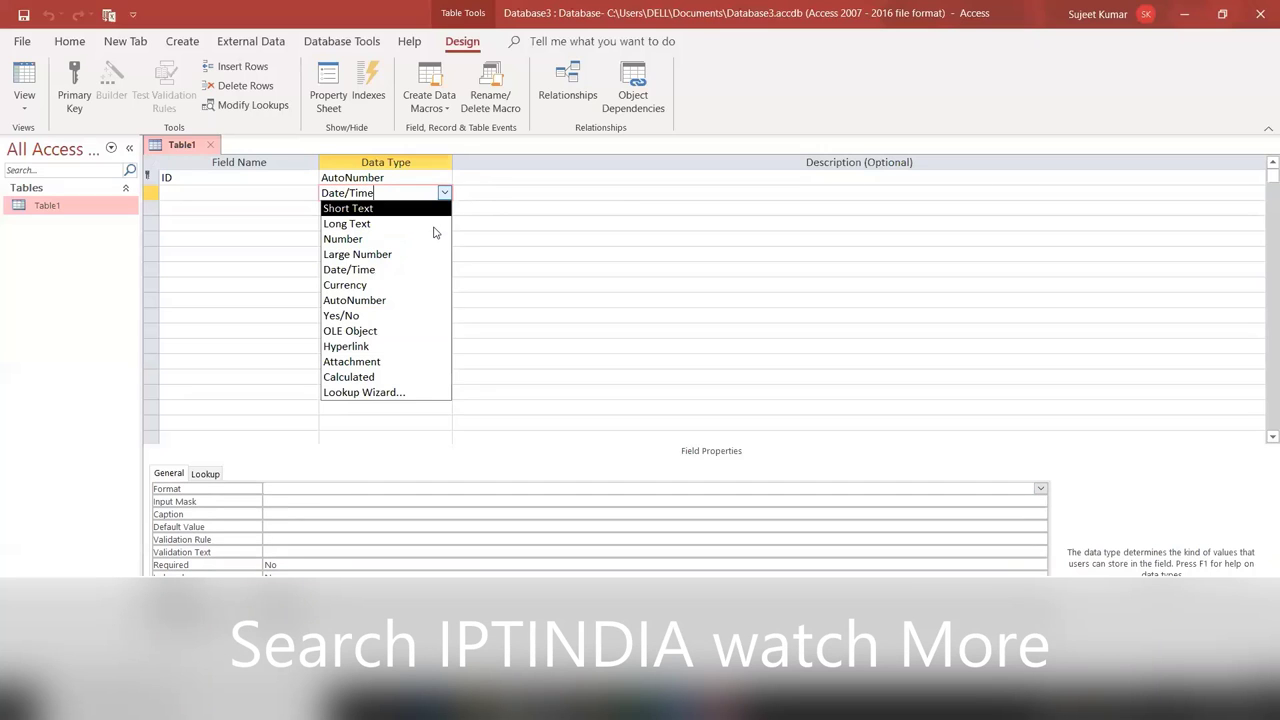
left_click(417, 282)
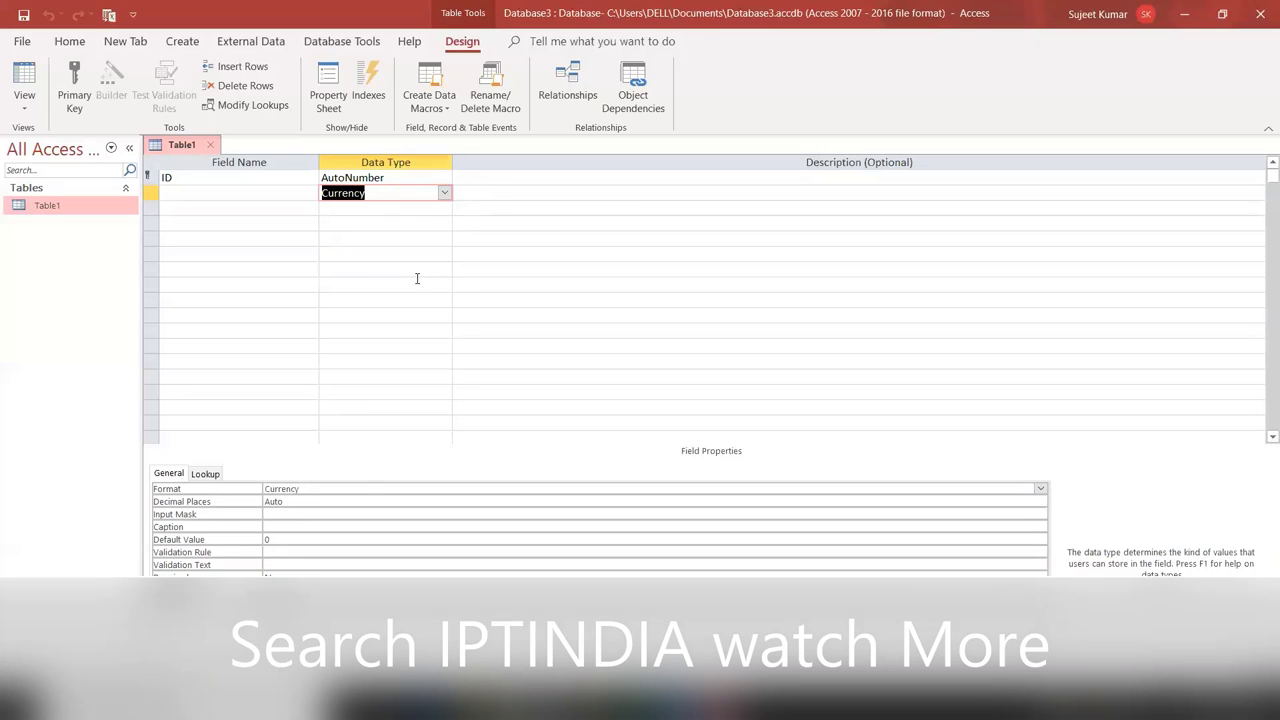
Set the Currency field's Format to Scientific, then delete the Format text to leave it blank
left_click(355, 490)
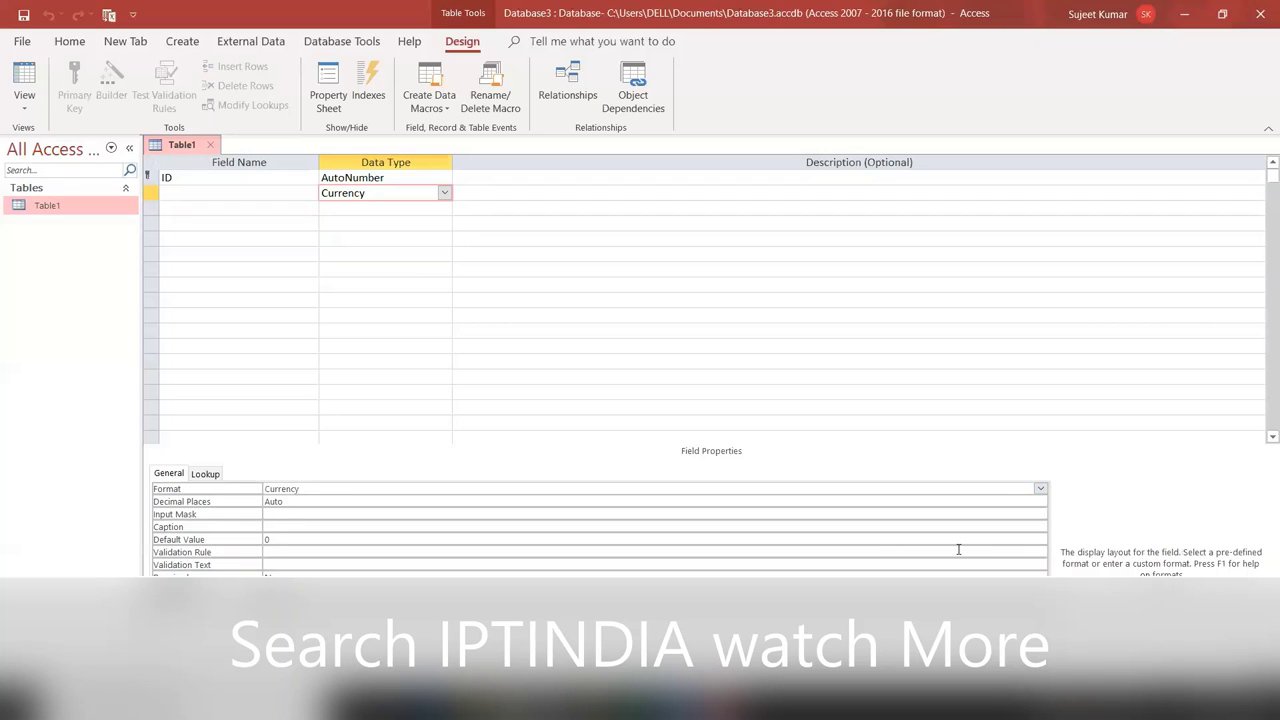
left_click(1039, 490)
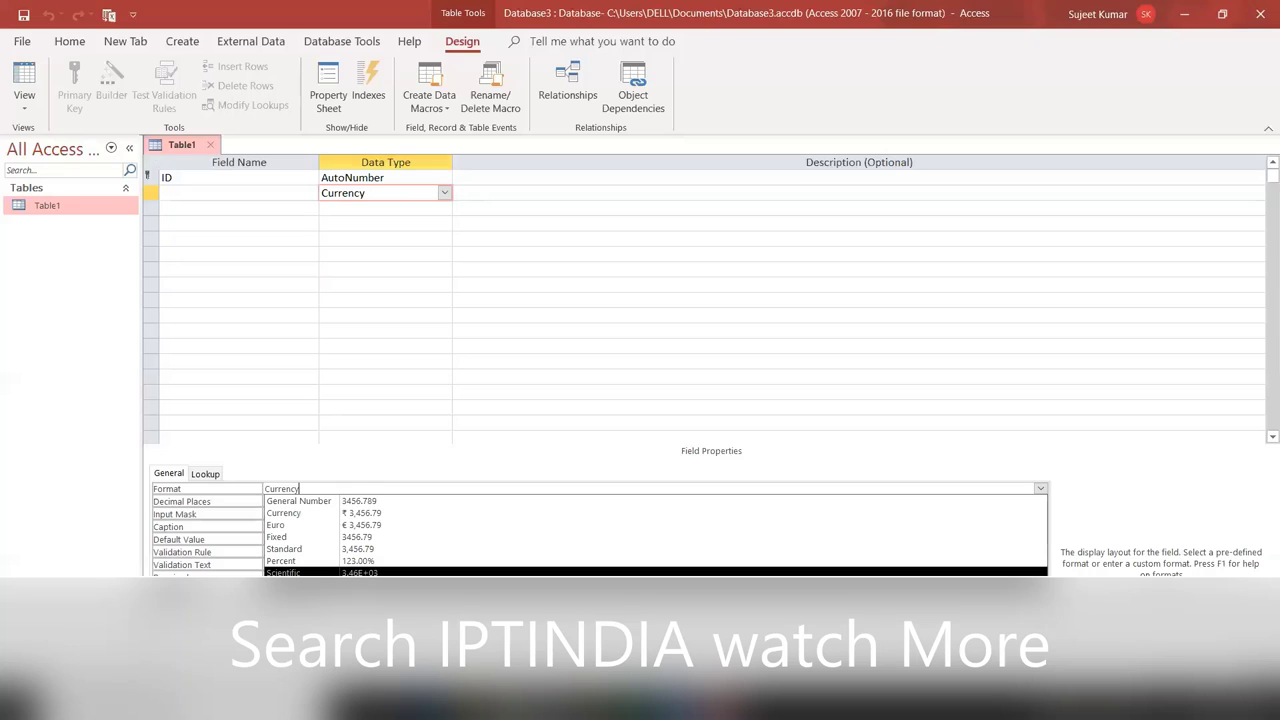
left_click(300, 572)
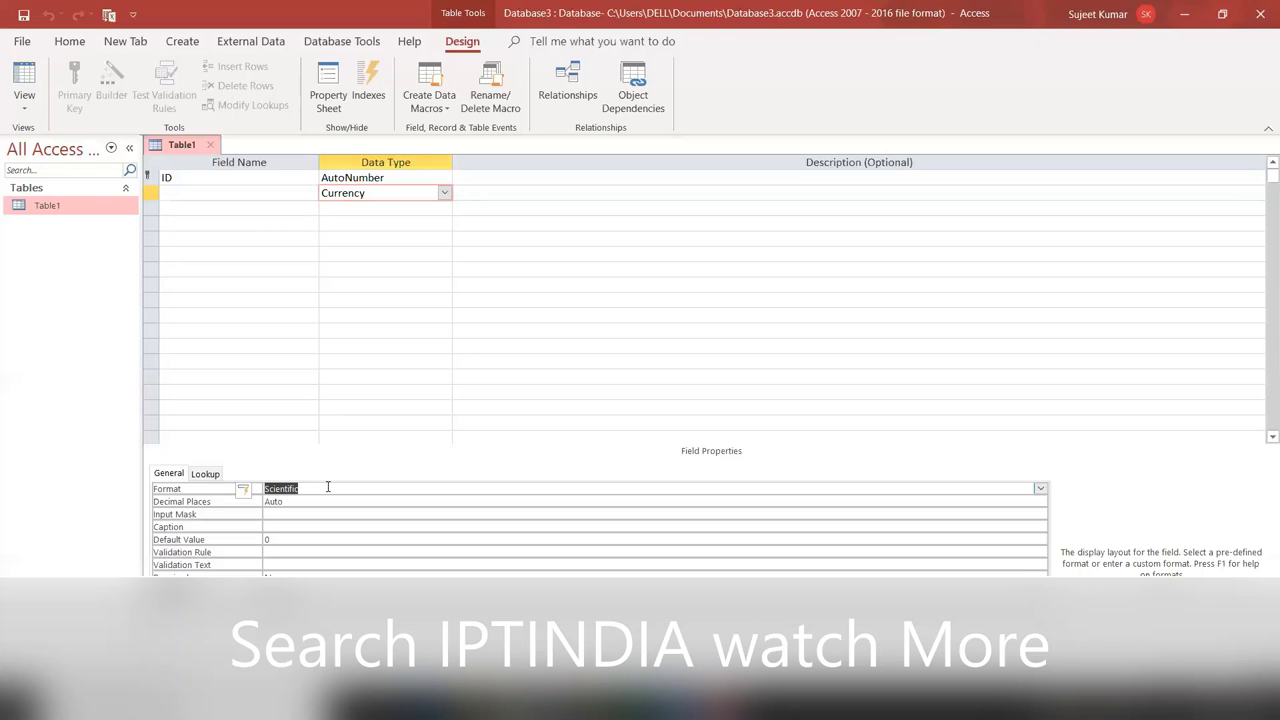
left_click(390, 486)
key("BackSpace")
key("BackSpace")
key("BackSpace")
key("BackSpace")
key("BackSpace")
key("BackSpace")
key("BackSpace")
left_click(444, 193)
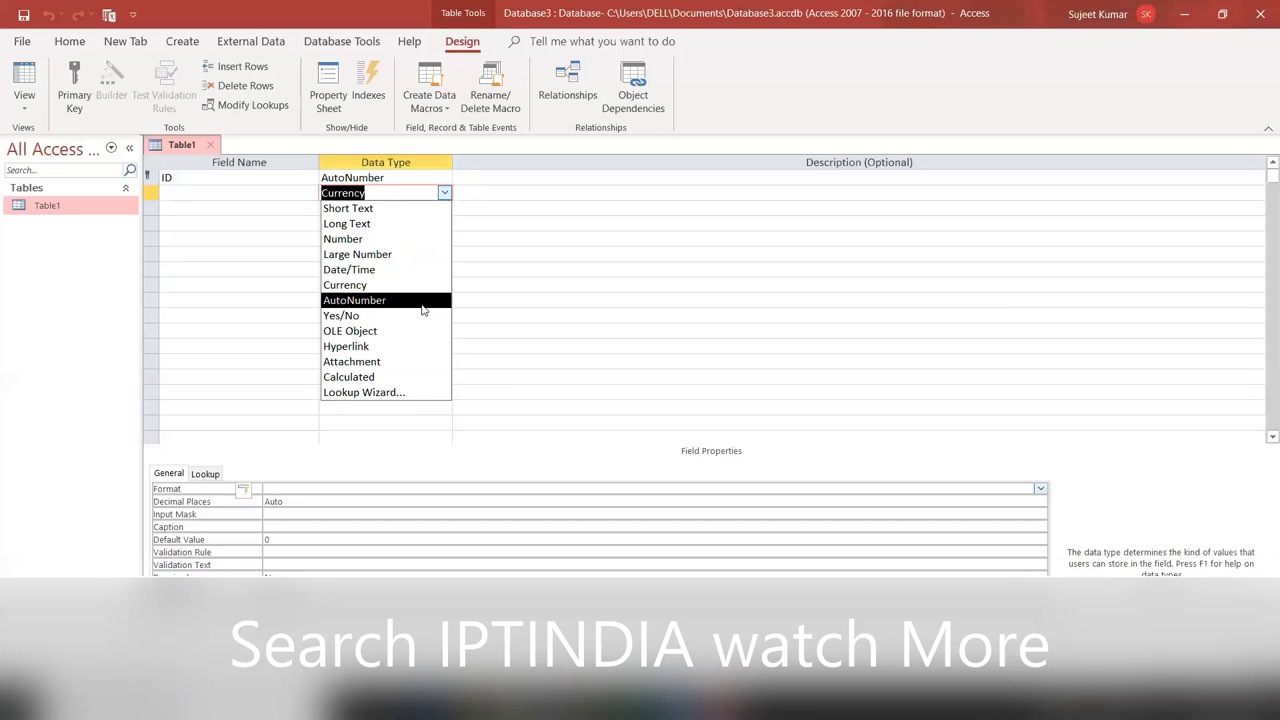
Switch the second field to AutoNumber, then Yes/No, and review its Format choices
left_click(424, 300)
left_click(444, 195)
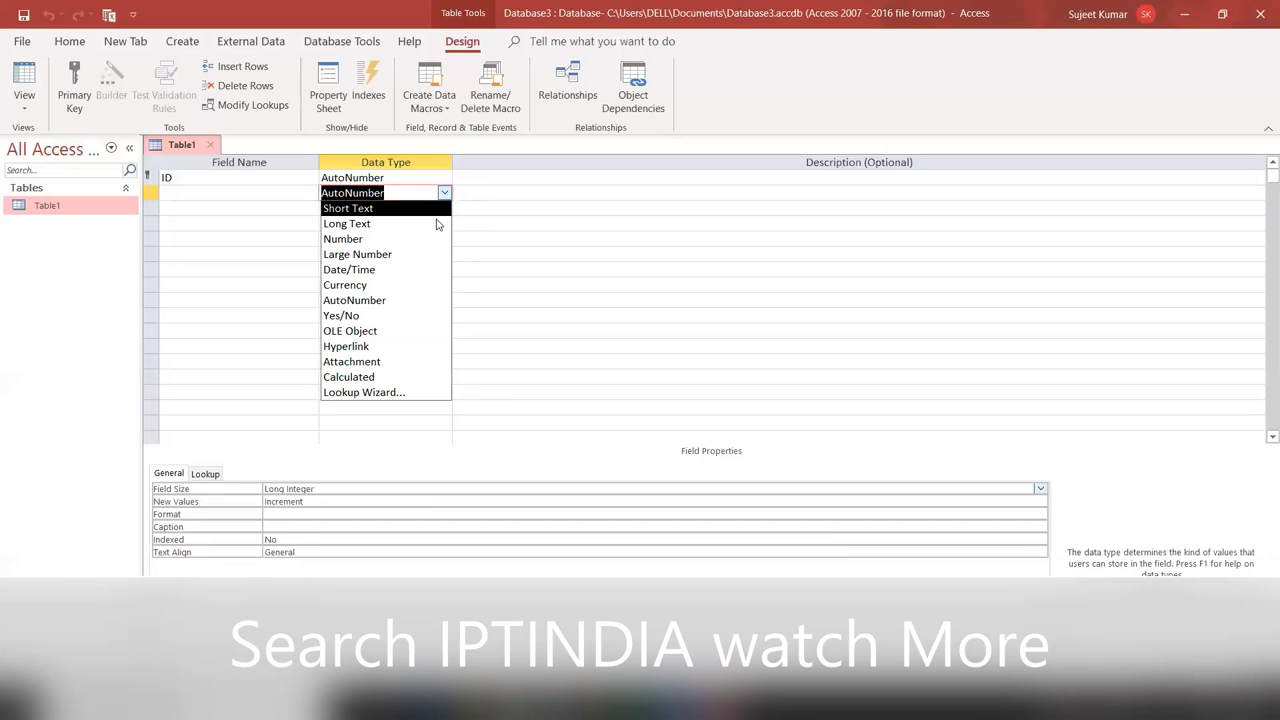
left_click(420, 315)
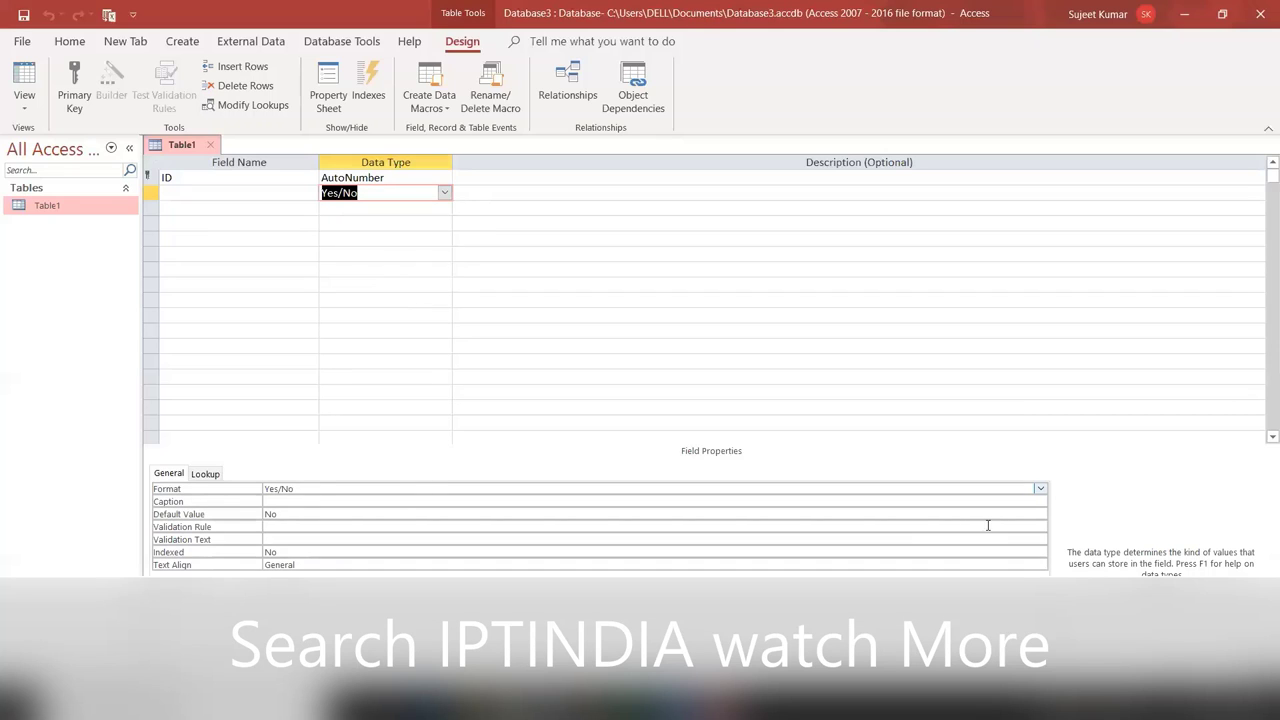
left_click(1030, 490)
left_click(1040, 490)
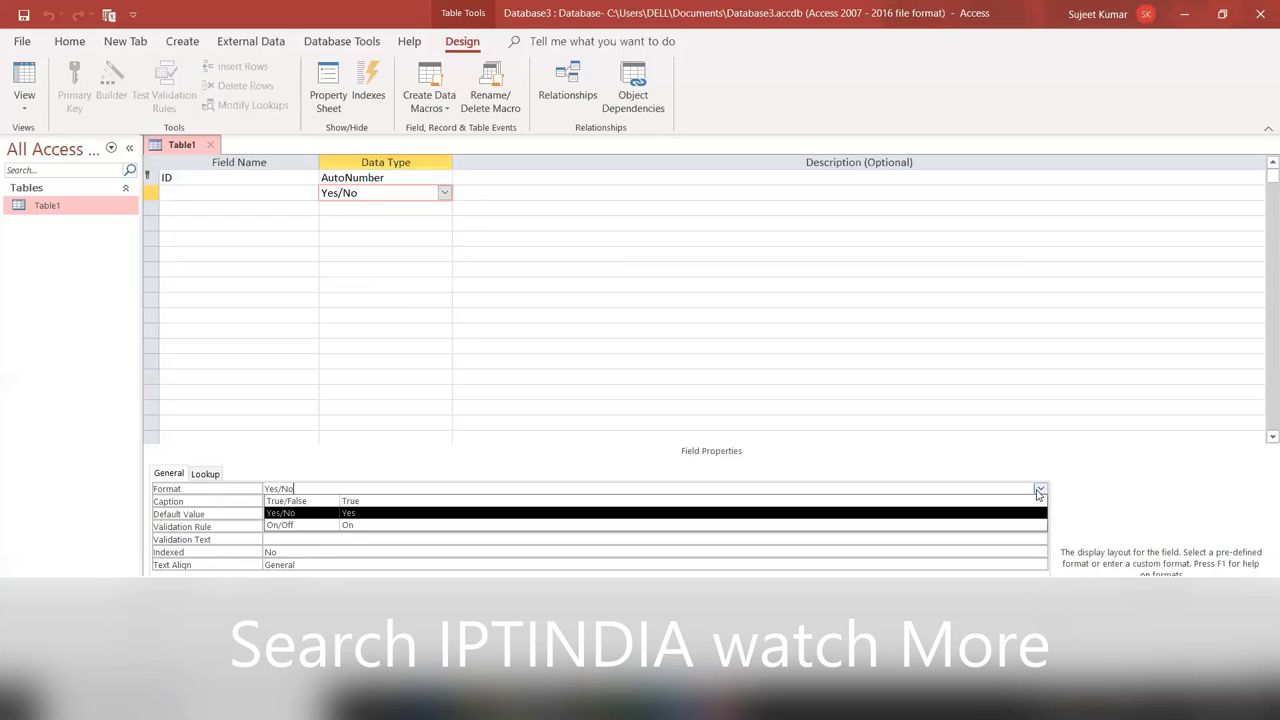
left_click(444, 193)
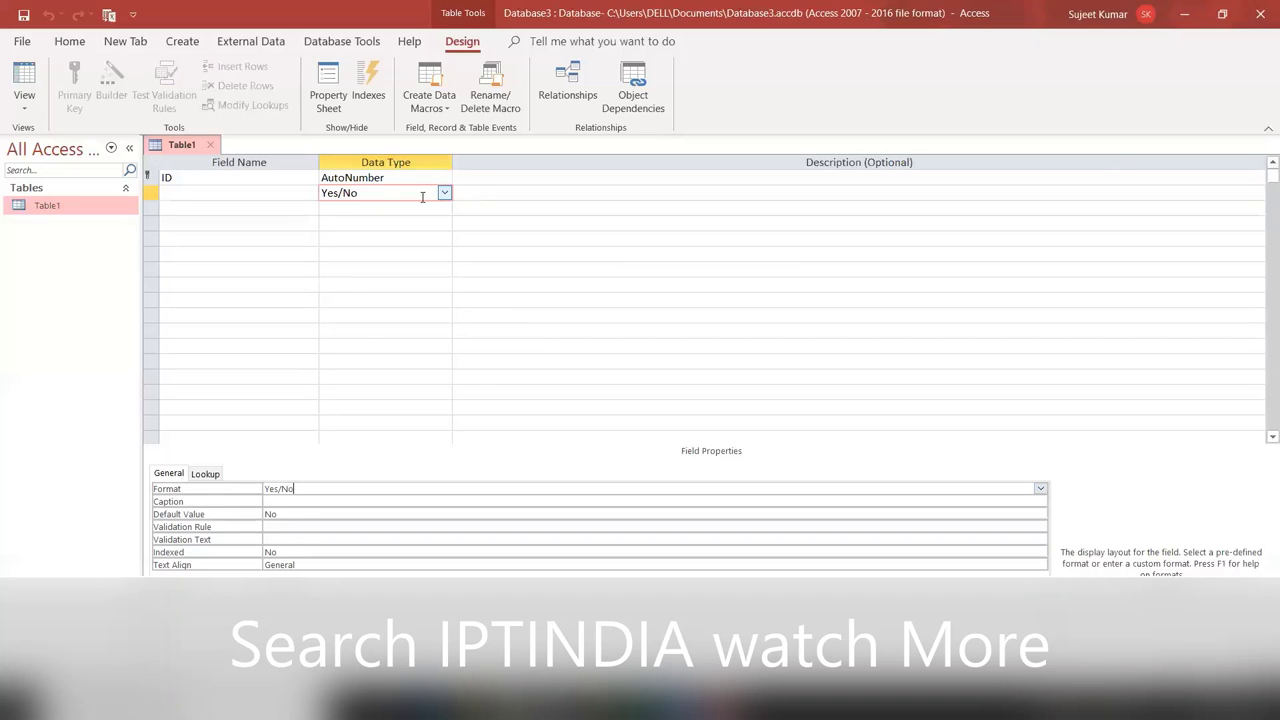
Change the field's data type to Hyperlink, then to Attachment
left_click(444, 194)
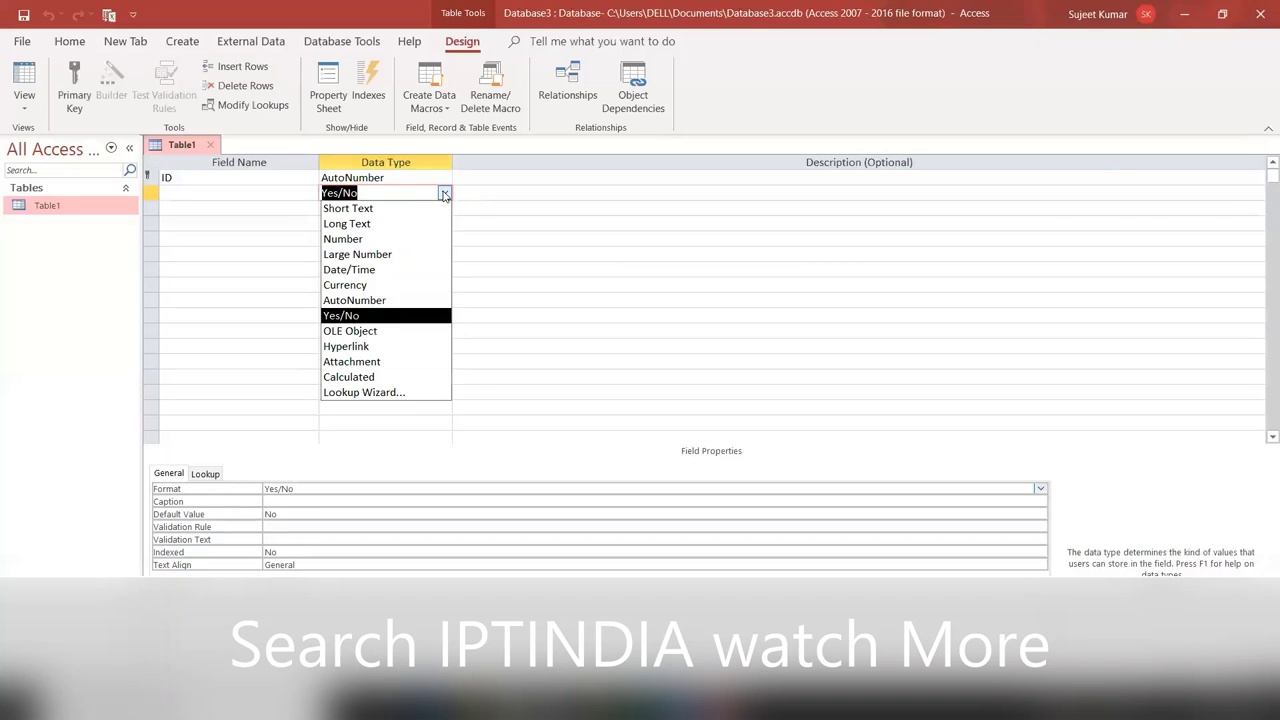
left_click(389, 353)
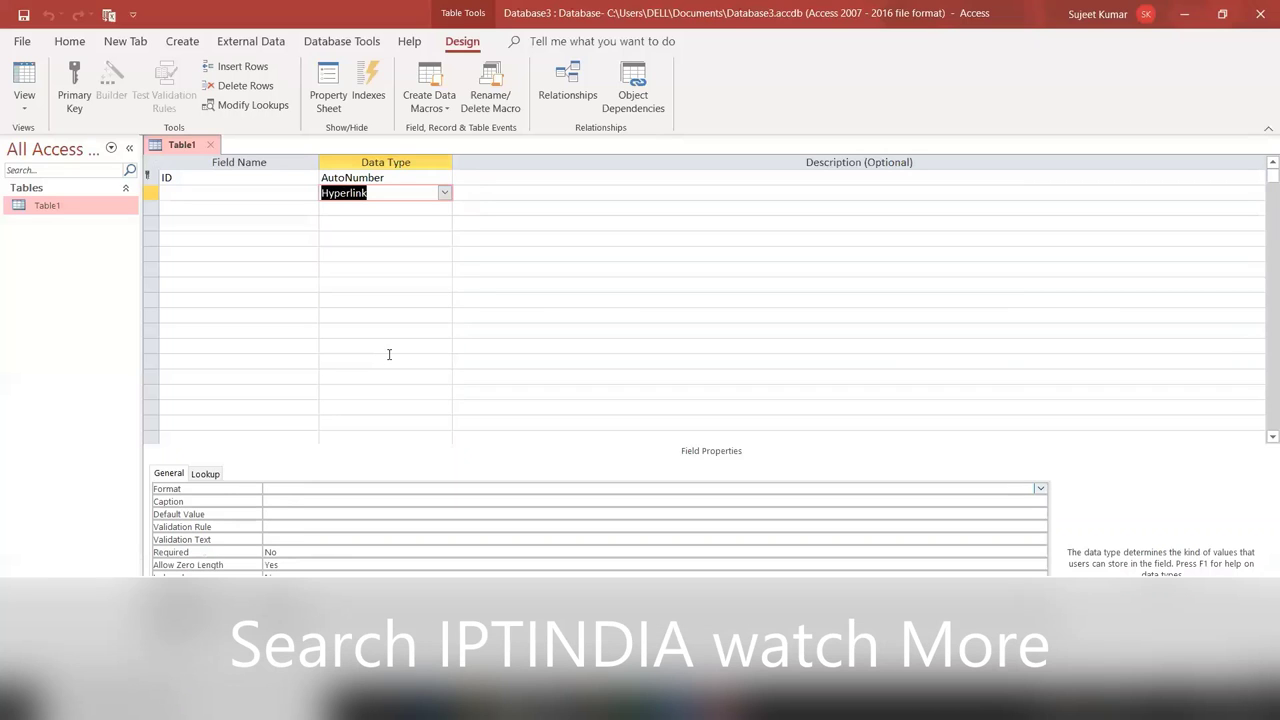
left_click(444, 194)
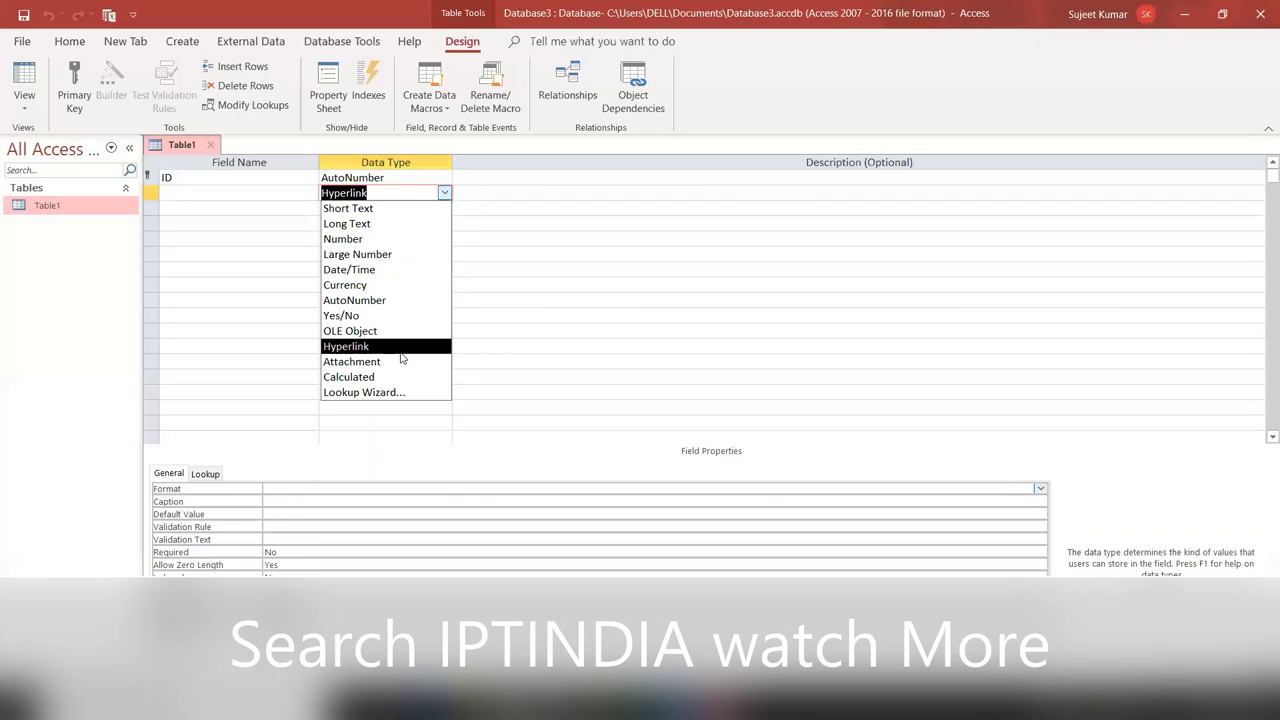
left_click(402, 362)
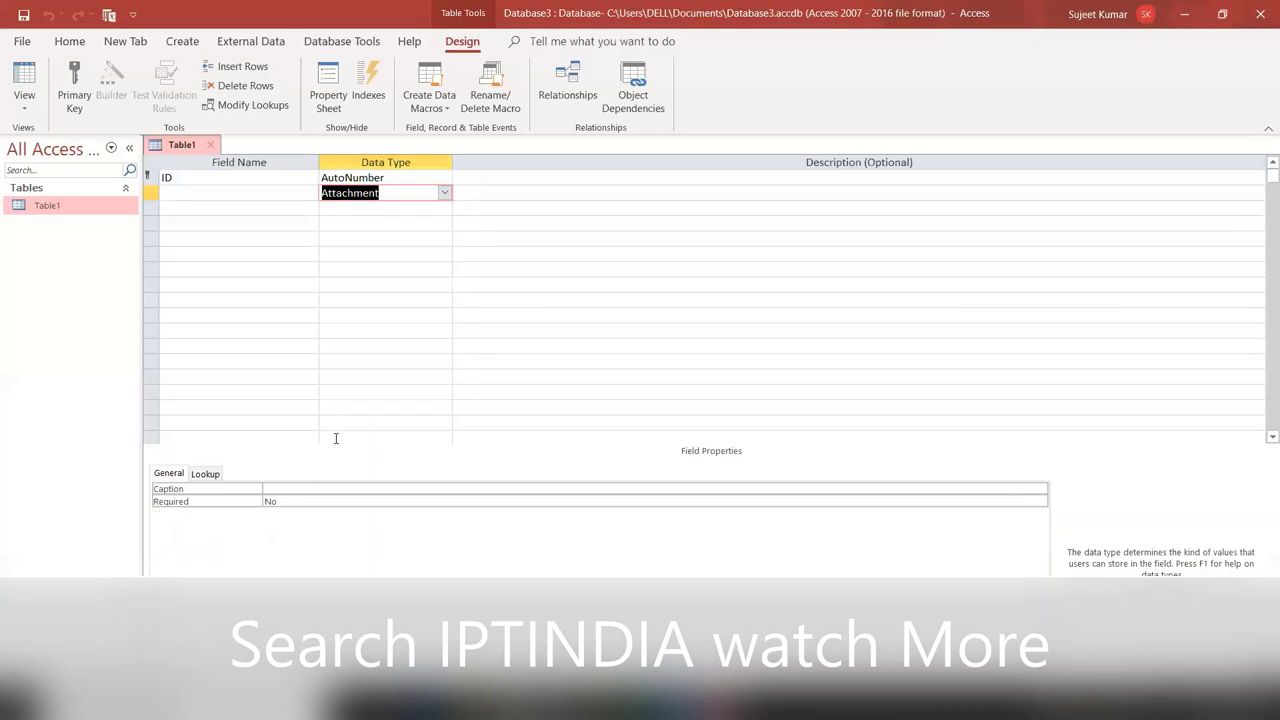
left_click(443, 195)
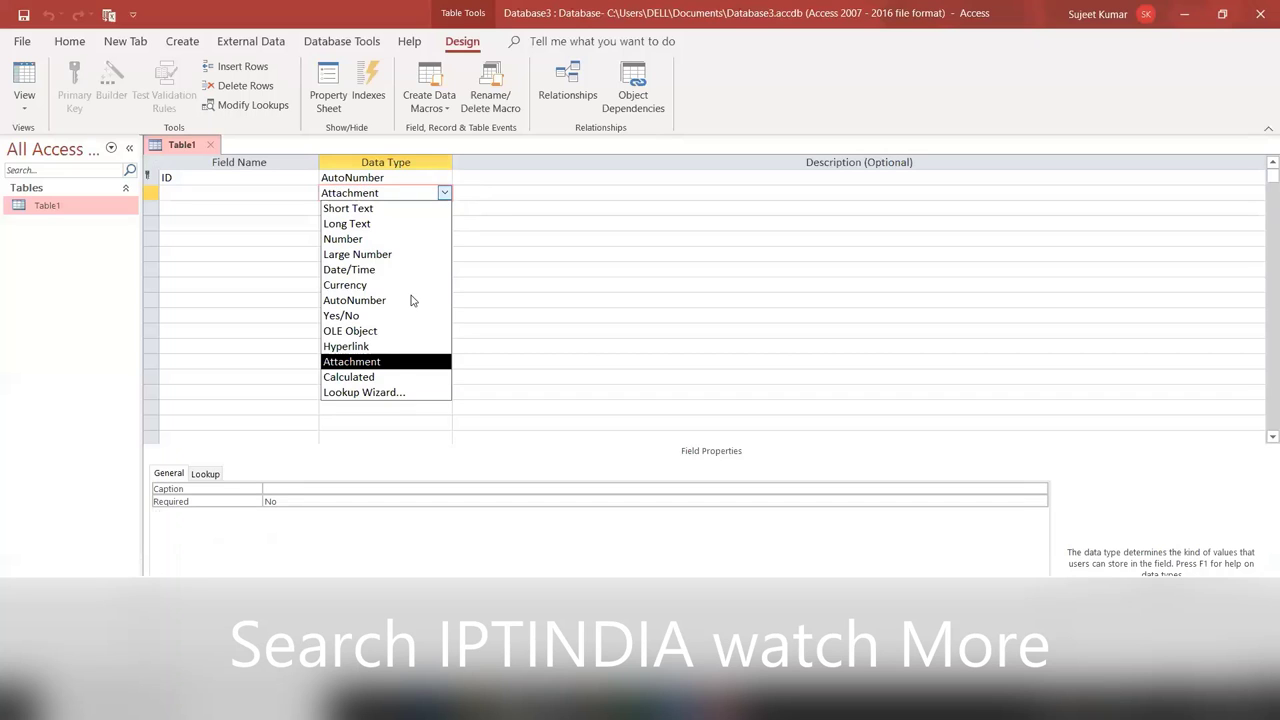
Try the Lookup Wizard, dismiss its error, view the Lookup properties and erase the Attachment type
left_click(390, 393)
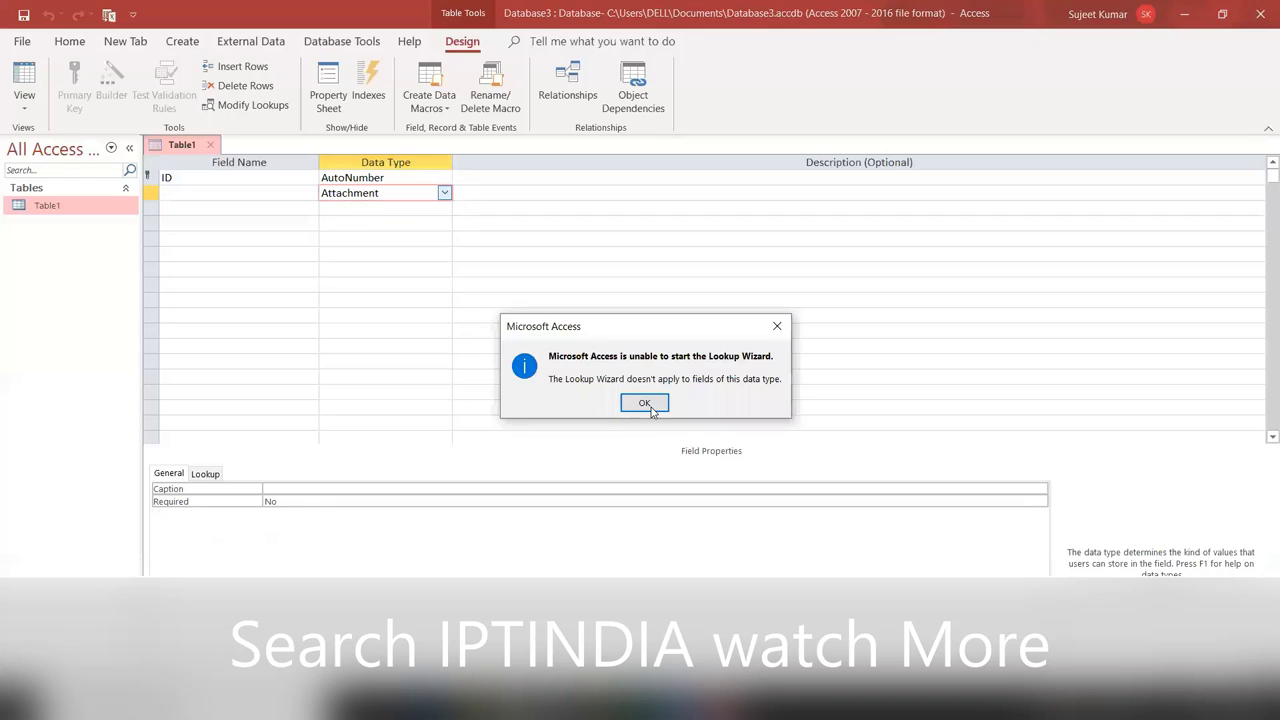
key("Return")
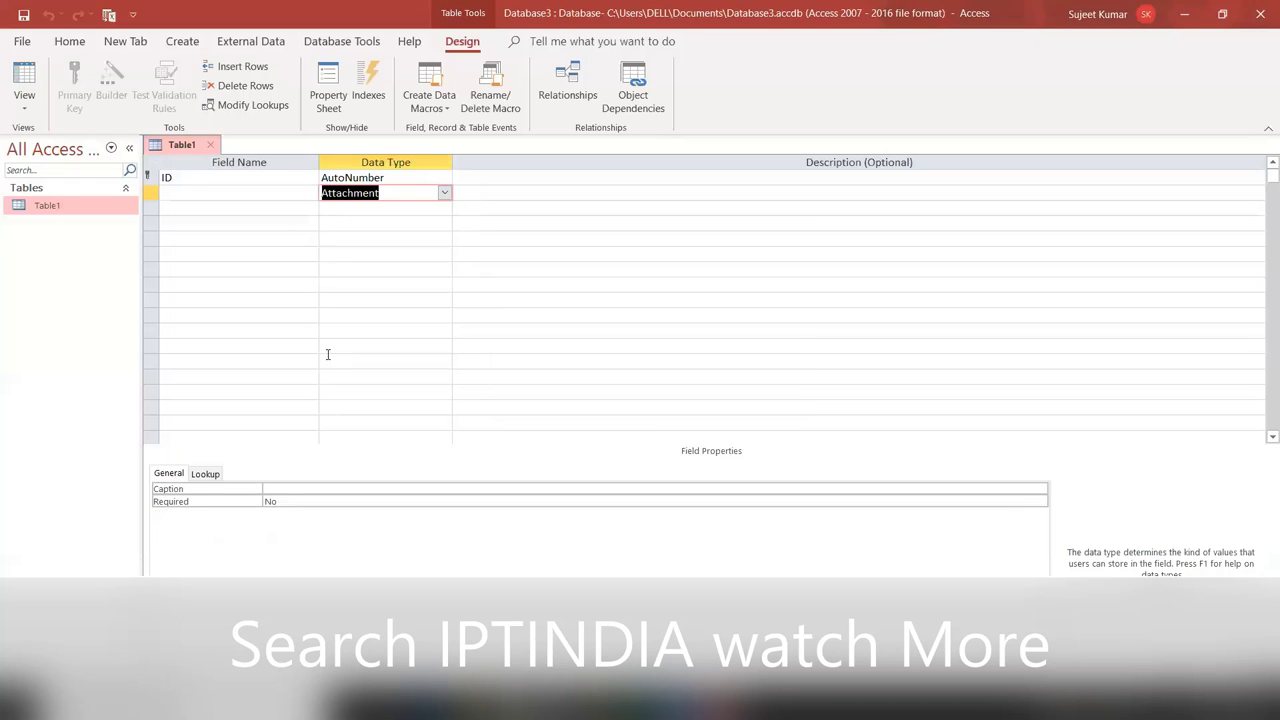
left_click(204, 475)
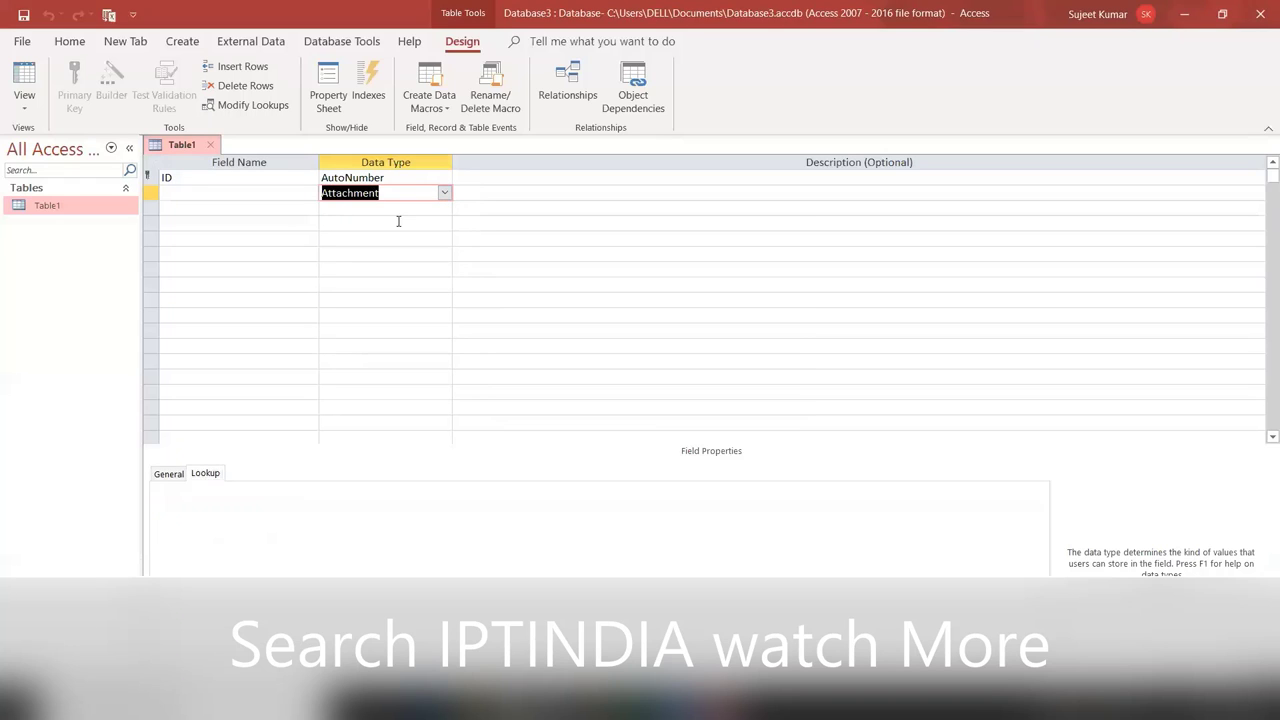
key("BackSpace")
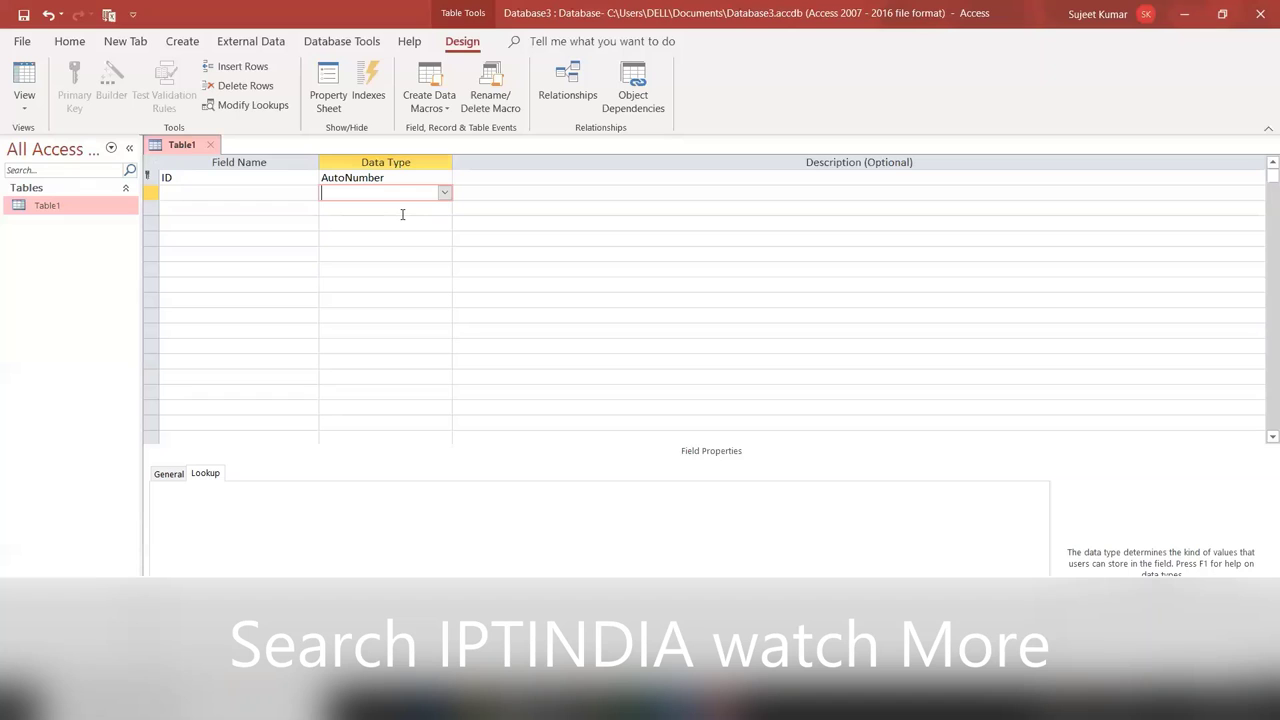
Make the second field Short Text and view its General properties with Field Size 255
left_click(444, 192)
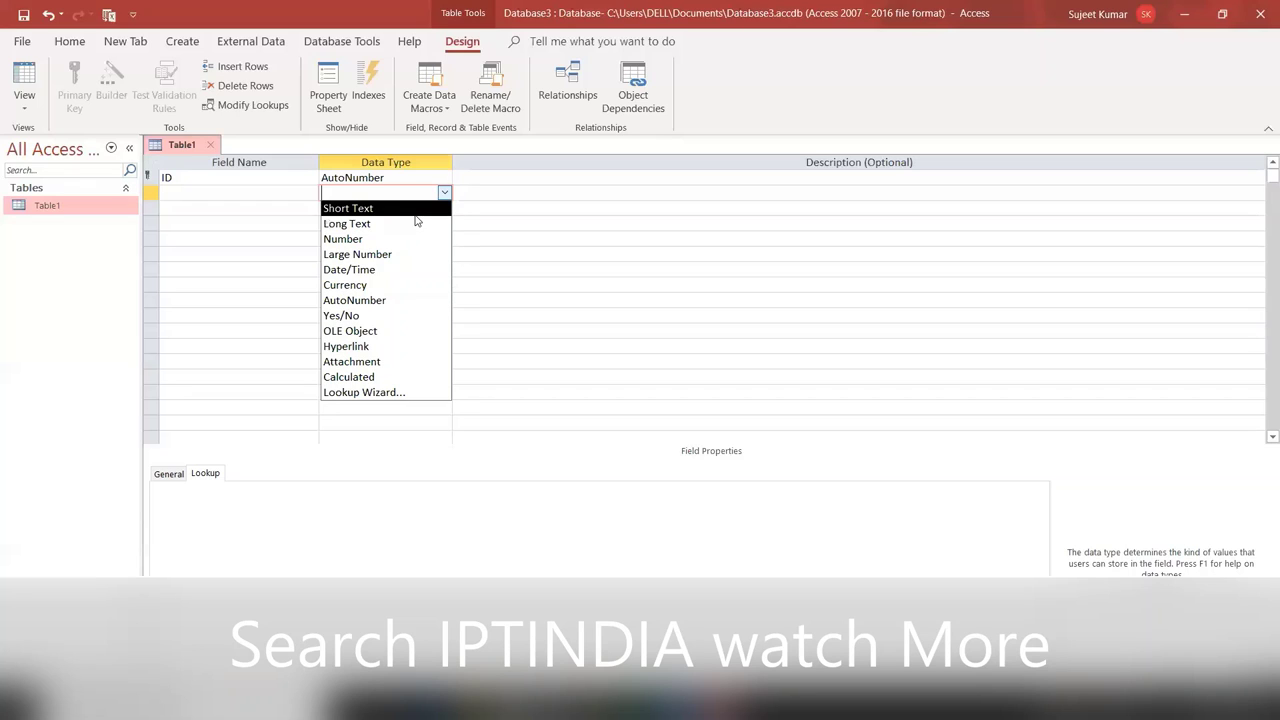
key("Return")
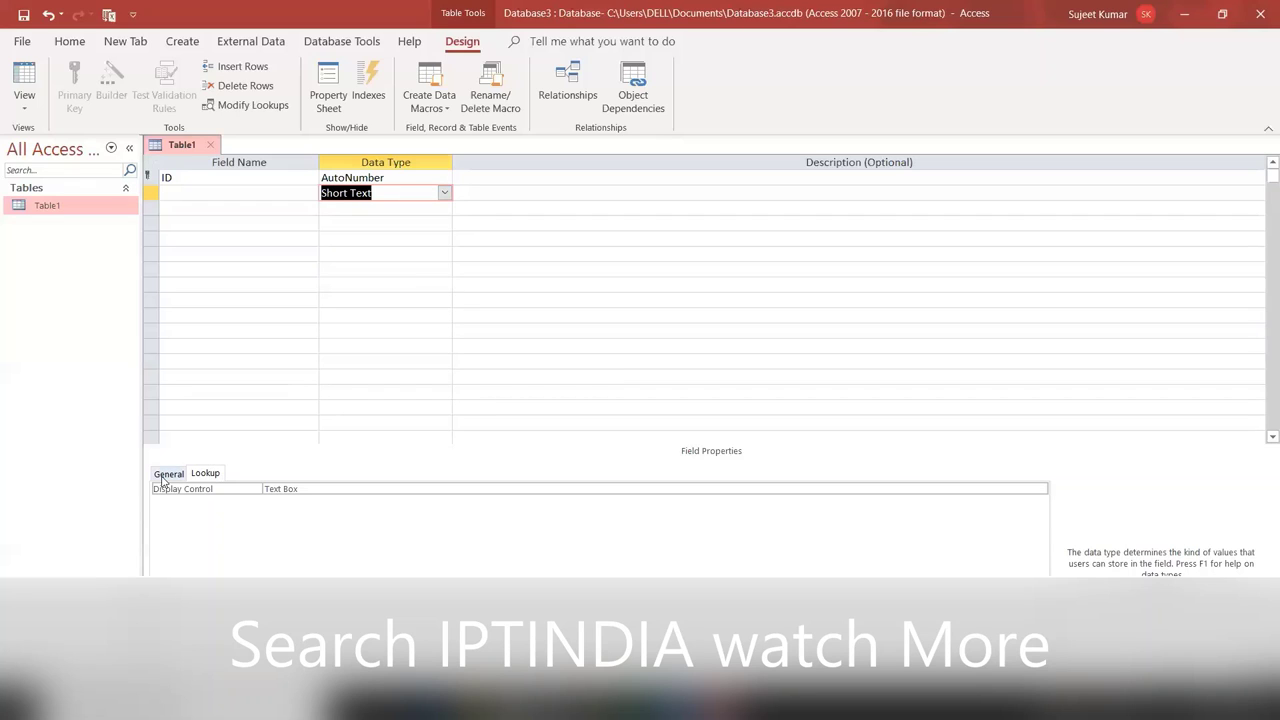
left_click(166, 474)
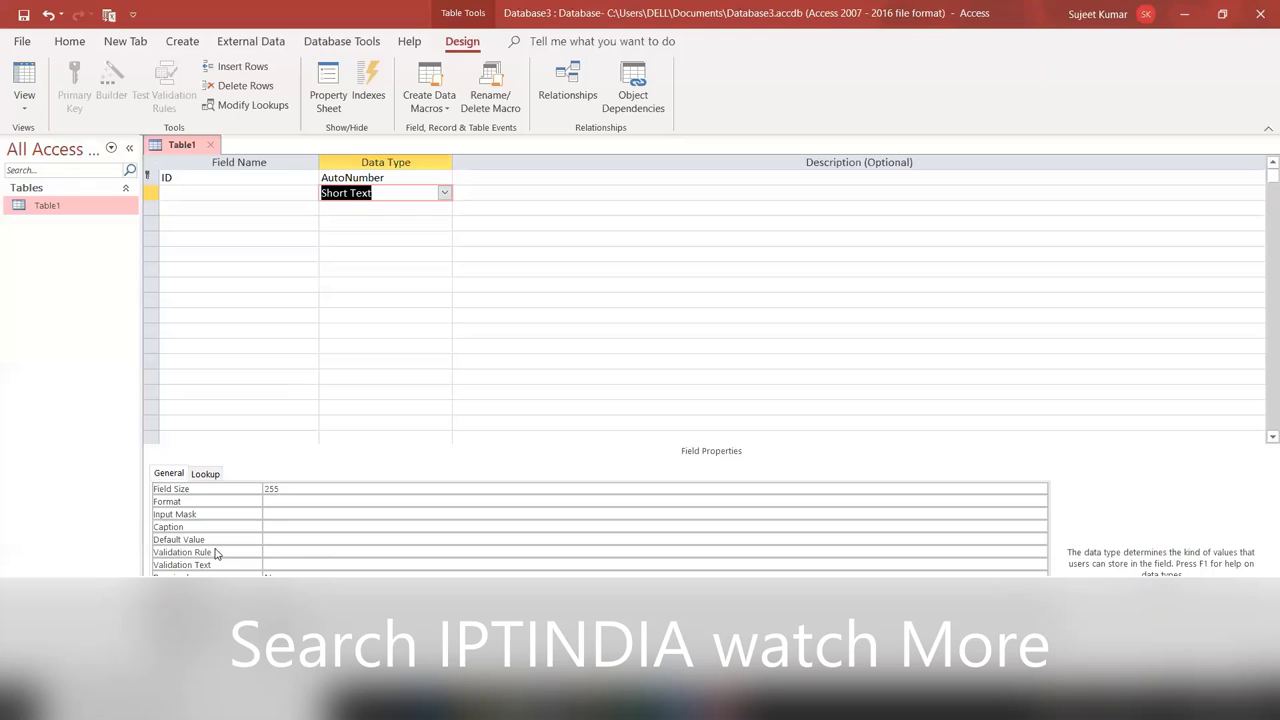